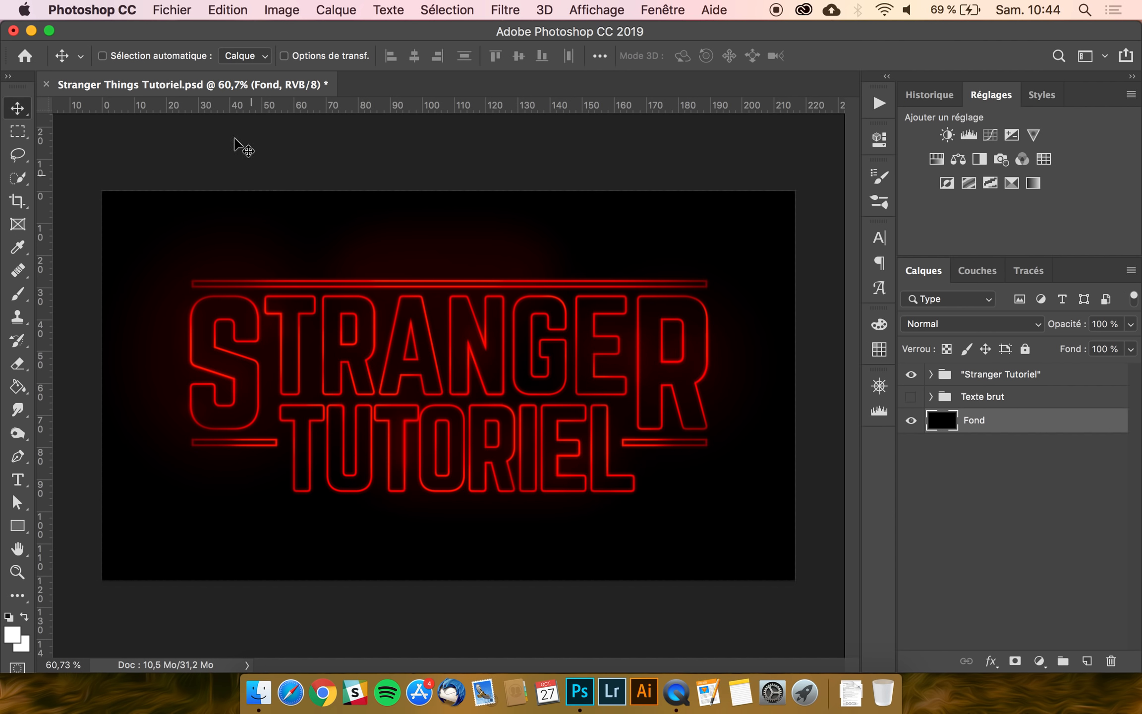
# - Create a new RGB document of 2560 × 1440 pixels at 300 pixels/inch with a white background
pyautogui.click(171, 10)
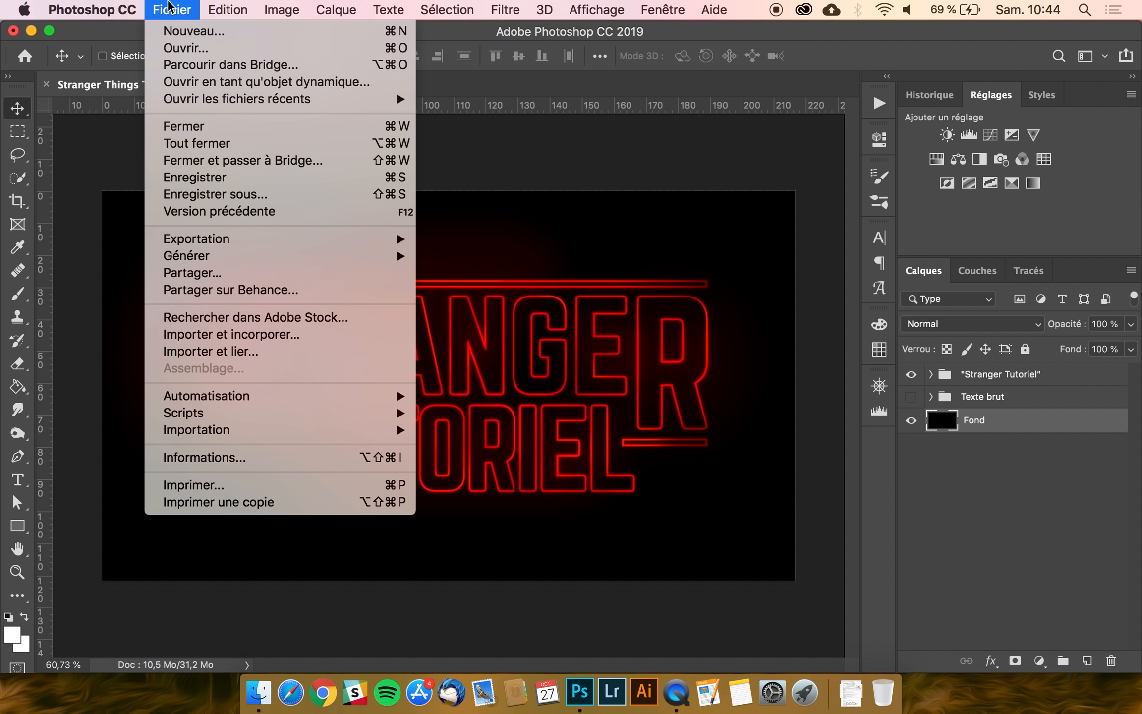
pyautogui.click(185, 30)
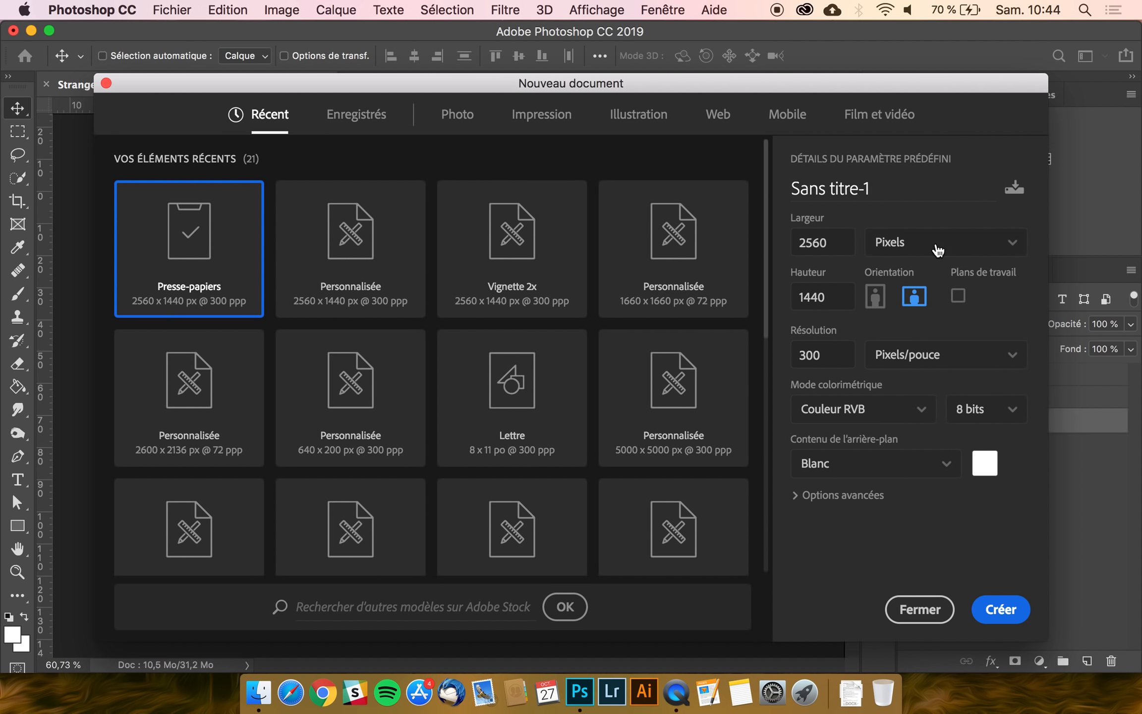
pyautogui.doubleClick(839, 243)
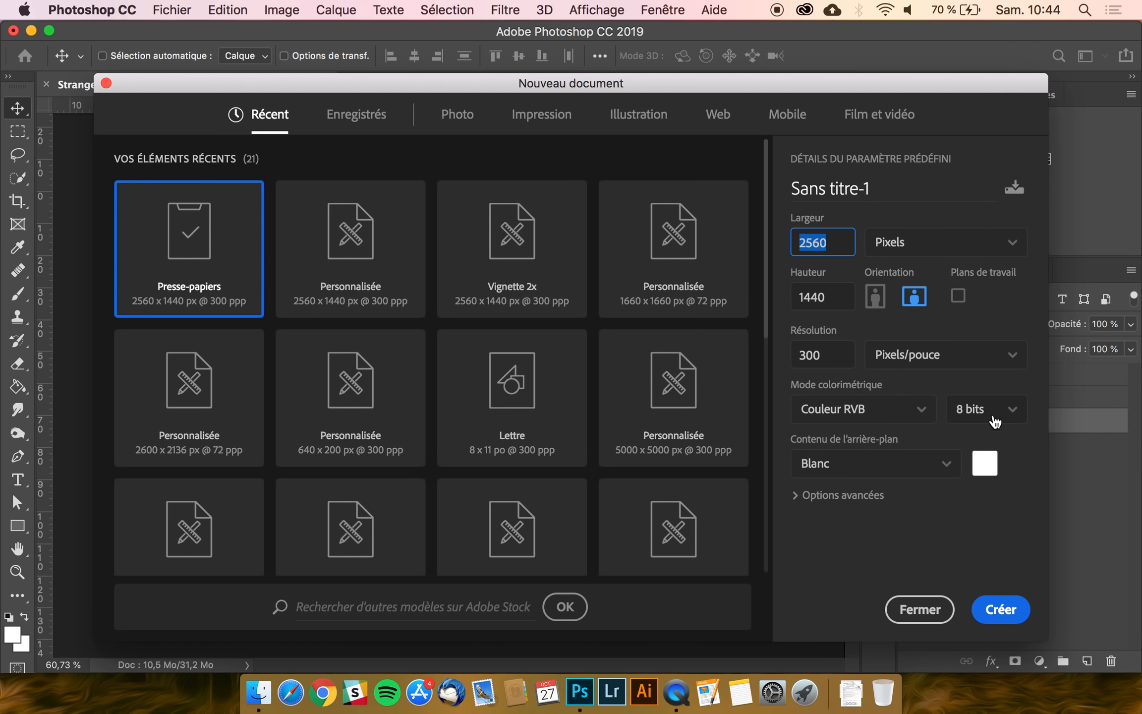
pyautogui.click(1000, 611)
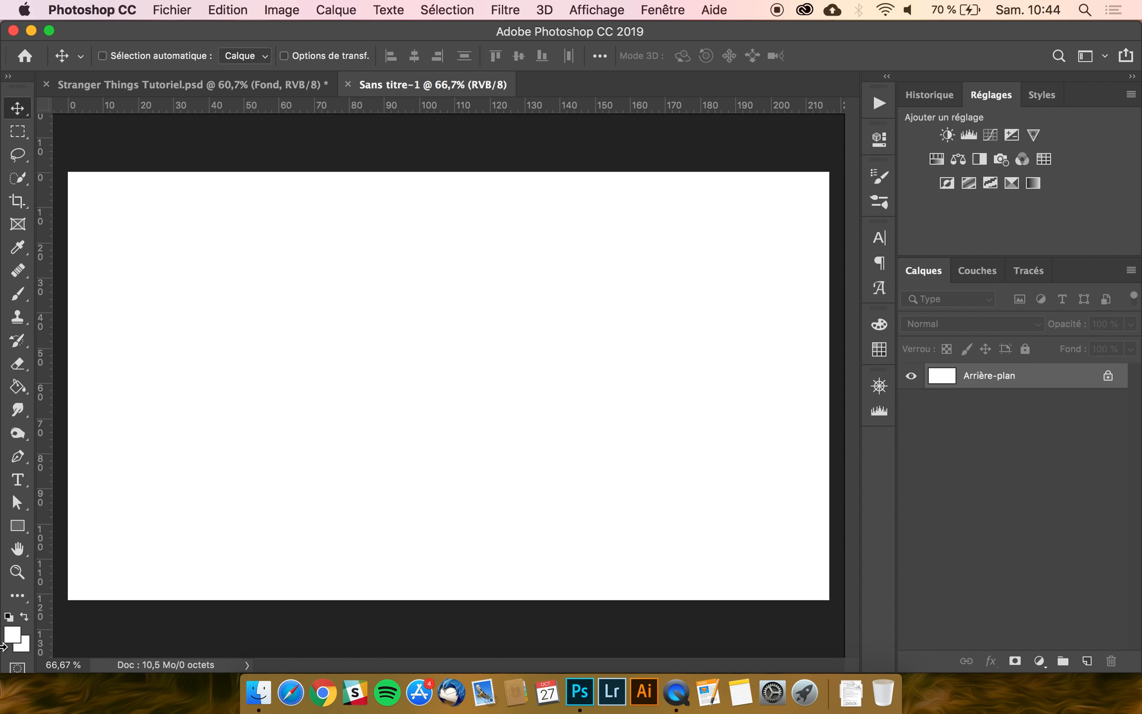
# - Reset the foreground and background colours to default and fill the canvas with black
pyautogui.click(8, 617)
pyautogui.click(25, 383)
pyautogui.click(407, 308)
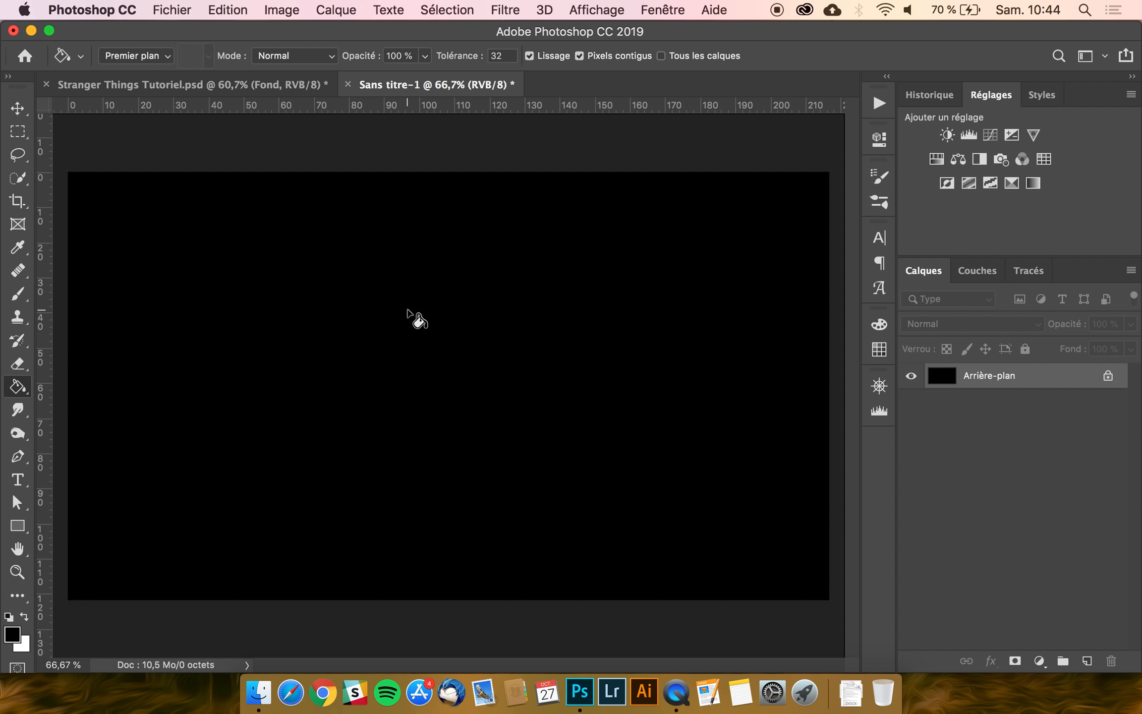
# - Unlock the background layer and rename it "Fond"
pyautogui.click(1108, 378)
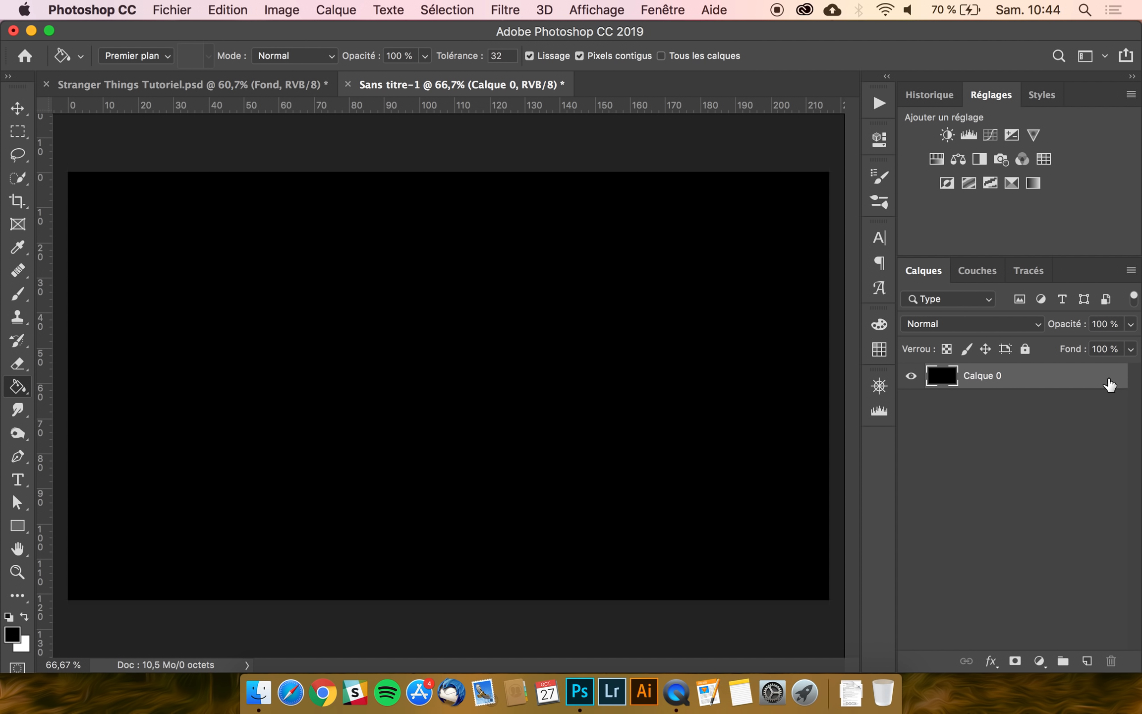
pyautogui.doubleClick(989, 376)
pyautogui.write('Fond')
pyautogui.press('Return')
pyautogui.click(18, 109)
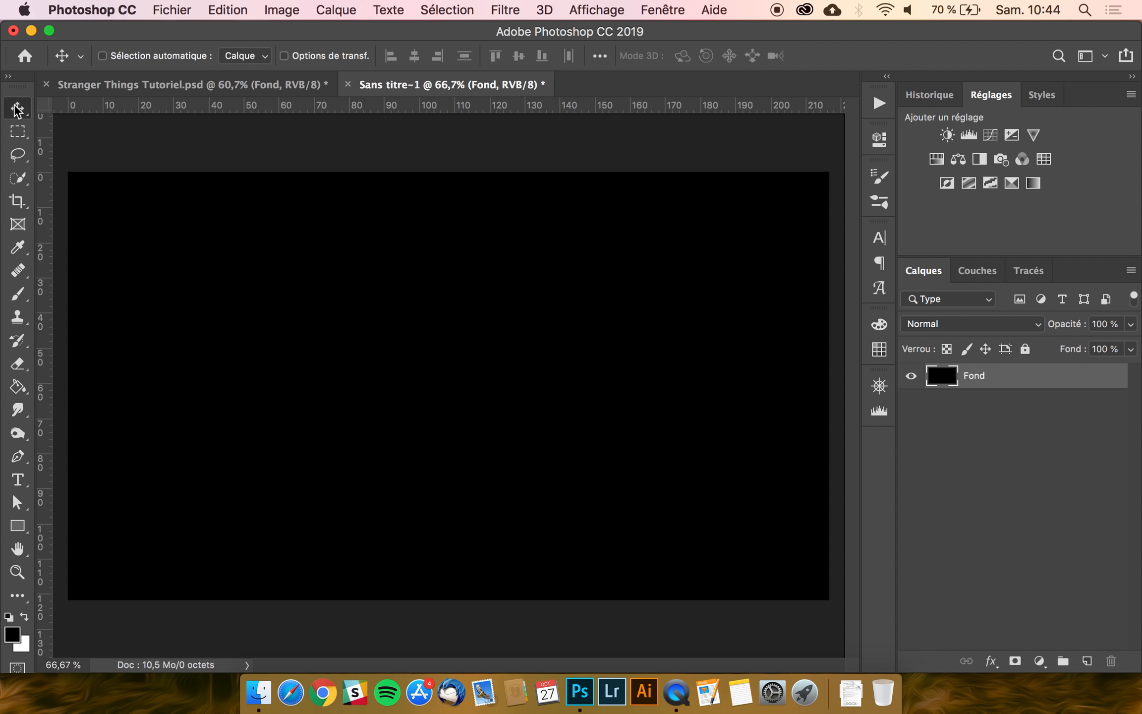
# - Set the Type tool's text colour to white
pyautogui.click(17, 480)
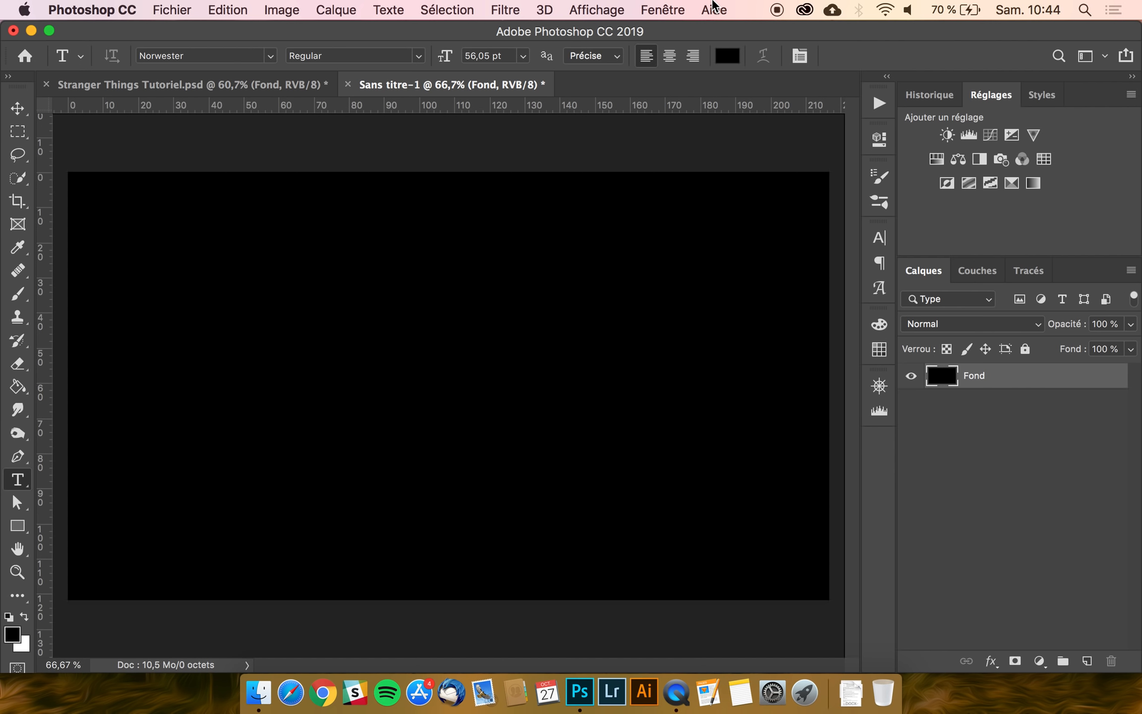
pyautogui.click(727, 55)
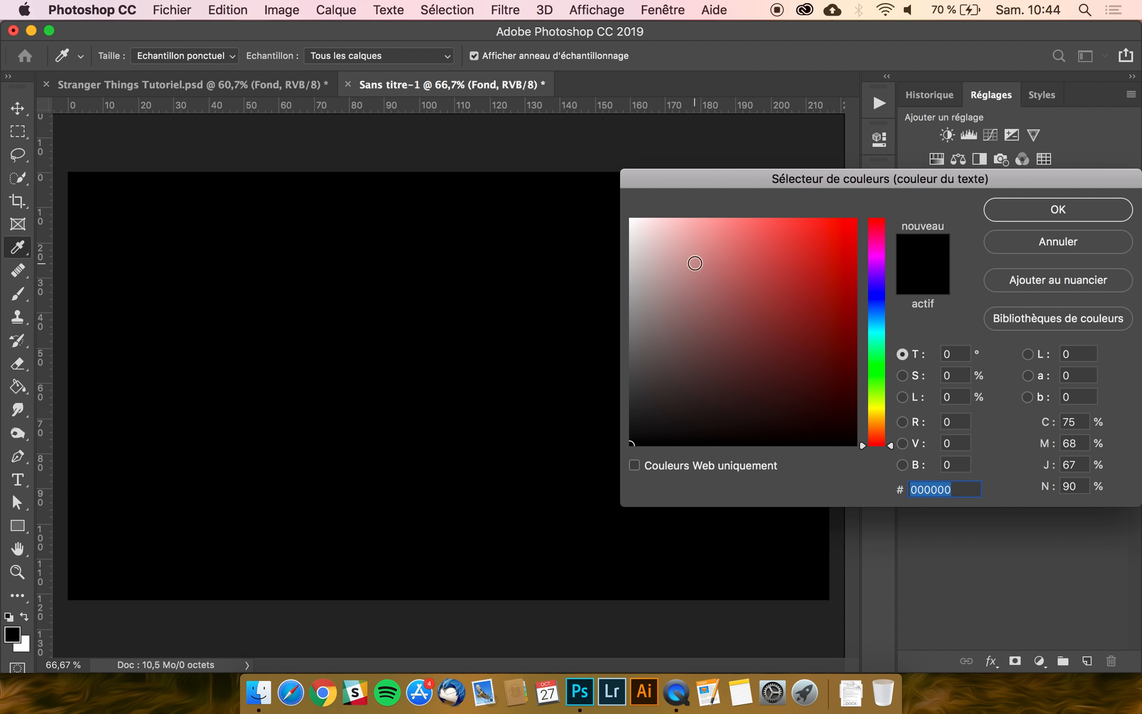
pyautogui.moveTo(694, 266); pyautogui.dragTo(594, 191)
pyautogui.click(1090, 218)
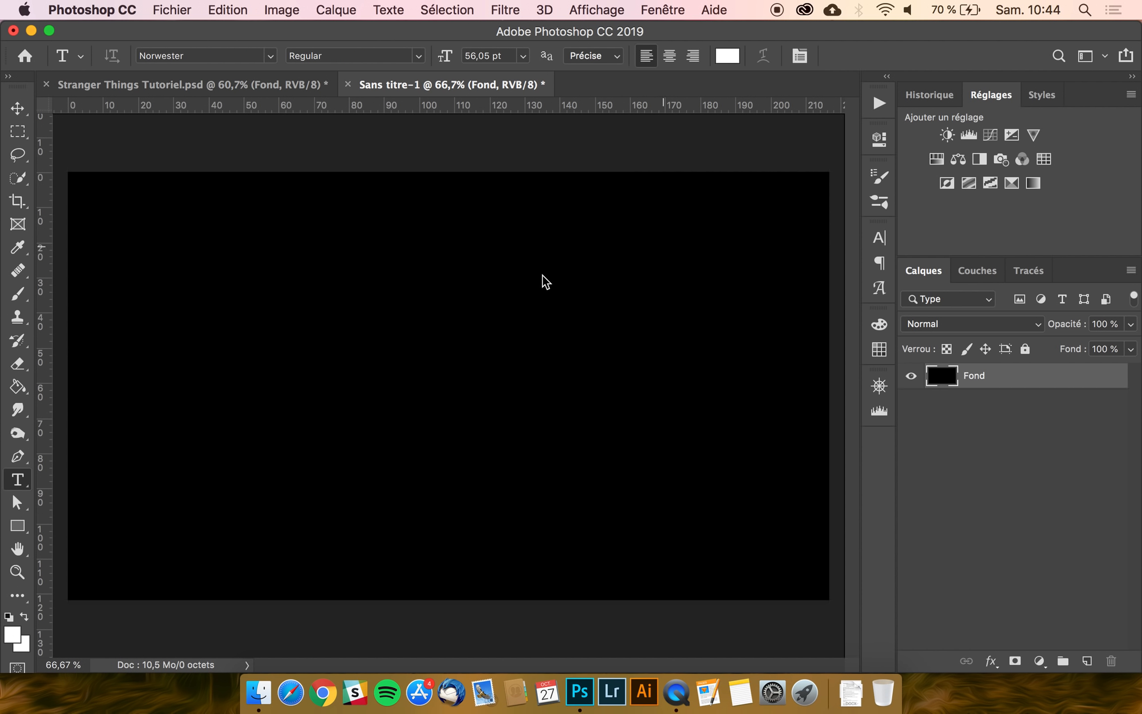
# - Add the text "TRANGE" in Norwester Regular at 56,05 pt and place it around the centre of the canvas's upper half
pyautogui.click(390, 338)
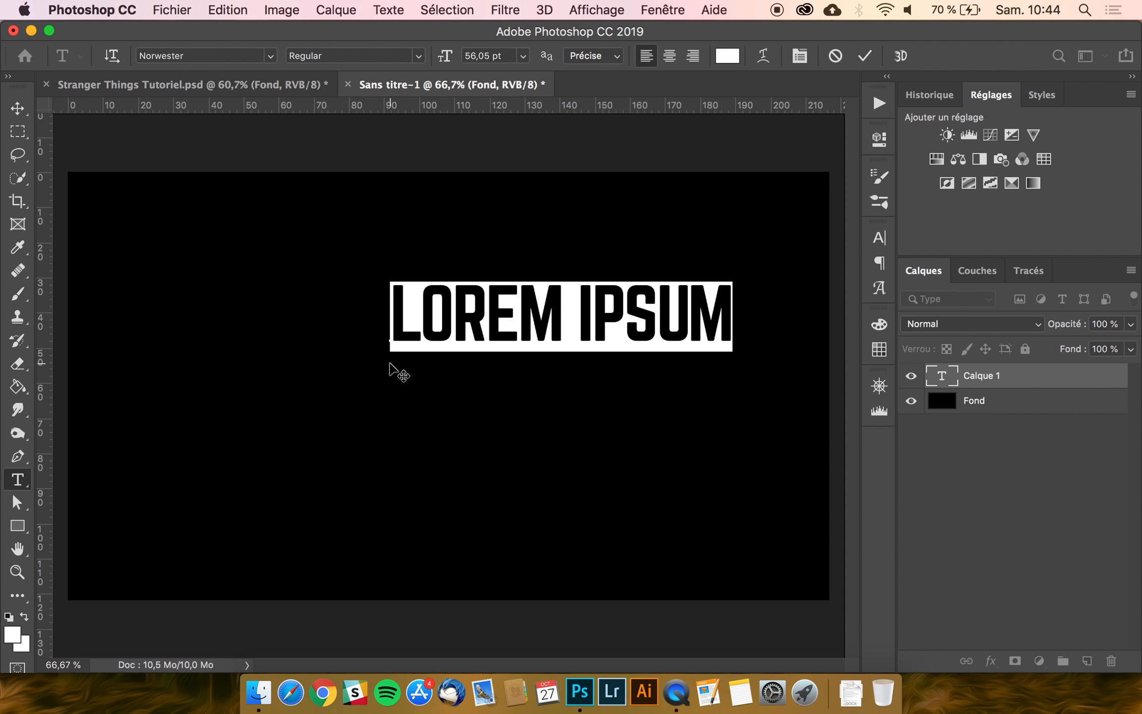
pyautogui.write('TRANGE')
pyautogui.click(389, 298)
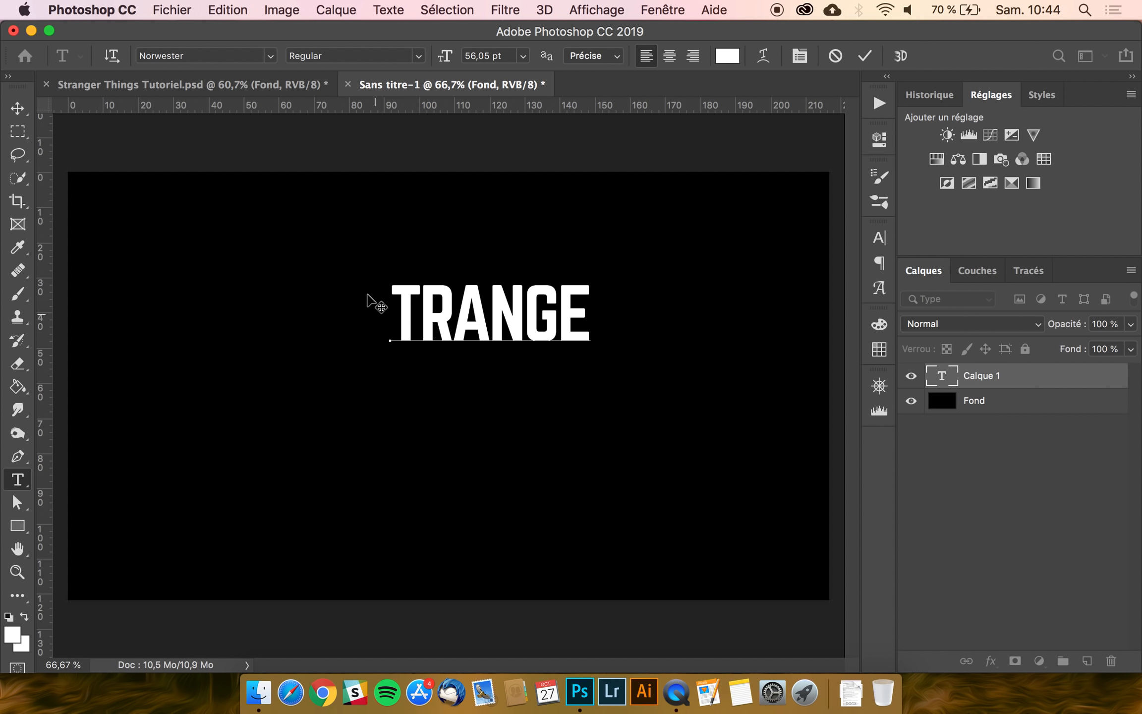
pyautogui.click(18, 109)
pyautogui.moveTo(570, 325); pyautogui.dragTo(528, 336)
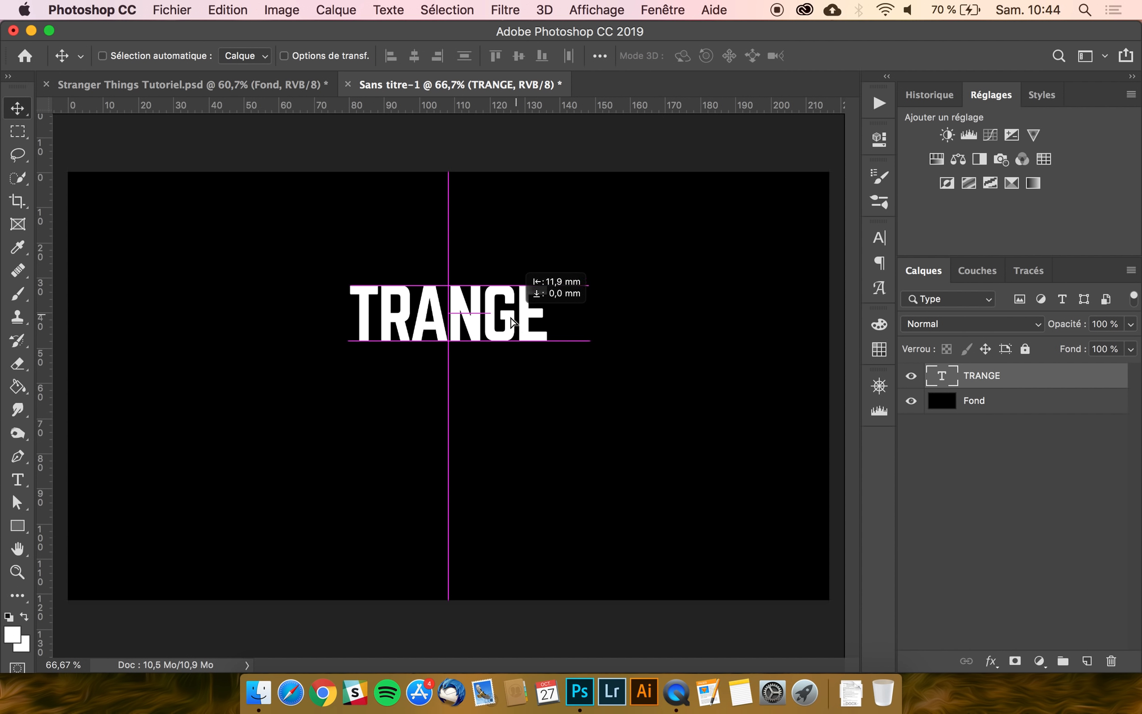
# - Set the tracking of the "TRANGE" text to 0
pyautogui.click(879, 239)
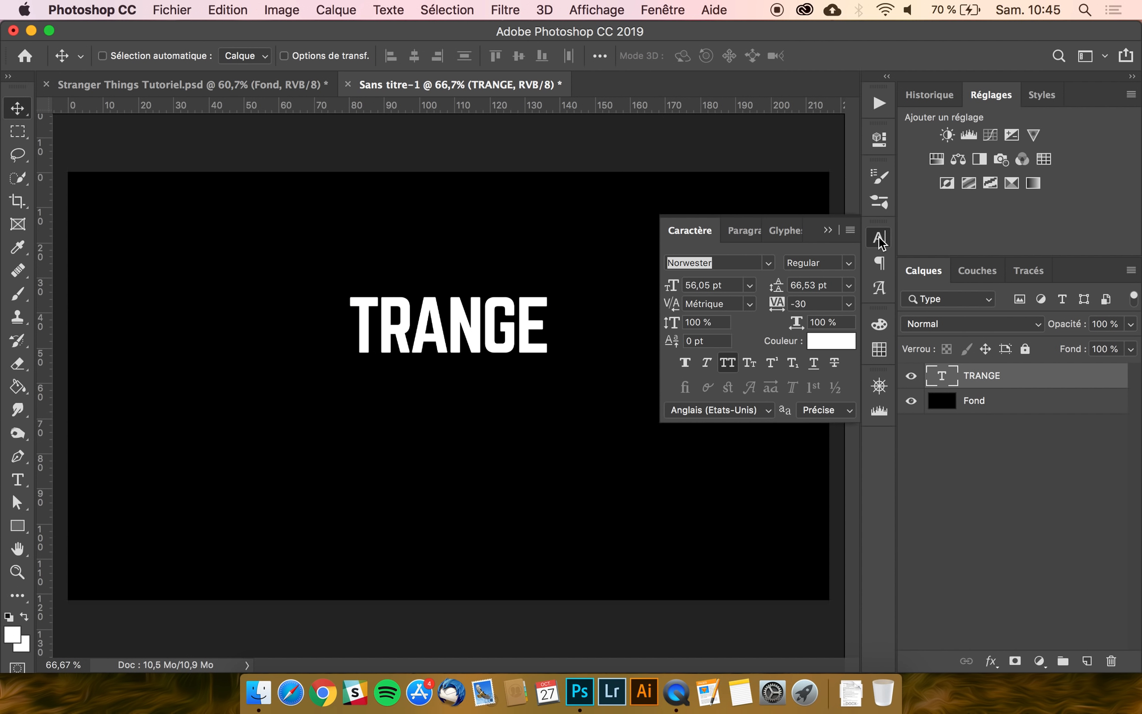
pyautogui.click(727, 267)
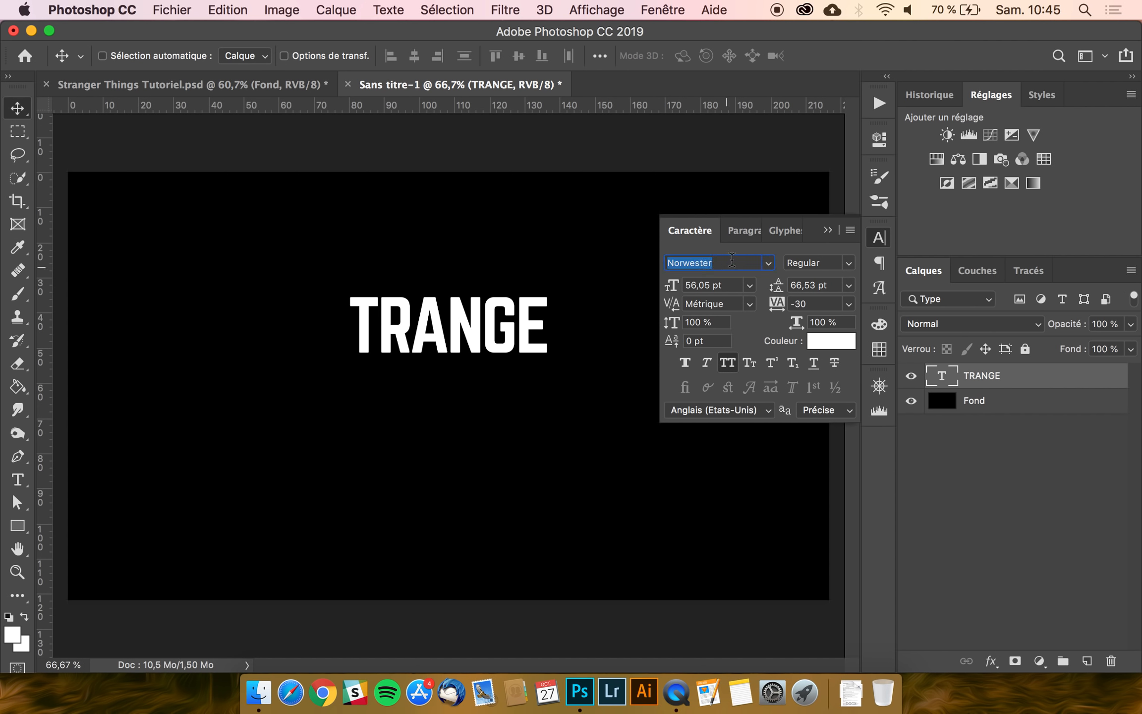
pyautogui.click(813, 303)
pyautogui.write('0')
pyautogui.press('Return')
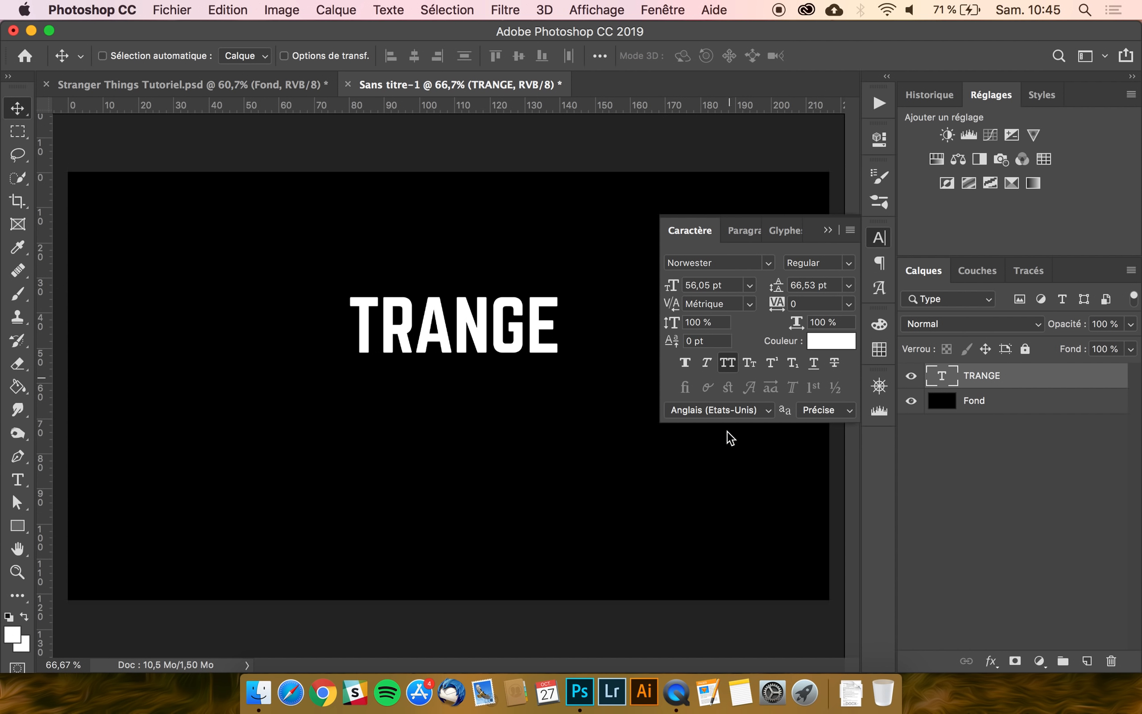
# - Turn off All Caps for the title text and retype the word as "Trange"
pyautogui.click(728, 363)
pyautogui.press('t')
pyautogui.moveTo(381, 317); pyautogui.dragTo(283, 311)
pyautogui.press('Right')
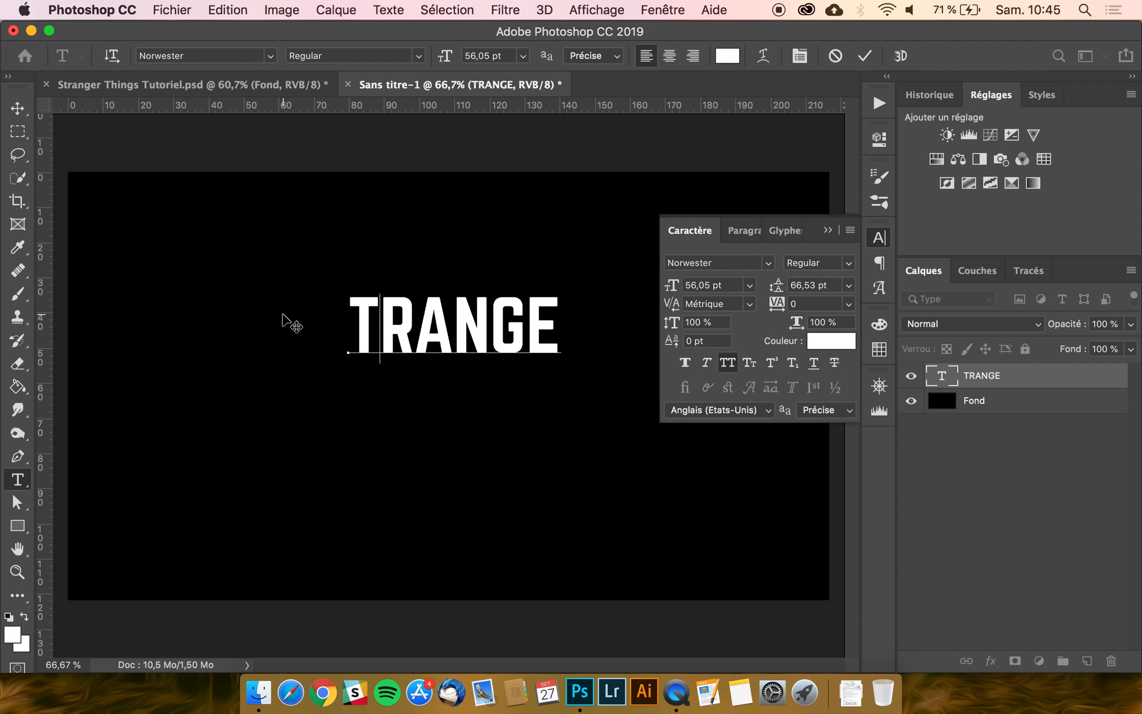
pyautogui.click(23, 106)
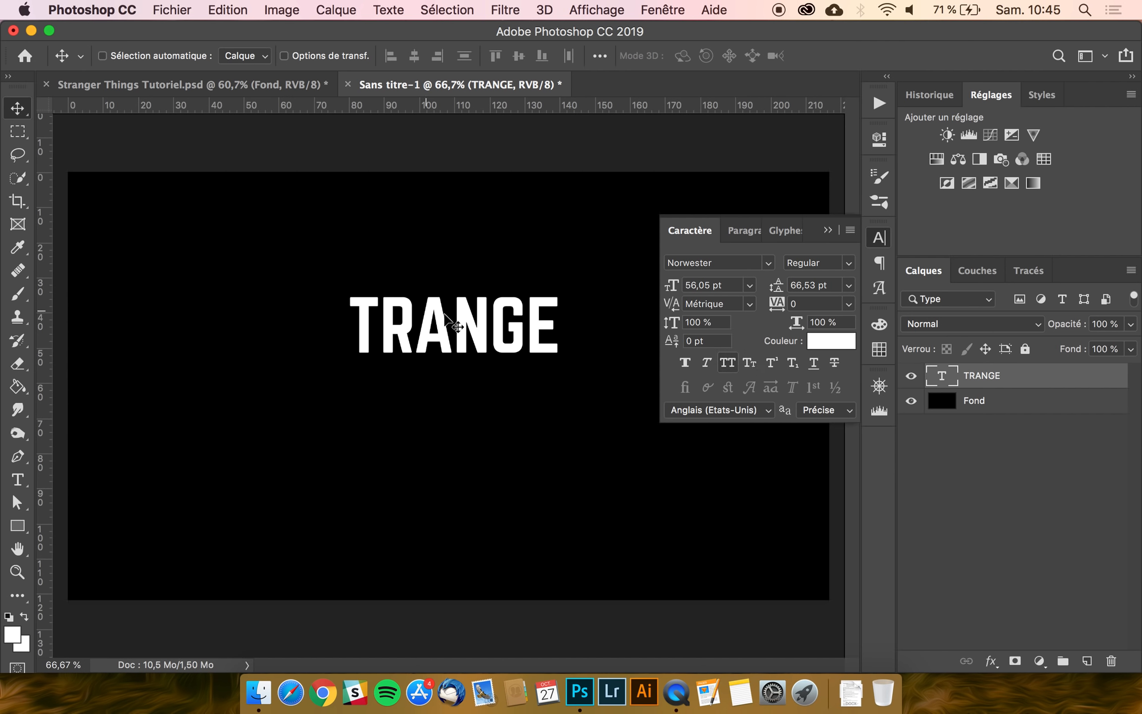
pyautogui.press('t')
pyautogui.doubleClick(479, 317)
pyautogui.write('T')
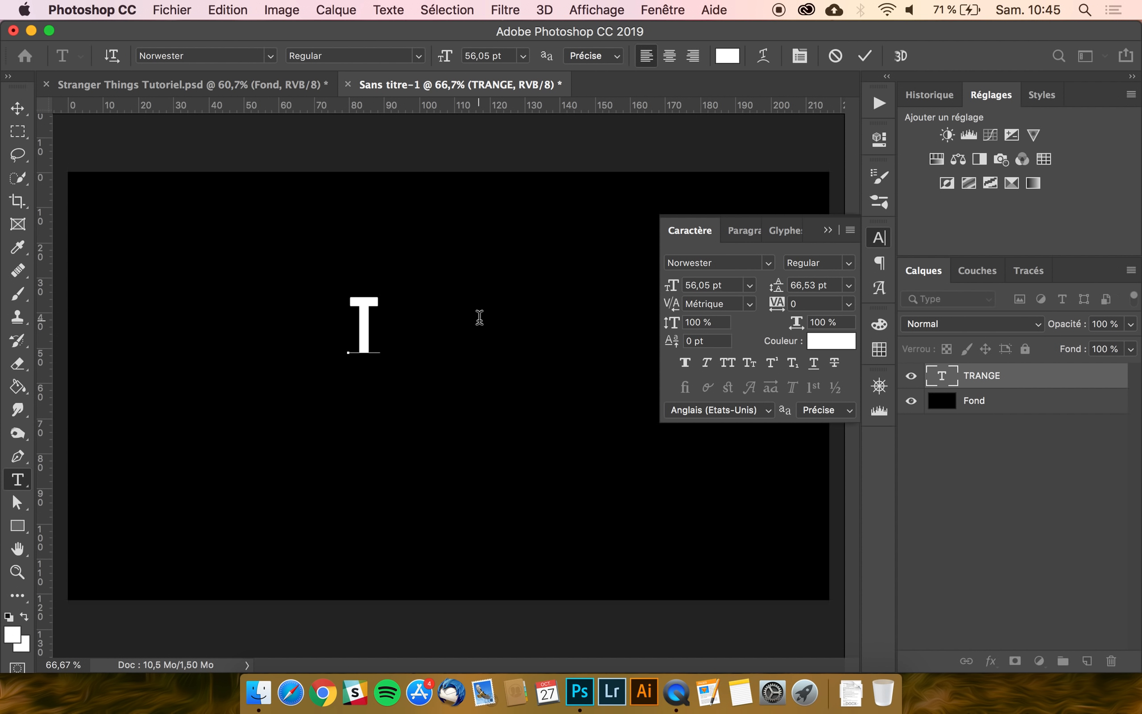
pyautogui.write('RANGE')
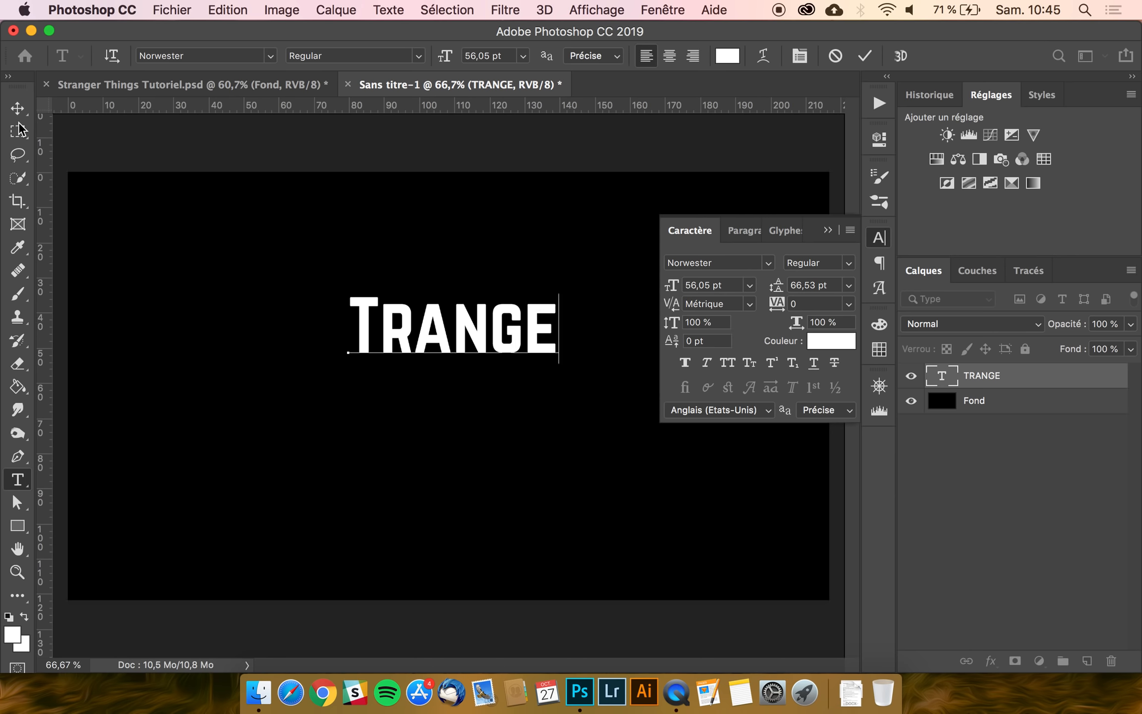
pyautogui.click(18, 108)
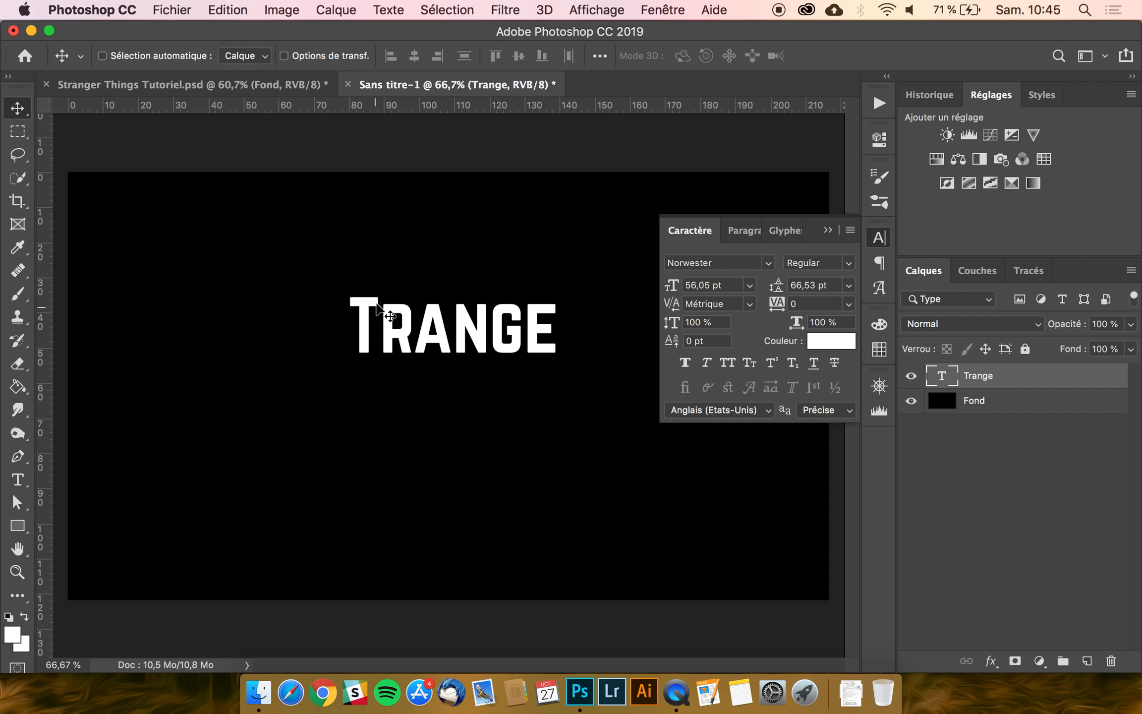
# - Apply All Caps to the "Trange" text and close the character settings
pyautogui.click(726, 363)
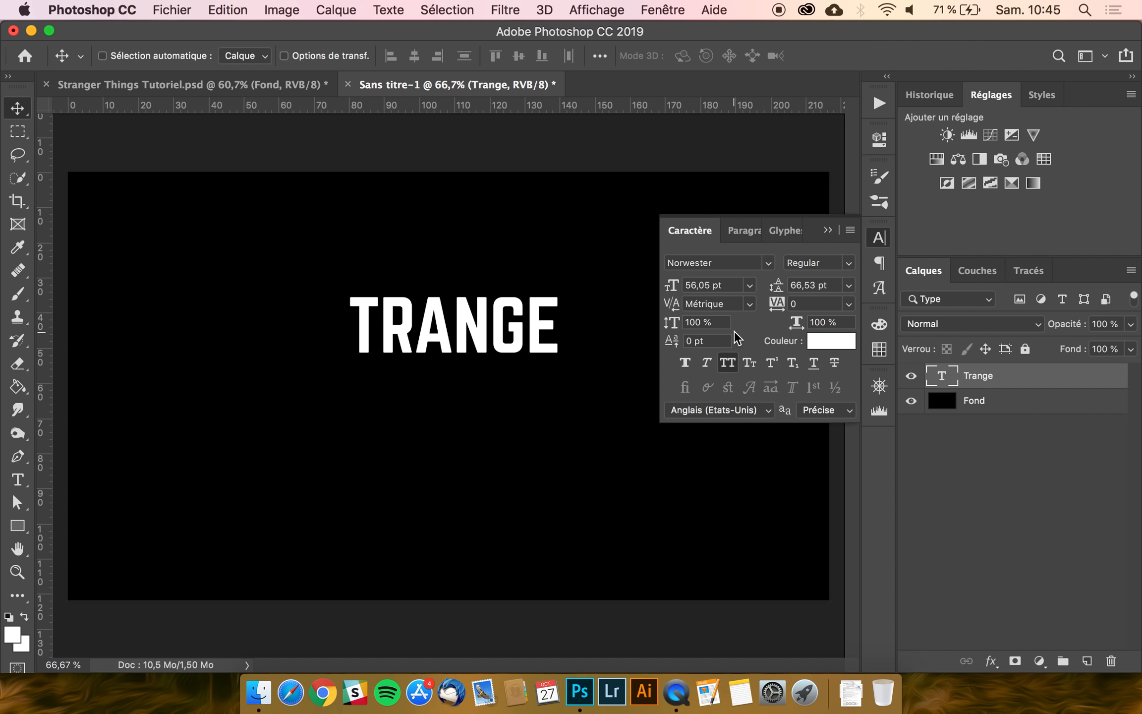
pyautogui.click(699, 230)
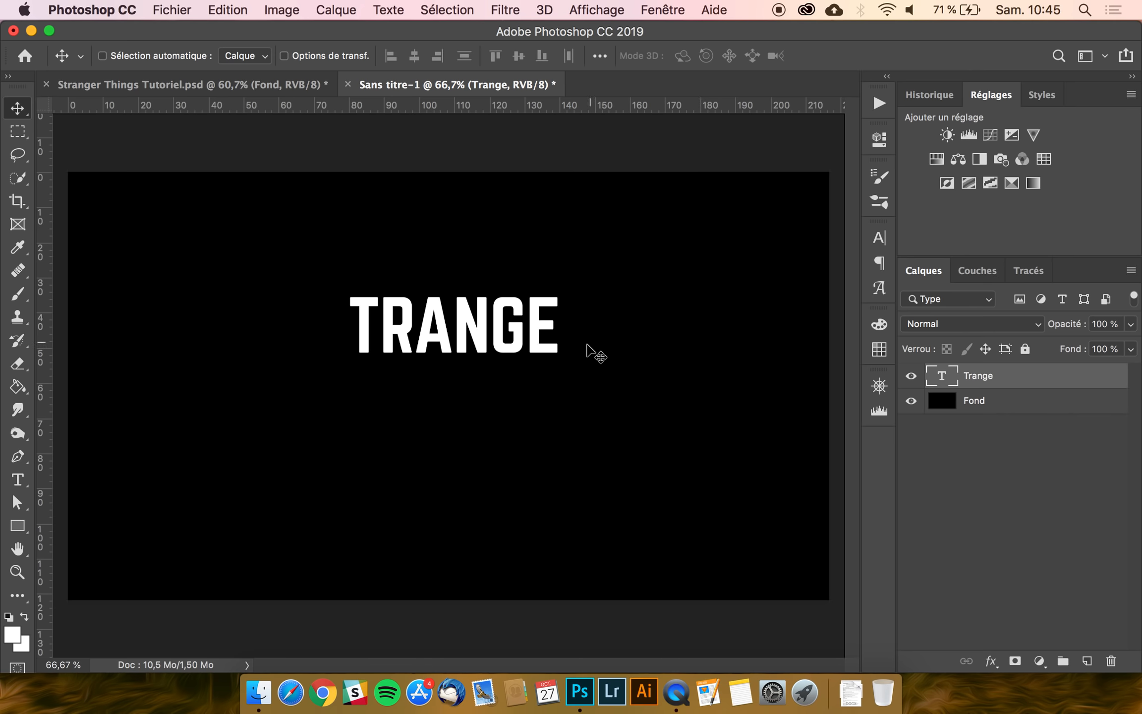
# - Scale the "Trange" text proportionally from its centre to about 145,6 %
pyautogui.press('super+t')
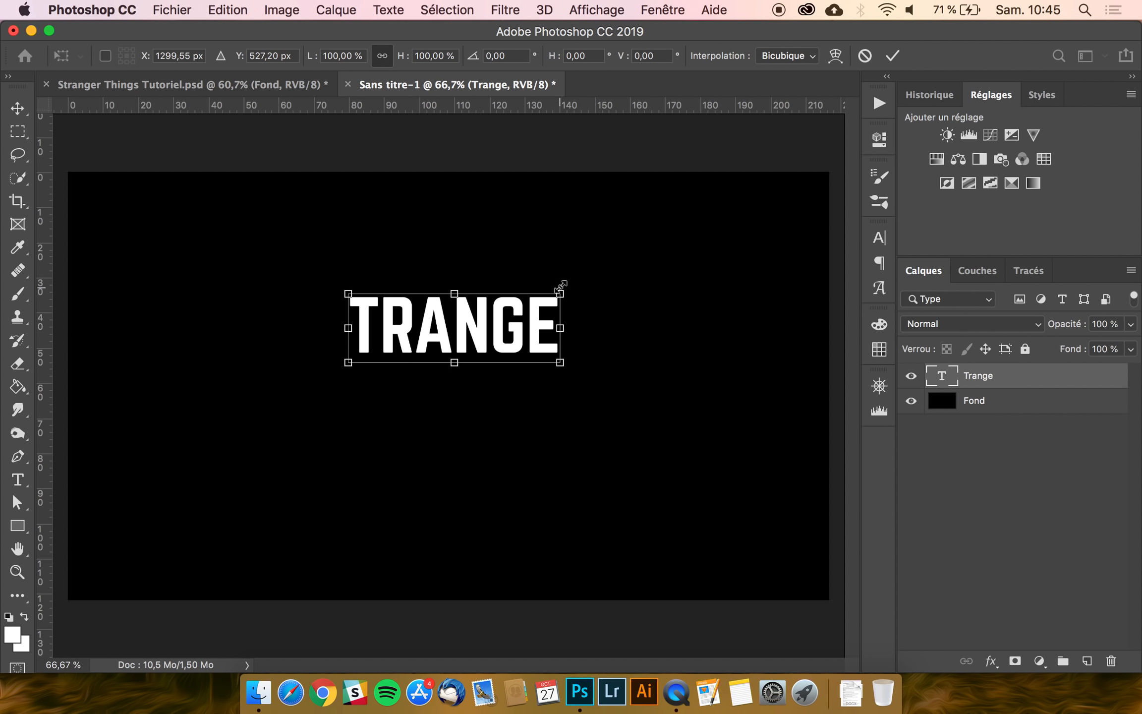
pyautogui.moveTo(562, 285); pyautogui.dragTo(605, 267)
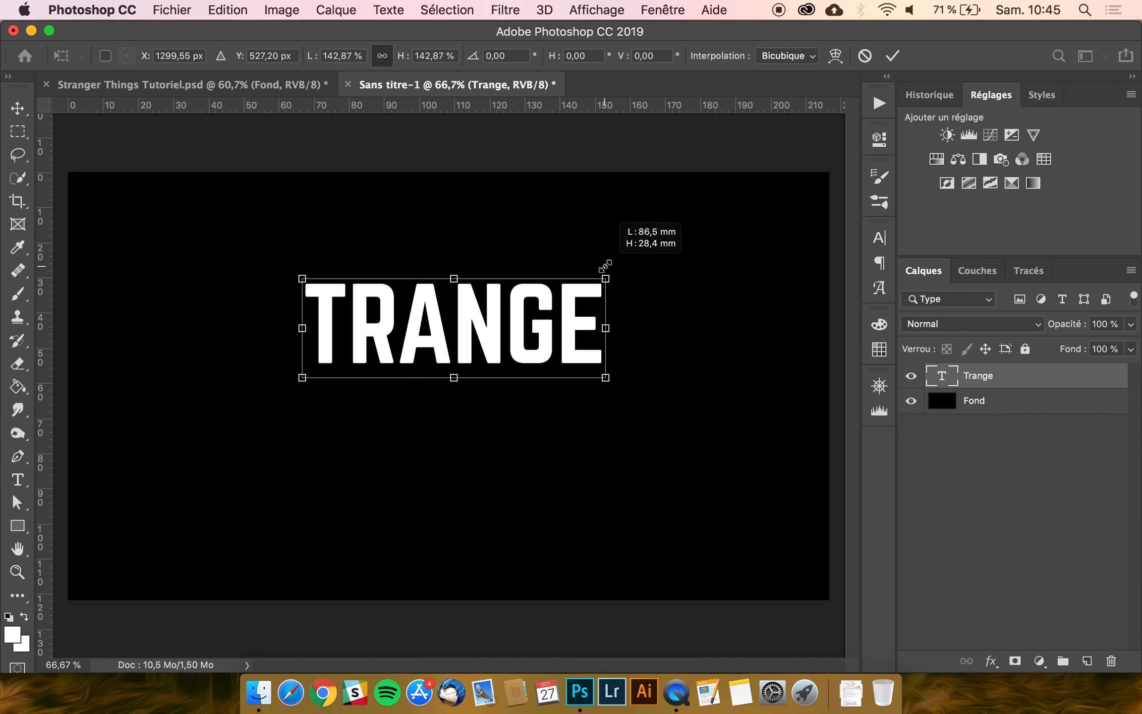
pyautogui.moveTo(605, 267); pyautogui.dragTo(609, 266)
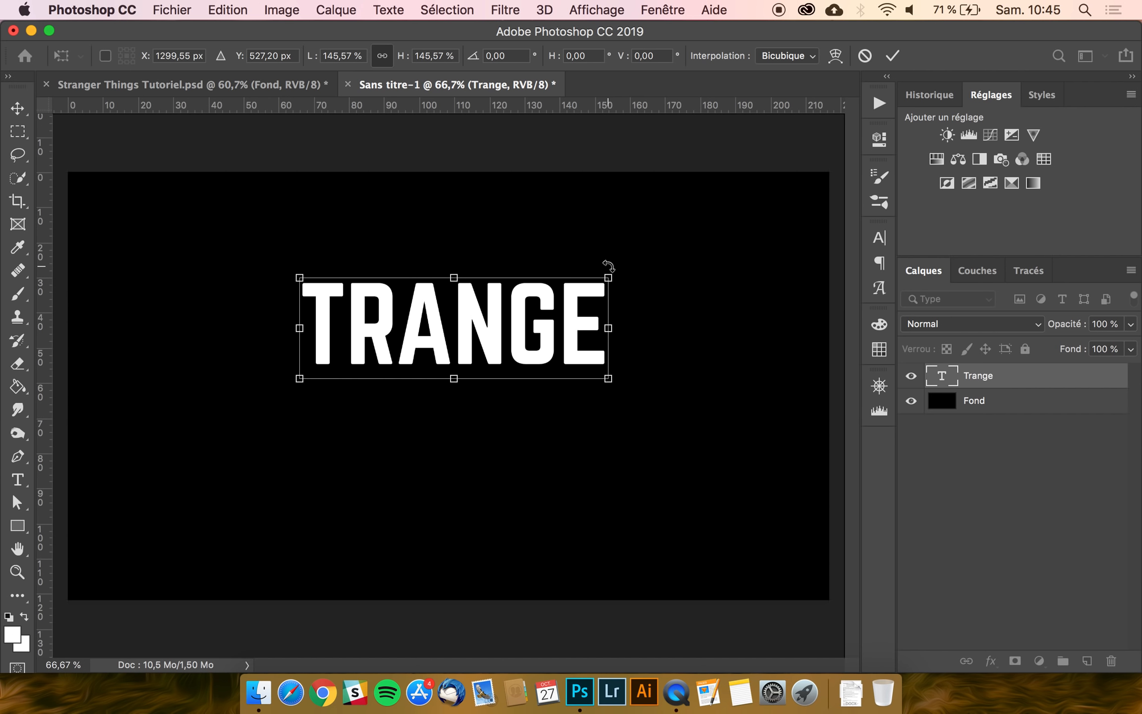
pyautogui.press('Return')
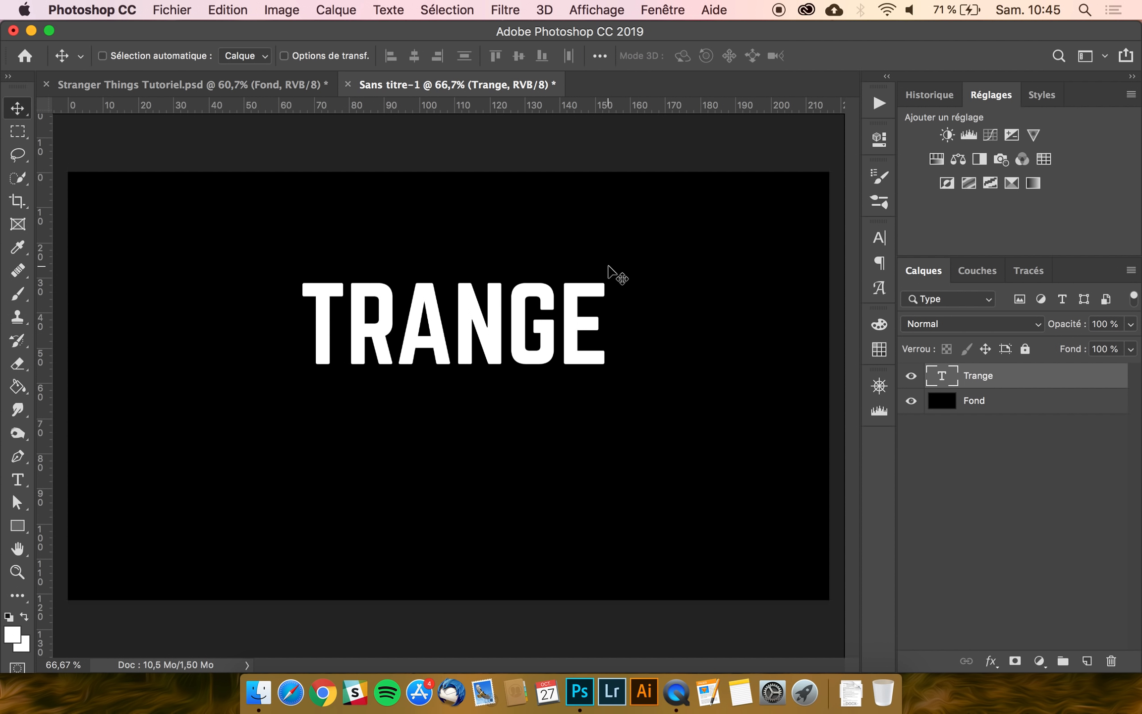
# - Centre the "Trange" text horizontally on the whole canvas, then clear the selection
pyautogui.click(552, 304)
pyautogui.press('super+a')
pyautogui.click(413, 57)
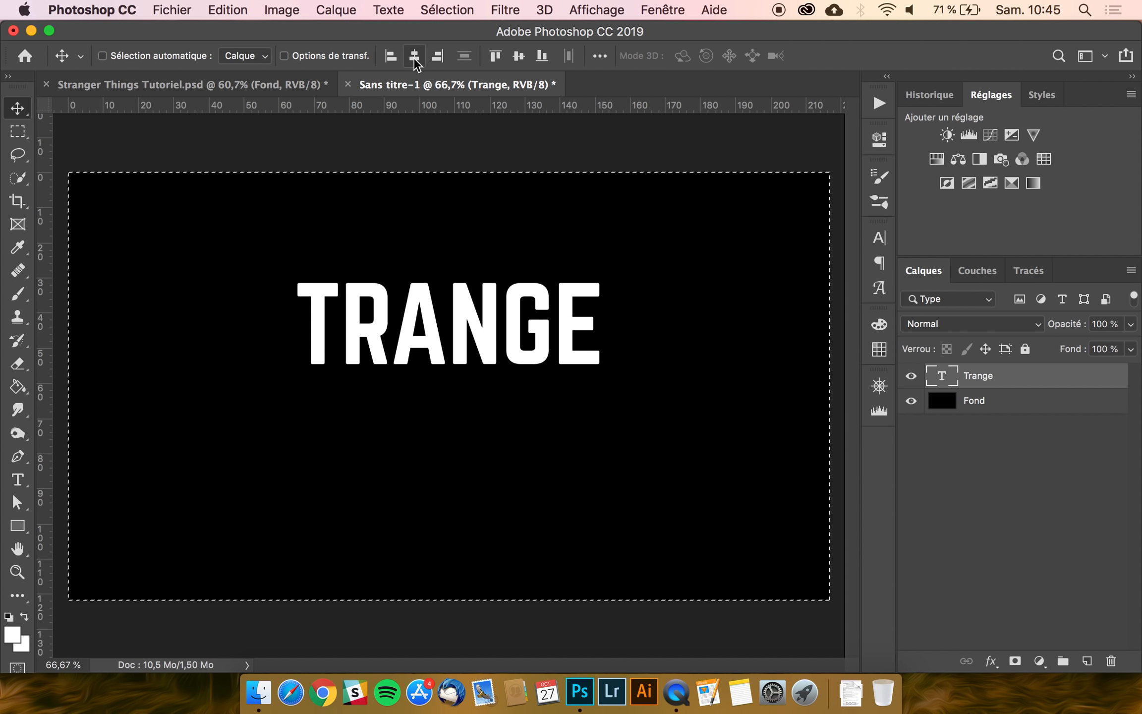
pyautogui.press('super+d')
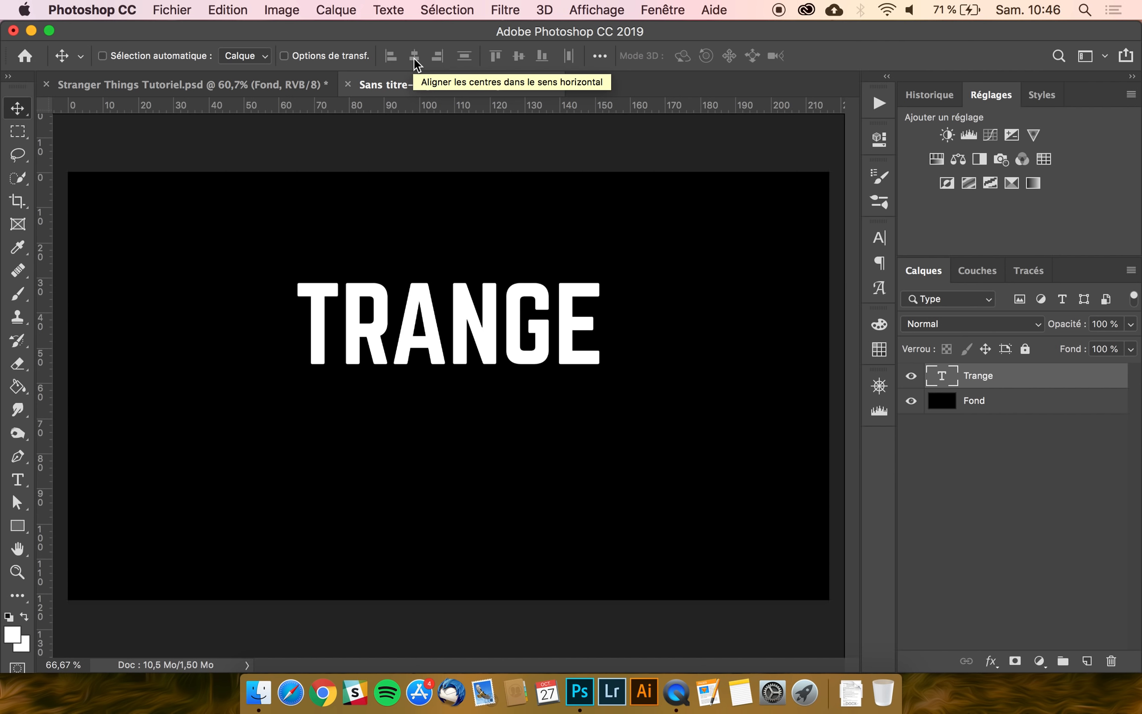
# - Duplicate the "Trange" layer, move the copy below the original and replace its text with "s"
pyautogui.press('super+j')
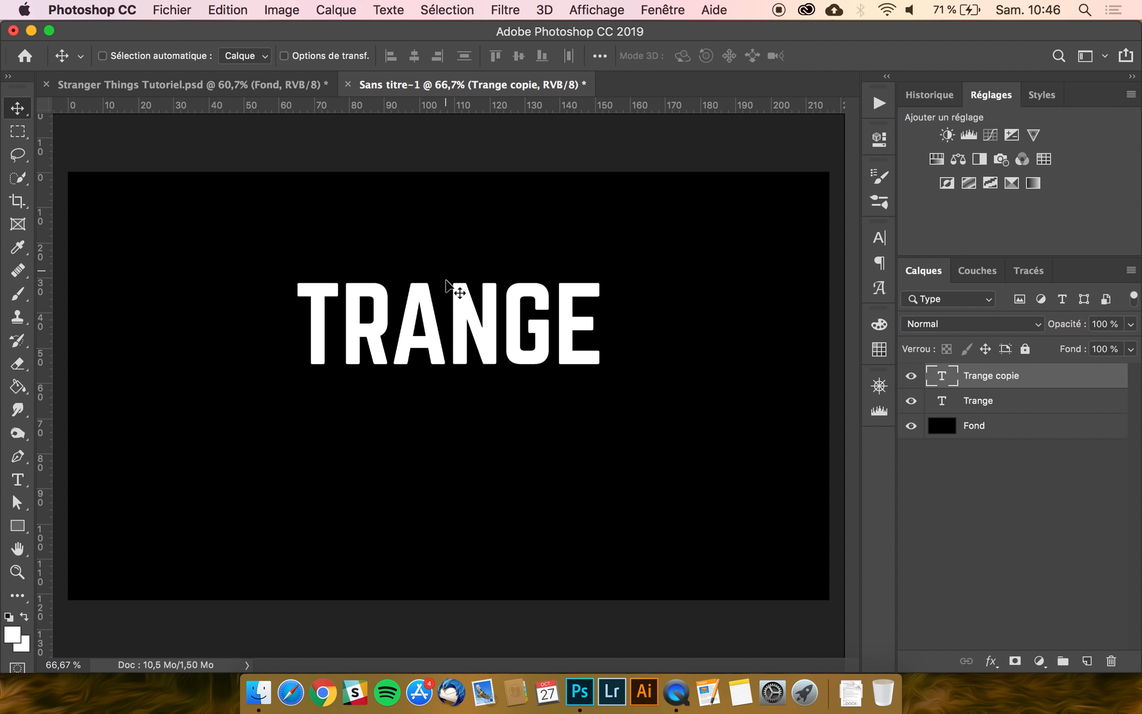
pyautogui.moveTo(446, 294); pyautogui.dragTo(389, 413)
pyautogui.press('t')
pyautogui.doubleClick(366, 435)
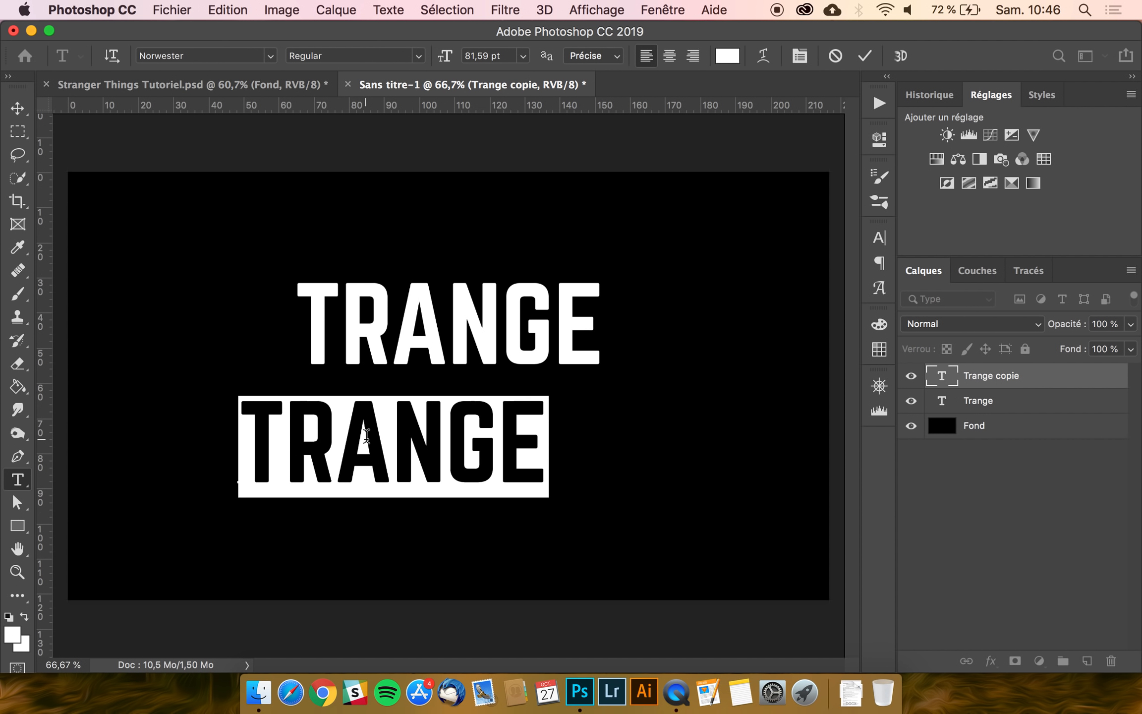
pyautogui.write('s')
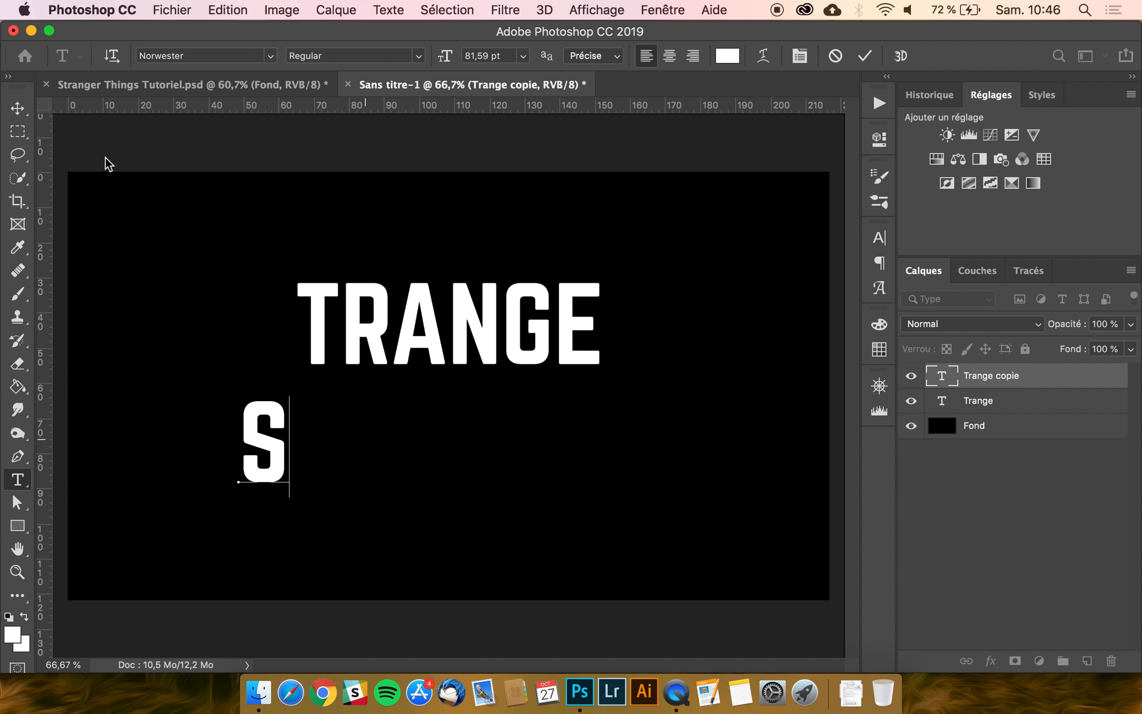
pyautogui.click(18, 109)
# - Place the S just before the T of "TRANGE" and scale it proportionally to about 127,7 %
pyautogui.moveTo(270, 473); pyautogui.dragTo(209, 399)
pyautogui.press('super+t')
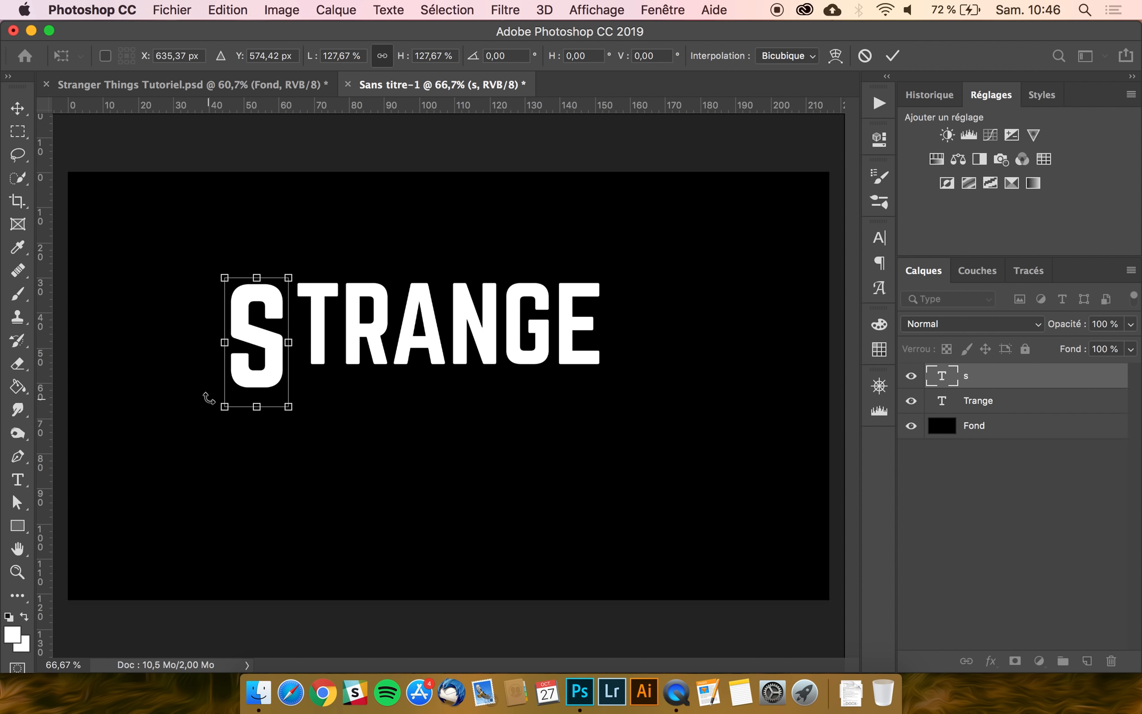
pyautogui.press('Return')
# - Nudge the large S slightly up and towards the T to line up its top with "TRANGE" and tighten the gap
pyautogui.press('Up')
pyautogui.press('Up')
pyautogui.press('Right')
pyautogui.press('Right')
pyautogui.press('Right')
pyautogui.press('Right')
pyautogui.press('Right')
pyautogui.press('Right')
pyautogui.press('Right')
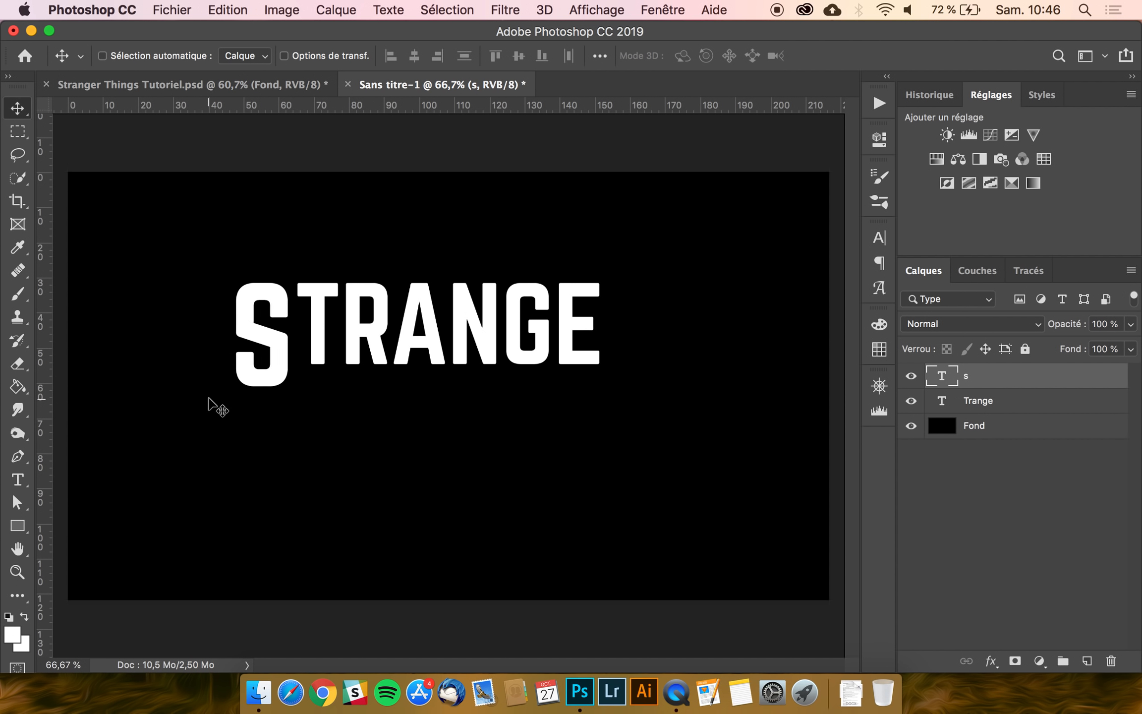
pyautogui.press('Right')
pyautogui.press('Right')
pyautogui.press('Right')
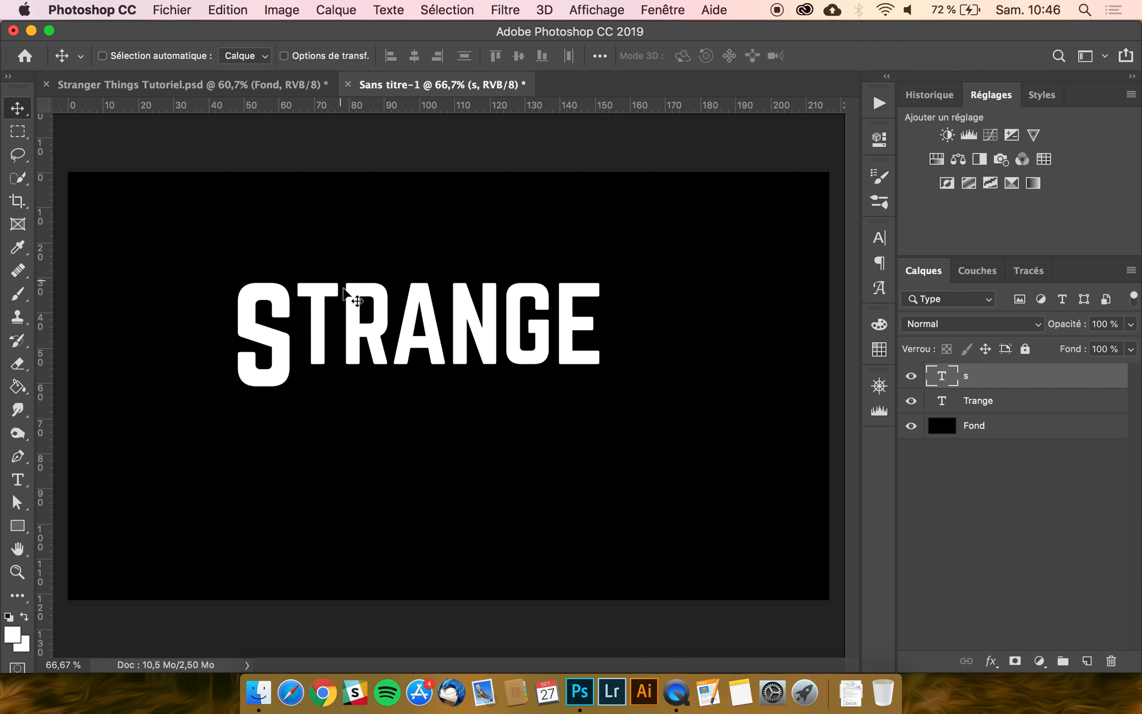
# - Nudge the large S slightly towards the T, then duplicate it and place the copy just after the E of "TRANGE"
pyautogui.press('Right')
pyautogui.press('Right')
pyautogui.press('super+j')
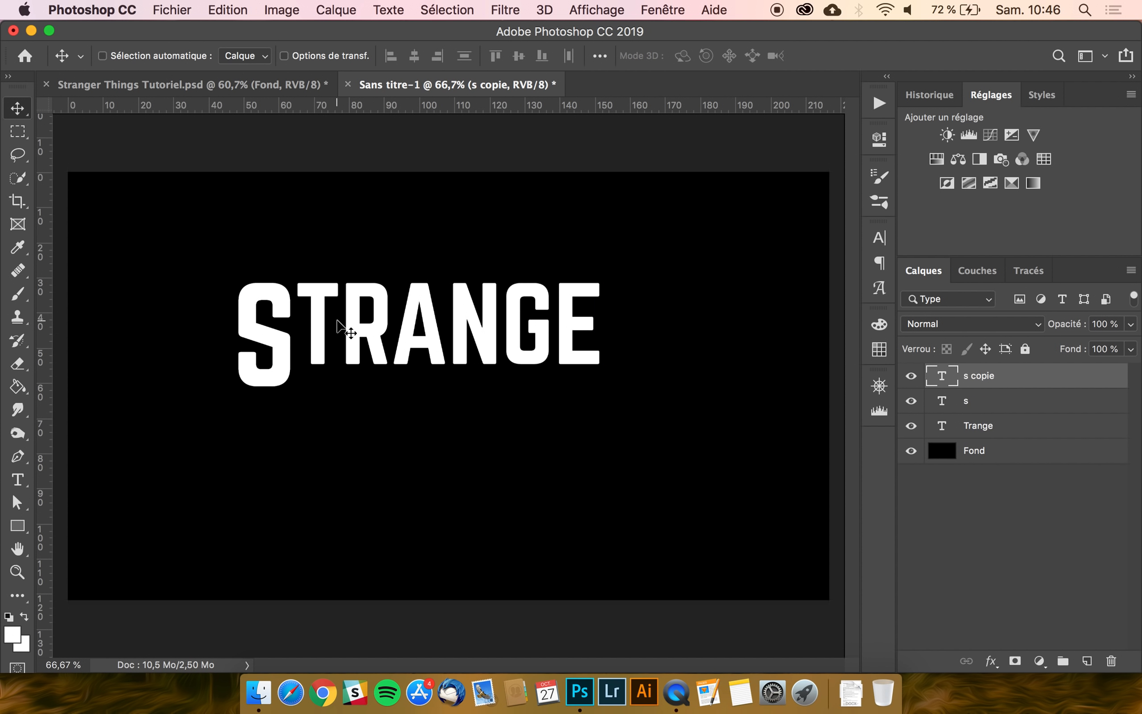
pyautogui.moveTo(260, 333); pyautogui.dragTo(636, 314)
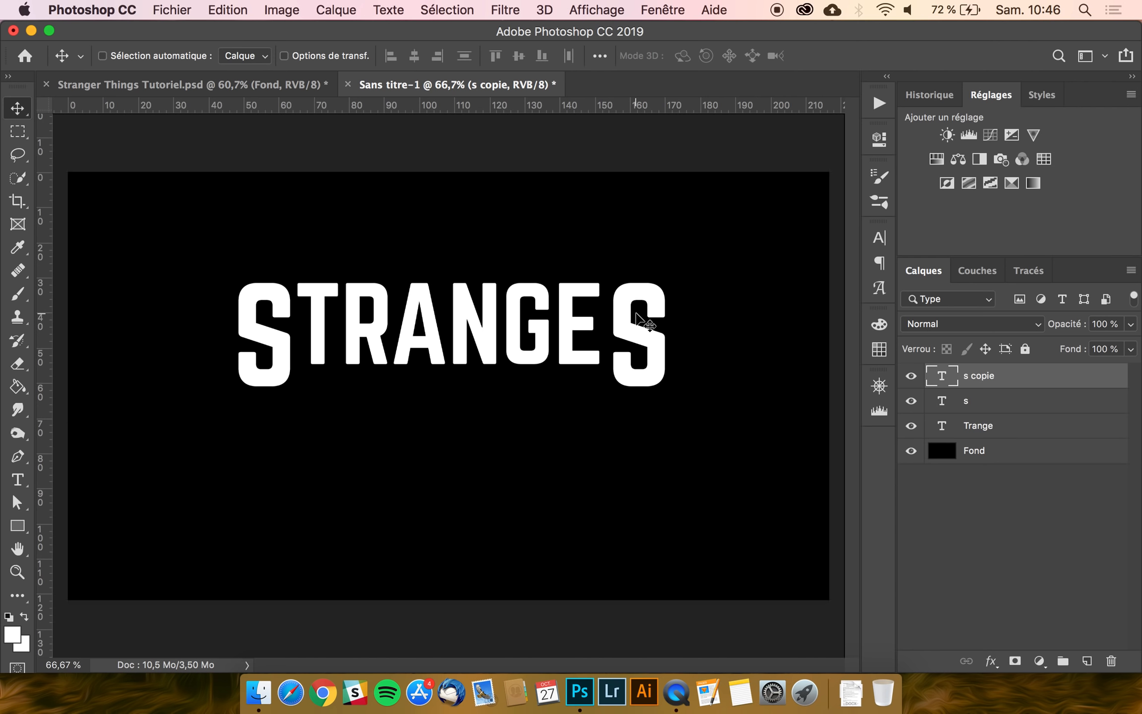
# - Replace the copied S with "R" and nudge the letter slightly towards the E
pyautogui.press('t')
pyautogui.doubleClick(595, 318)
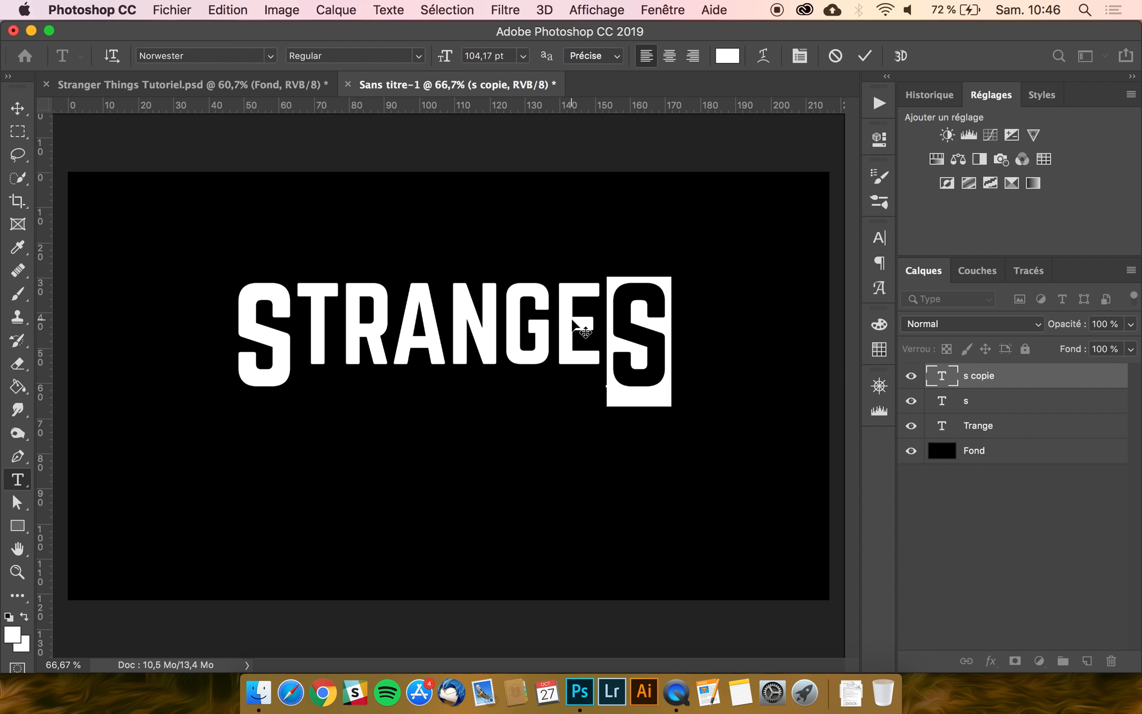
pyautogui.write('R')
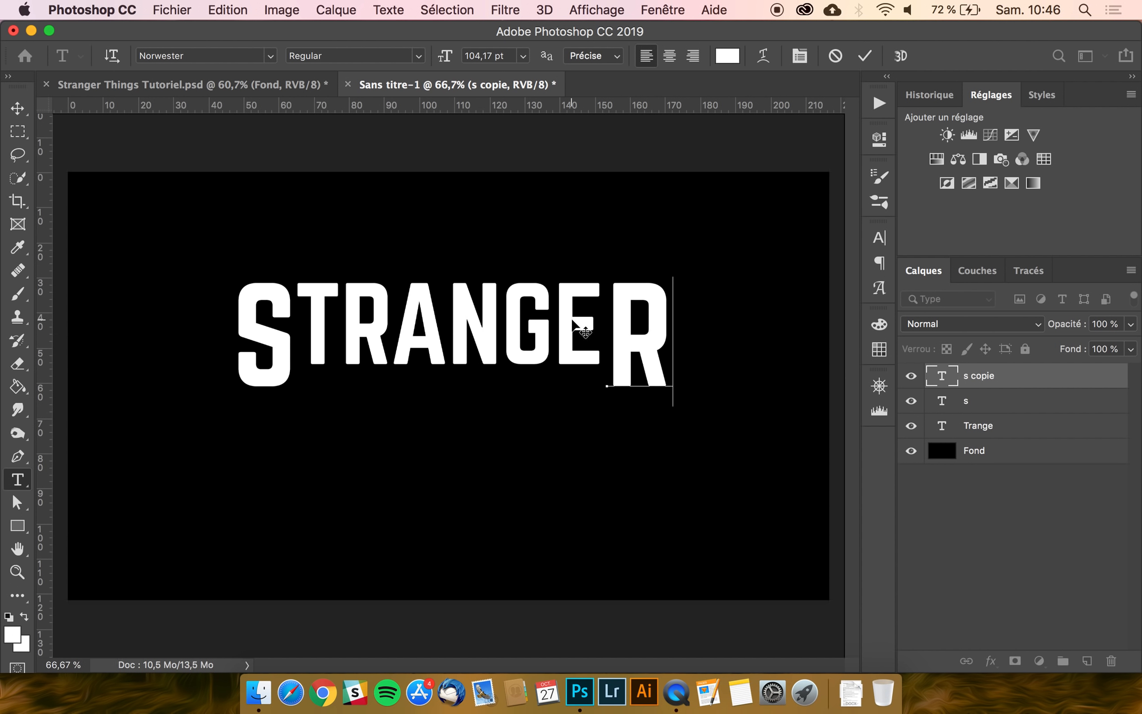
pyautogui.click(17, 109)
pyautogui.press('Left')
pyautogui.press('Left')
pyautogui.press('Left')
pyautogui.scroll(2, 428, 331)
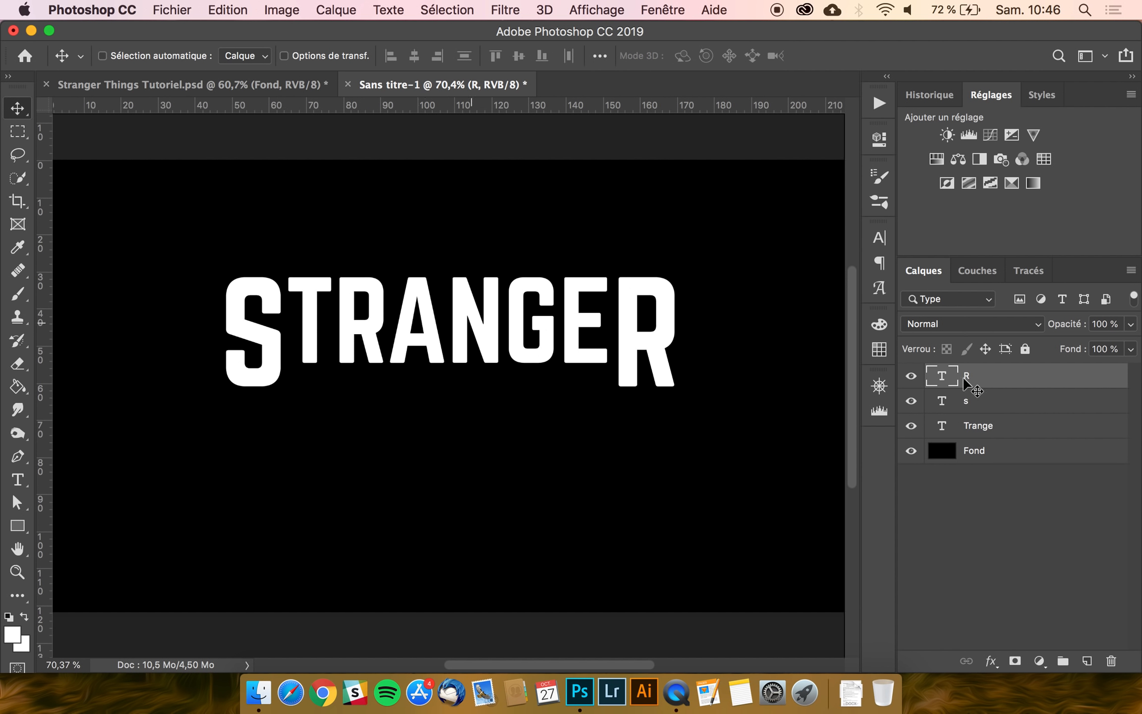
# - Select the R, s and Trange text layers together and align their top edges
pyautogui.keyDown('shift'); pyautogui.click(1001, 430); pyautogui.keyUp('shift')
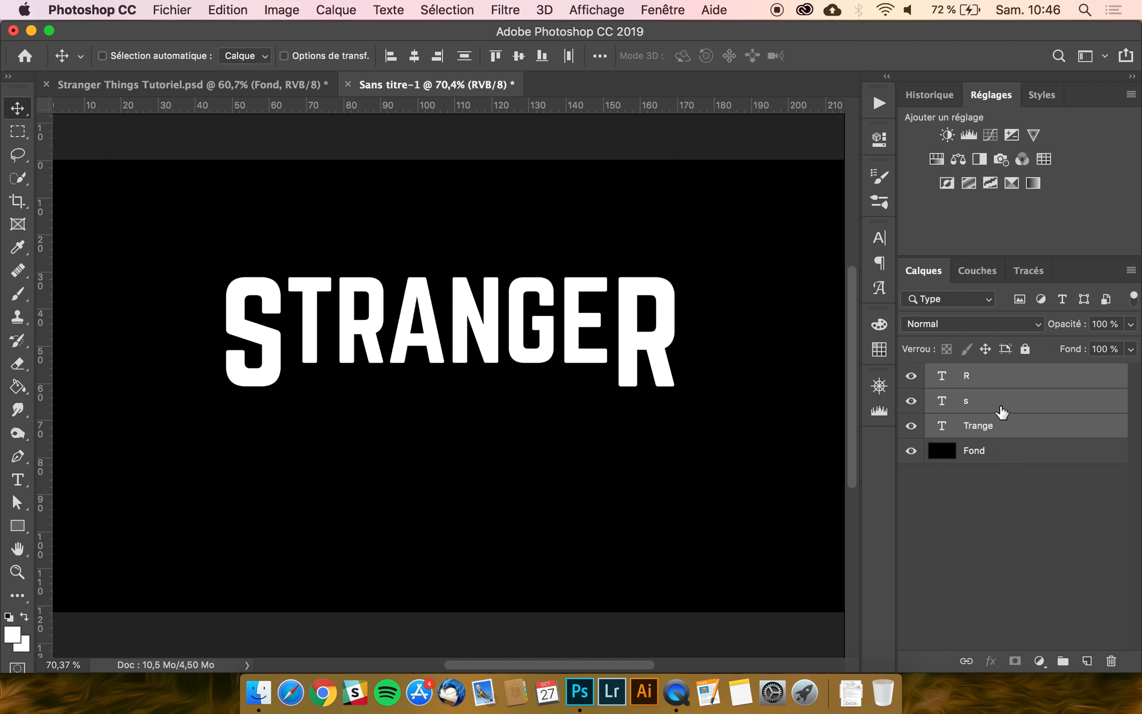
pyautogui.click(997, 381)
pyautogui.keyDown('shift'); pyautogui.click(997, 427); pyautogui.keyUp('shift')
pyautogui.click(495, 57)
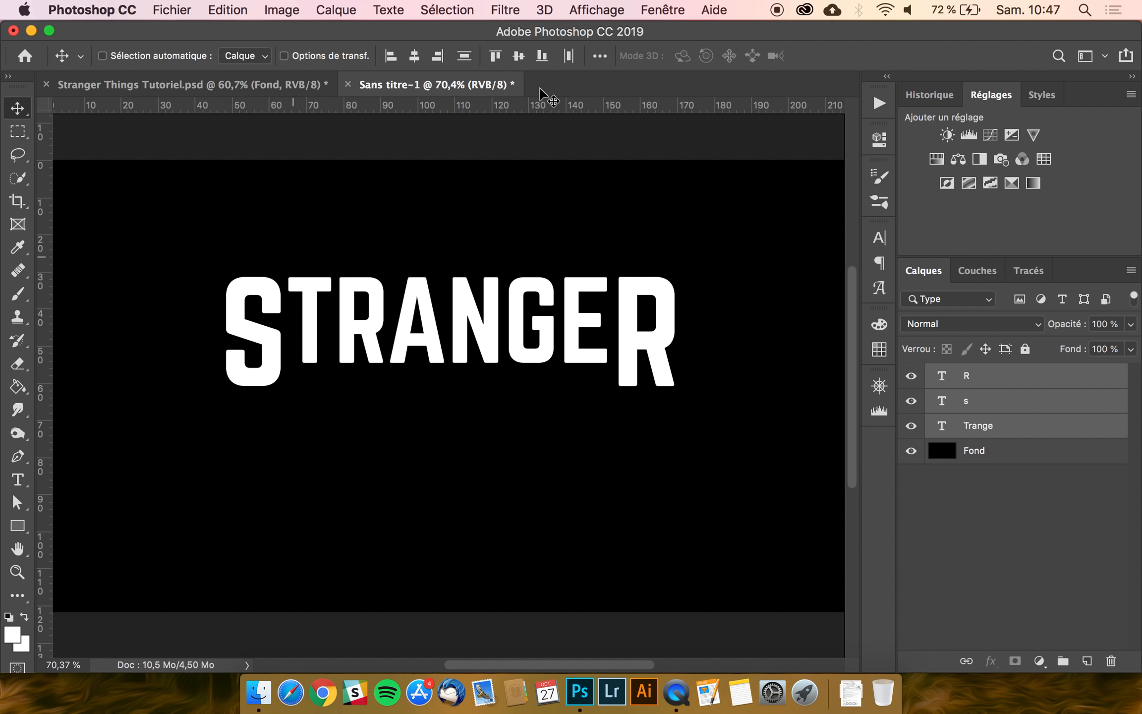
# - Try distributing the three text layers horizontally, undo that, and try aligning their bottom edges instead
pyautogui.click(570, 57)
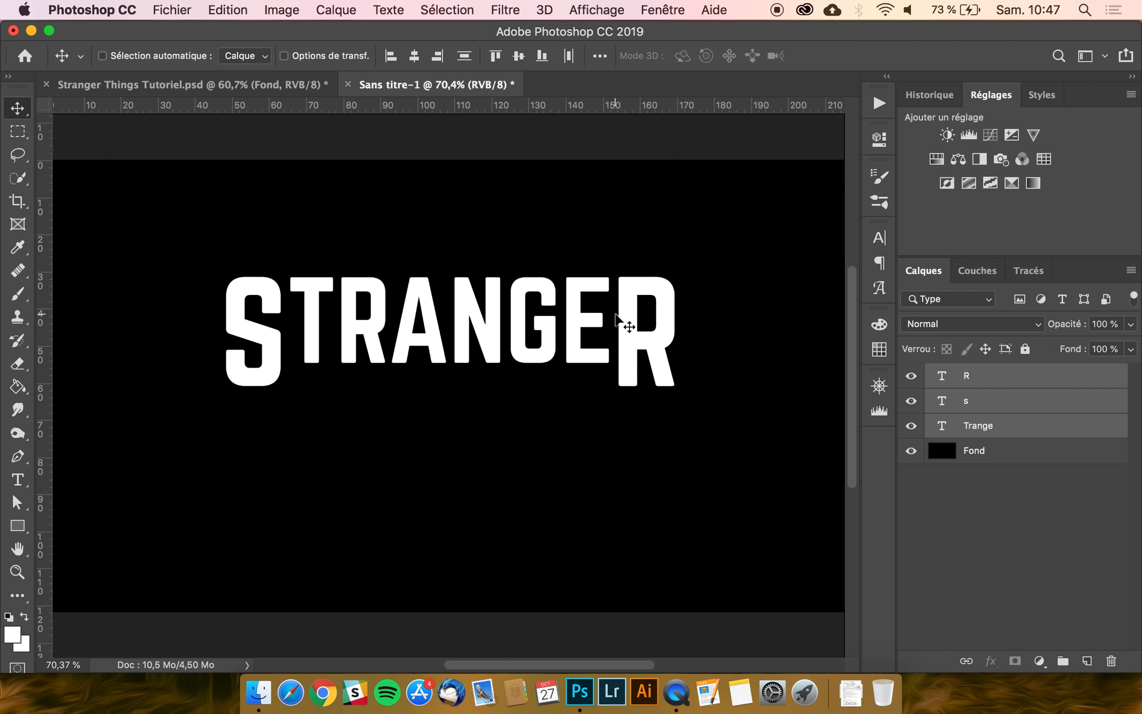
pyautogui.press('super+z')
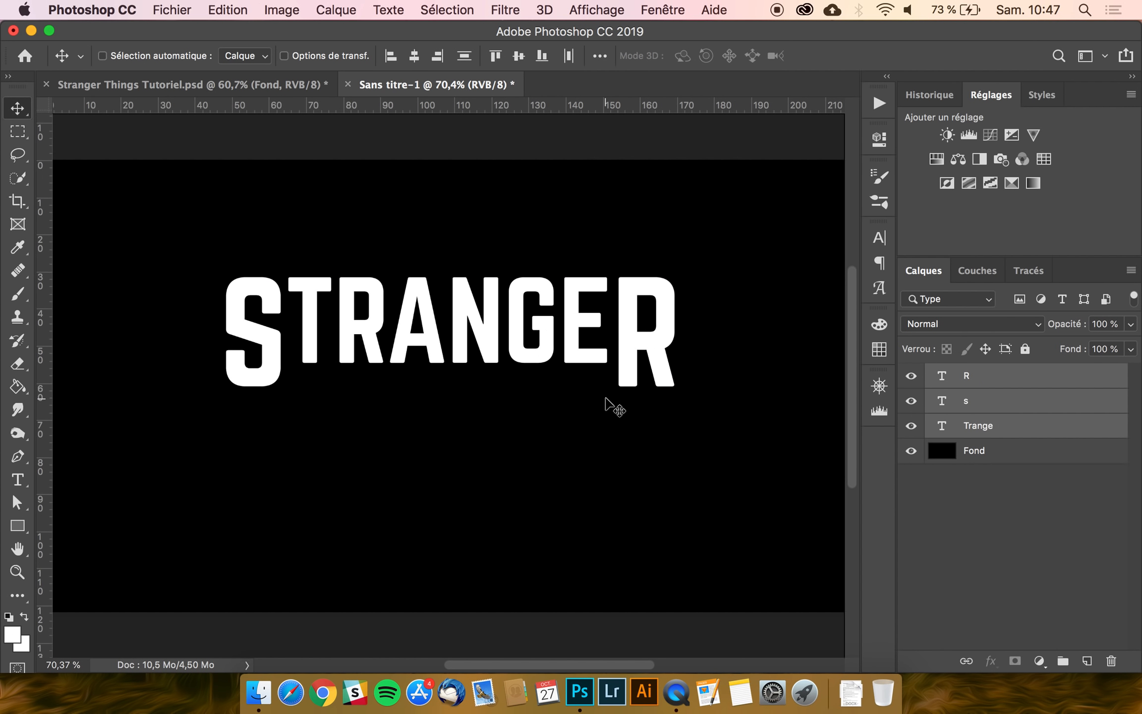
pyautogui.click(543, 58)
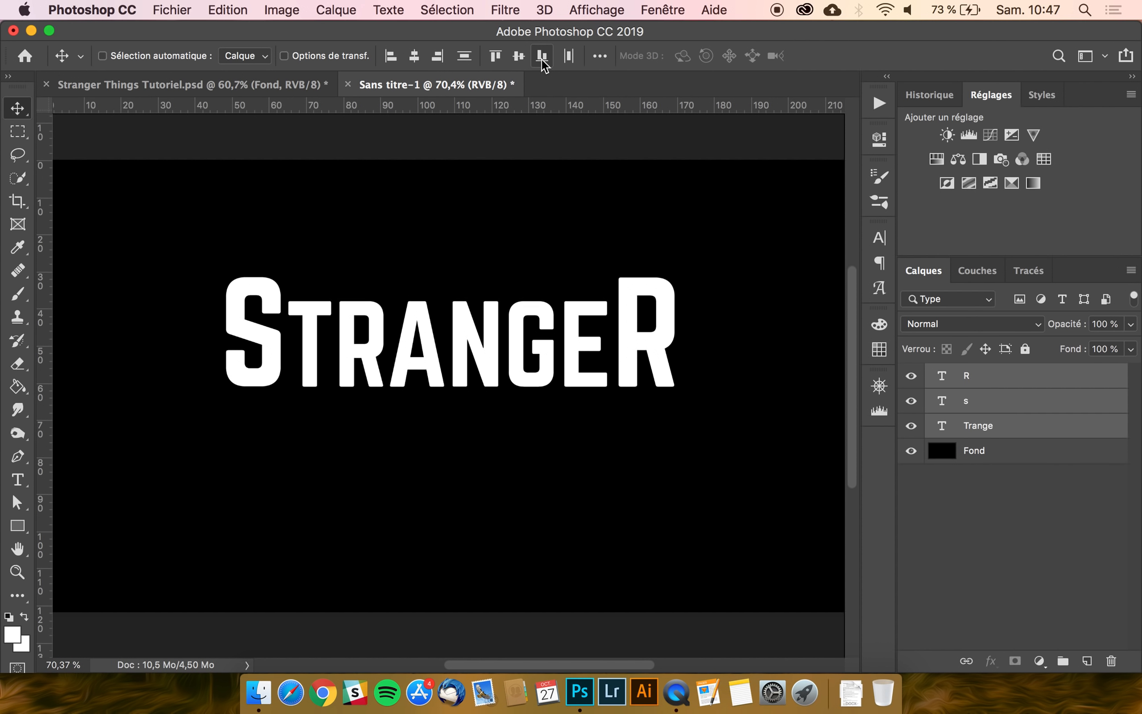
# - Align the three text layers by their top edges again and distribute them horizontally
pyautogui.click(495, 58)
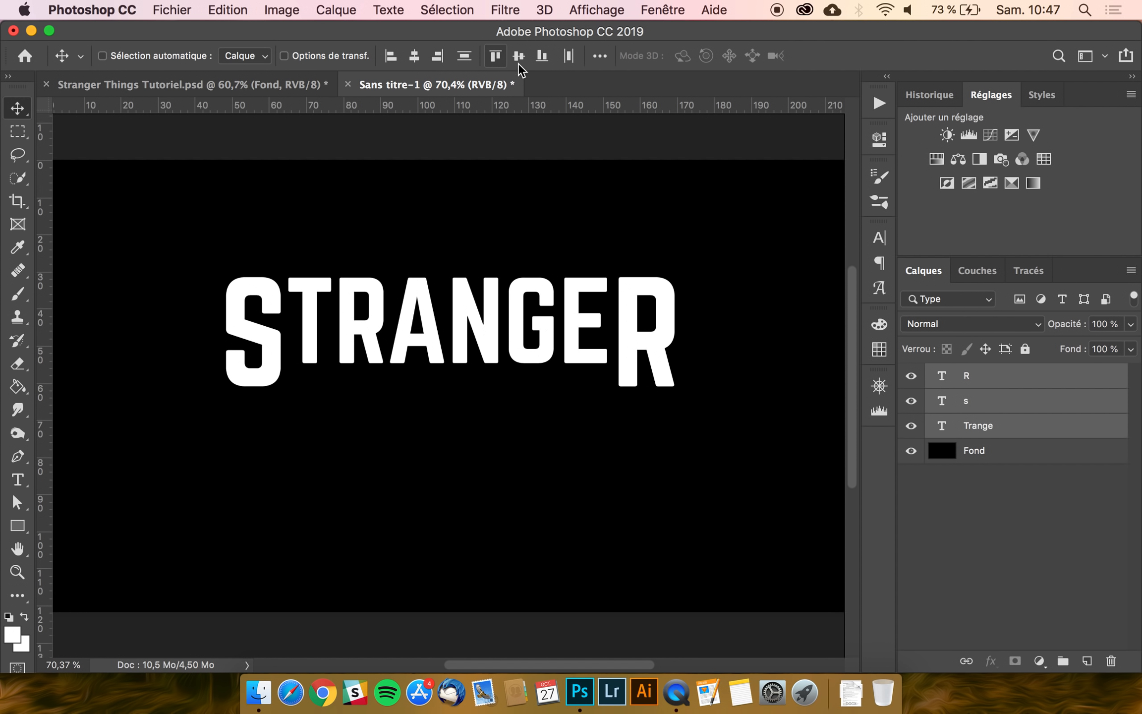
pyautogui.click(570, 59)
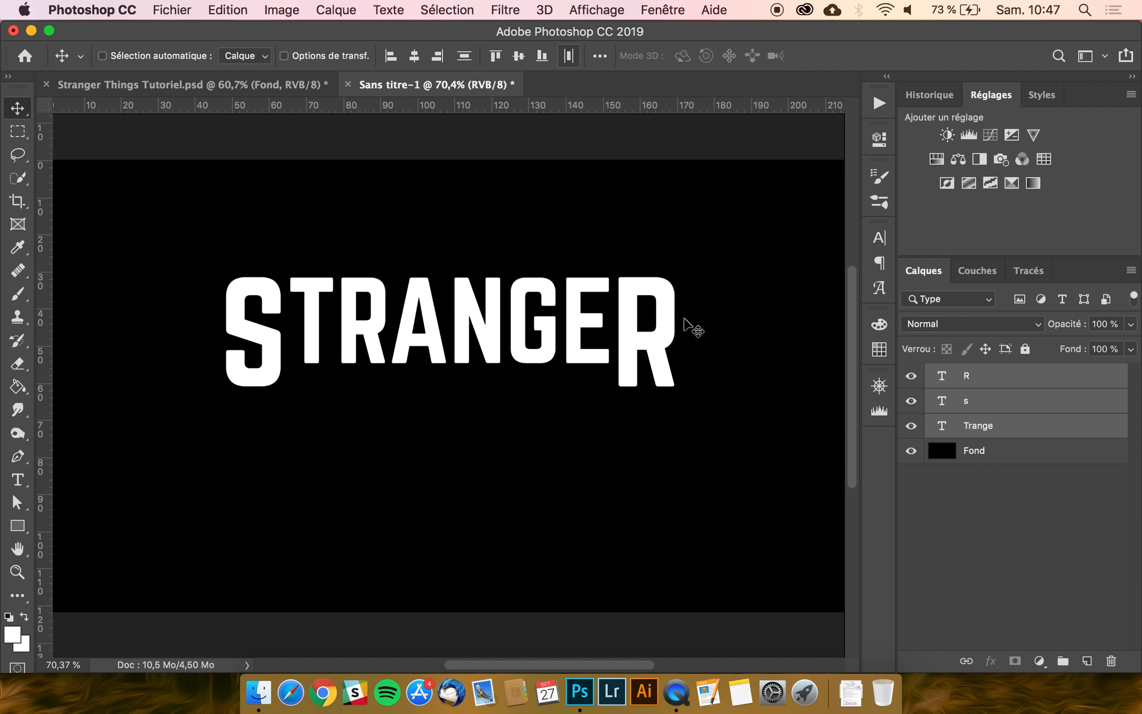
# - Duplicate the "Trange" layer, move the copy directly below the original and replace its text with "TUTORIEL"
pyautogui.click(1005, 389)
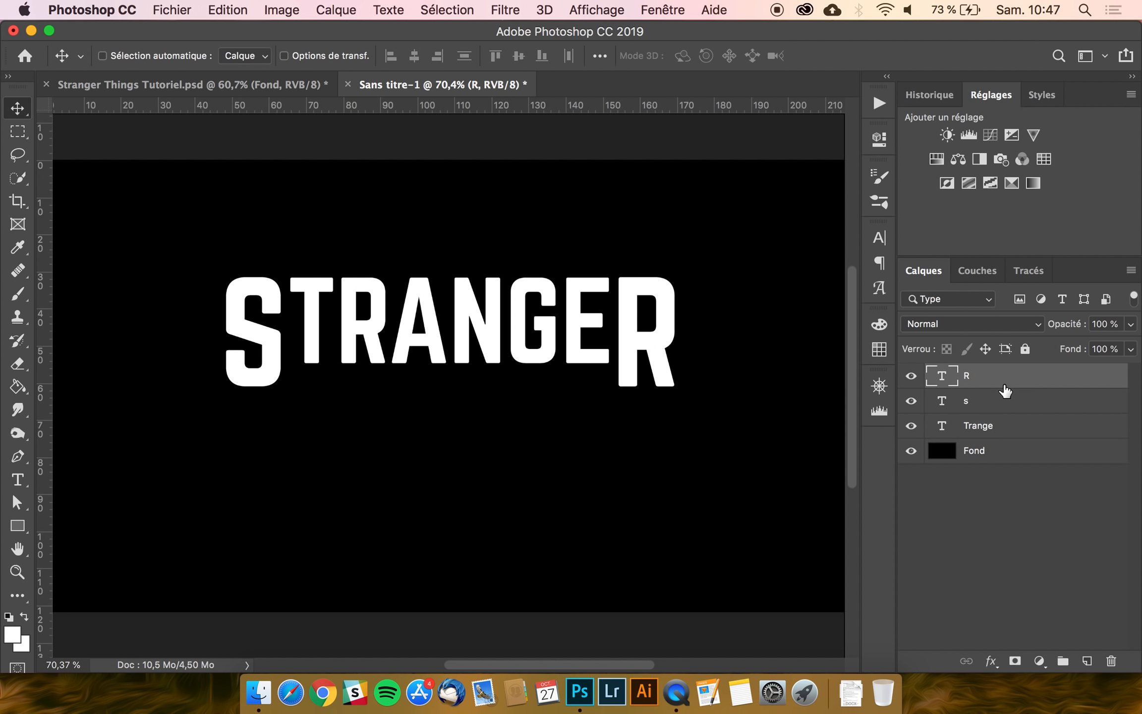
pyautogui.click(998, 435)
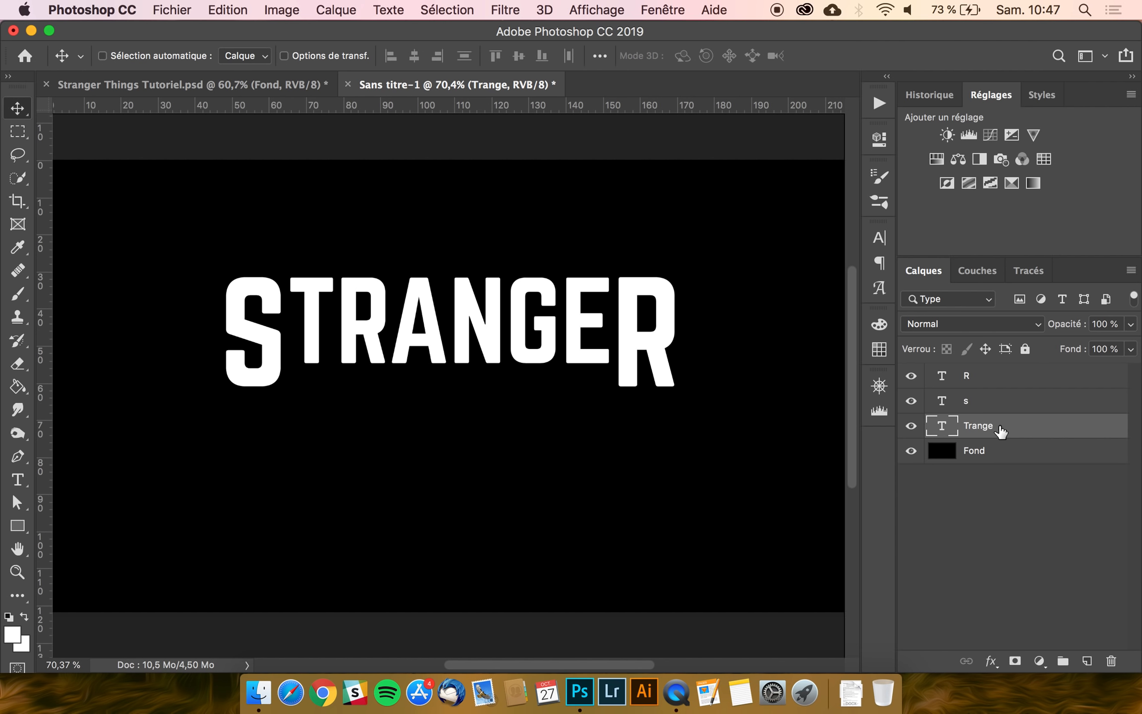
pyautogui.press('super+j')
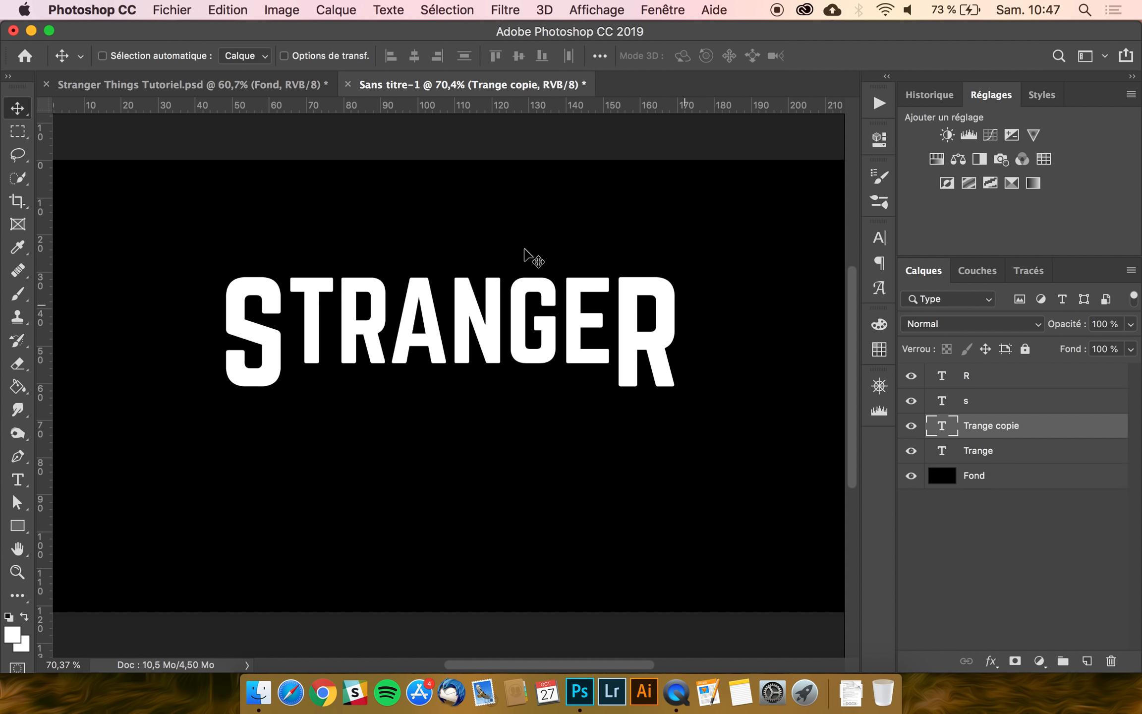
pyautogui.moveTo(504, 292); pyautogui.dragTo(513, 397)
pyautogui.press('t')
pyautogui.click(448, 410)
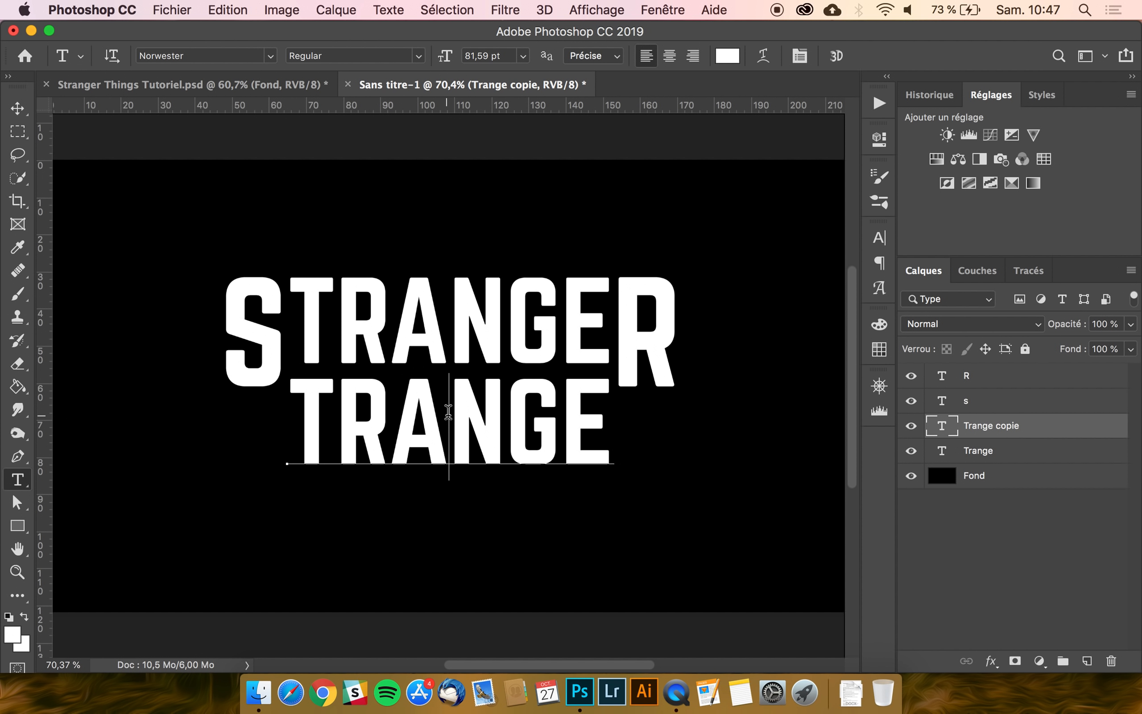
pyautogui.press('super+a')
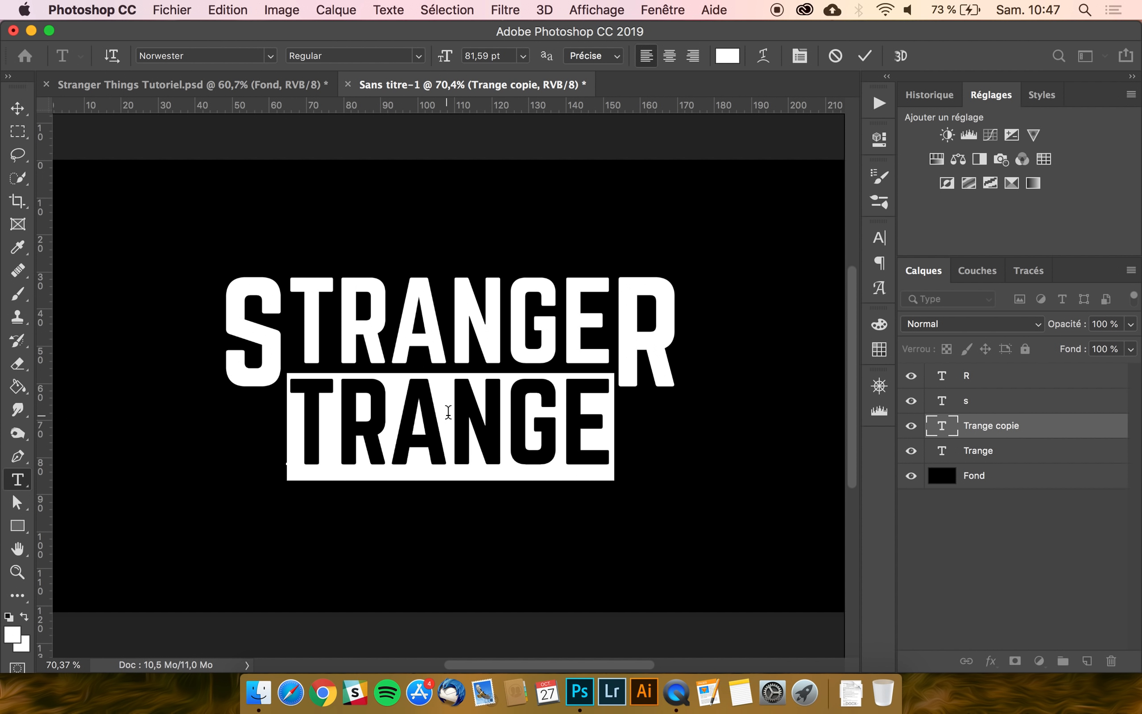
pyautogui.write('TUTORIE')
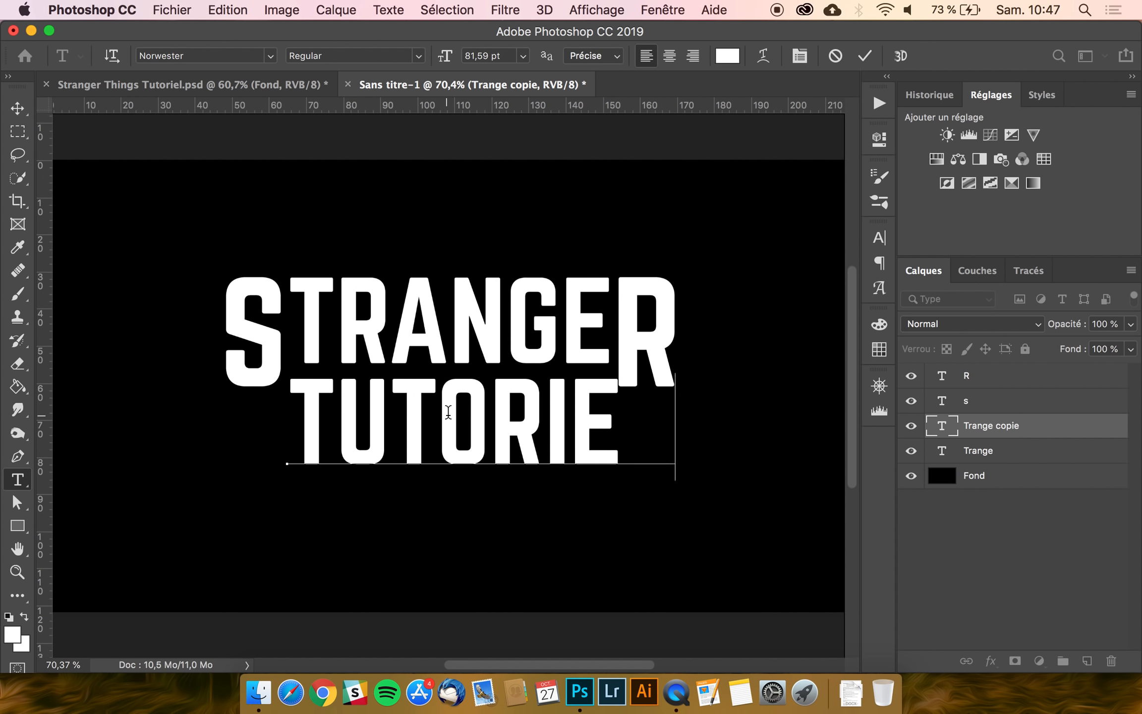
pyautogui.write('L')
pyautogui.click(17, 110)
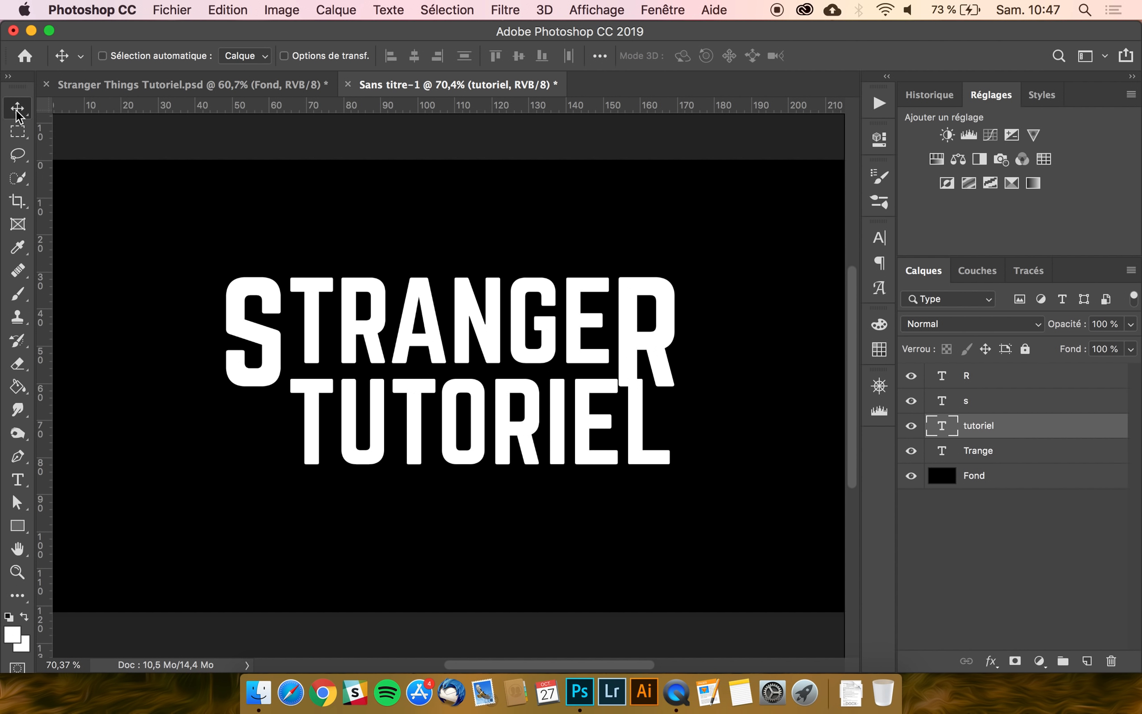
# - Set the "TUTORIEL" text's tracking to -30 and its font size to 75 pt
pyautogui.click(879, 237)
pyautogui.click(819, 303)
pyautogui.write('-')
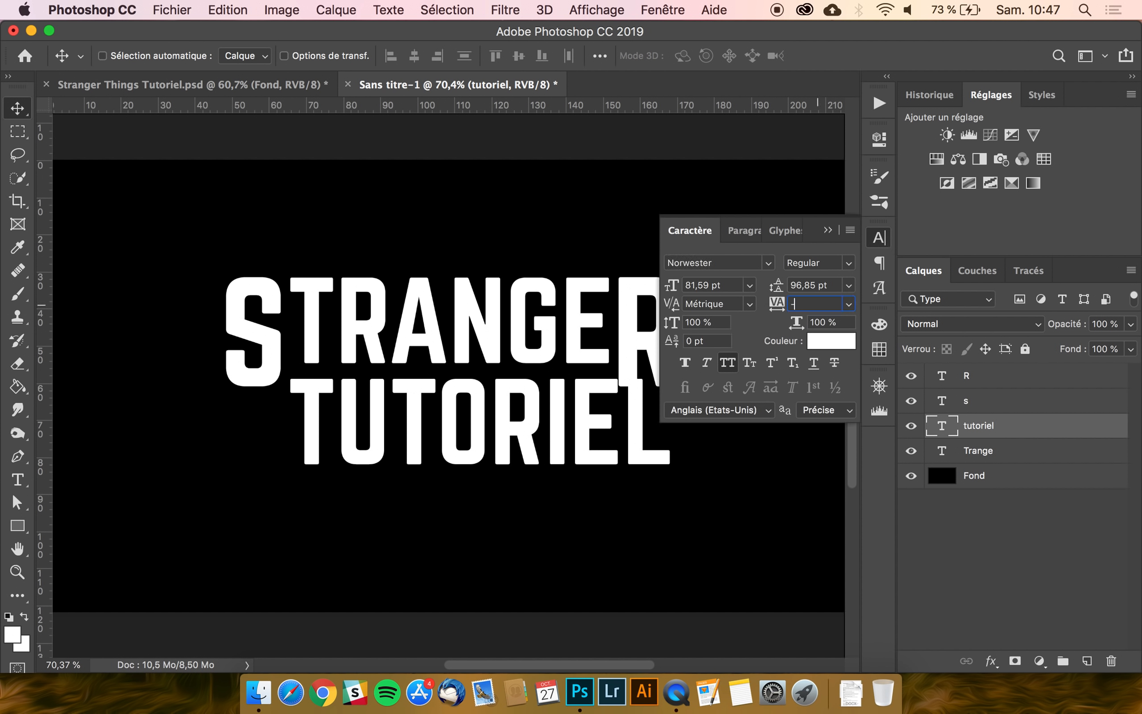
pyautogui.press('Return')
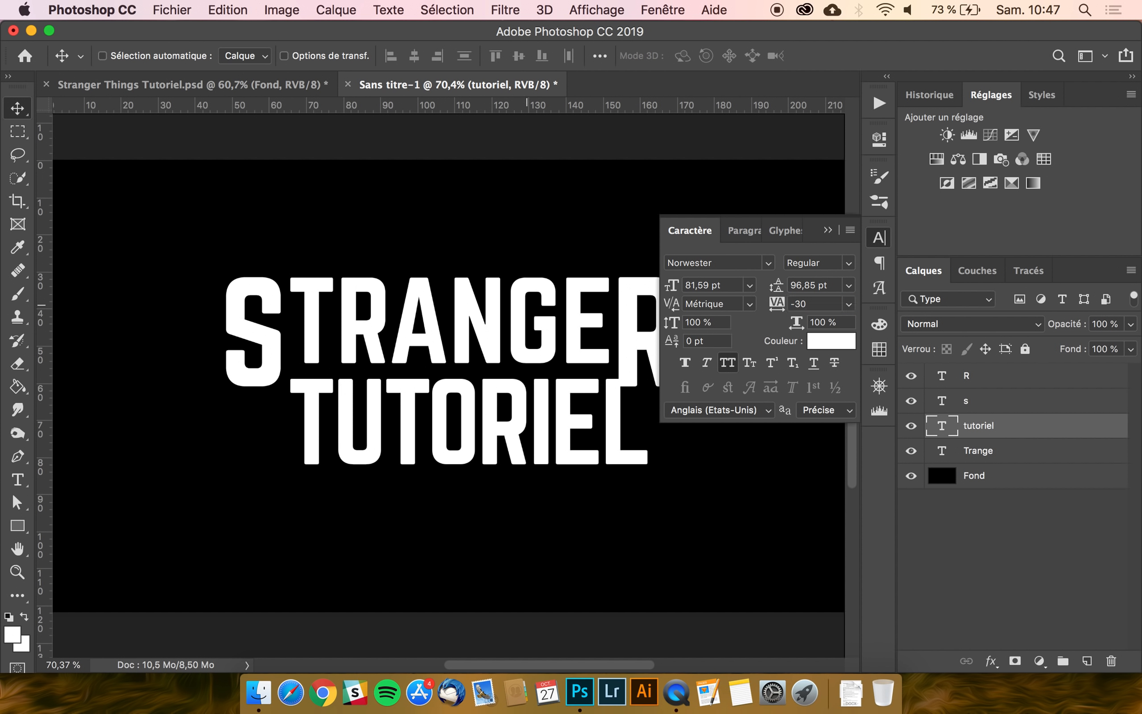
pyautogui.click(728, 285)
pyautogui.write('75')
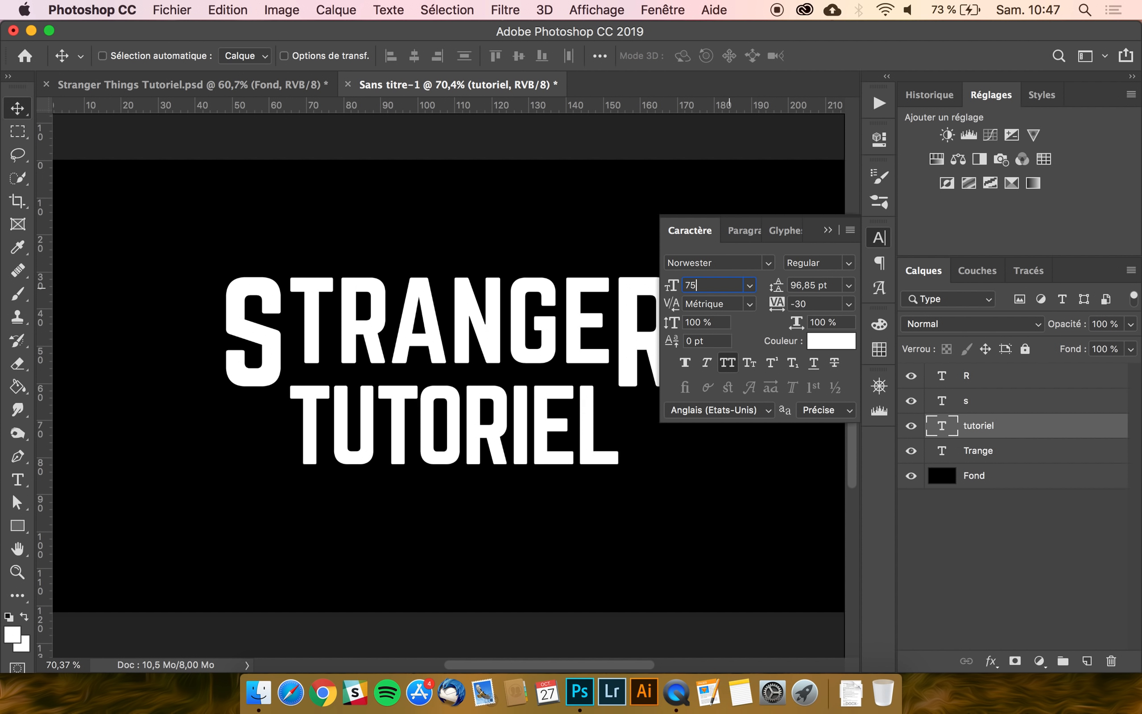
pyautogui.click(692, 232)
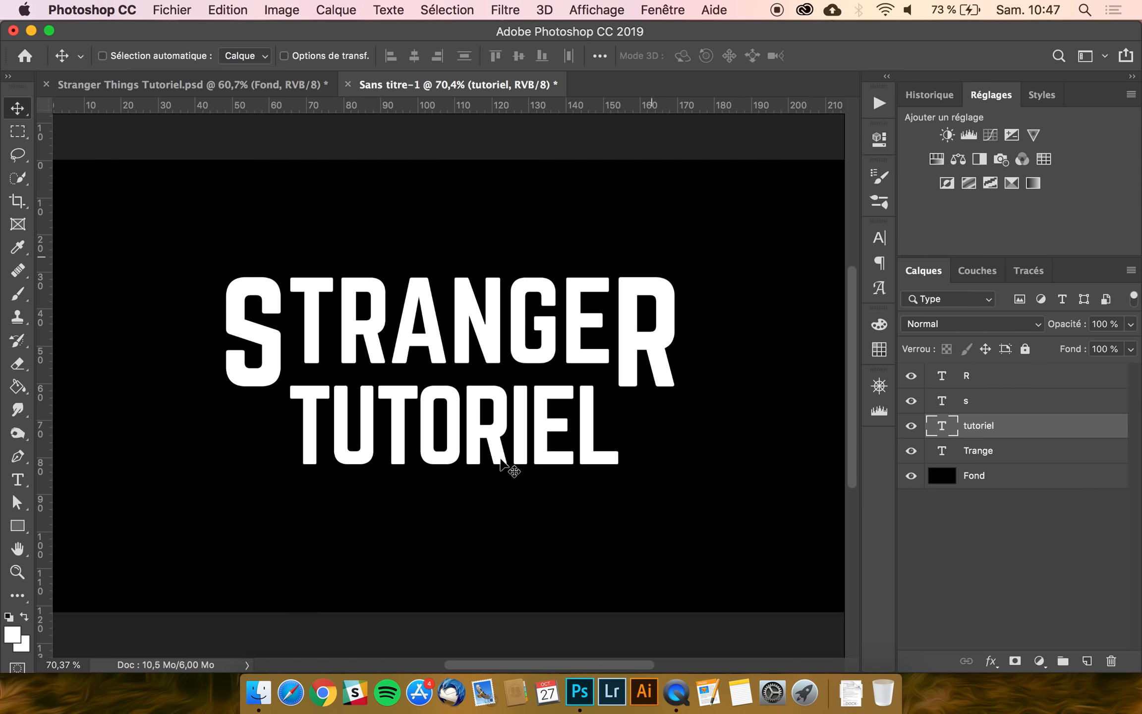
# - Move "TUTORIEL" up between the lower parts of the S and R, then nudge it slightly down to adjust the gap
pyautogui.moveTo(497, 426); pyautogui.dragTo(504, 416)
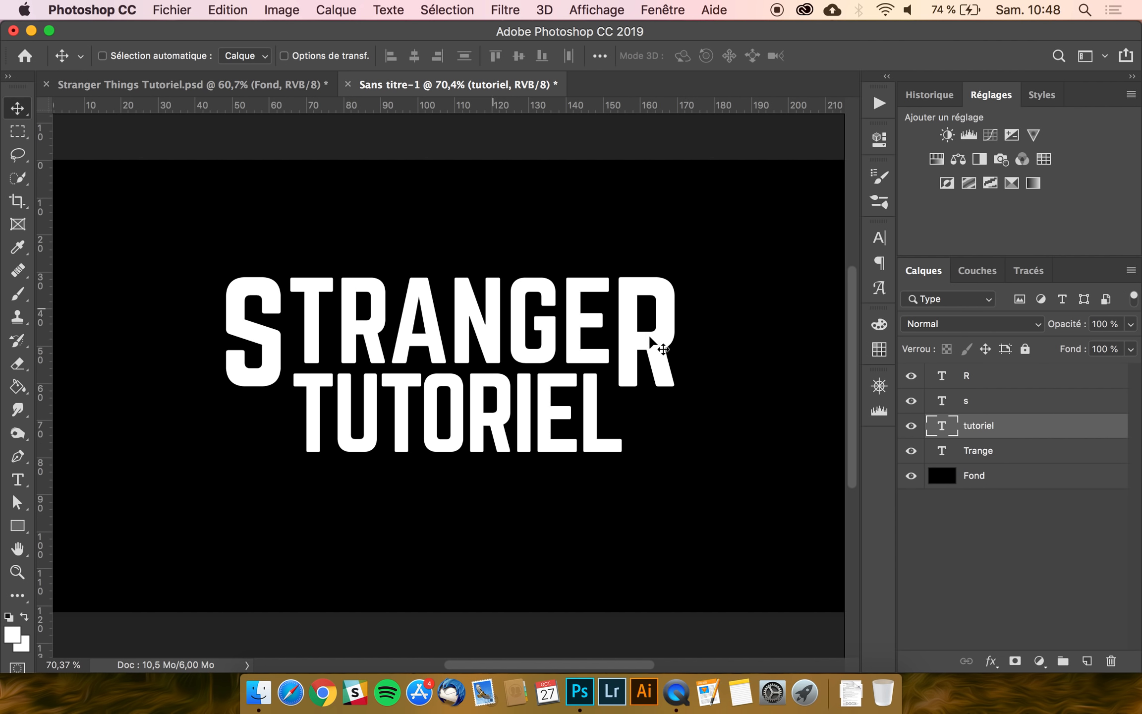
pyautogui.press('Down')
pyautogui.press('Down')
pyautogui.press('Down')
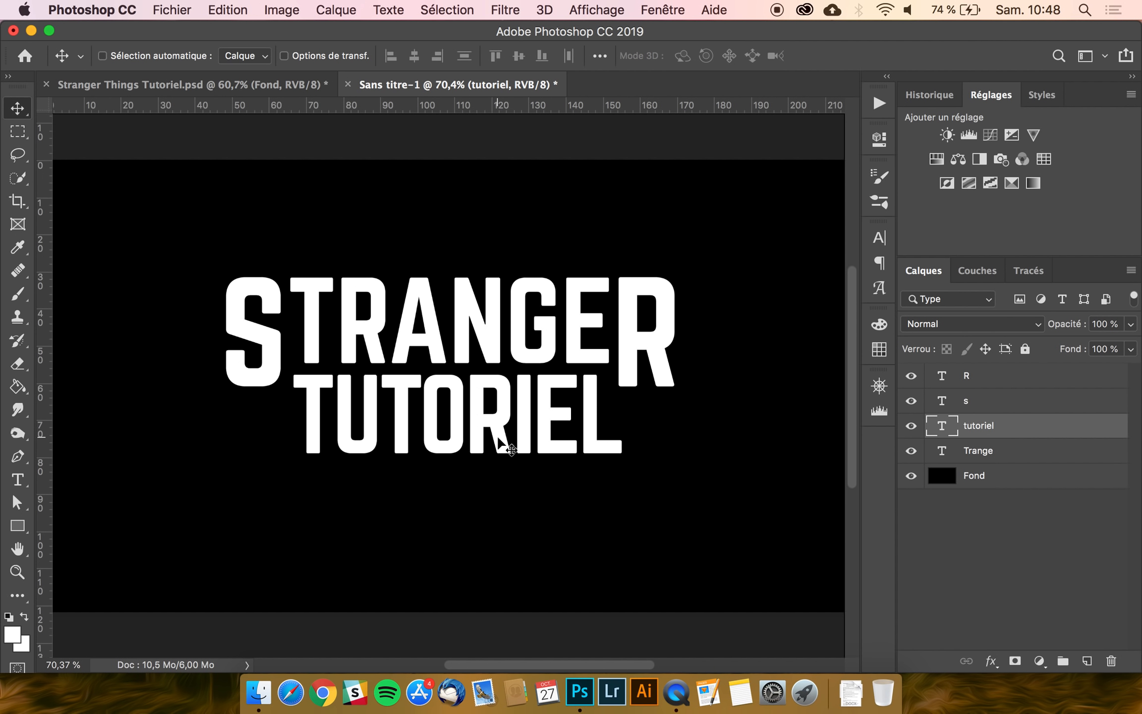
# - Scale "TUTORIEL" up slightly from its lower corner below the R
pyautogui.press('super+t')
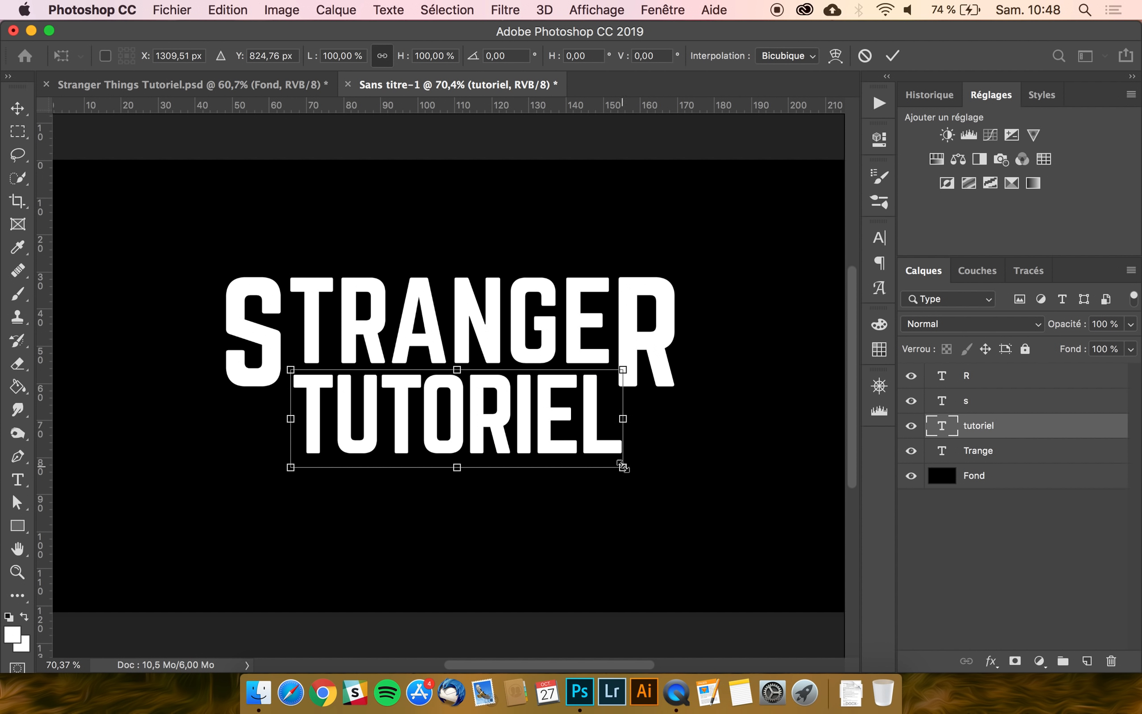
pyautogui.moveTo(623, 467); pyautogui.dragTo(632, 472)
pyautogui.press('Return')
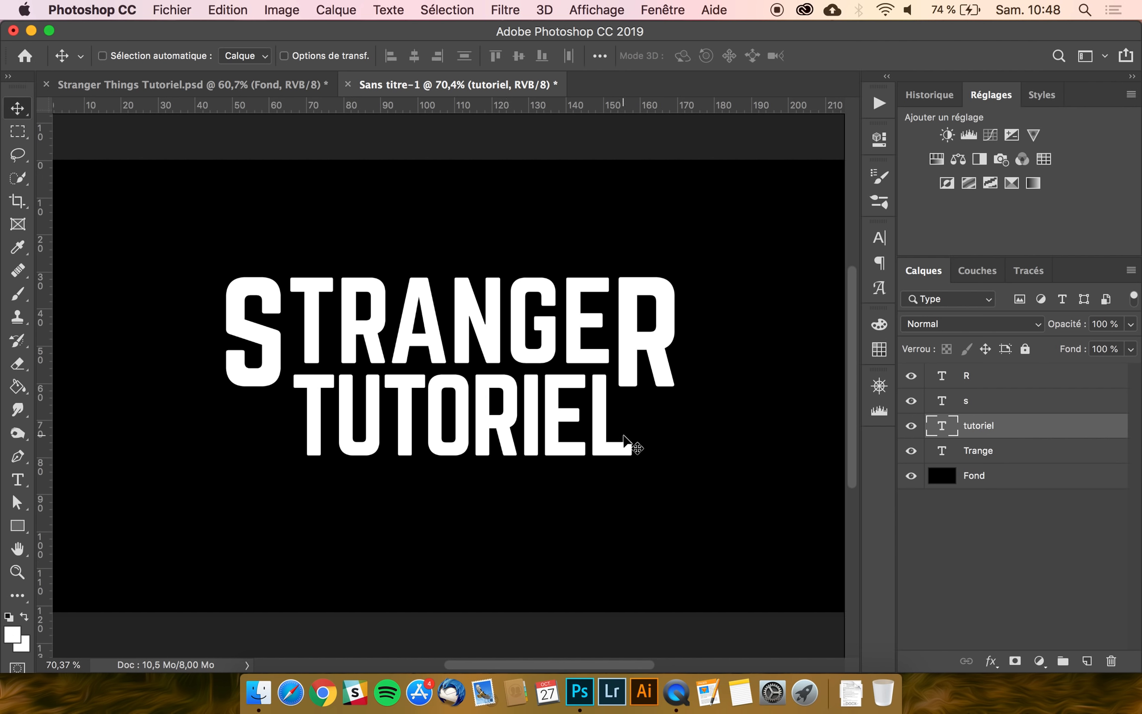
# - Try centring "TUTORIEL" horizontally on the whole canvas, then undo the alignment and clear the selection
pyautogui.press('super+a')
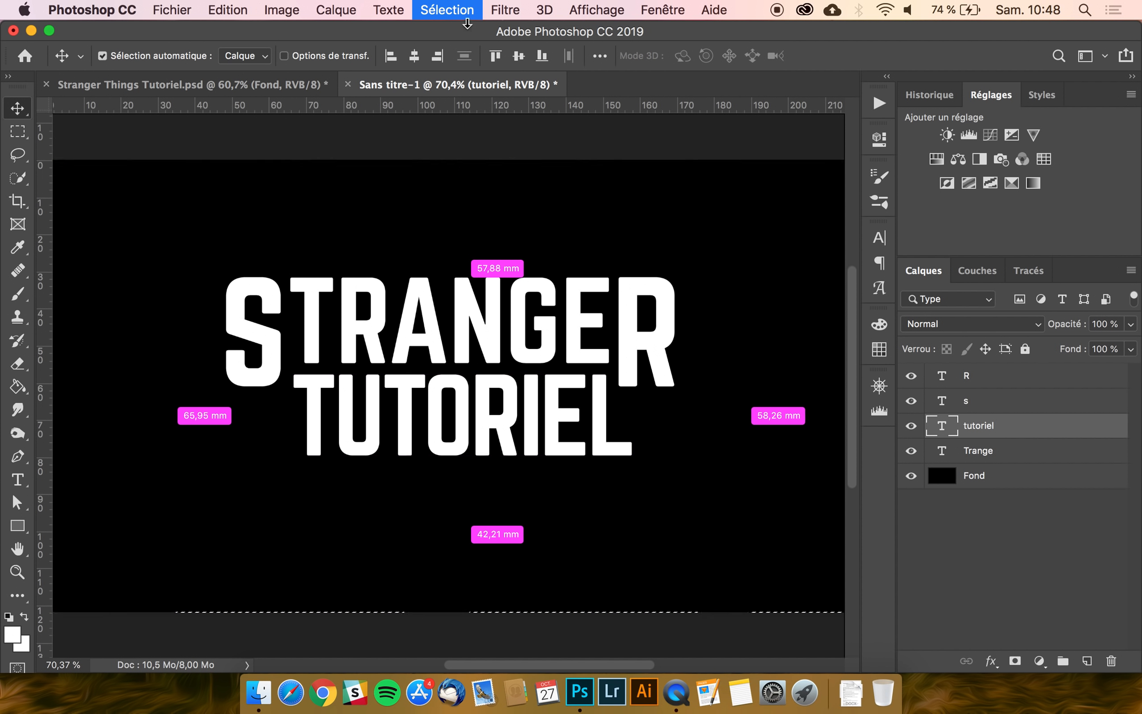
pyautogui.click(414, 56)
pyautogui.press('super+d')
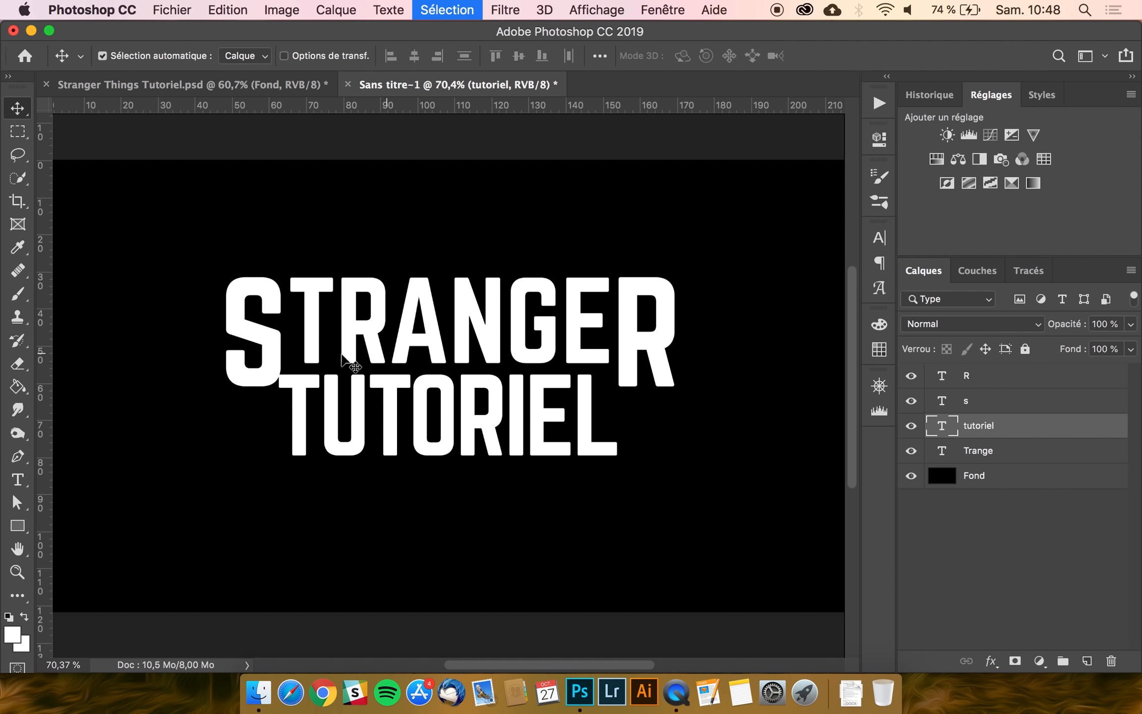
pyautogui.press('super+z')
pyautogui.press('super+z')
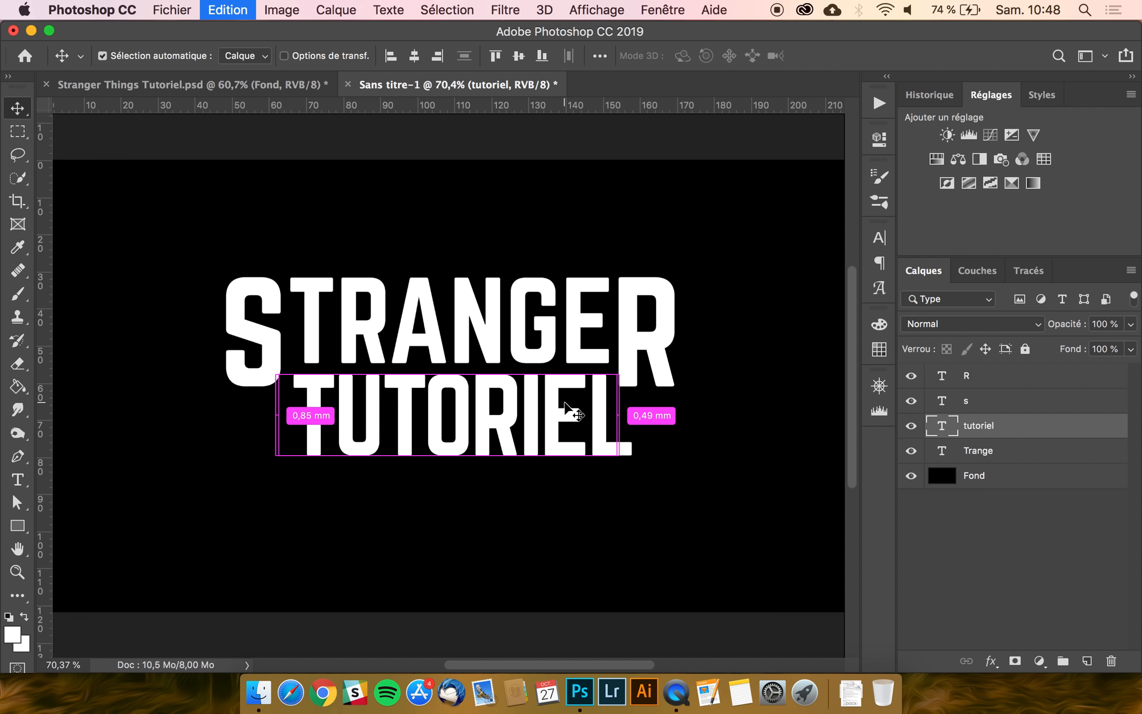
pyautogui.press('super+d')
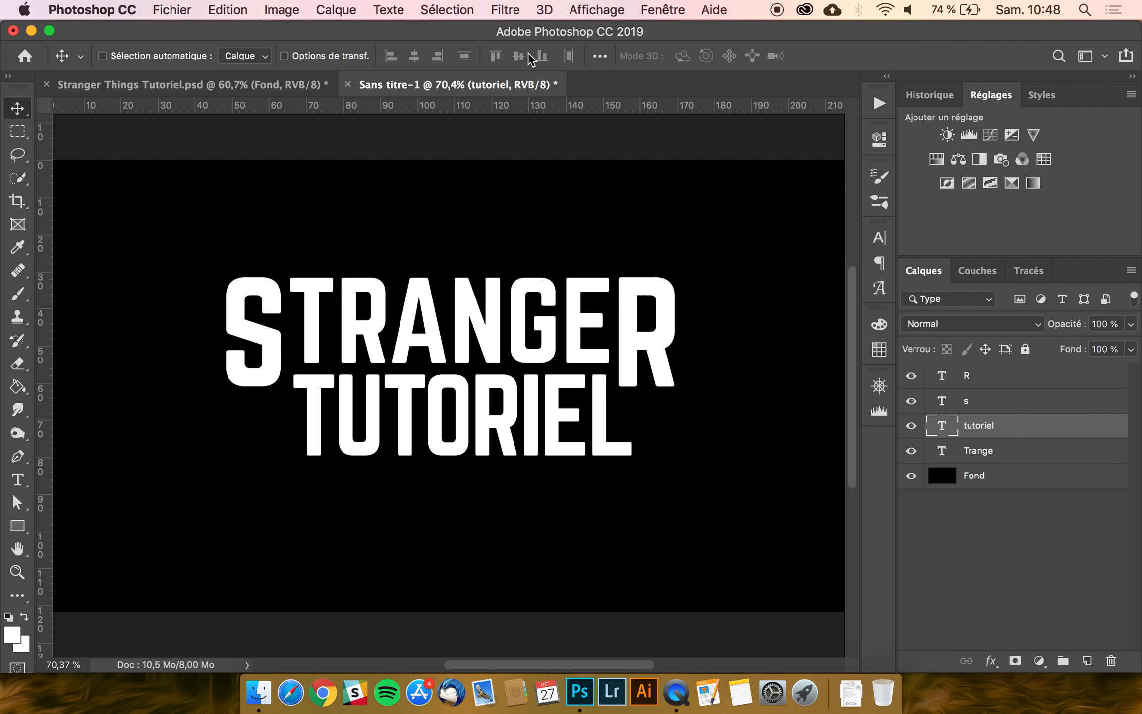
# - Activate the Rectangle tool and place a vertical guide at X 48,6 mm along the outer edge of the S
pyautogui.click(18, 525)
pyautogui.click(104, 523)
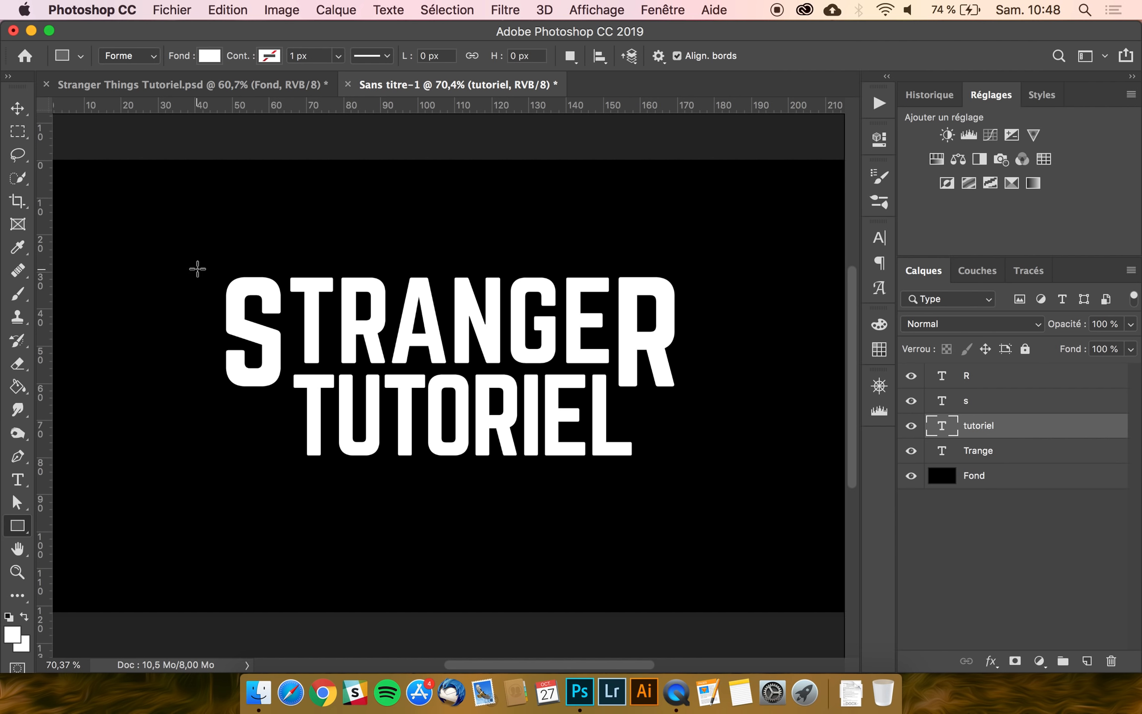
pyautogui.press('super+r')
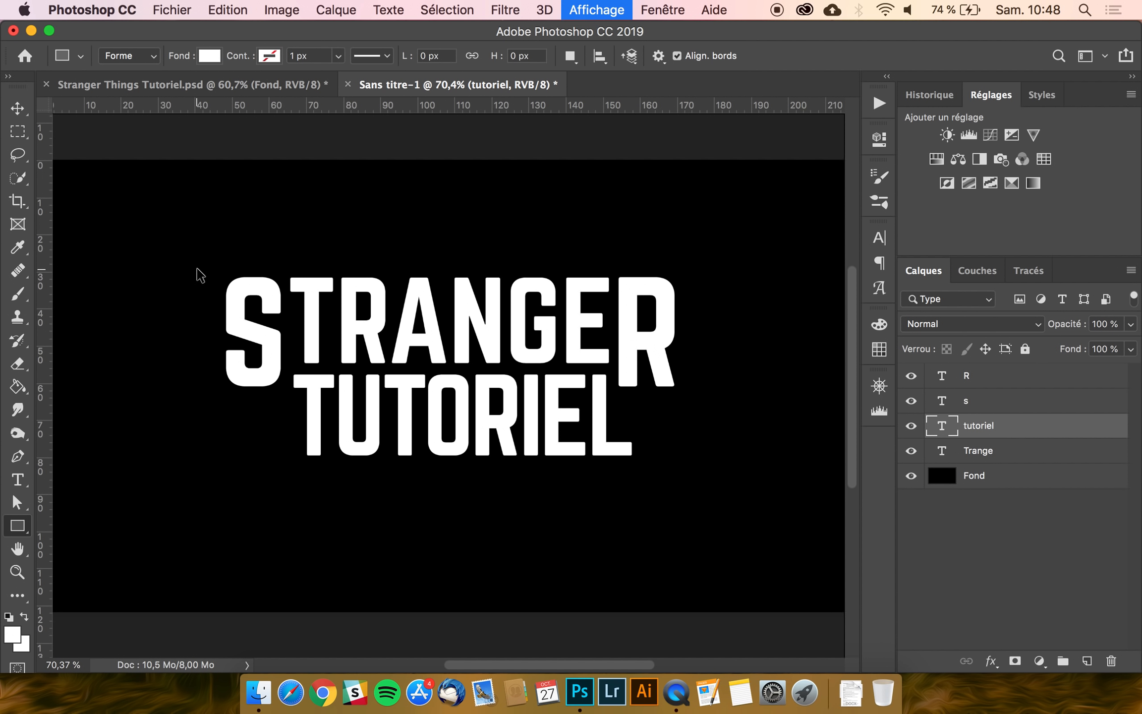
pyautogui.press('super+r')
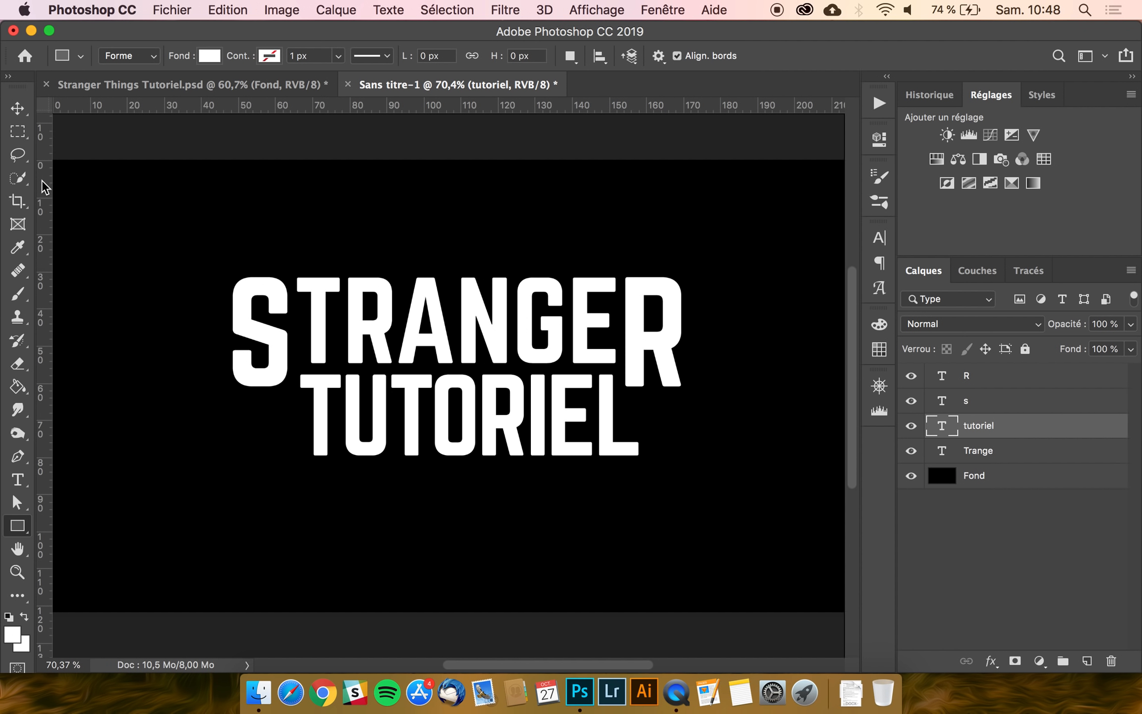
pyautogui.moveTo(43, 188); pyautogui.dragTo(234, 203)
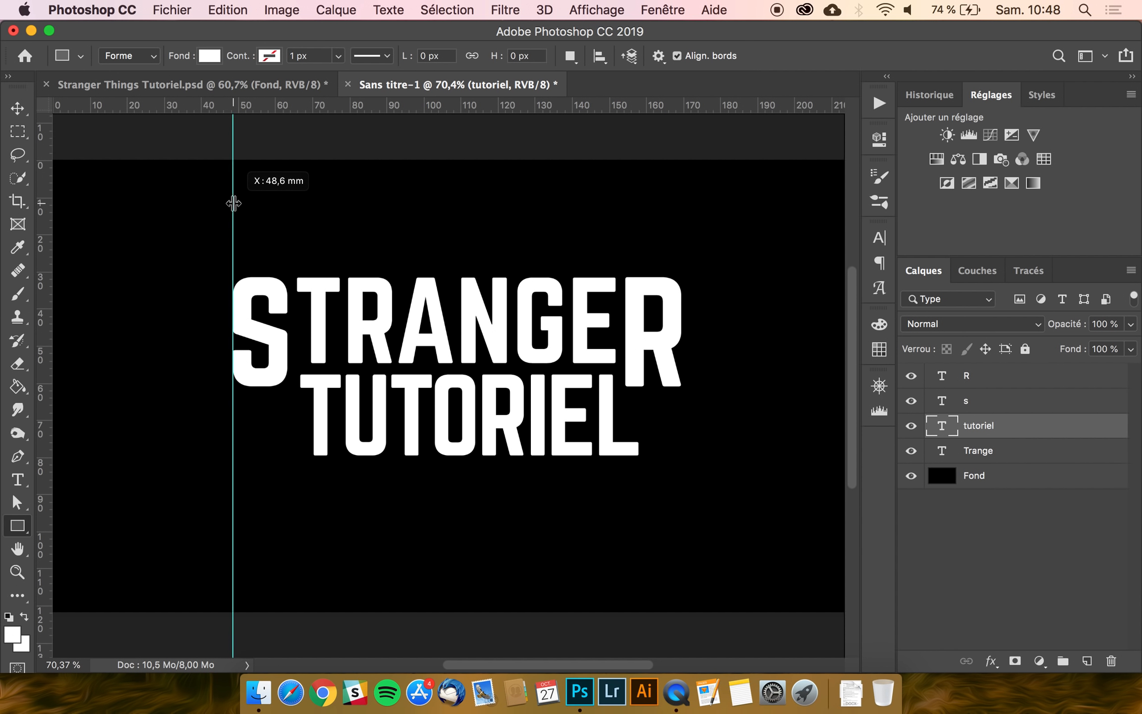
# - Place a vertical guide along the R's outer edge and draw a rectangle about 1429 × 25 px between the guides, just above STRANGER
pyautogui.moveTo(42, 191); pyautogui.dragTo(682, 194)
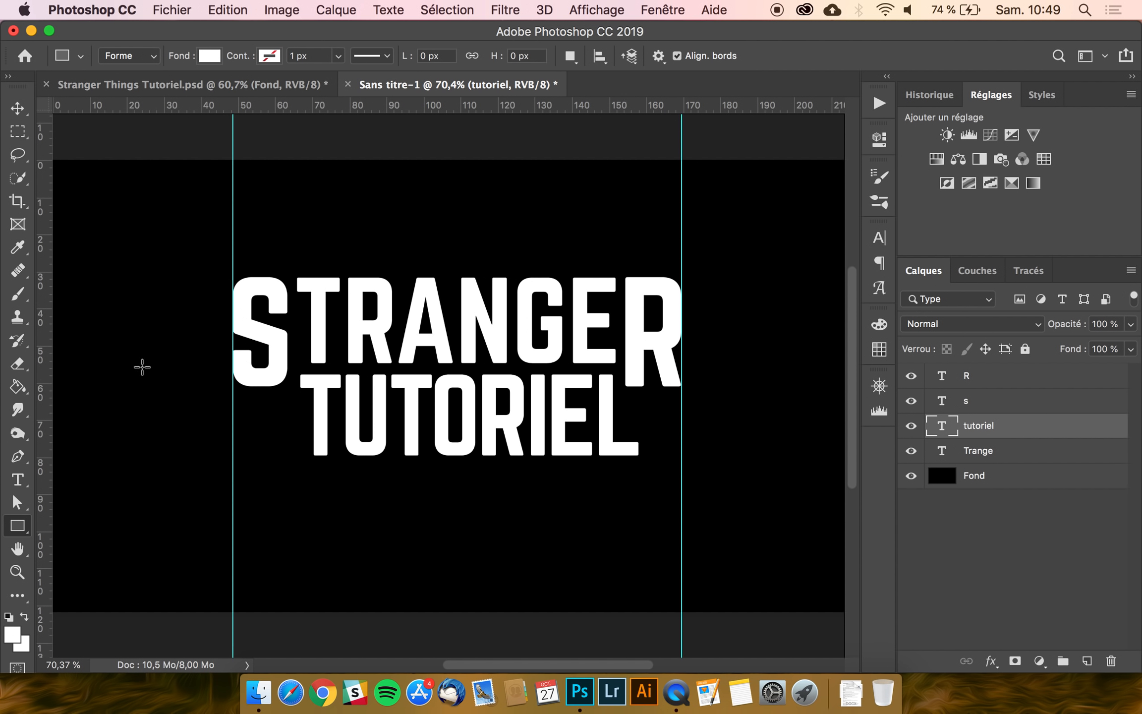
pyautogui.moveTo(233, 269); pyautogui.dragTo(678, 262)
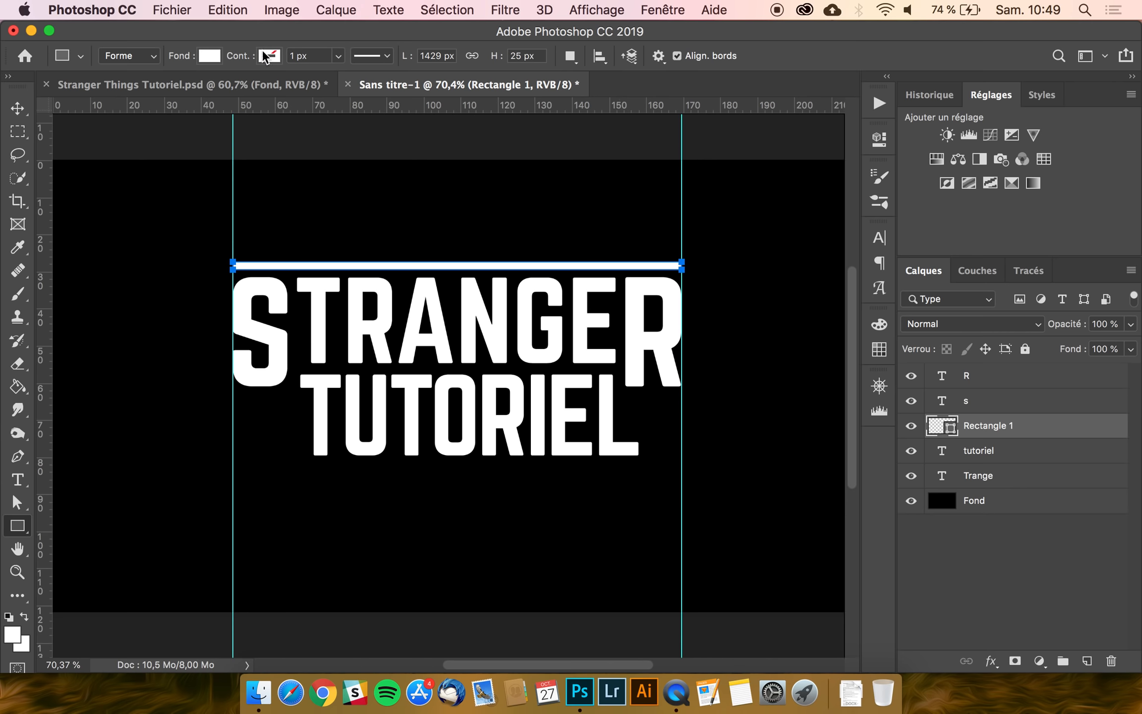
# - Remove the rectangle's fill and give it a white (ffffff) stroke
pyautogui.click(210, 56)
pyautogui.click(106, 93)
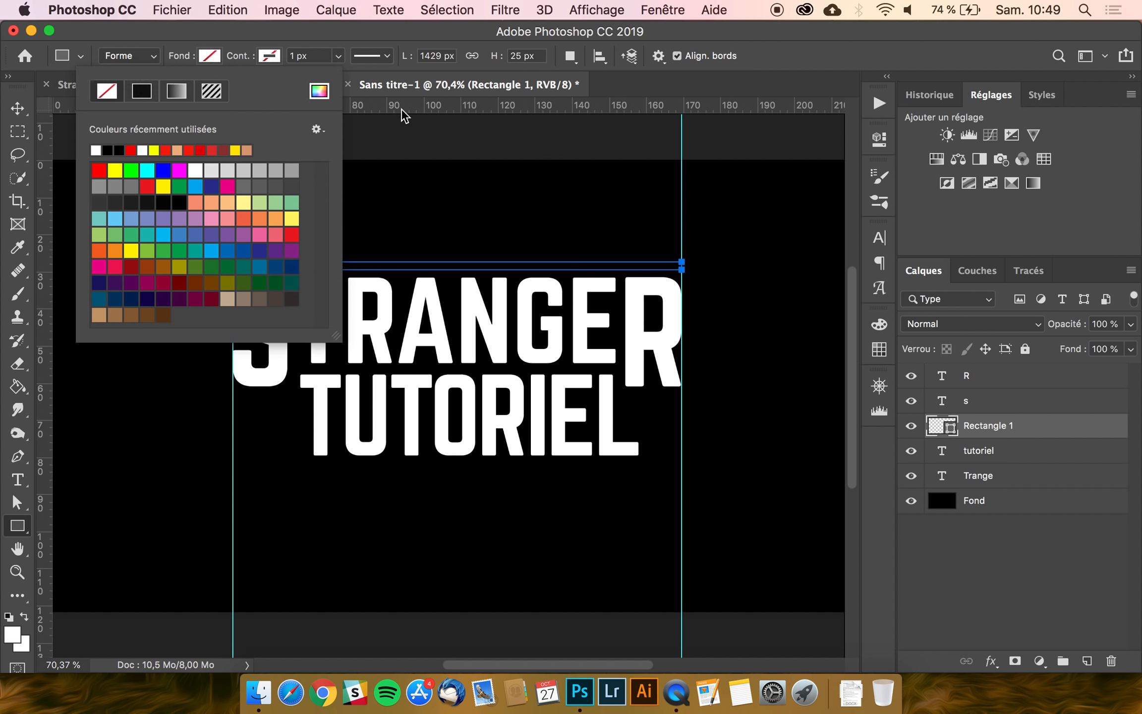
pyautogui.click(269, 56)
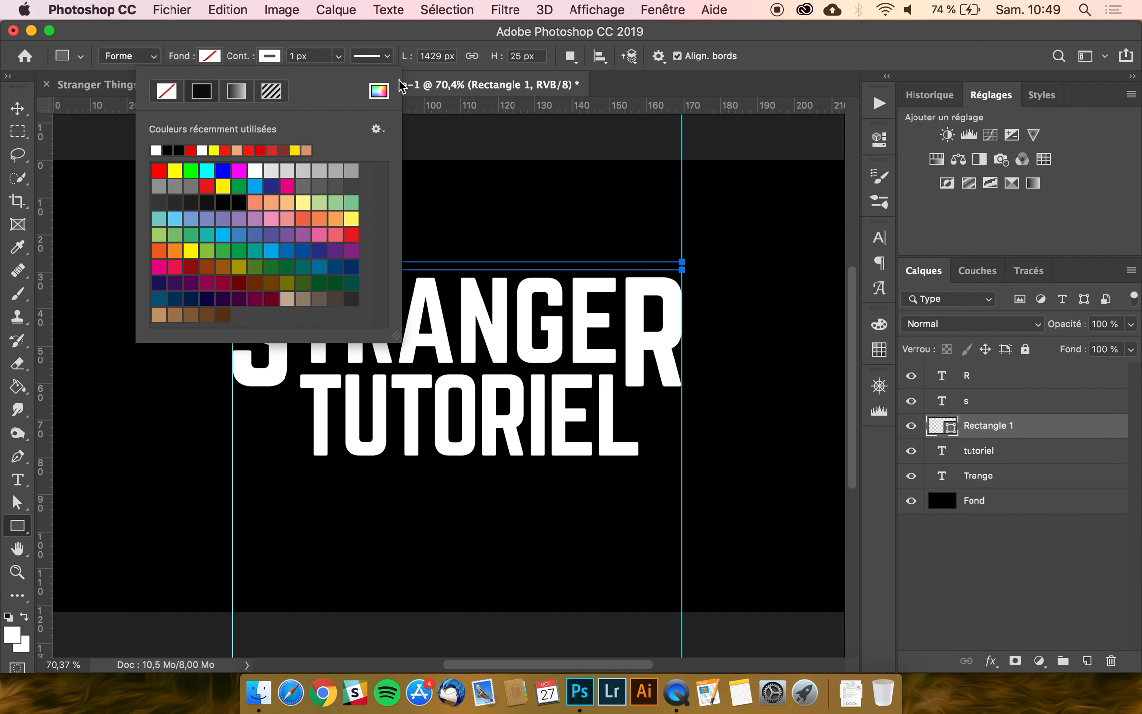
pyautogui.click(379, 91)
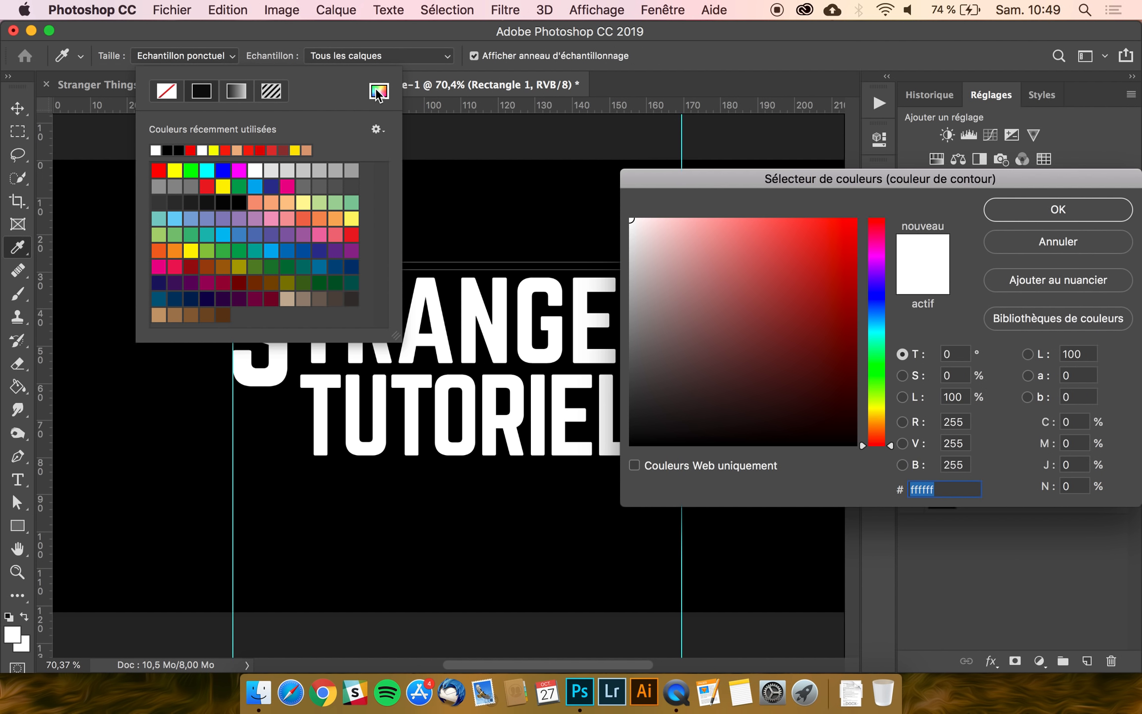
pyautogui.click(1099, 214)
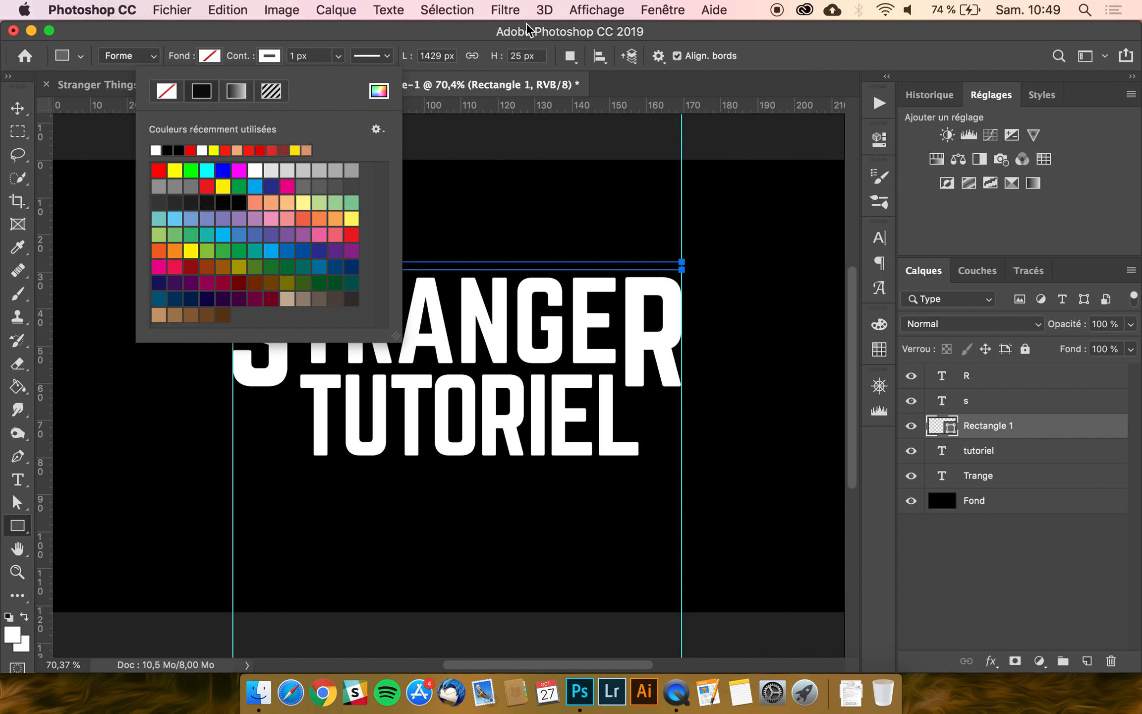
pyautogui.click(326, 29)
# - Set the rectangle's stroke width to 5 px
pyautogui.moveTo(313, 56); pyautogui.dragTo(181, 57)
pyautogui.press('Return')
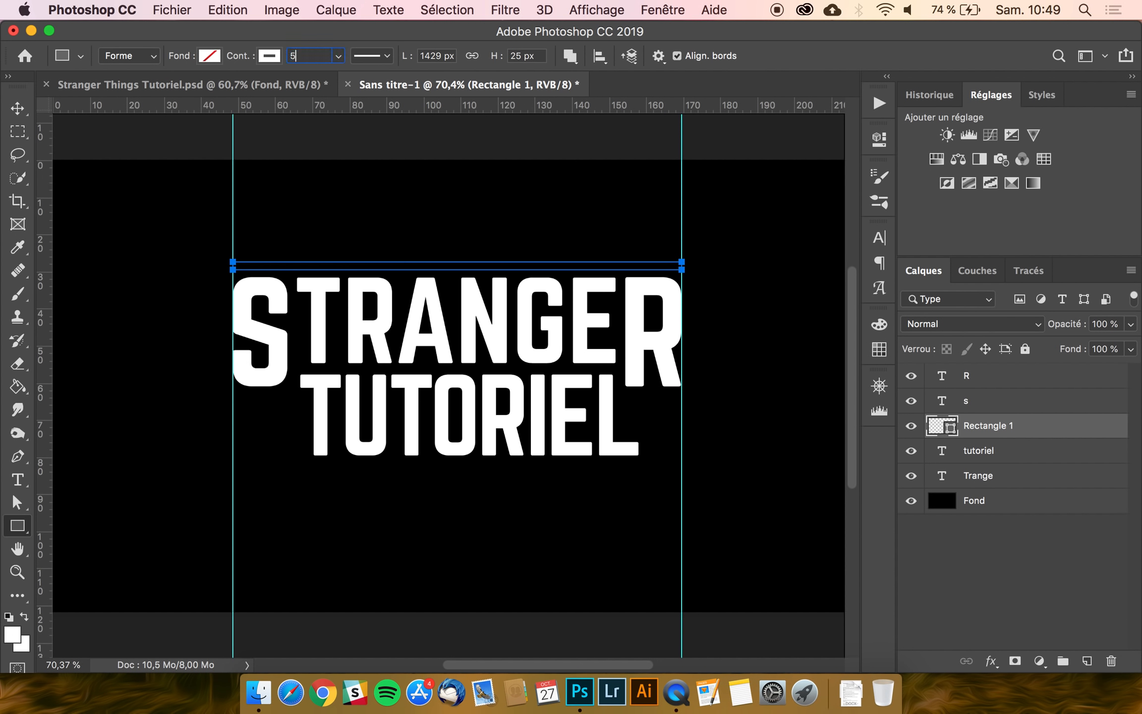
pyautogui.click(322, 56)
pyautogui.click(880, 143)
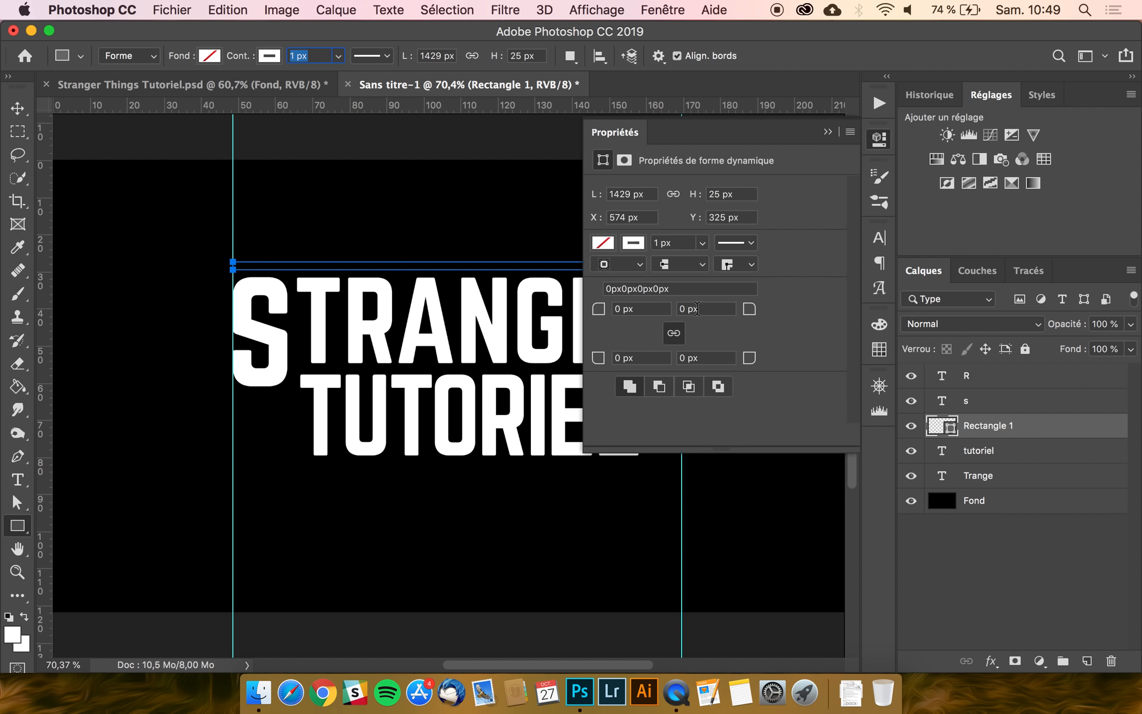
pyautogui.click(682, 244)
pyautogui.write('5')
pyautogui.press('Return')
pyautogui.click(634, 135)
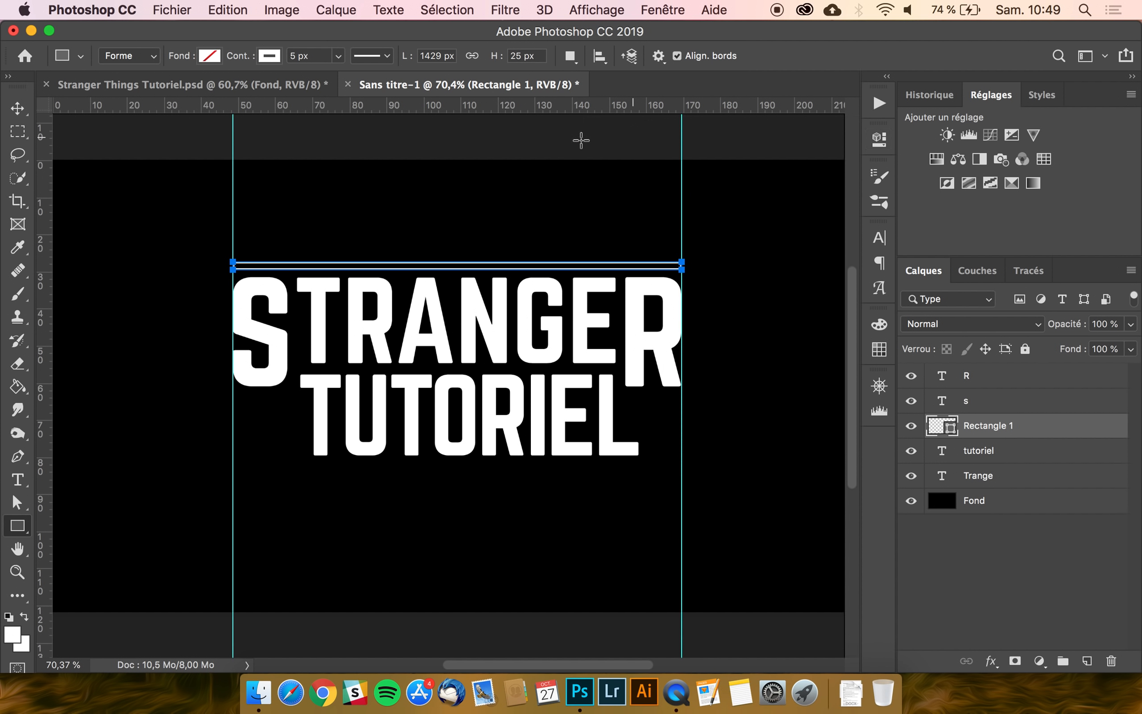
# - Nudge the rectangle slightly up from STRANGER and move its layer to the top of the layer stack
pyautogui.click(17, 109)
pyautogui.press('Up')
pyautogui.press('Up')
pyautogui.press('Up')
pyautogui.press('Up')
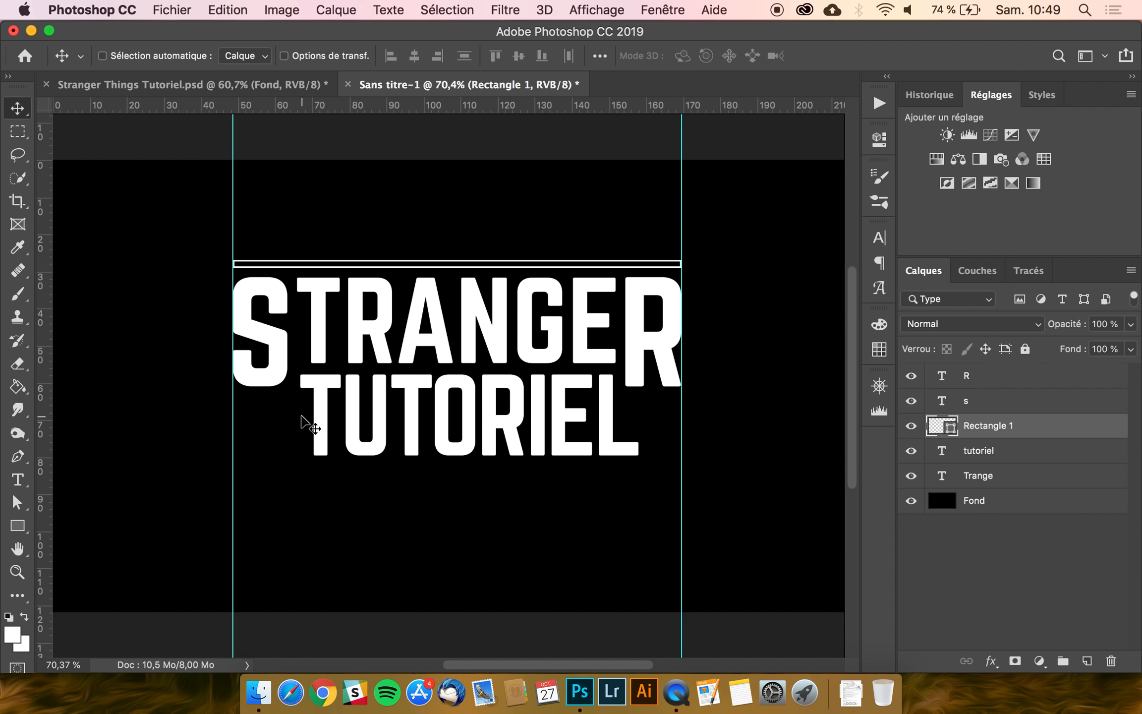
pyautogui.moveTo(1009, 428); pyautogui.dragTo(1009, 373)
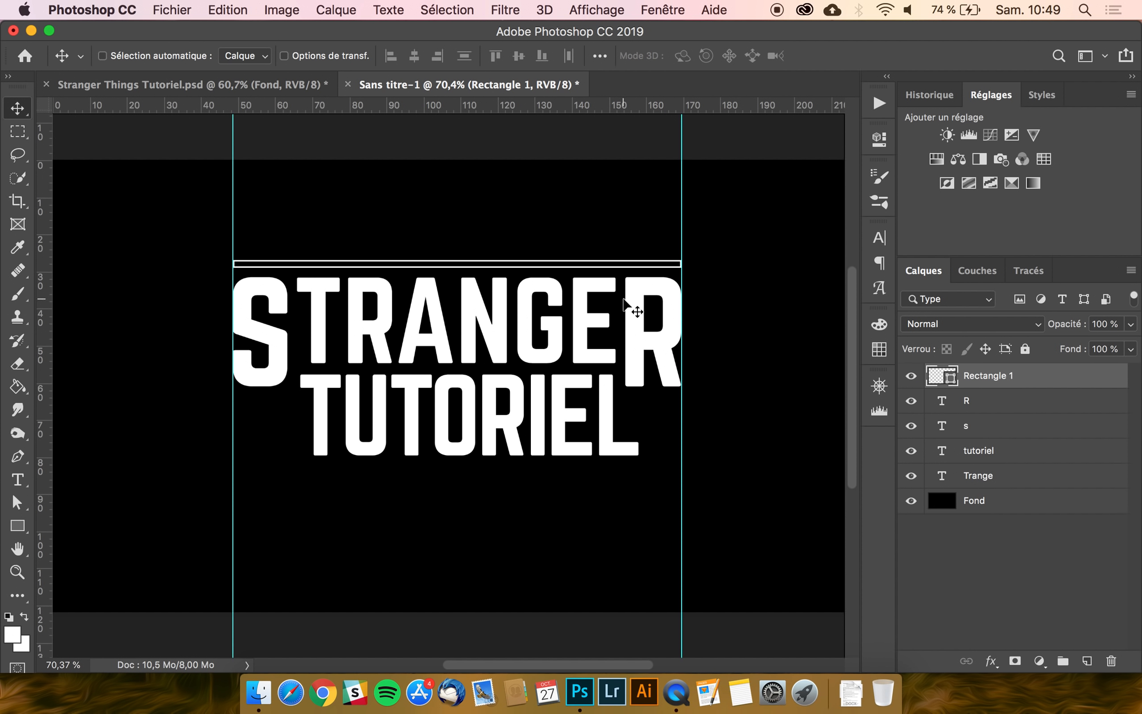
# - Duplicate the rectangle, move the copy below the R, and shorten it to 12,53 % width to match the letter
pyautogui.press('super+j')
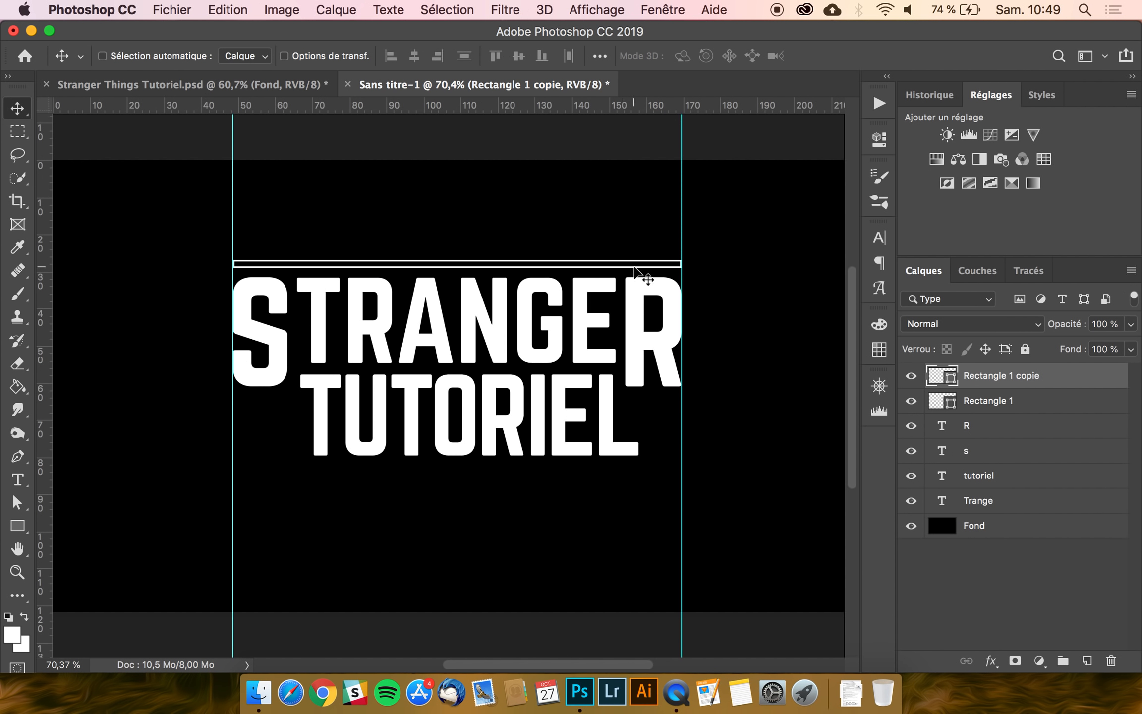
pyautogui.moveTo(636, 271); pyautogui.dragTo(633, 404)
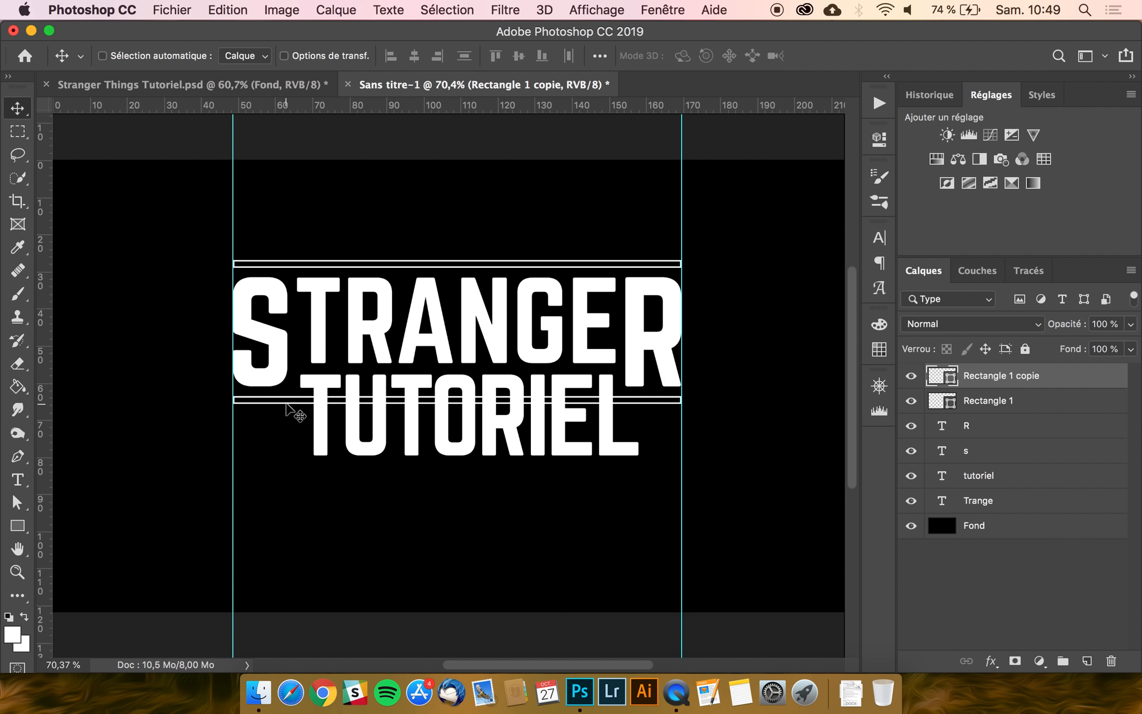
pyautogui.scroll(4, 286, 404)
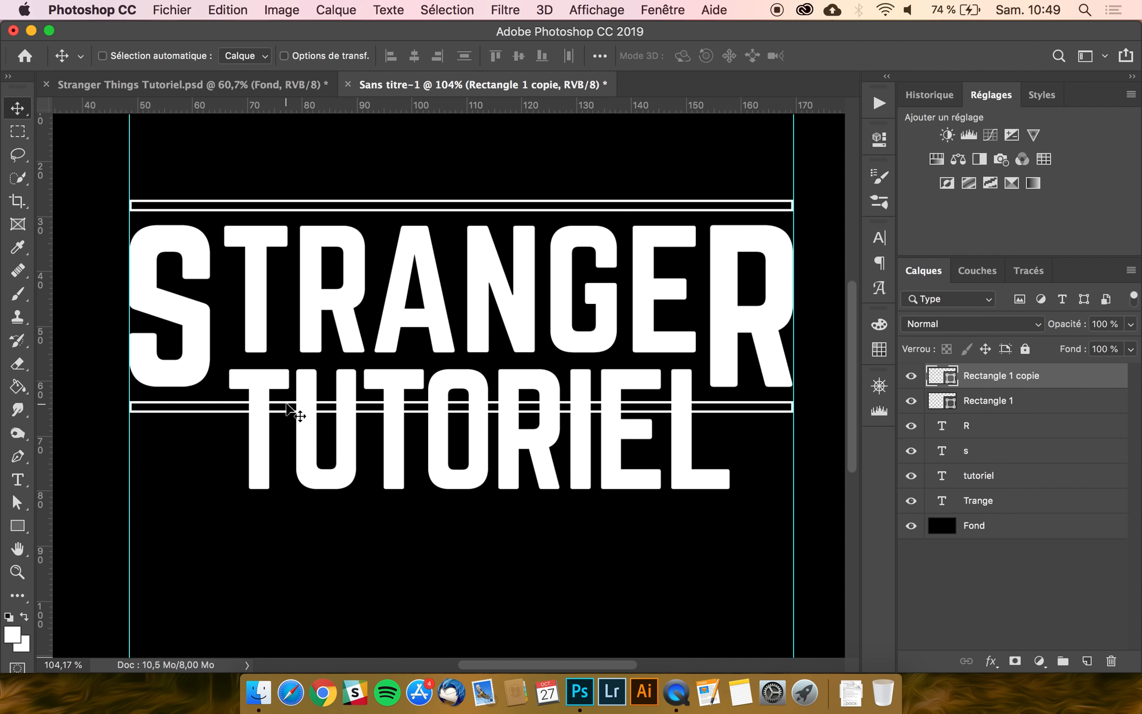
pyautogui.press('super+t')
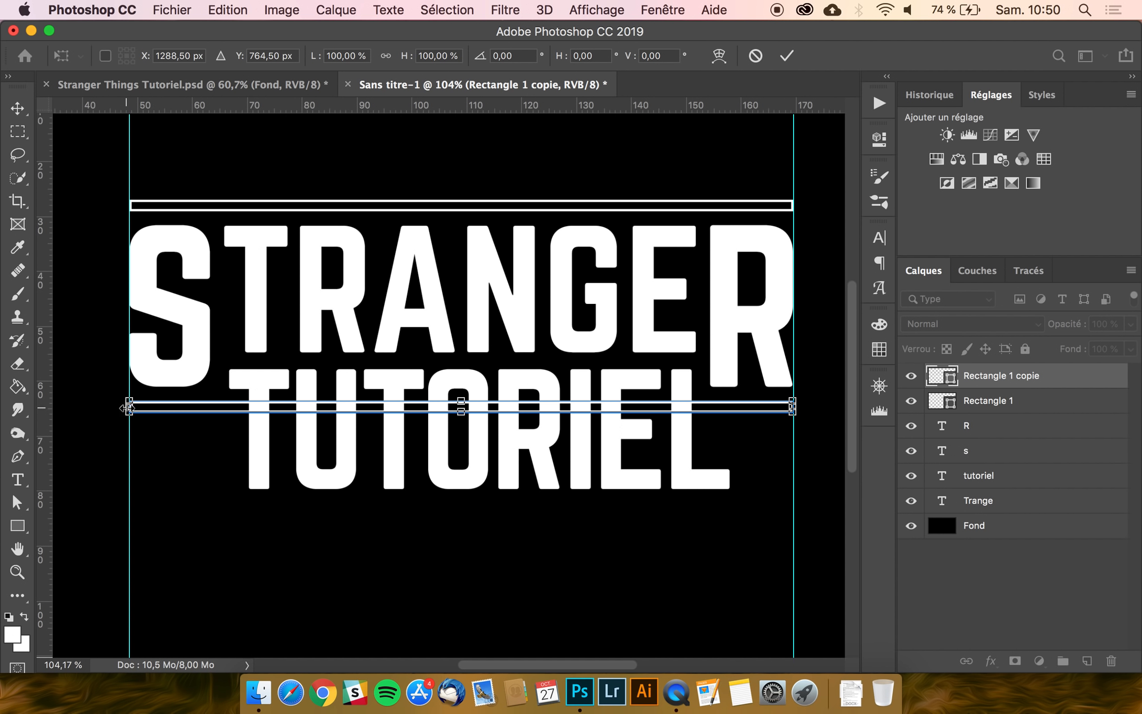
pyautogui.moveTo(128, 408); pyautogui.dragTo(706, 380)
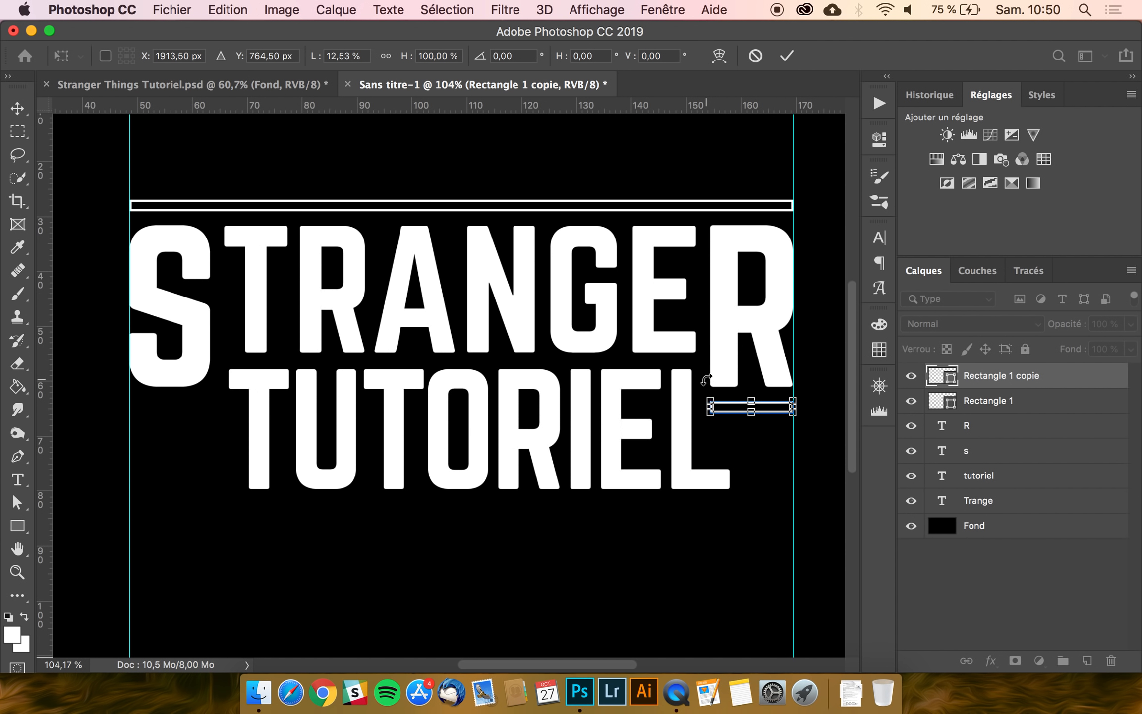
pyautogui.press('Return')
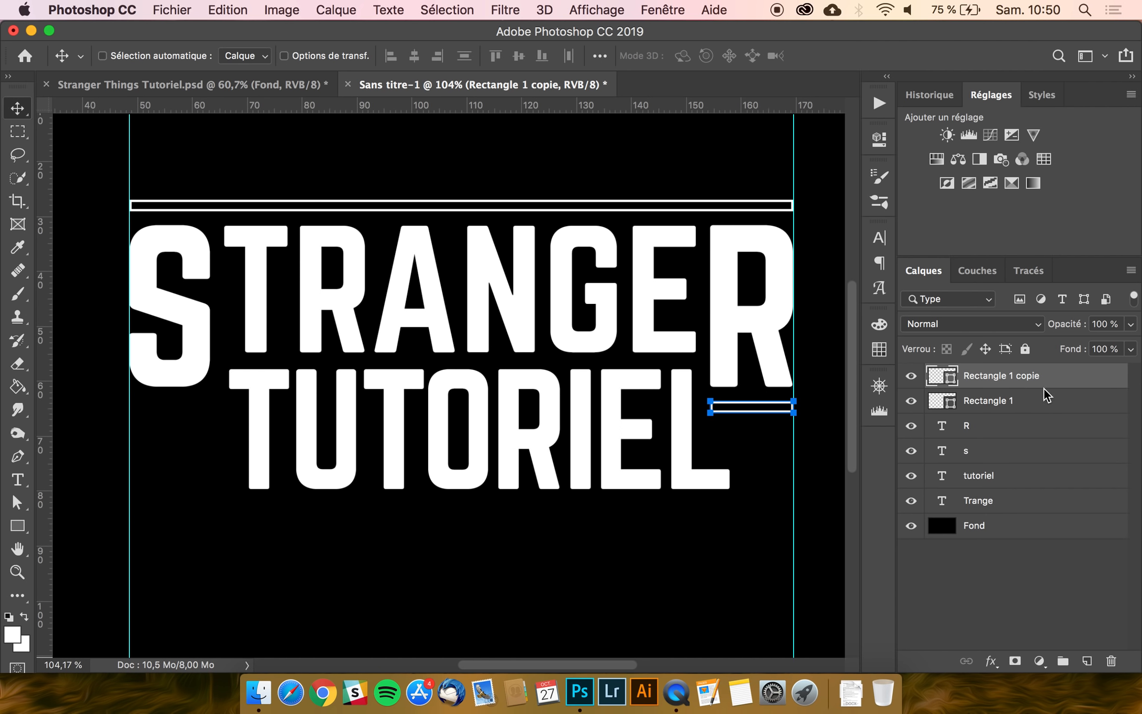
# - Try placing a duplicate of the short bar beneath the S, then delete that duplicate
pyautogui.press('super+j')
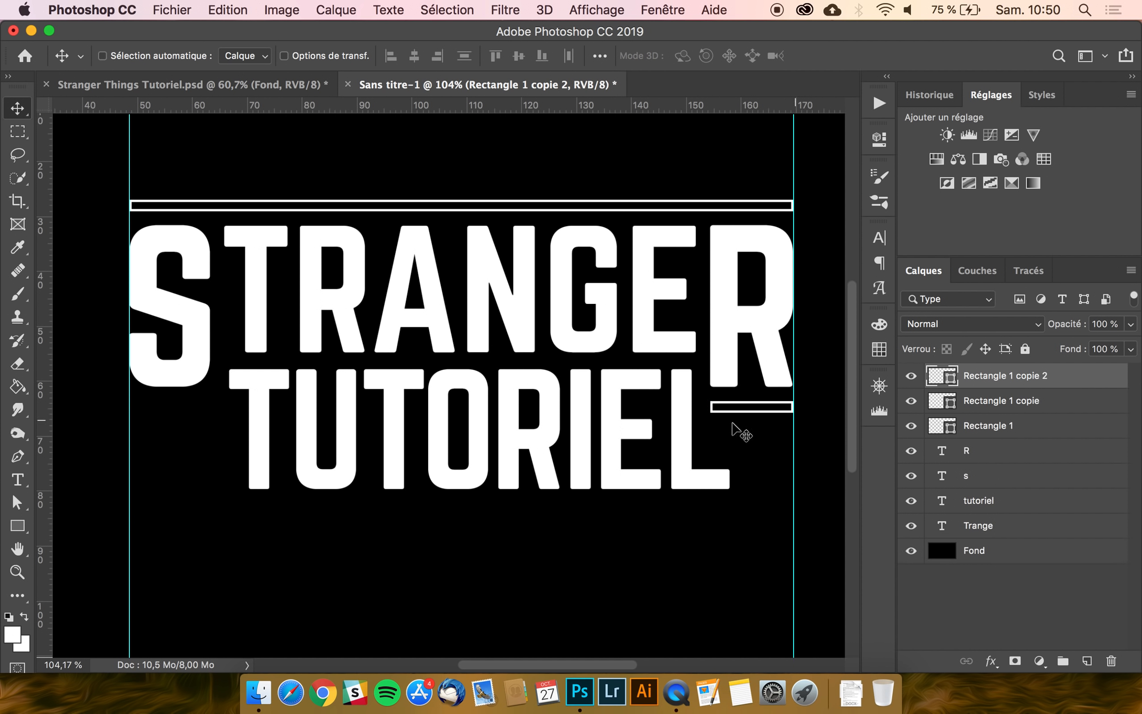
pyautogui.moveTo(787, 413); pyautogui.dragTo(189, 405)
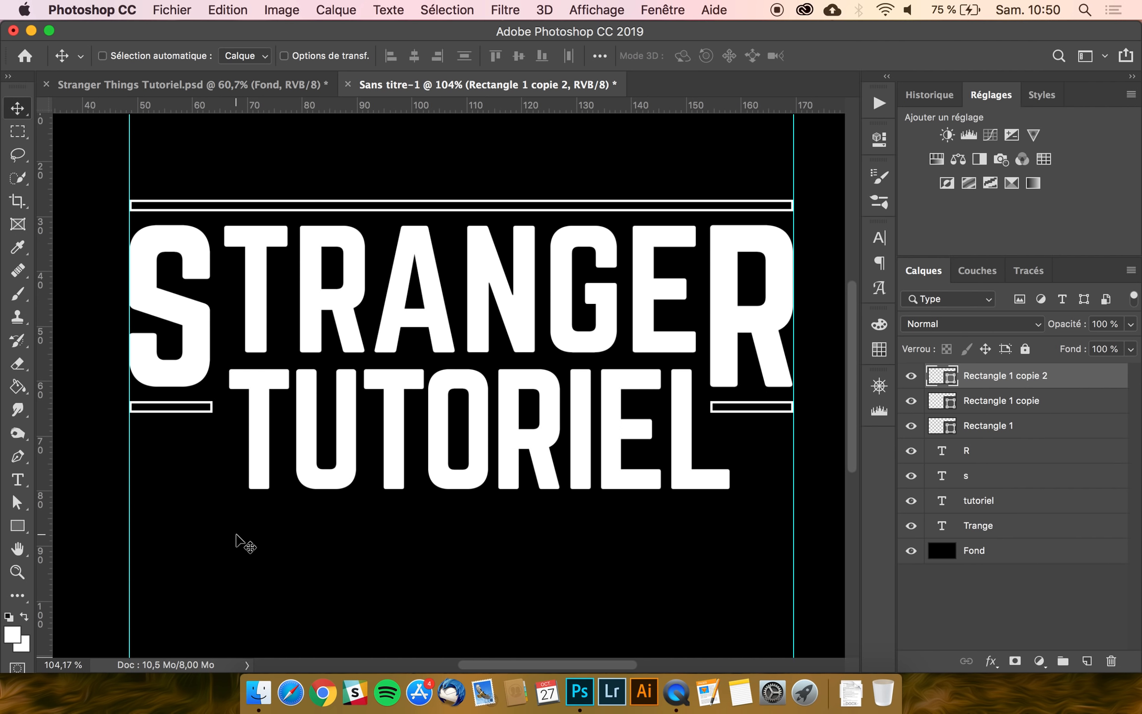
pyautogui.press('BackSpace')
# - Widen the short bar beneath the R toward TUTORIEL to 108,38 % of its width
pyautogui.press('super+t')
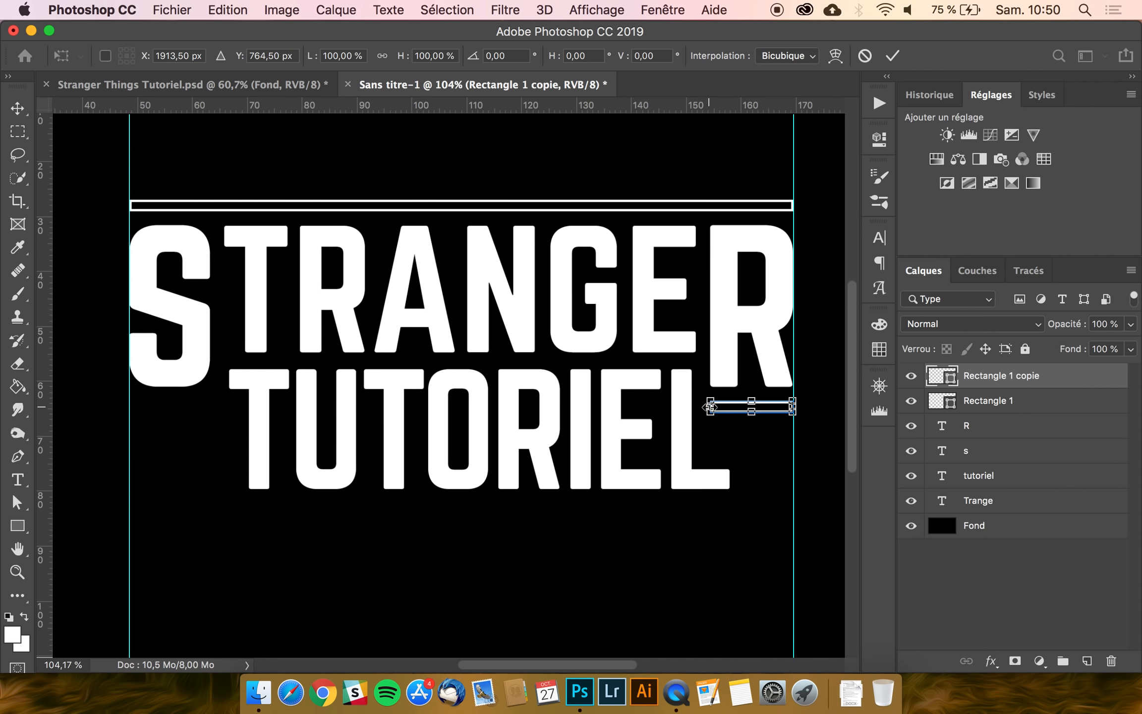
pyautogui.moveTo(710, 406); pyautogui.dragTo(704, 407)
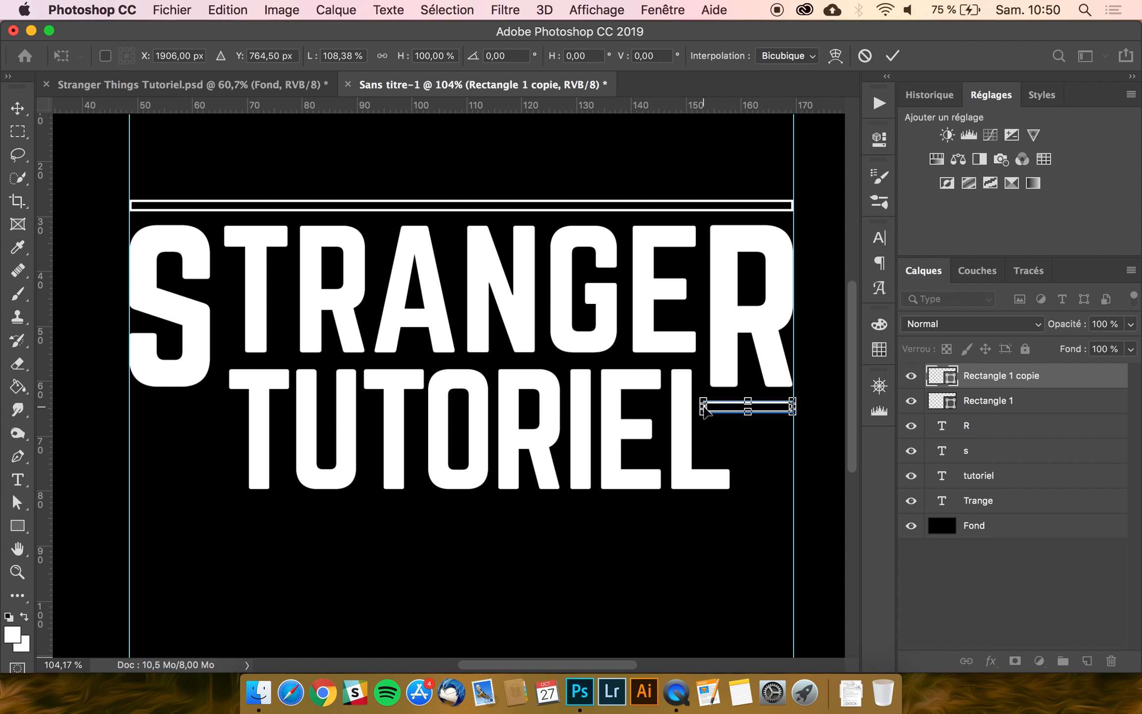
# - Try a duplicate of the widened short bar beneath the S, then delete it again
pyautogui.press('super+j')
pyautogui.moveTo(761, 407); pyautogui.dragTo(186, 400)
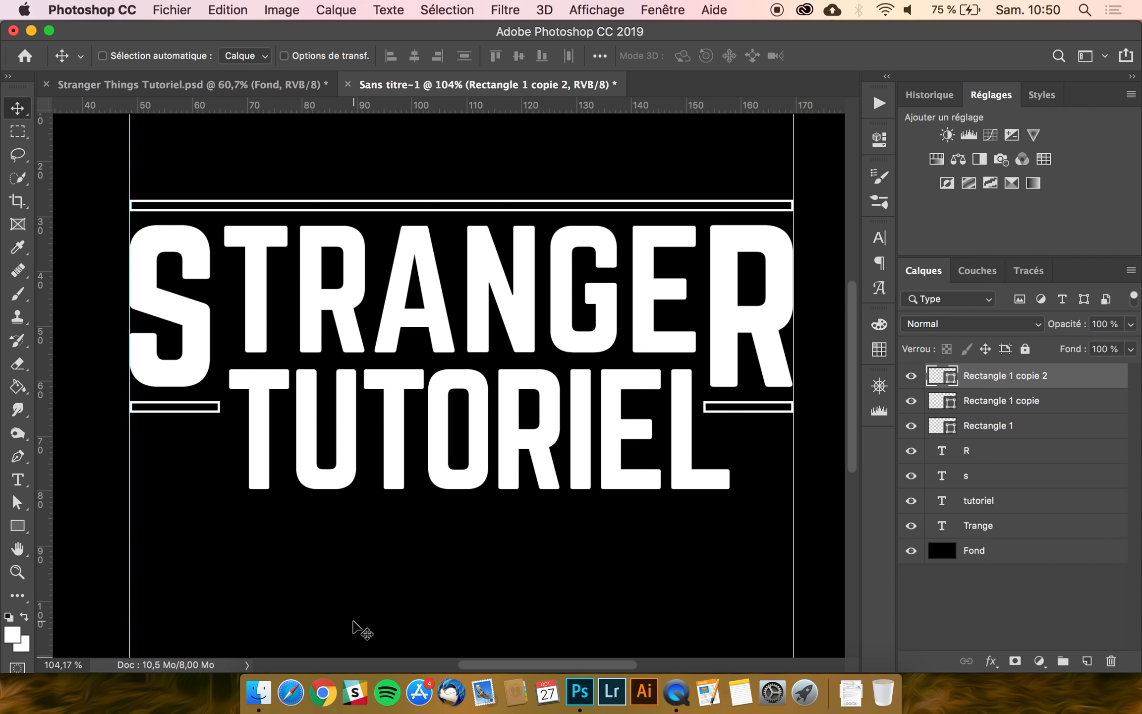
pyautogui.press('BackSpace')
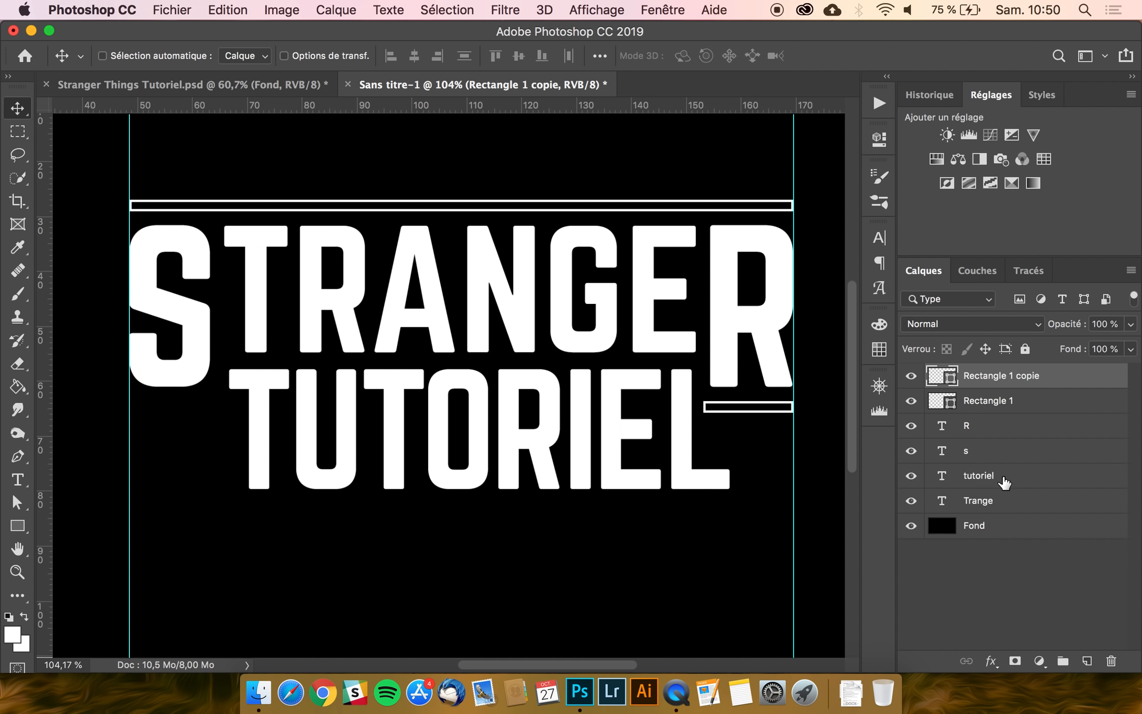
# - Nudge the "tutoriel" text layer slightly to the left to even out its spacing between the S and R
pyautogui.click(1001, 475)
pyautogui.press('Left')
pyautogui.press('Left')
pyautogui.press('Left')
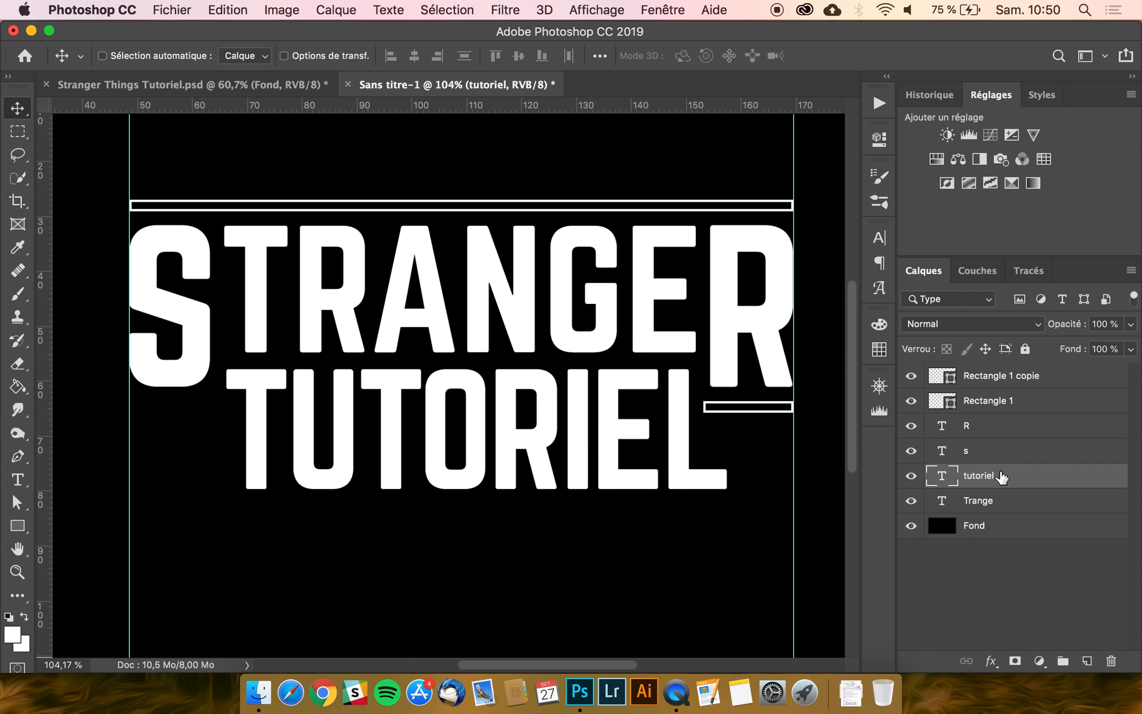
# - Extend the short bar beneath the R slightly toward TUTORIEL and place a duplicate beneath the S against the vertical guide
pyautogui.click(1014, 400)
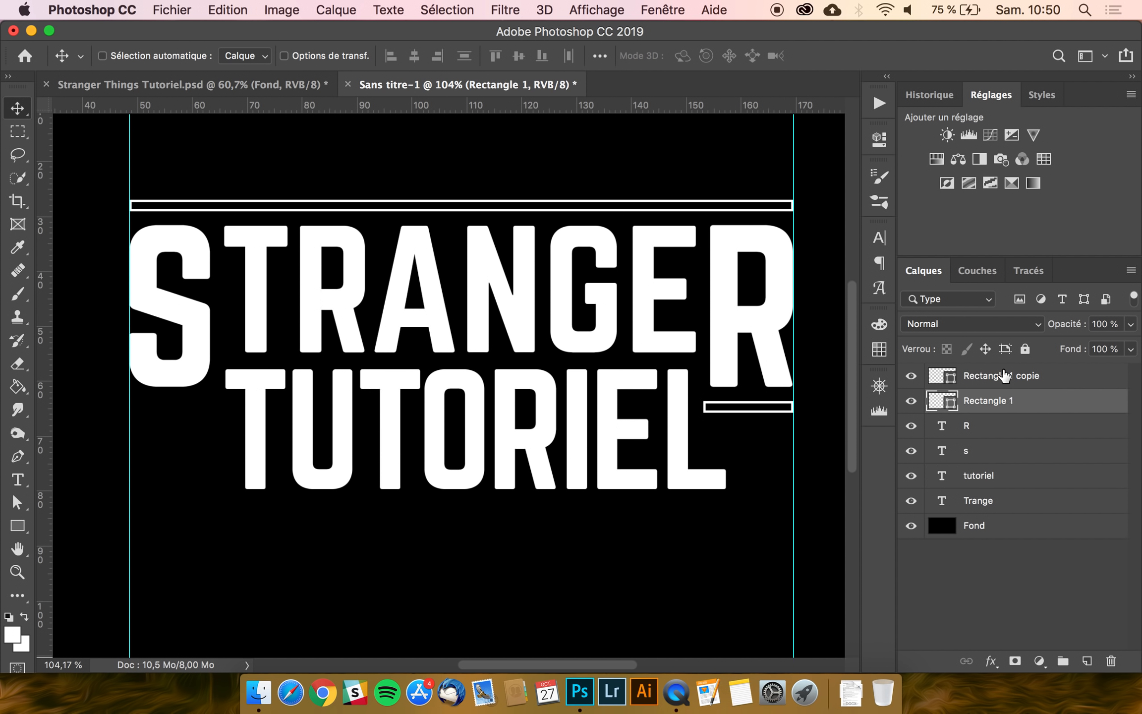
pyautogui.click(1005, 377)
pyautogui.press('super+t')
pyautogui.moveTo(703, 406); pyautogui.dragTo(188, 408)
pyautogui.press('Return')
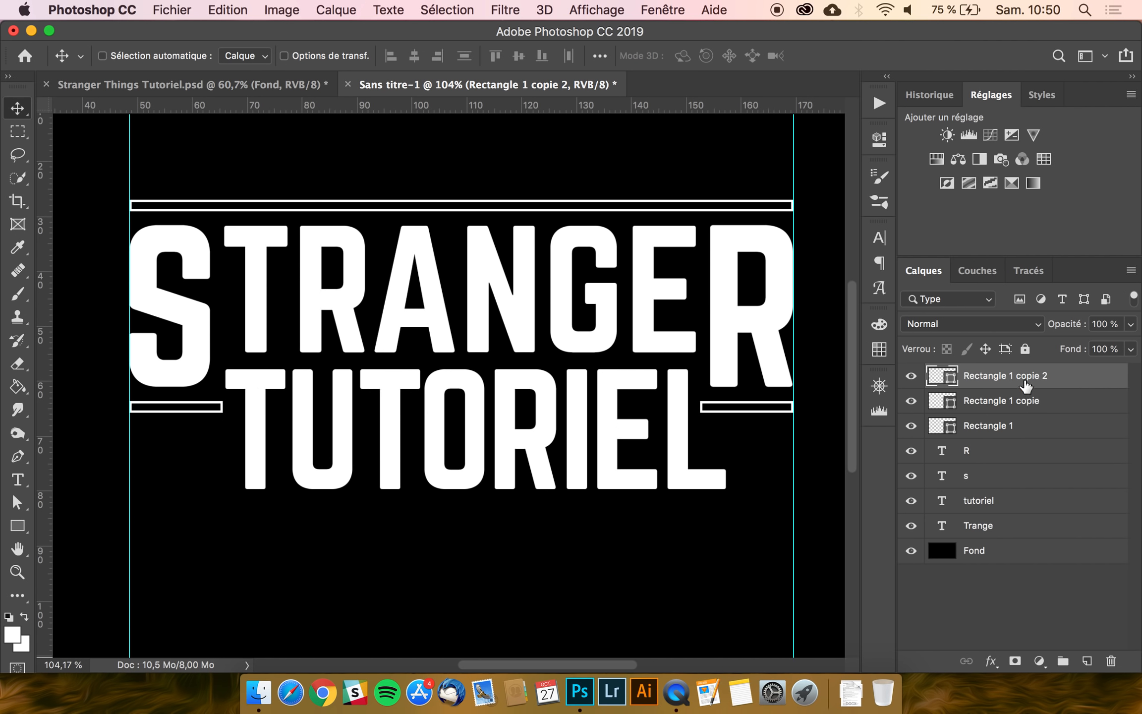
# - Set the fill opacity of the "Trange" text layer to 0 %
pyautogui.click(1003, 457)
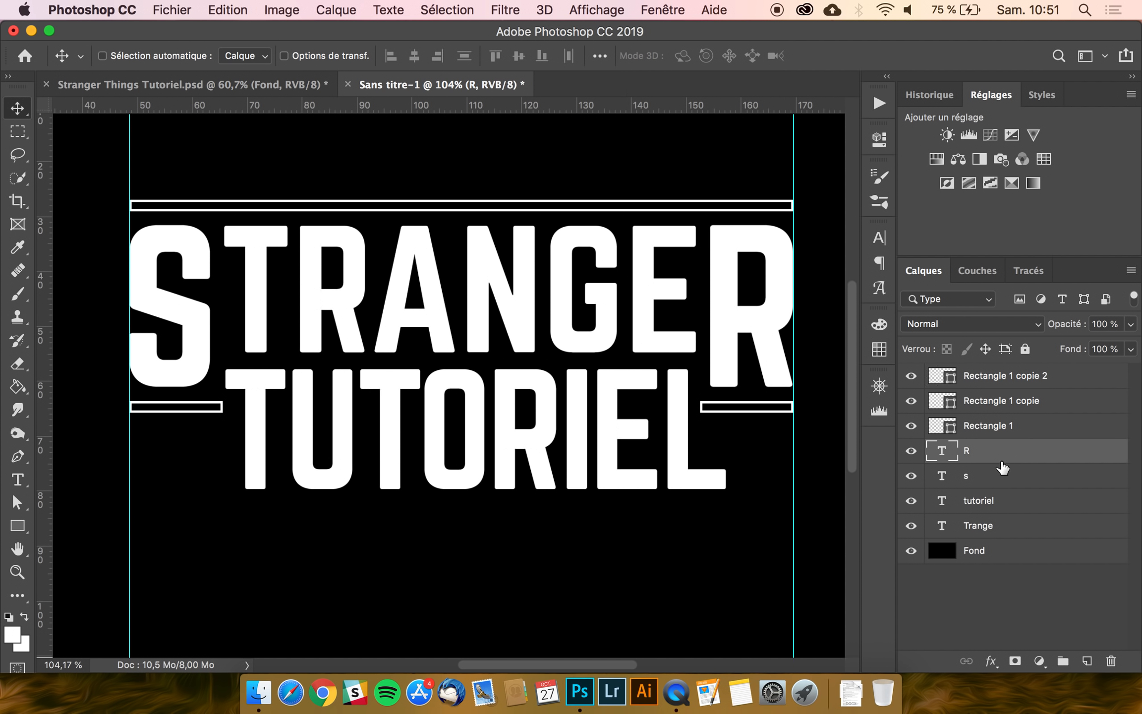
pyautogui.click(978, 526)
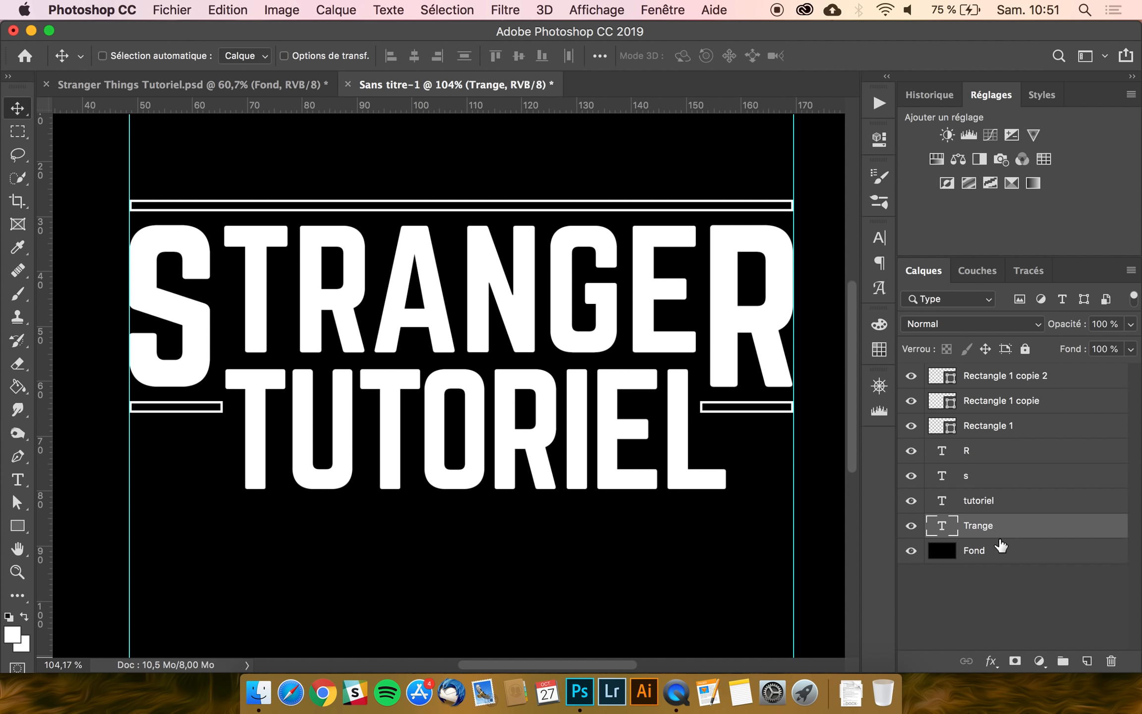
pyautogui.click(1131, 349)
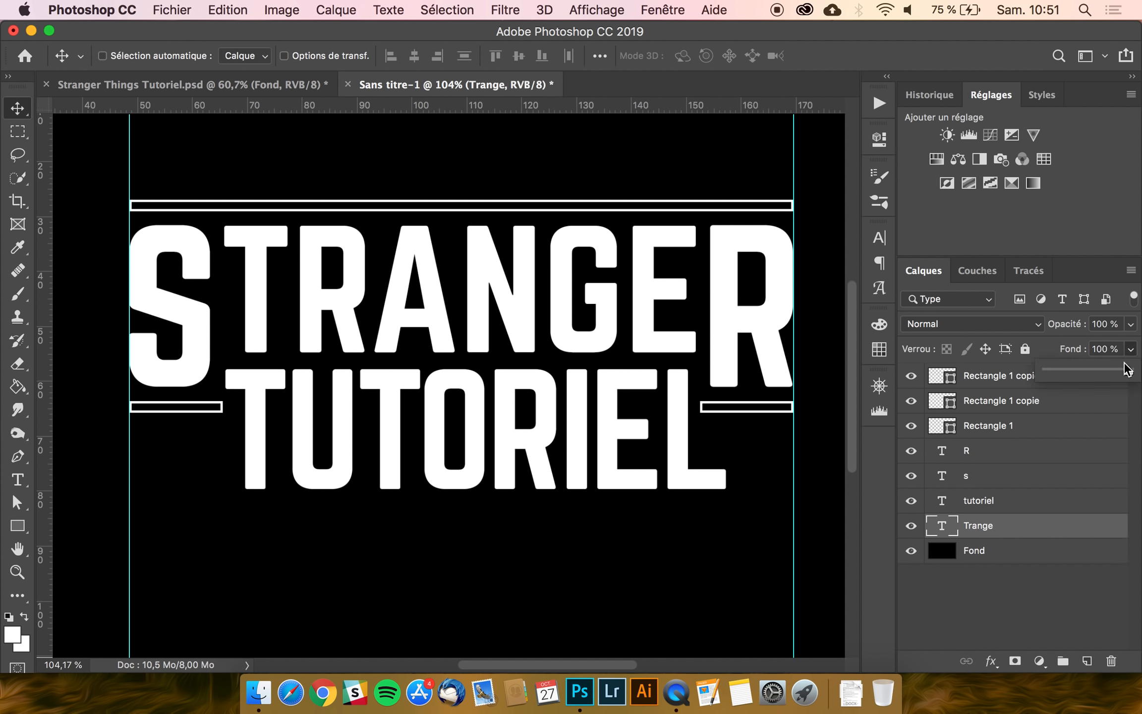
pyautogui.moveTo(1130, 376); pyautogui.dragTo(1043, 370)
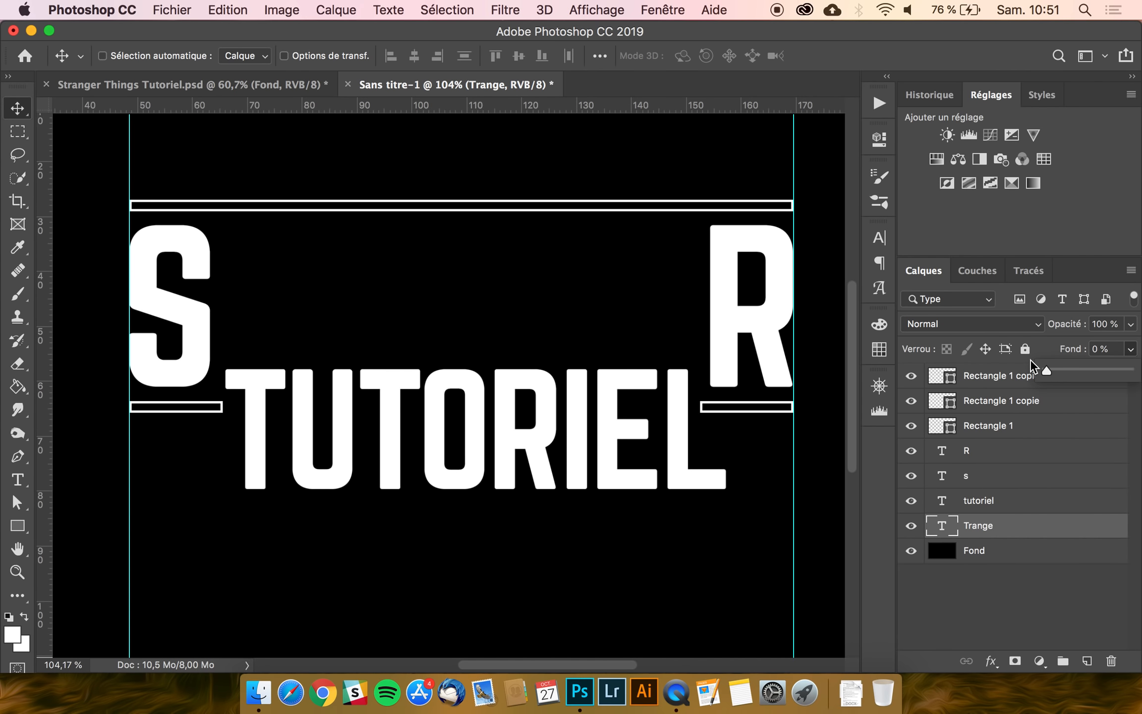
# - Add a Contour layer style to "Trange" with a 5 px exterior stroke in white (ffffff)
pyautogui.click(991, 661)
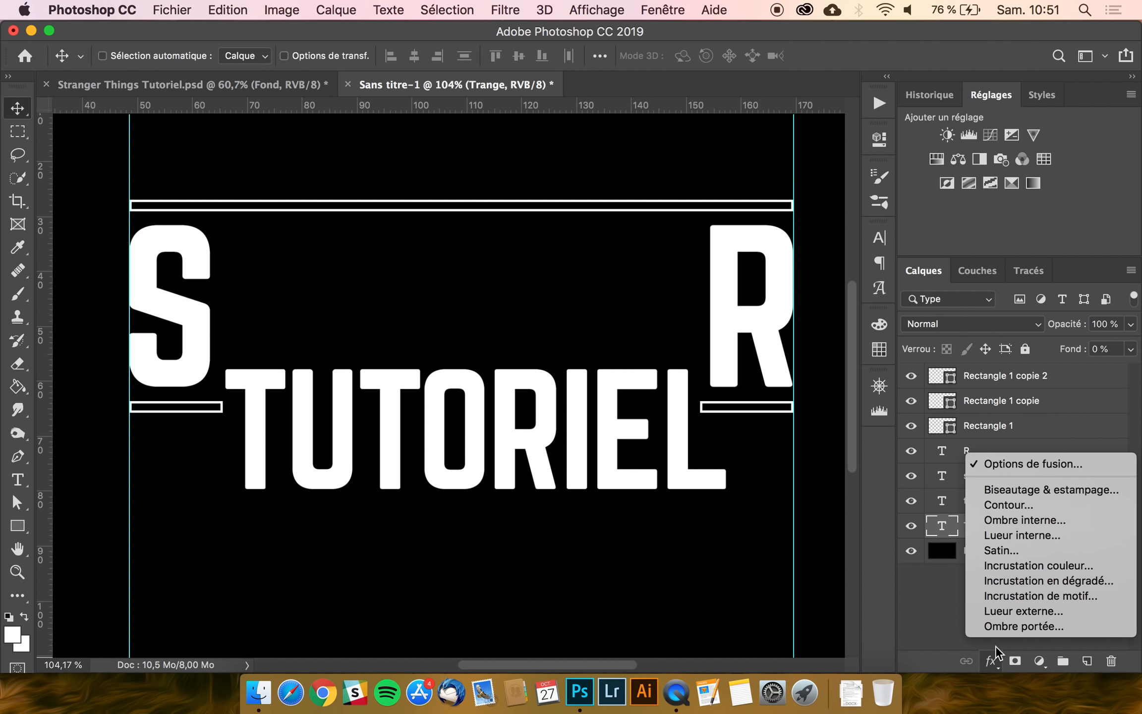
pyautogui.click(1037, 507)
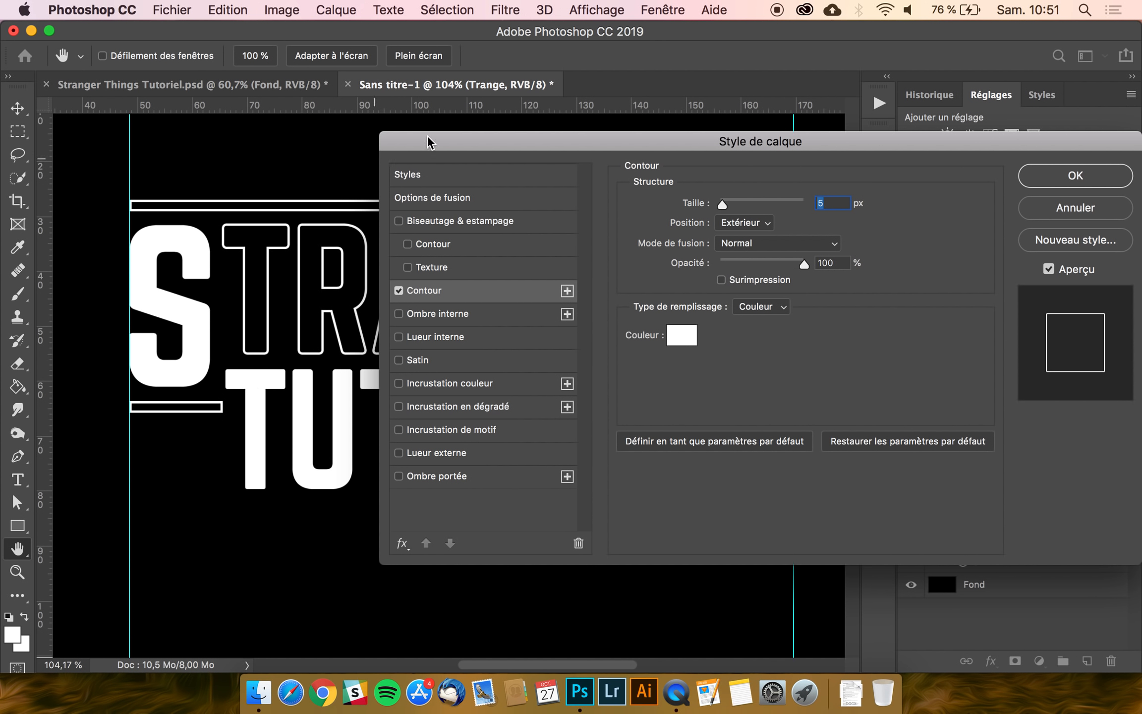
pyautogui.moveTo(459, 147); pyautogui.dragTo(592, 149)
pyautogui.moveTo(945, 207); pyautogui.dragTo(932, 207)
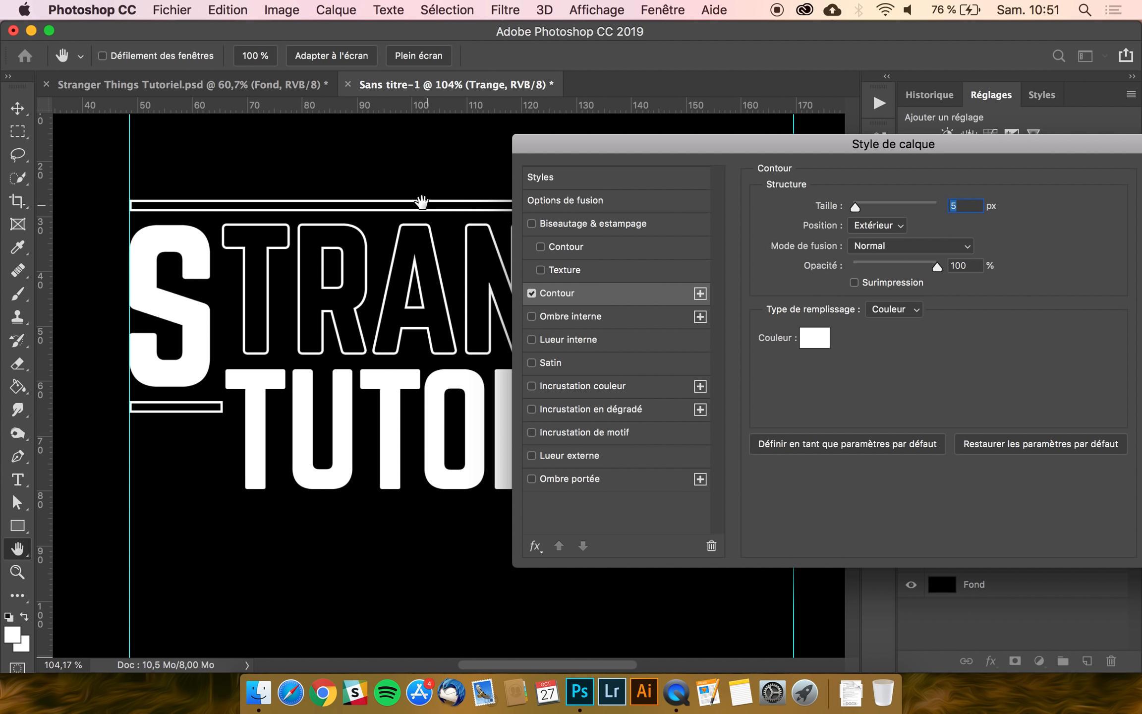
pyautogui.click(886, 231)
pyautogui.click(886, 225)
pyautogui.click(815, 338)
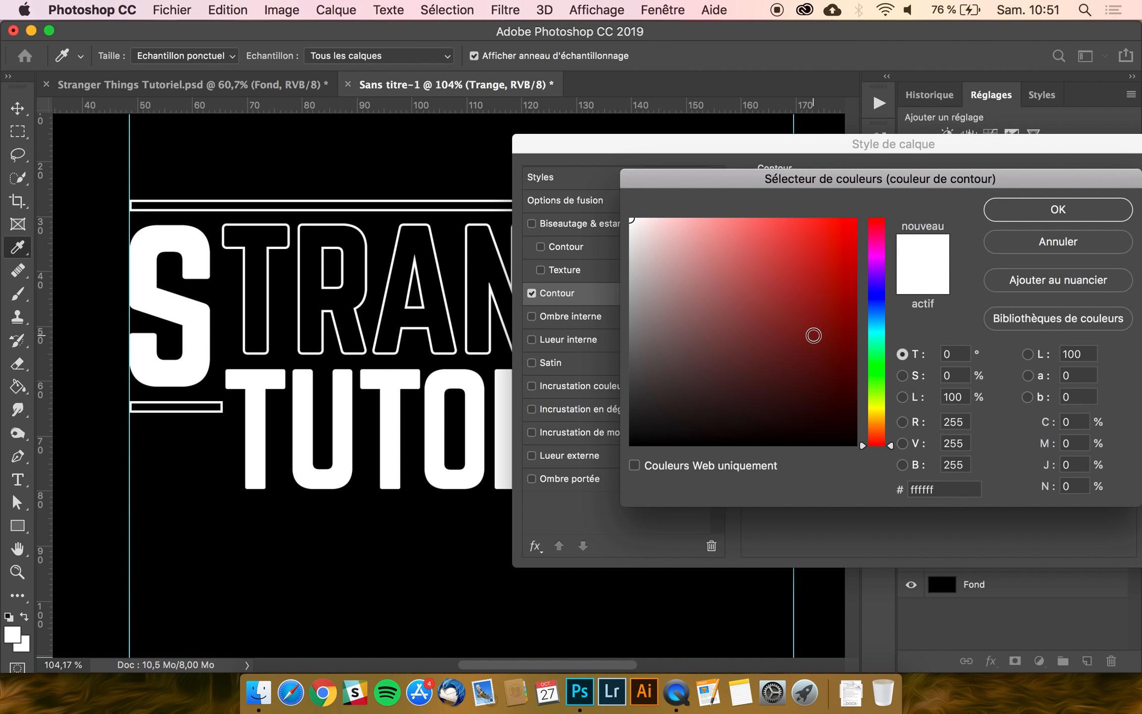
pyautogui.press('Return')
pyautogui.press('Return')
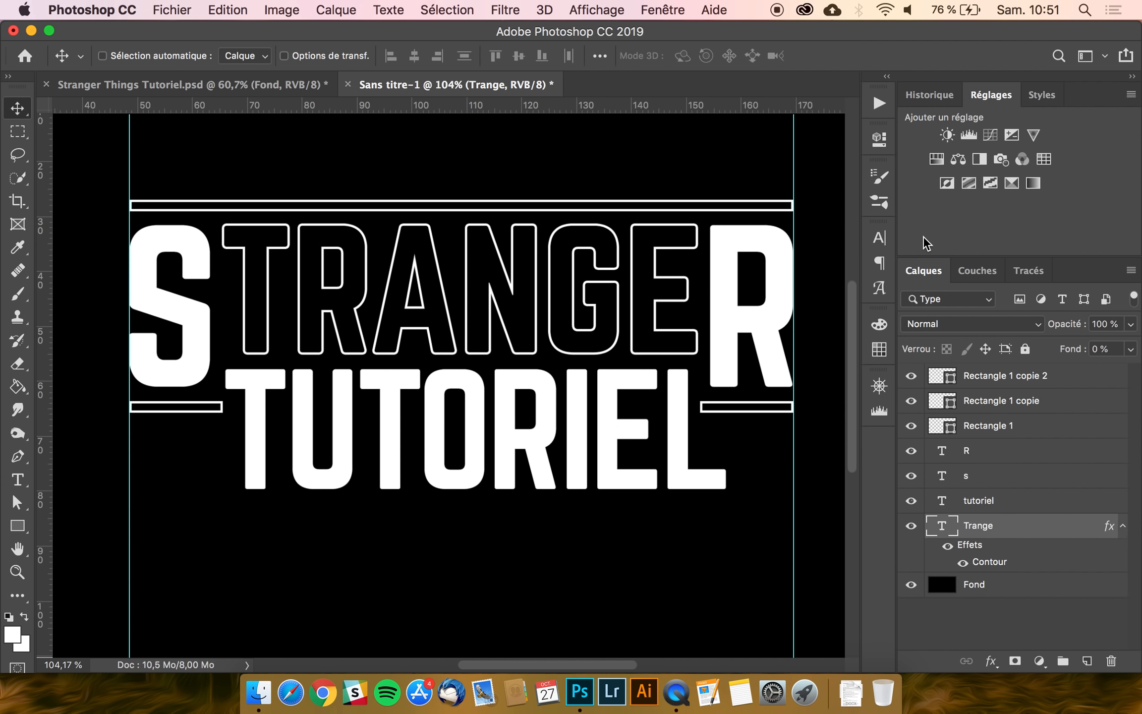
# - Copy the layer style of "Trange" and paste it onto the "R", "s" and "tutoriel" text layers
pyautogui.rightClick(1015, 528)
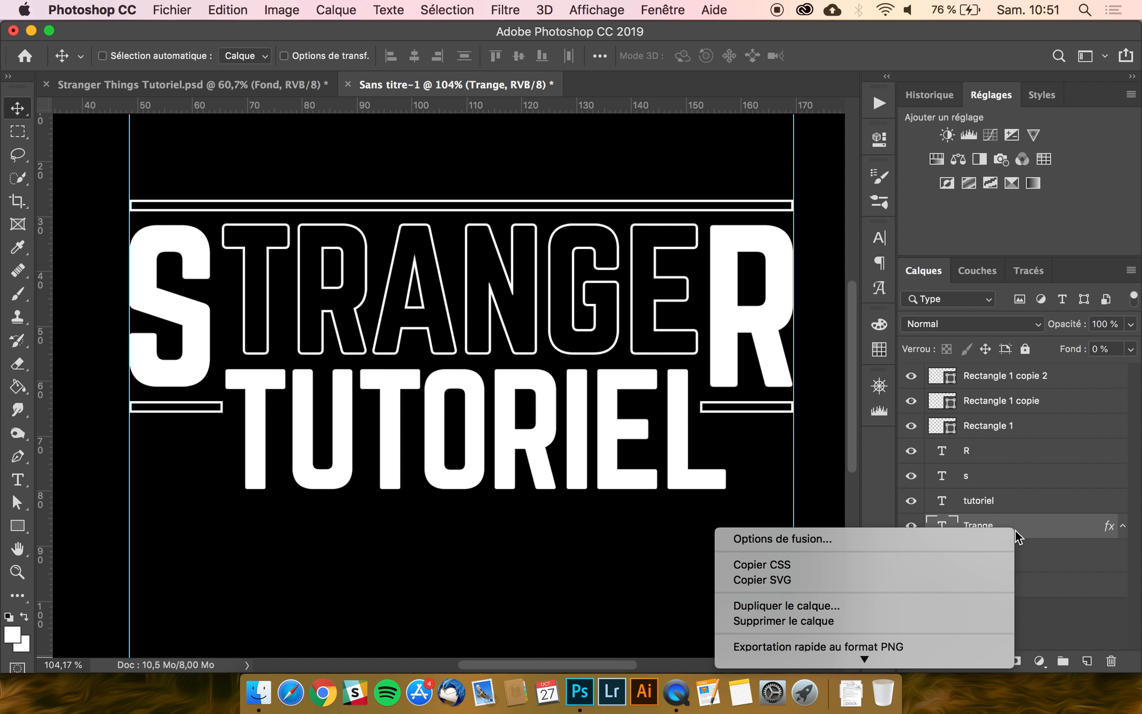
pyautogui.click(756, 439)
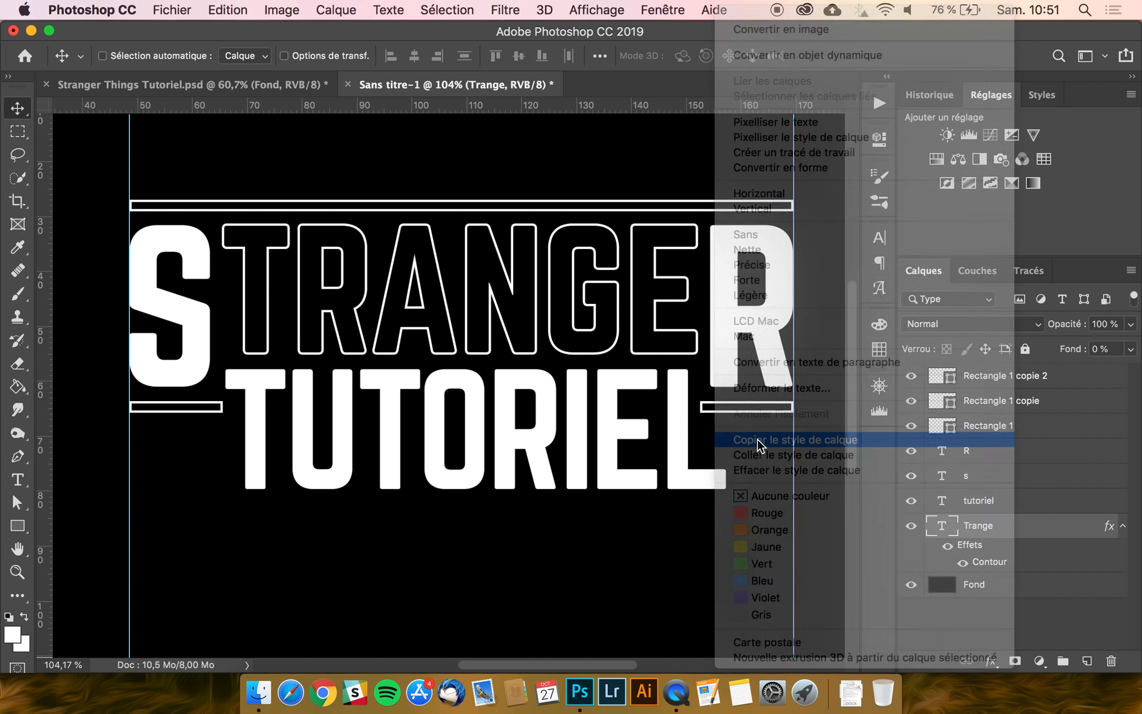
pyautogui.click(979, 502)
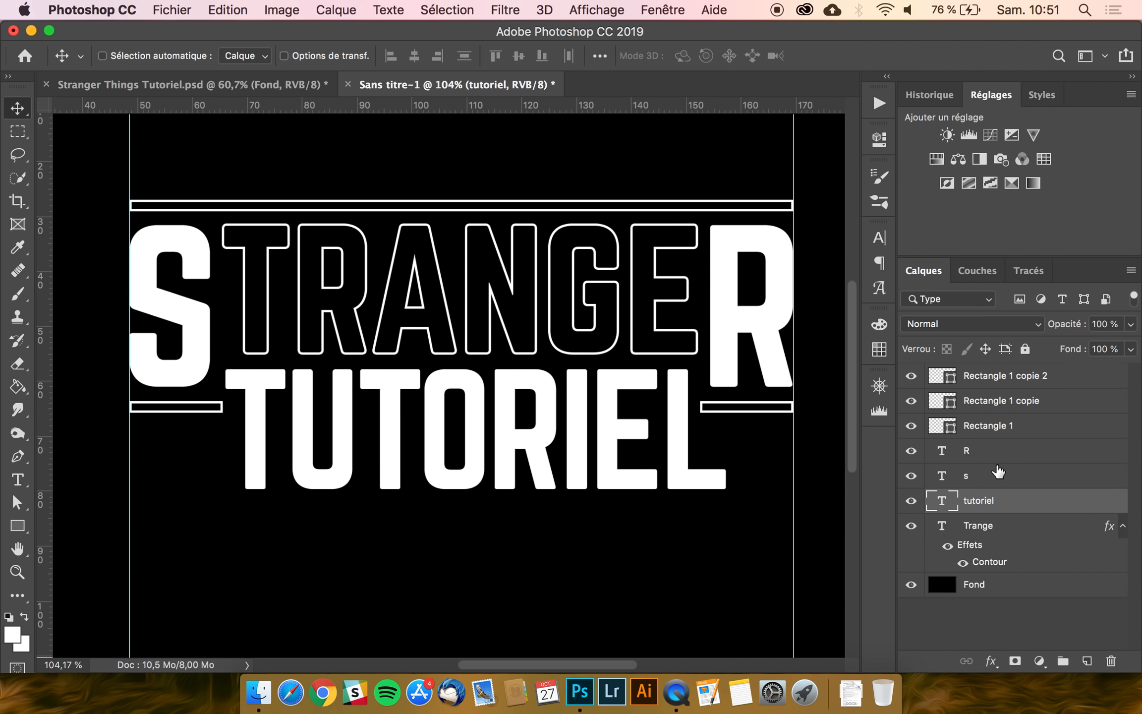
pyautogui.keyDown('shift'); pyautogui.click(988, 452); pyautogui.keyUp('shift')
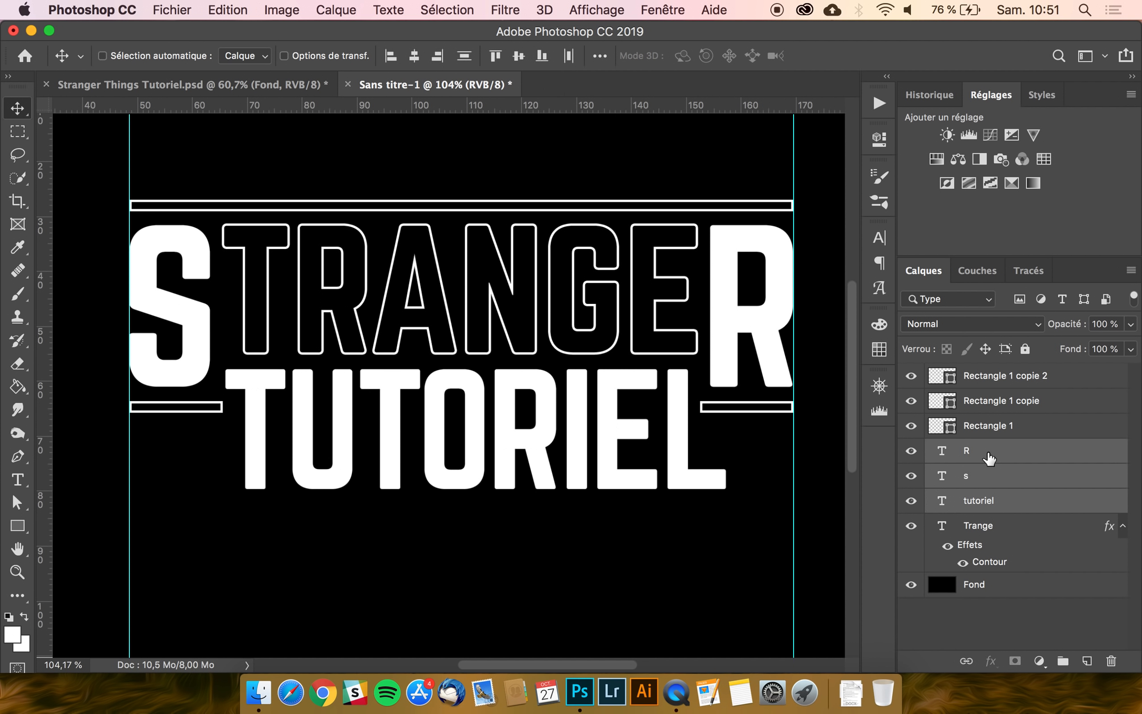
pyautogui.rightClick(988, 451)
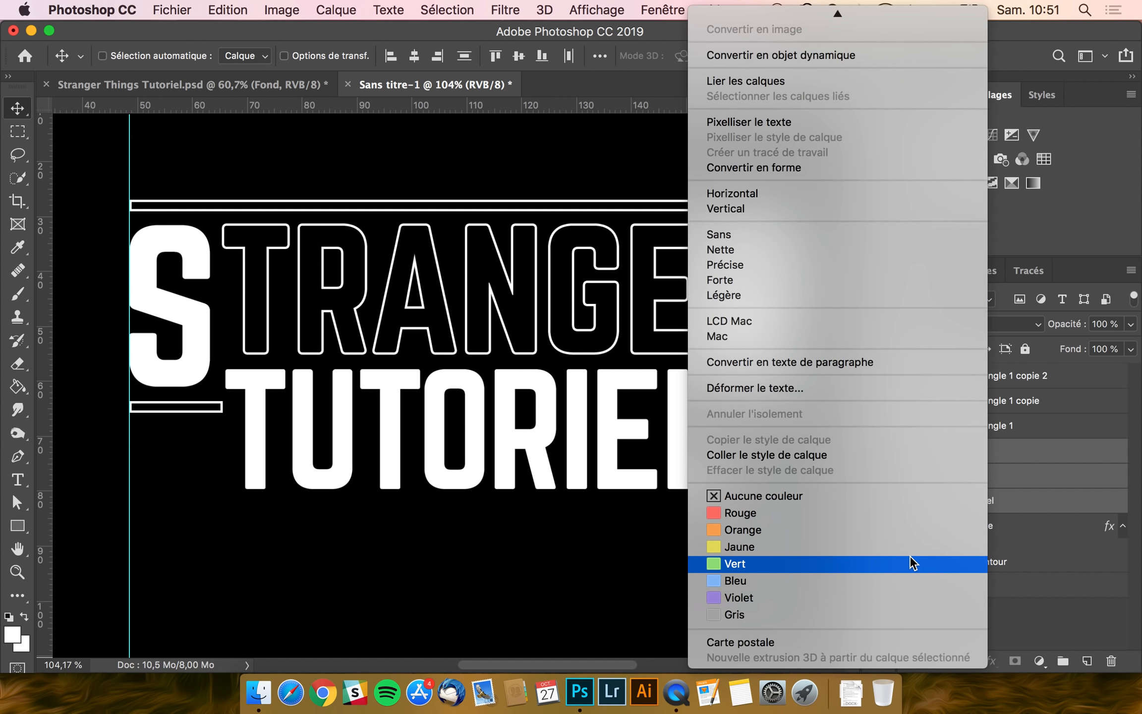
pyautogui.click(833, 456)
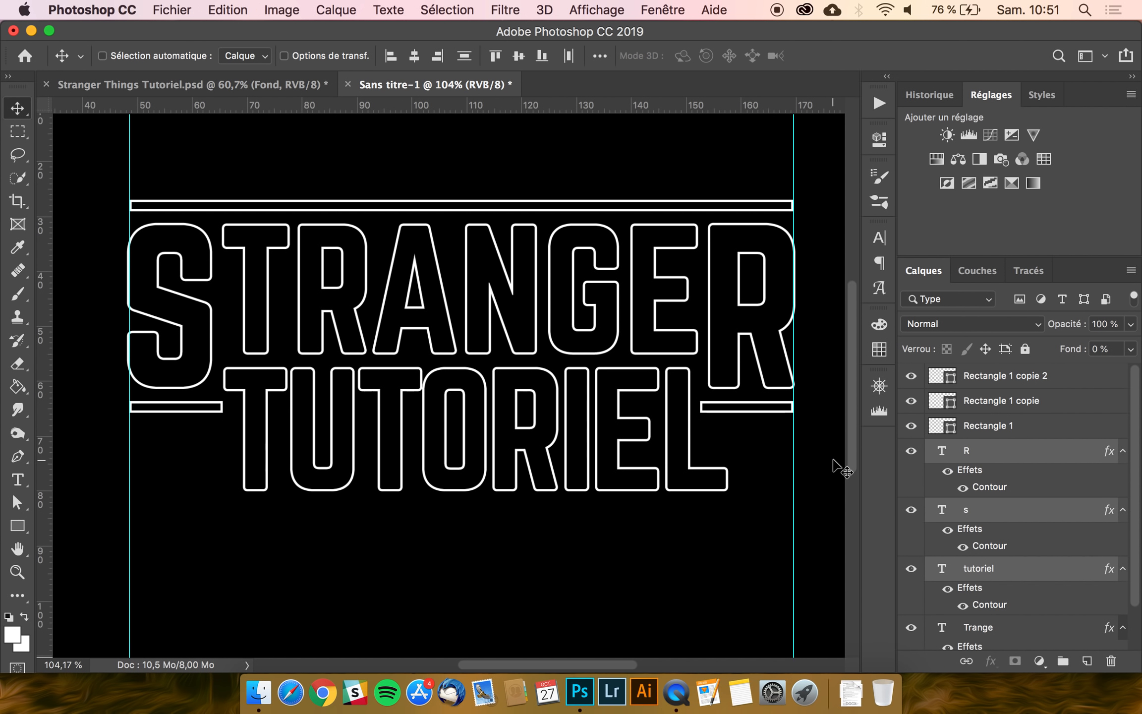
# - Group all the bar and text layers above "Fond" and name the group "Texte brut"
pyautogui.click(1021, 379)
pyautogui.scroll(-2, 1028, 470)
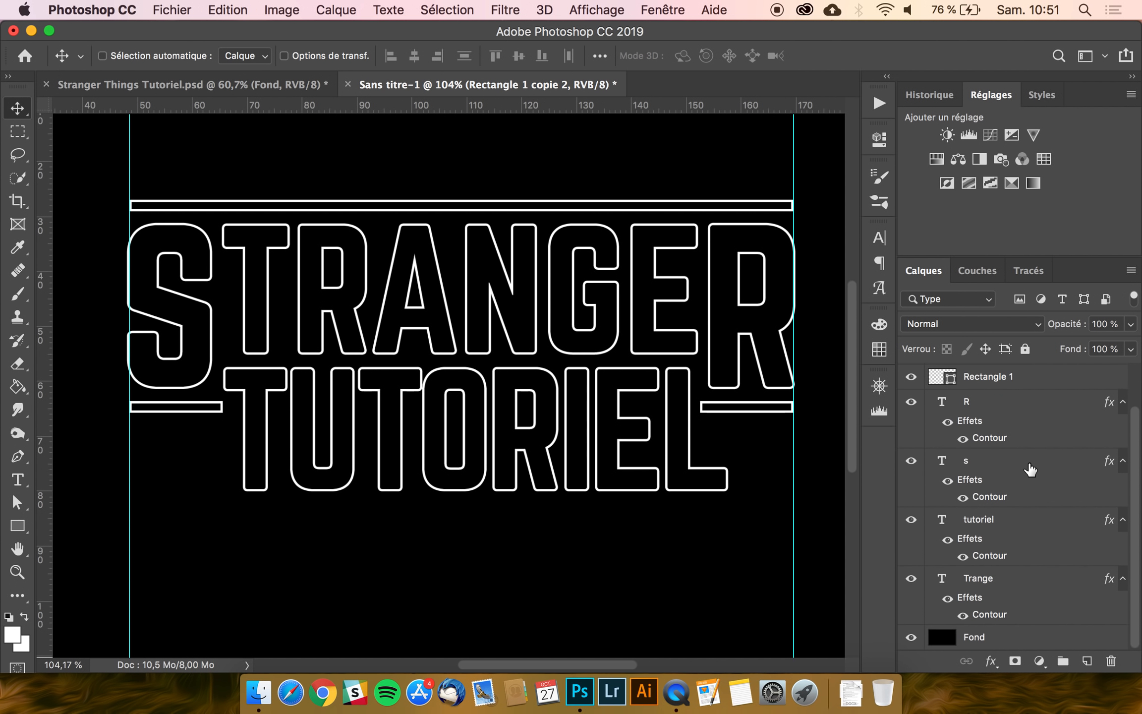
pyautogui.keyDown('shift'); pyautogui.click(1001, 590); pyautogui.keyUp('shift')
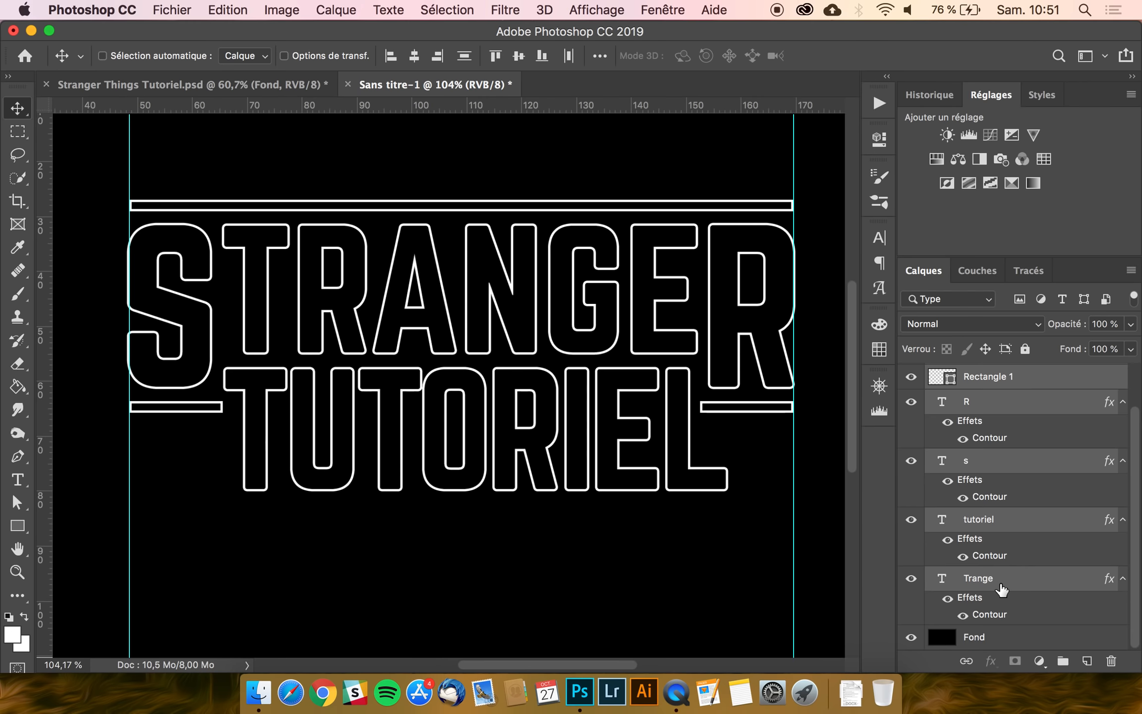
pyautogui.scroll(2, 1022, 601)
pyautogui.click(1061, 662)
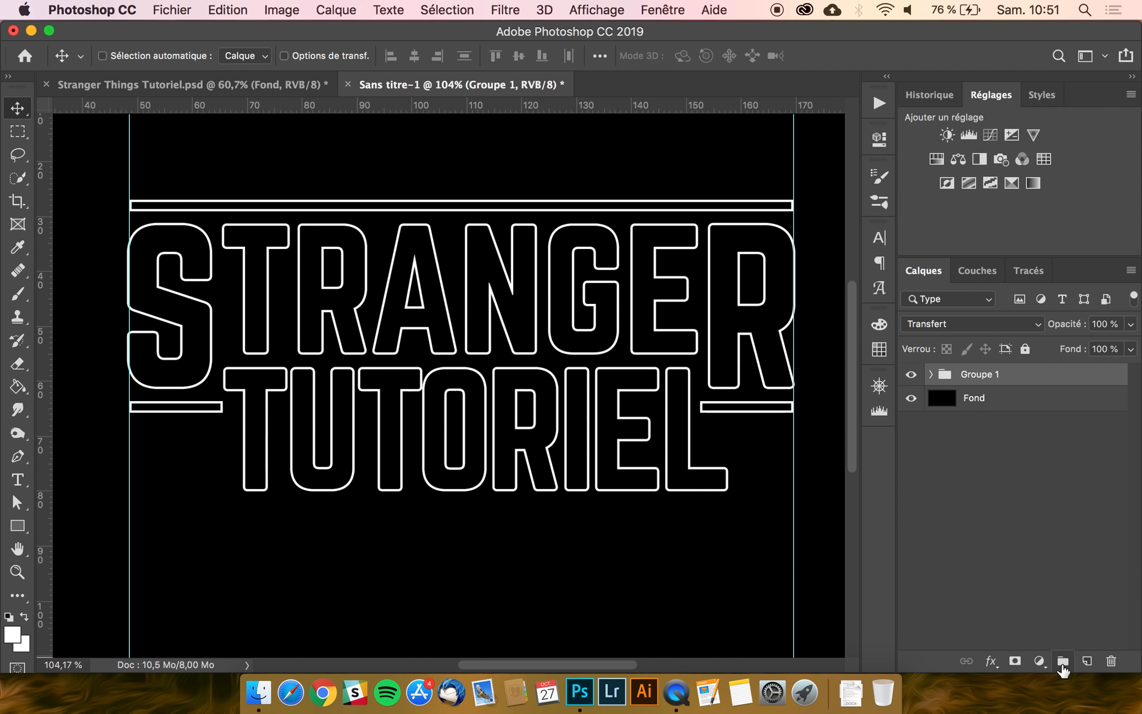
pyautogui.doubleClick(979, 375)
pyautogui.write('T')
pyautogui.press('Return')
# - Hide the vertical guides framing the title
pyautogui.press('super+0')
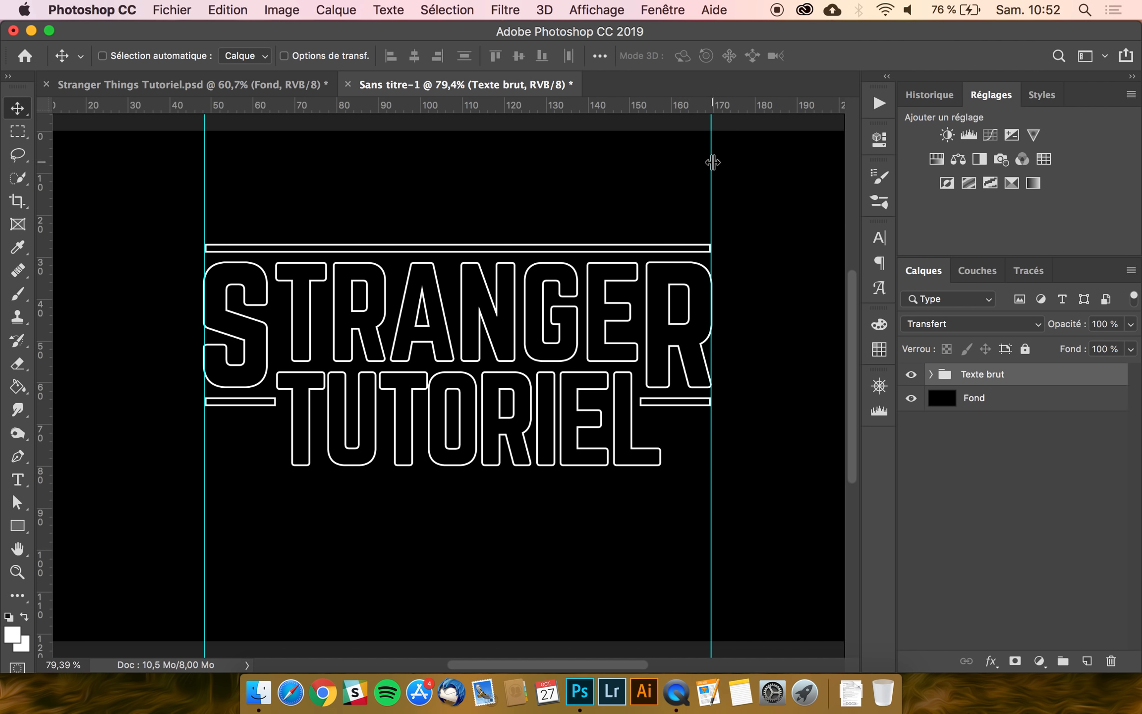
pyautogui.press('super')
pyautogui.press('super+semicolon')
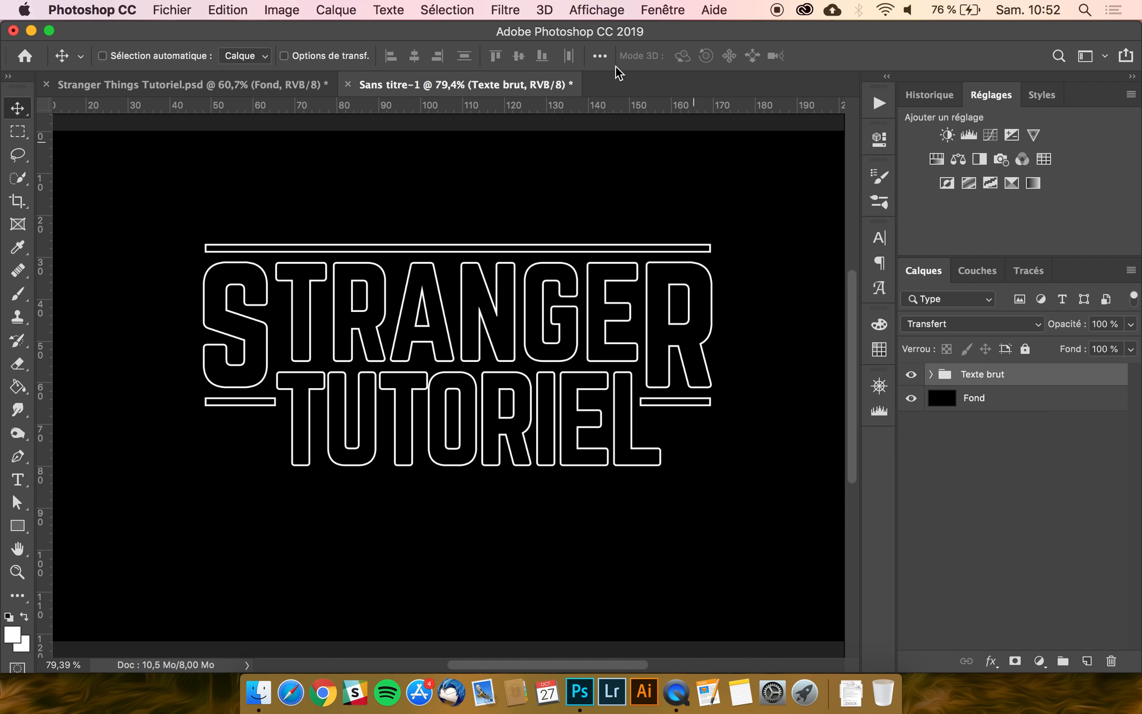
pyautogui.click(588, 10)
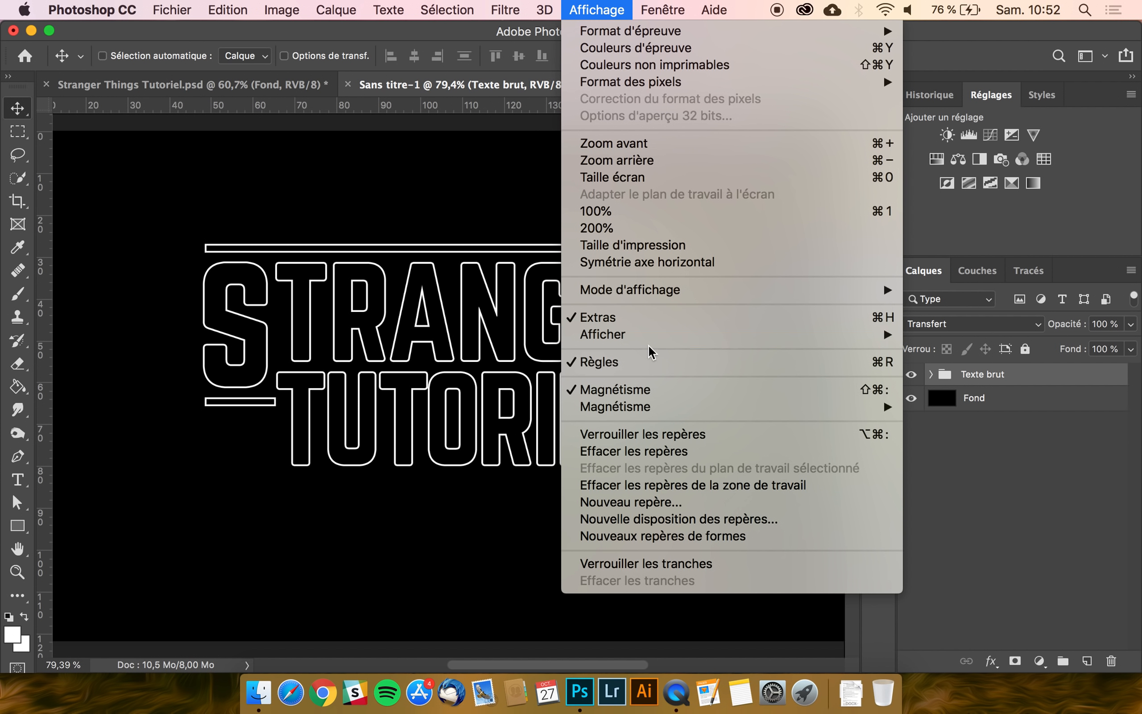
pyautogui.moveTo(648, 334)
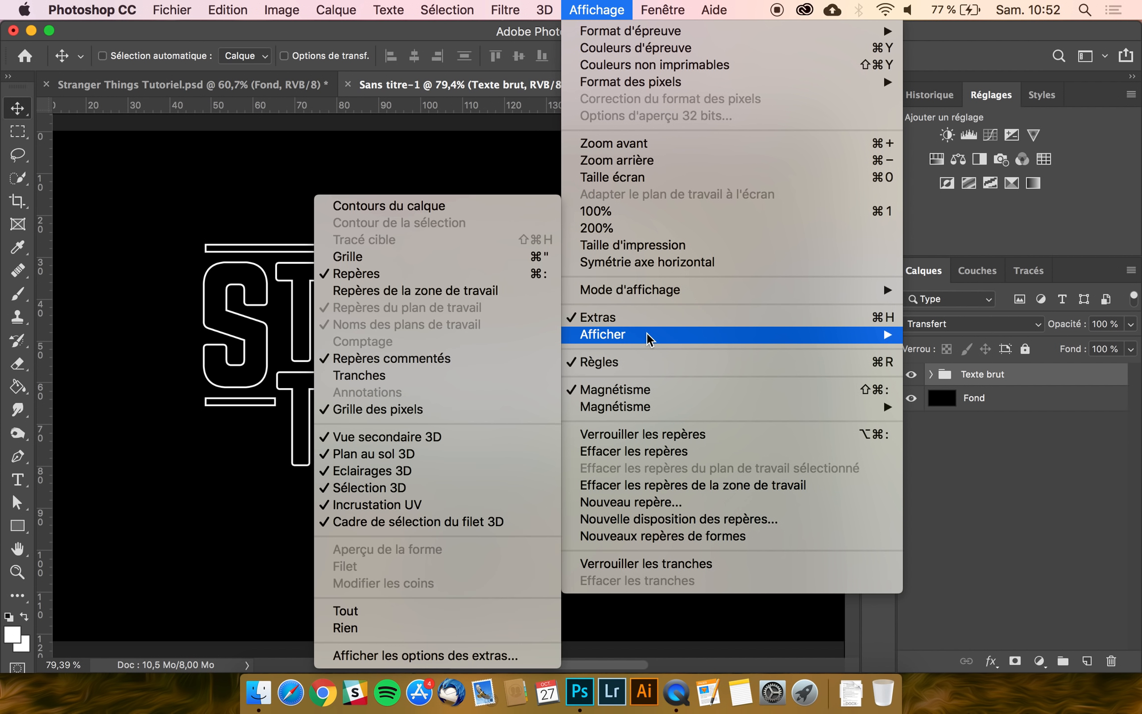
pyautogui.click(367, 277)
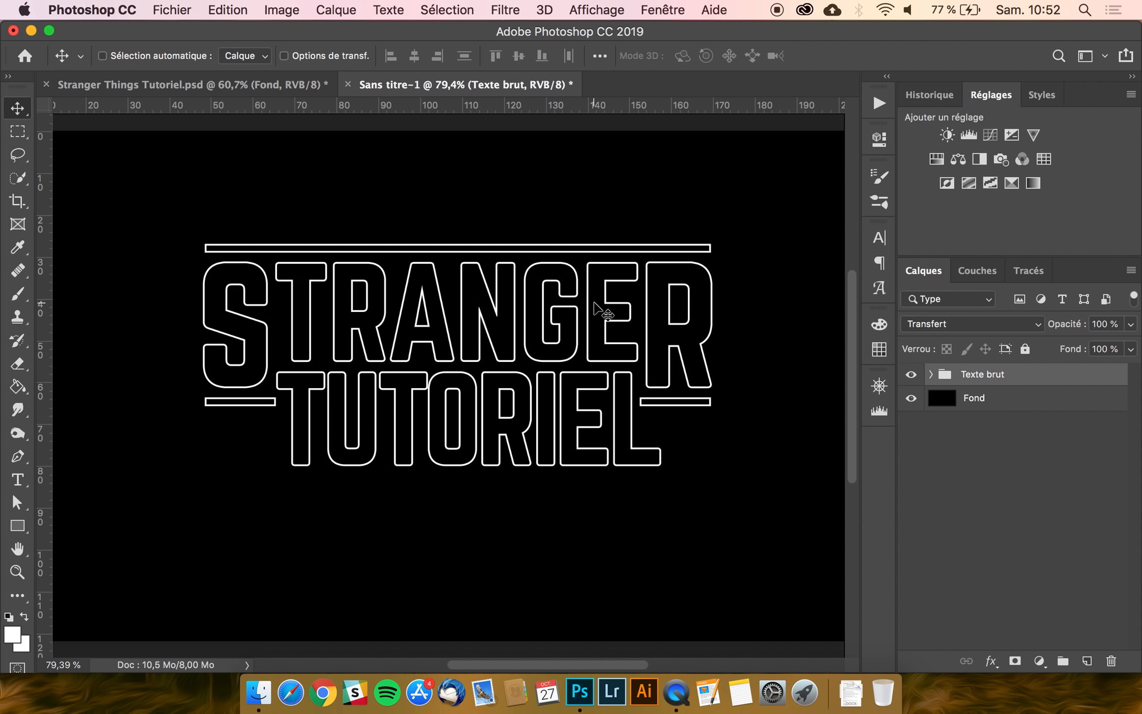
# - Duplicate the "Texte brut" group in place, hide the original and merge the copy into a single layer
pyautogui.moveTo(595, 307); pyautogui.dragTo(599, 306)
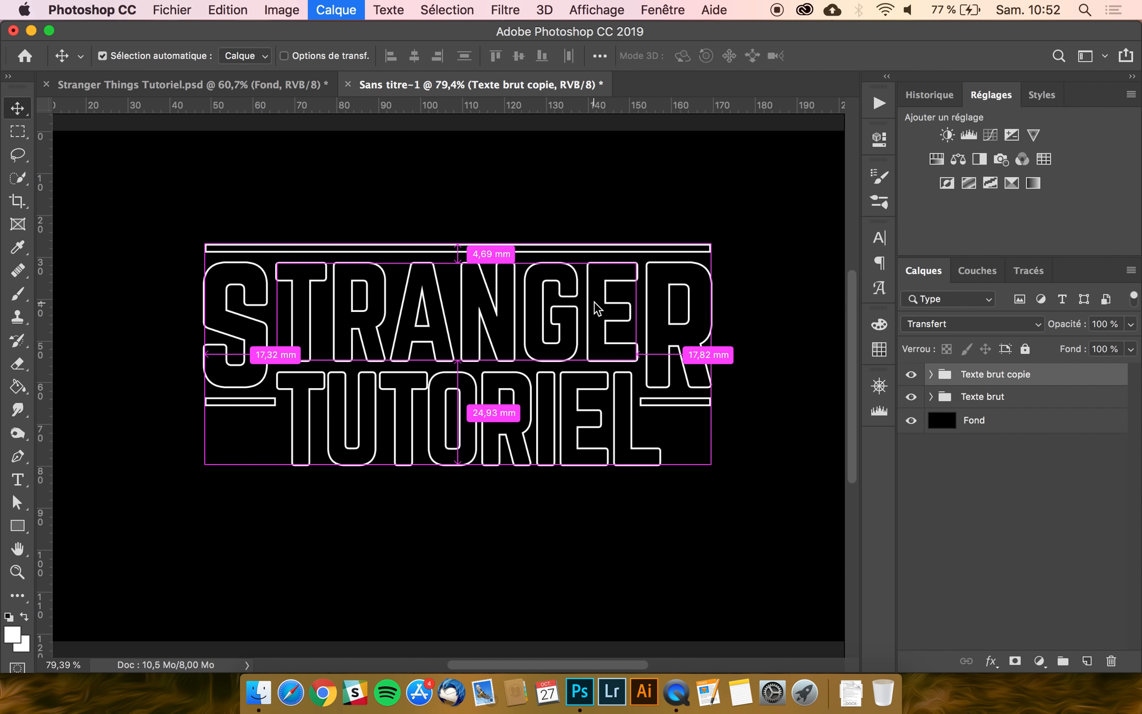
pyautogui.click(911, 396)
pyautogui.rightClick(988, 375)
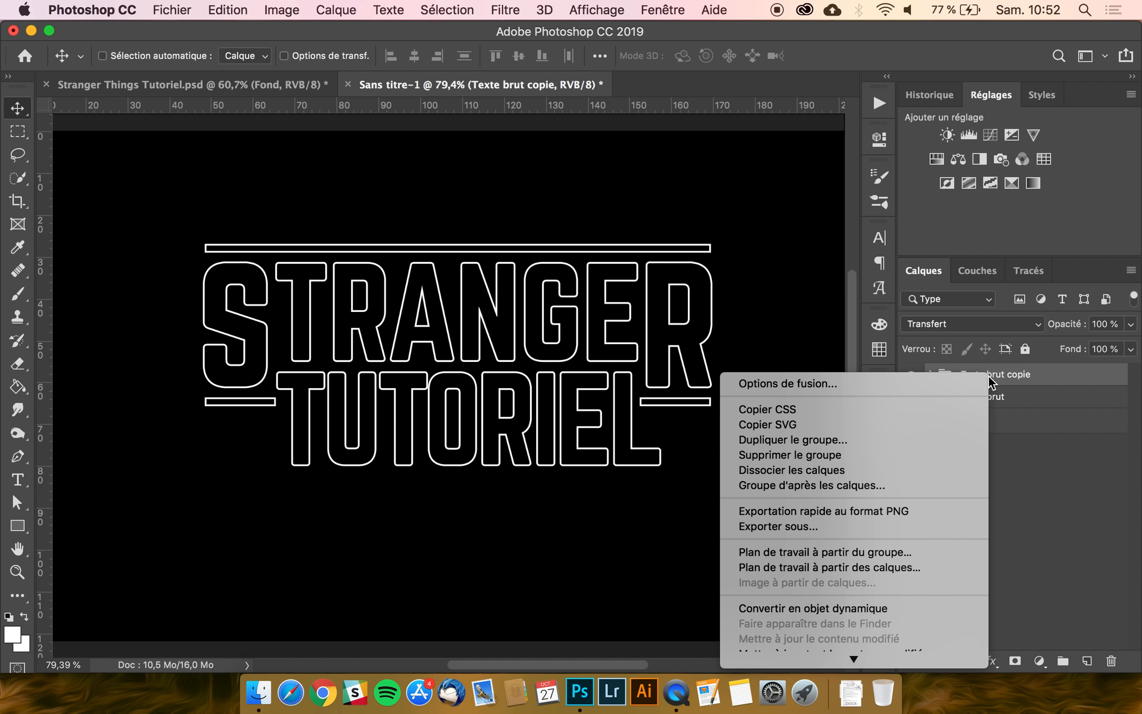
pyautogui.scroll(-5, 937, 484)
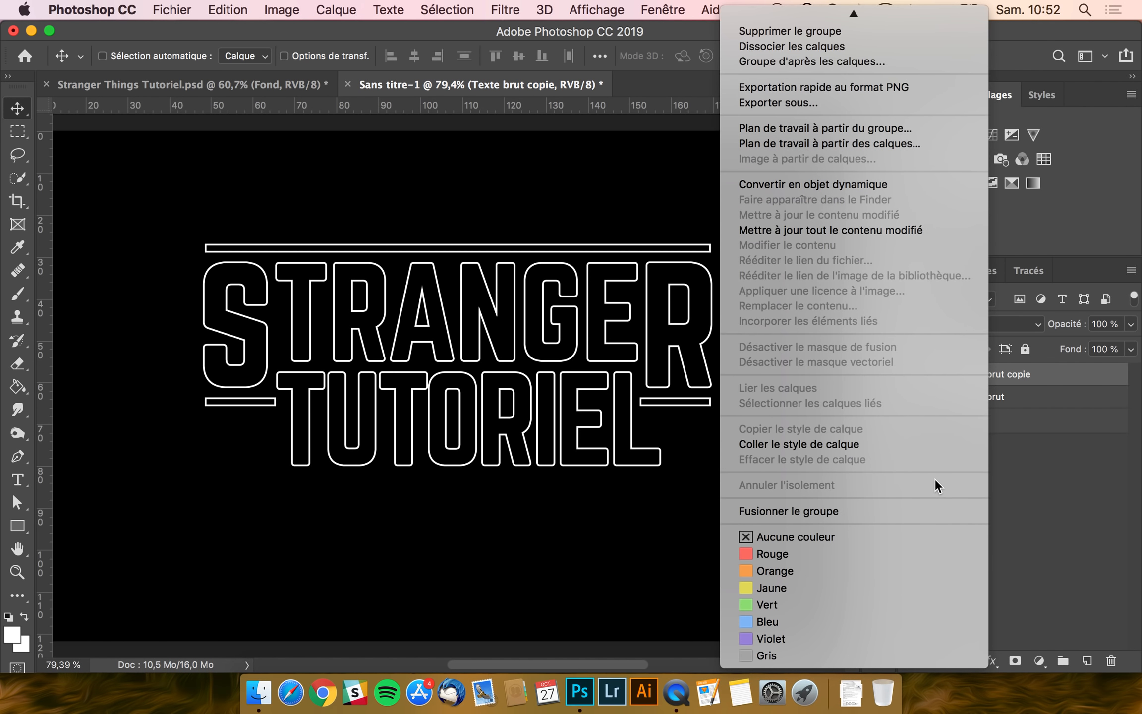
pyautogui.click(814, 511)
# - Rename the merged layer "Texte"
pyautogui.doubleClick(981, 380)
pyautogui.write('Texte')
pyautogui.press('Return')
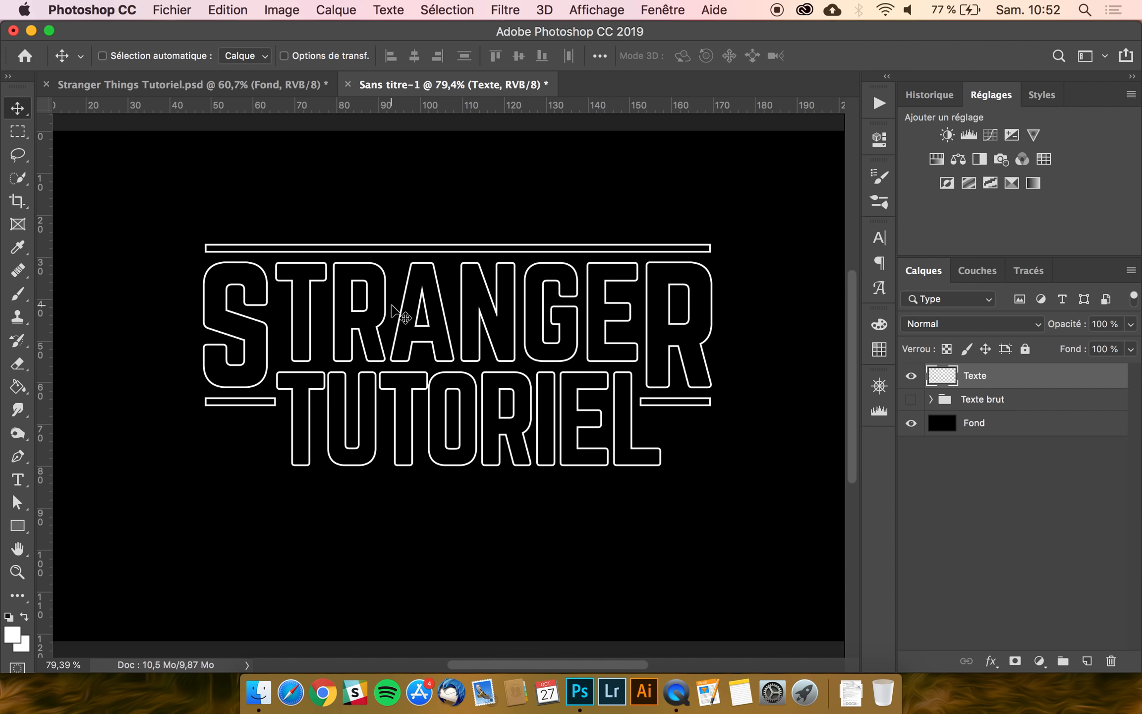
pyautogui.click(989, 403)
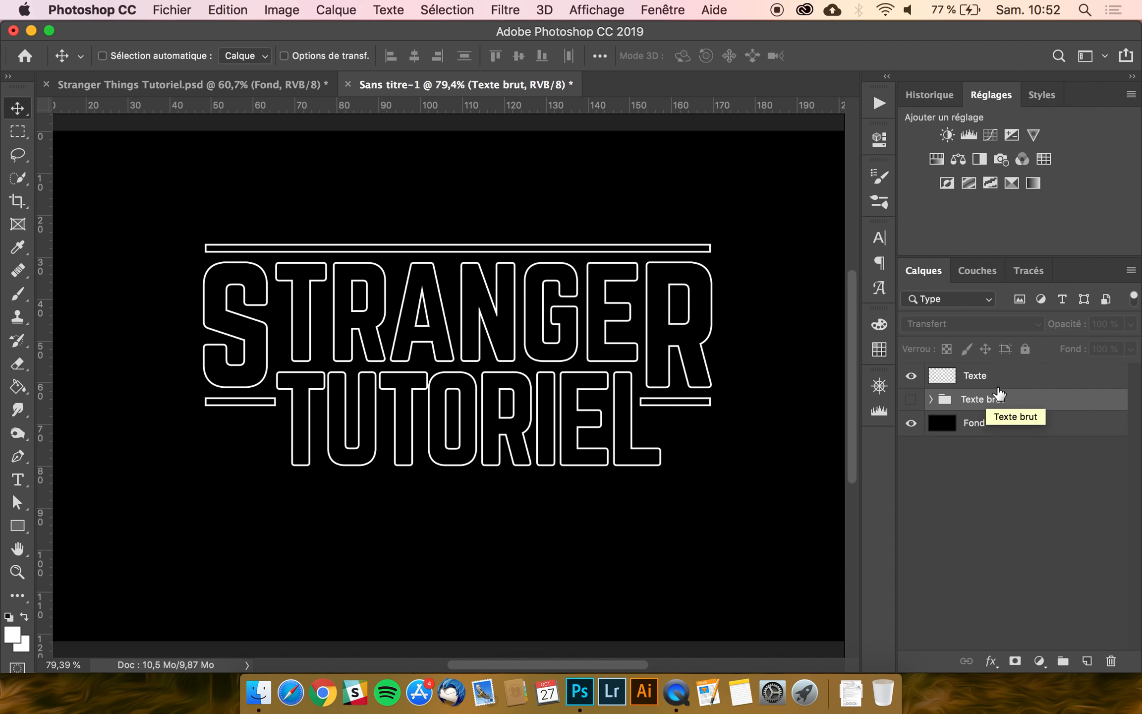
pyautogui.click(1000, 387)
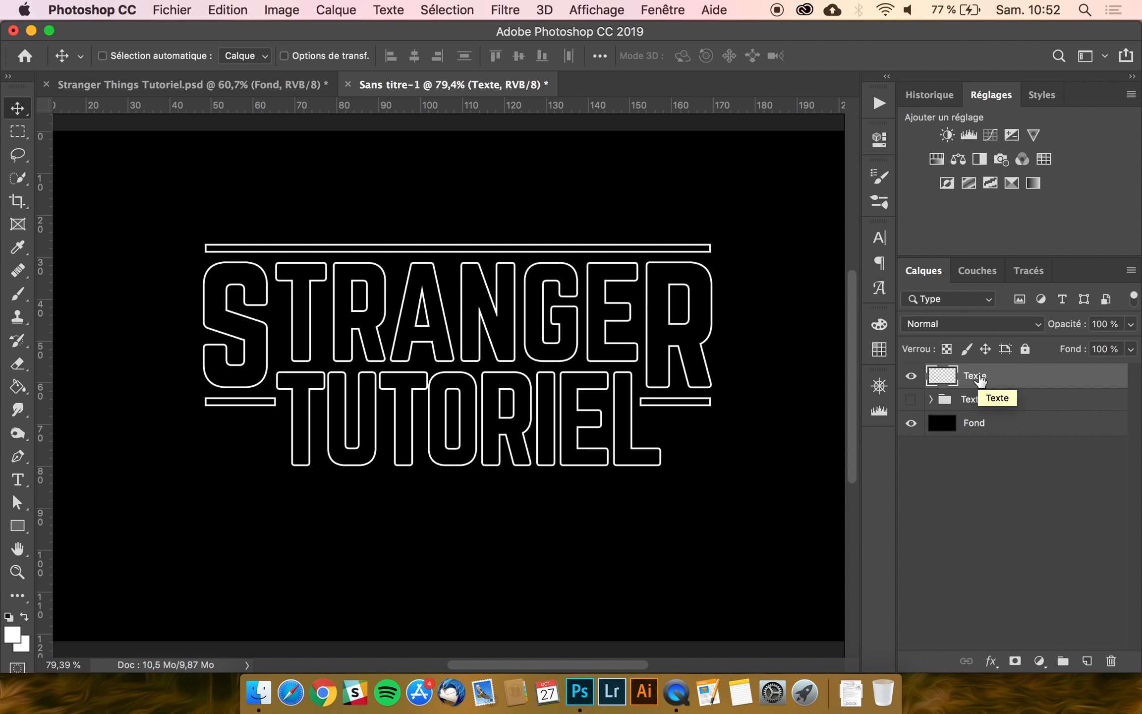
pyautogui.click(991, 661)
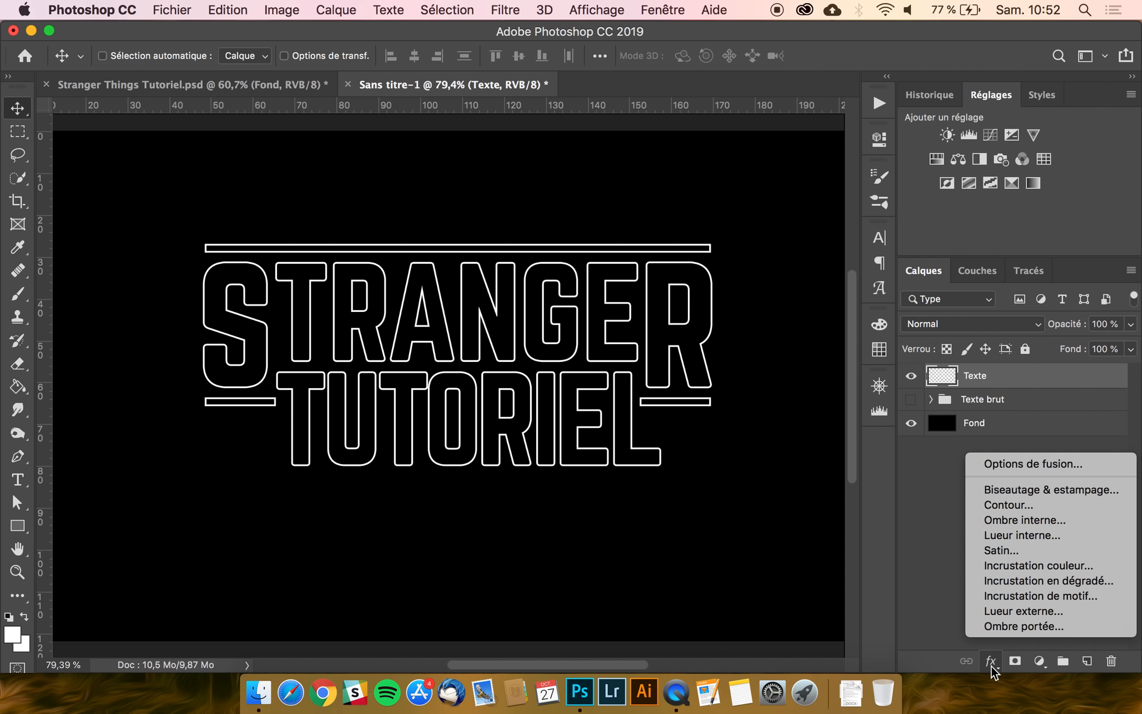
pyautogui.click(1038, 461)
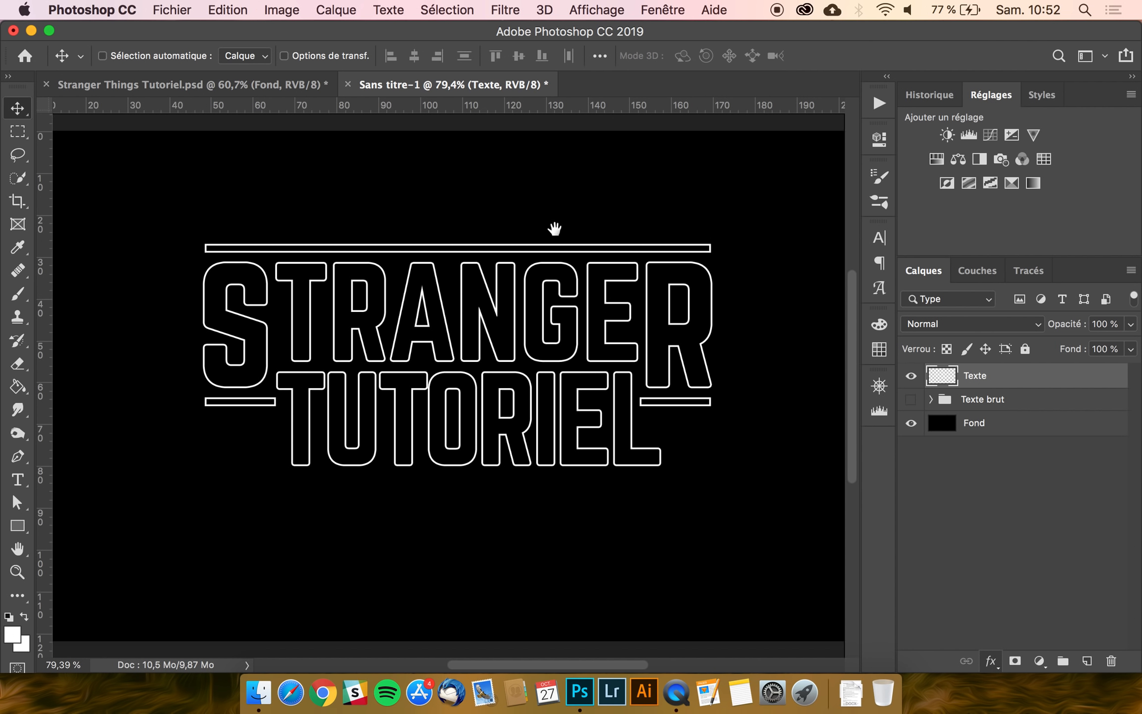
pyautogui.moveTo(508, 143); pyautogui.dragTo(698, 144)
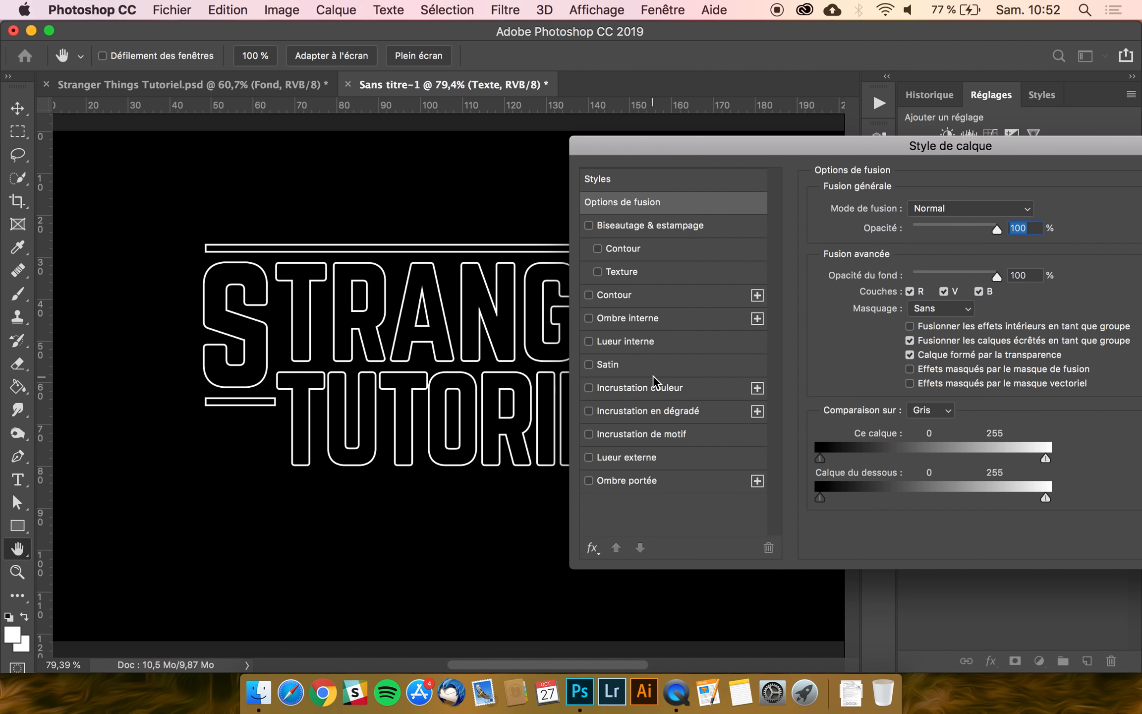
pyautogui.moveTo(706, 148); pyautogui.dragTo(477, 148)
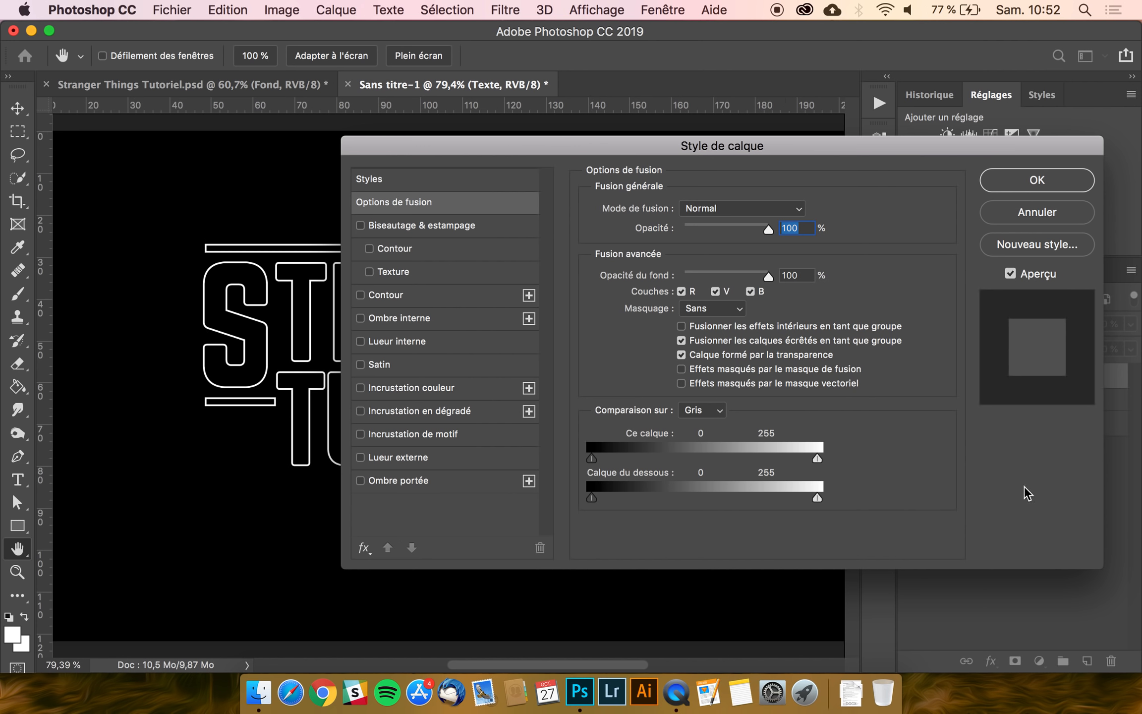
pyautogui.click(1036, 218)
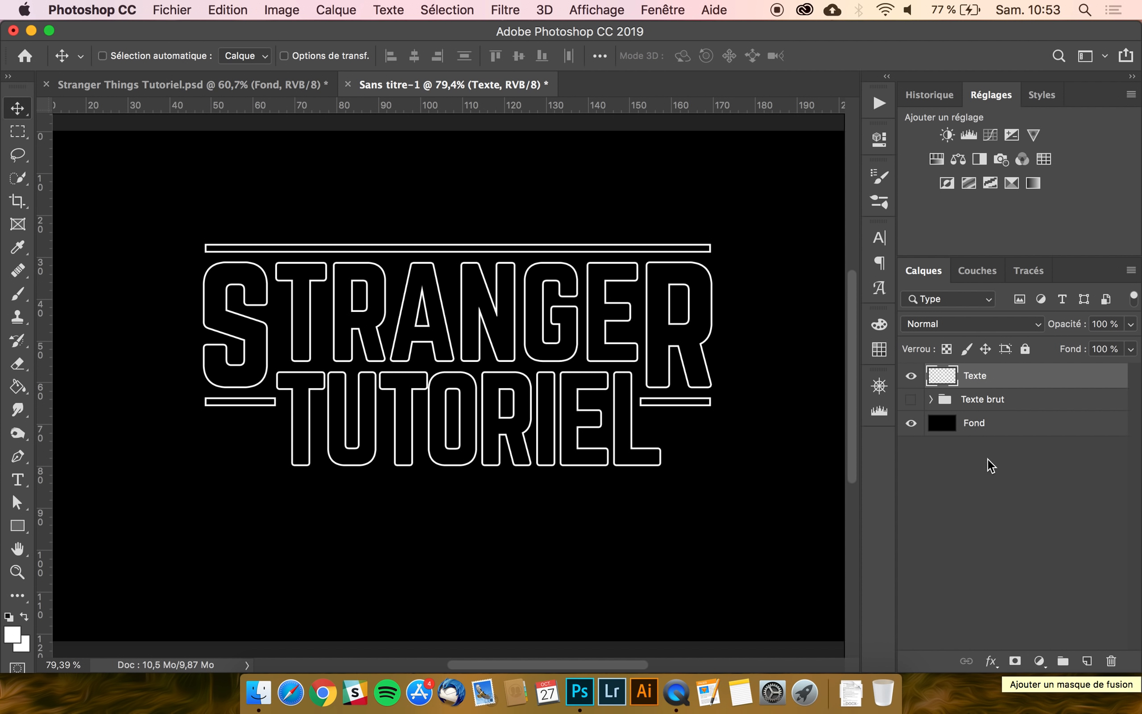
pyautogui.click(991, 661)
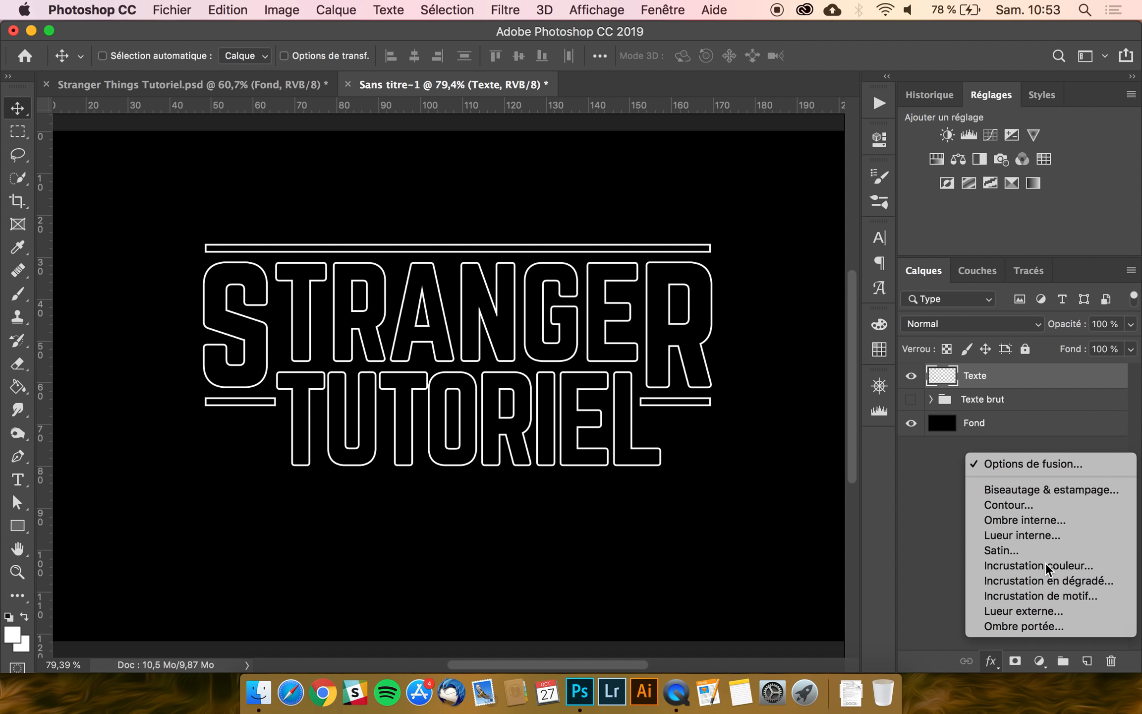
pyautogui.click(1046, 563)
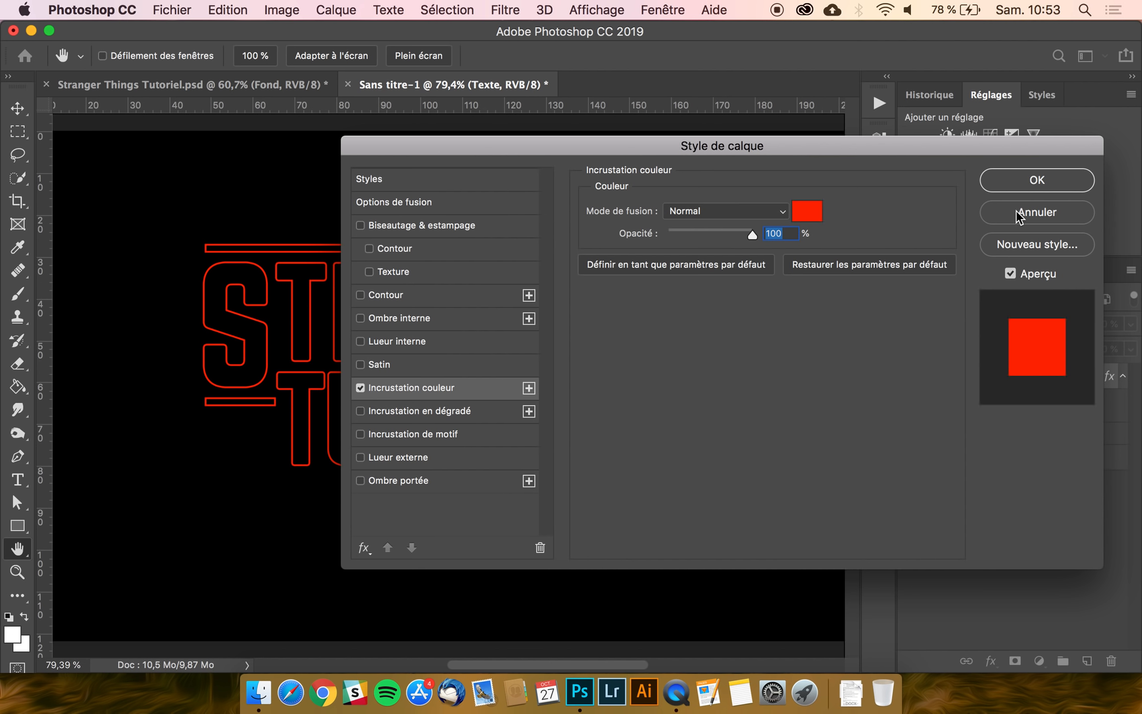
pyautogui.click(1021, 216)
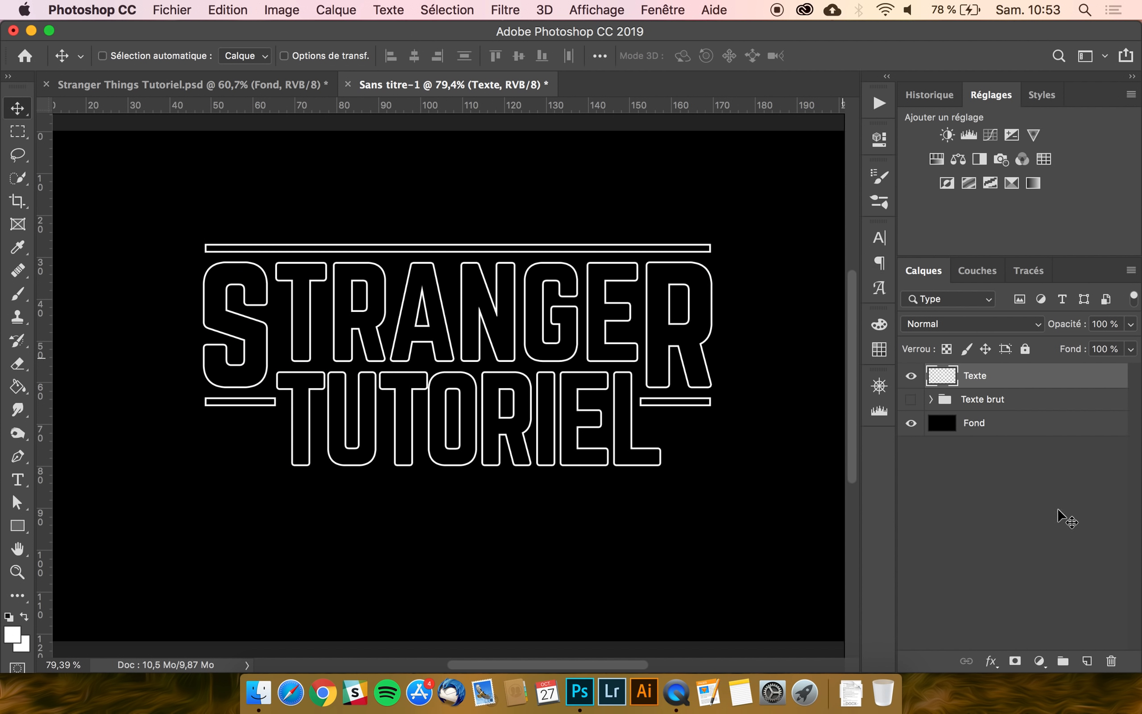
# - Add a pure red (ff0000) solid color fill layer above the "Texte" layer
pyautogui.click(1040, 661)
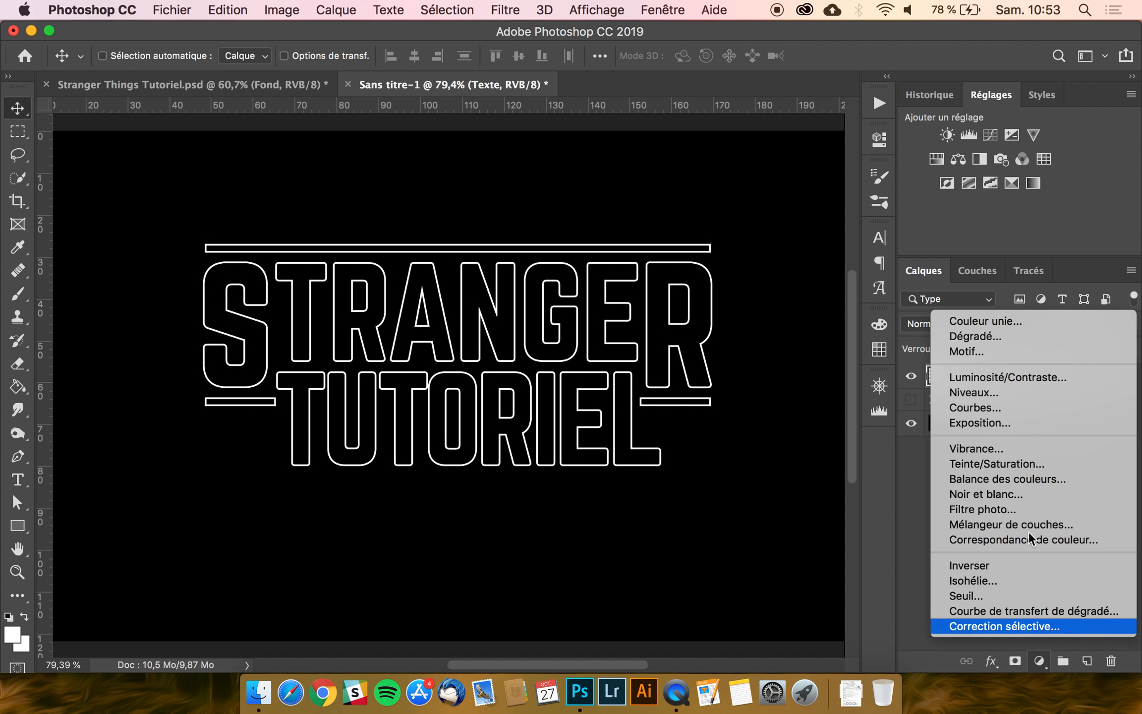
pyautogui.click(1003, 324)
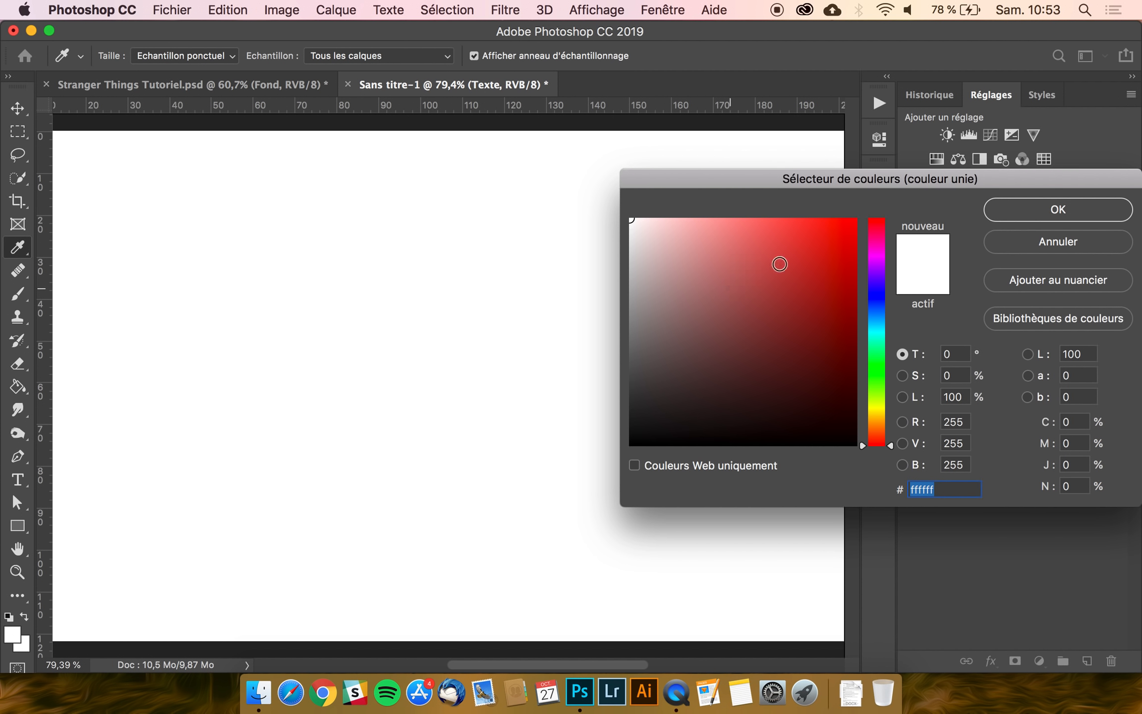
pyautogui.click(856, 219)
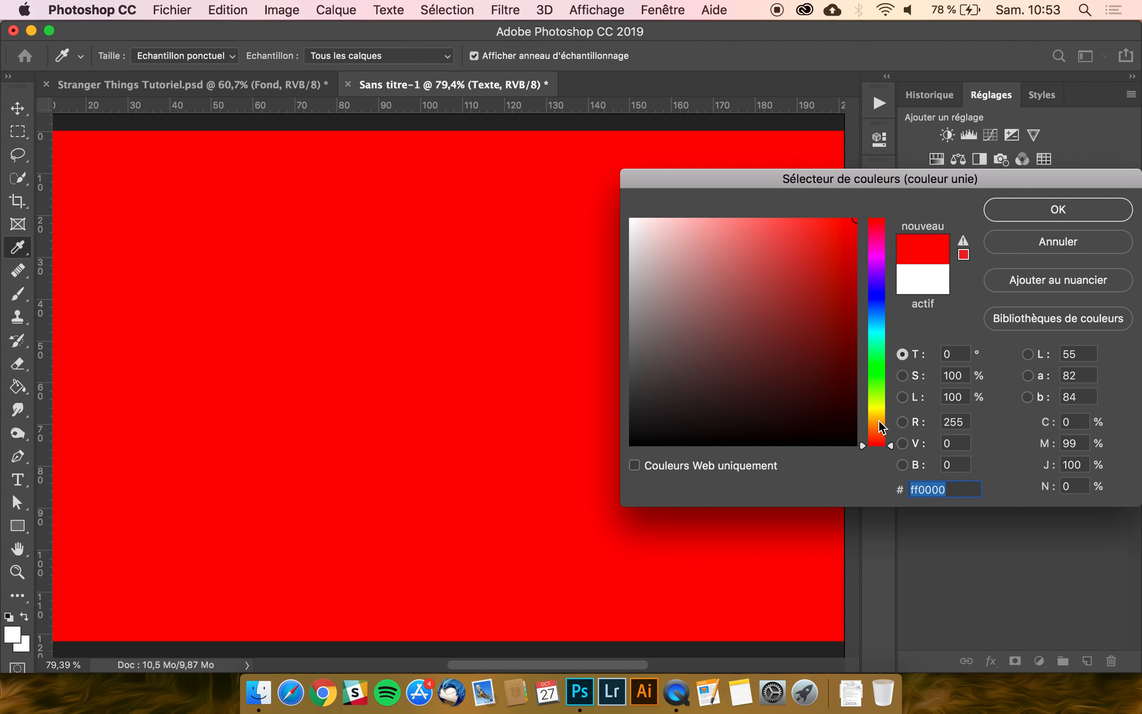
pyautogui.click(960, 491)
pyautogui.click(1051, 214)
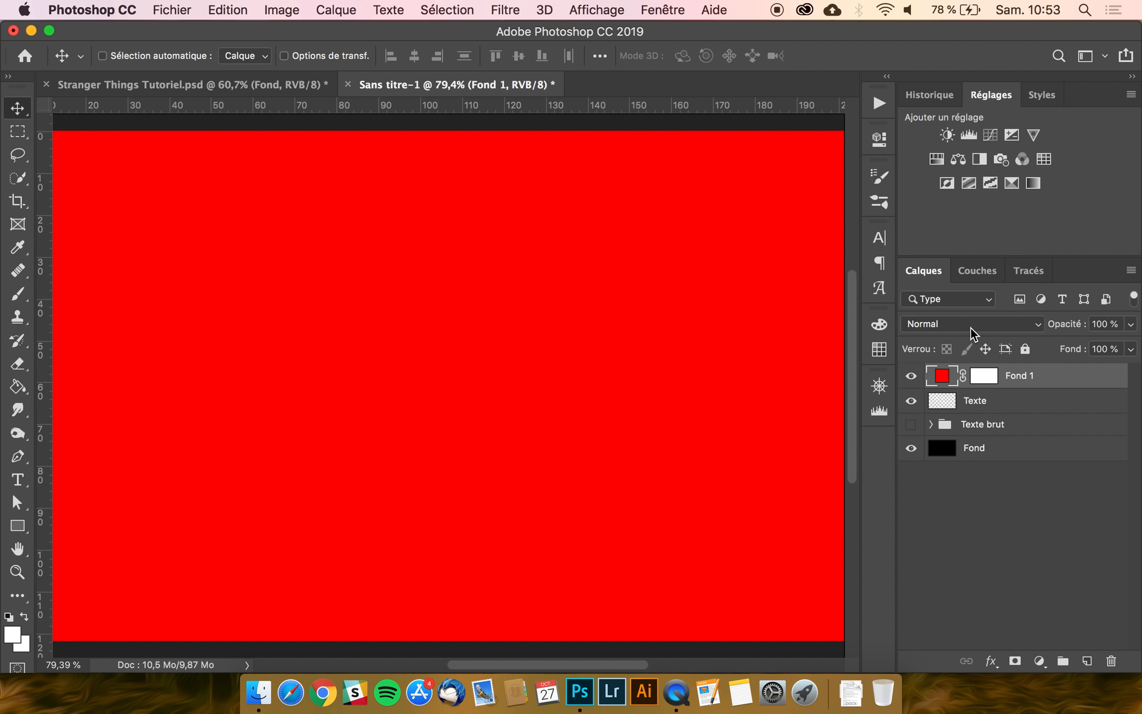
# - Set the red fill layer's blend mode to Produit so that only the title outlines are tinted
pyautogui.click(971, 326)
pyautogui.click(956, 377)
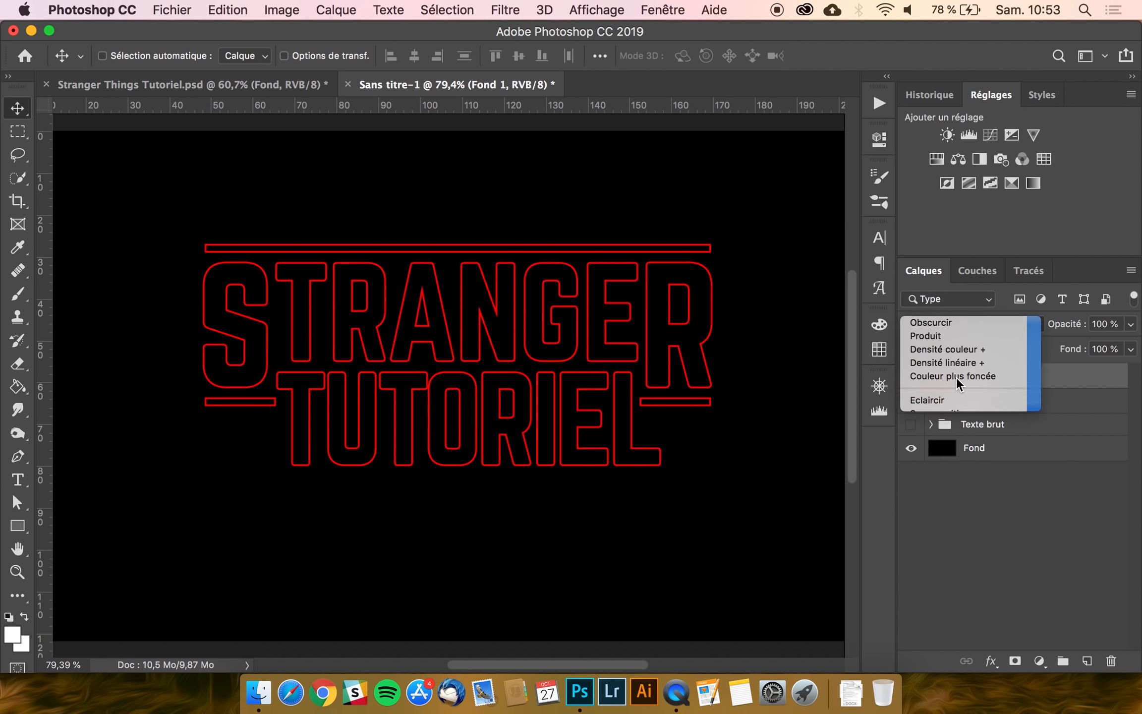
pyautogui.scroll(-2, 663, 484)
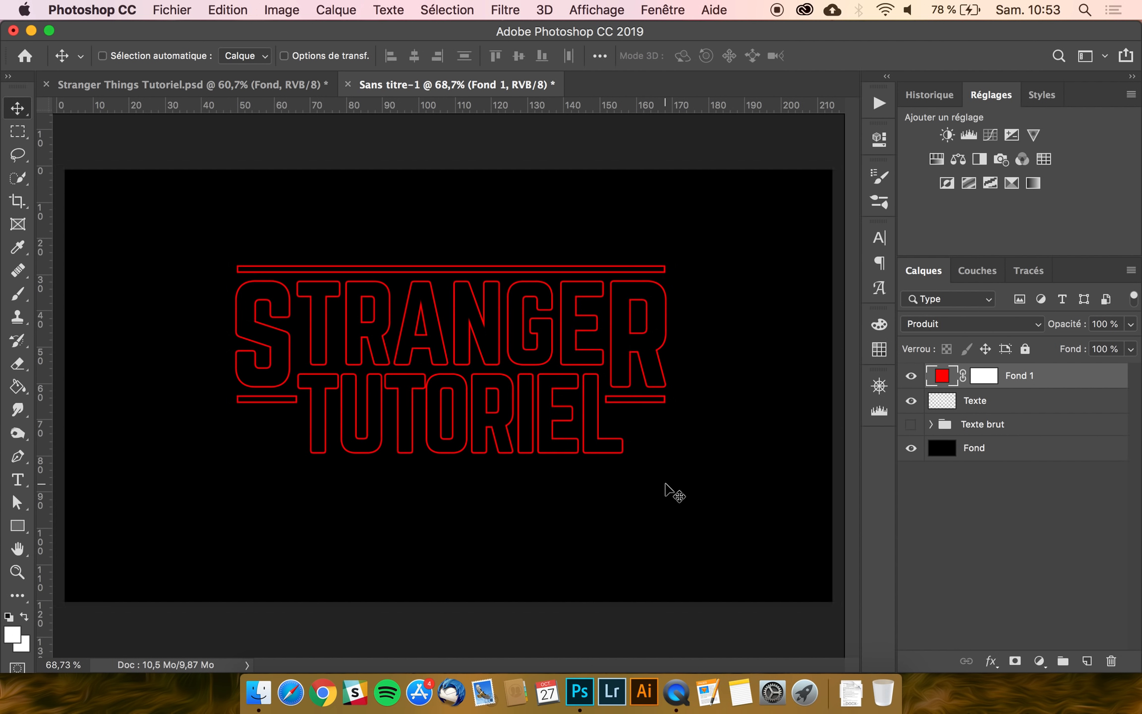
pyautogui.scroll(-1, 665, 484)
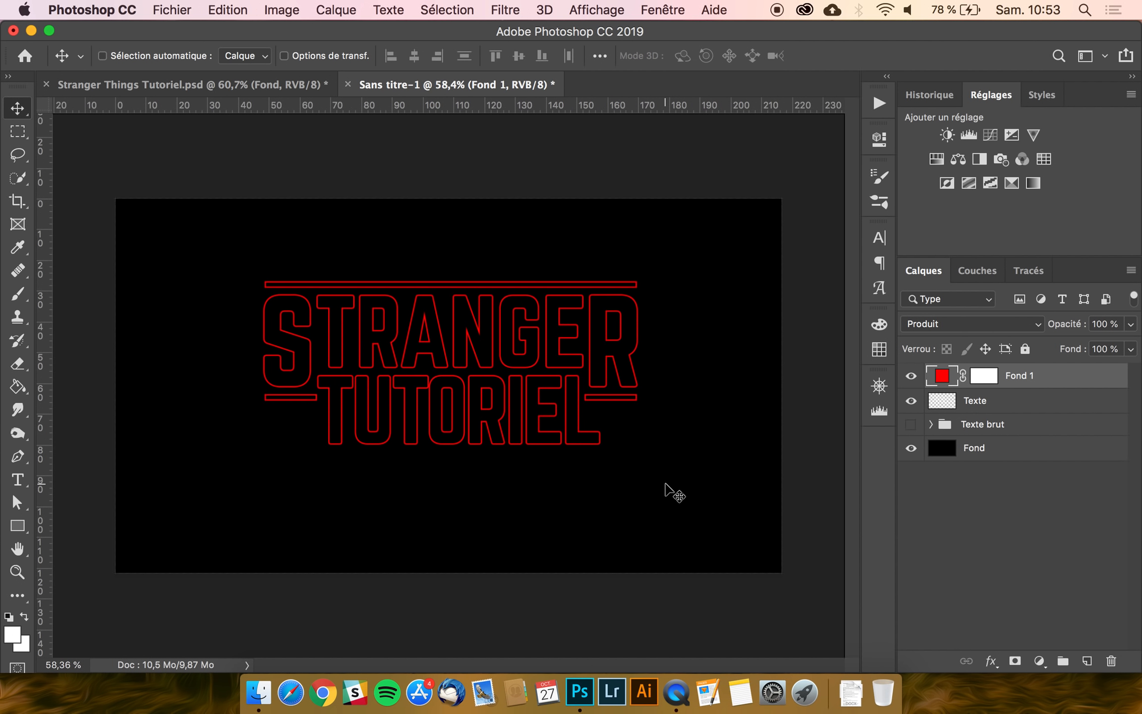
# - Center the merged "Texte" layer on the canvas horizontally and vertically, and try enlarging it proportionally
pyautogui.click(1011, 406)
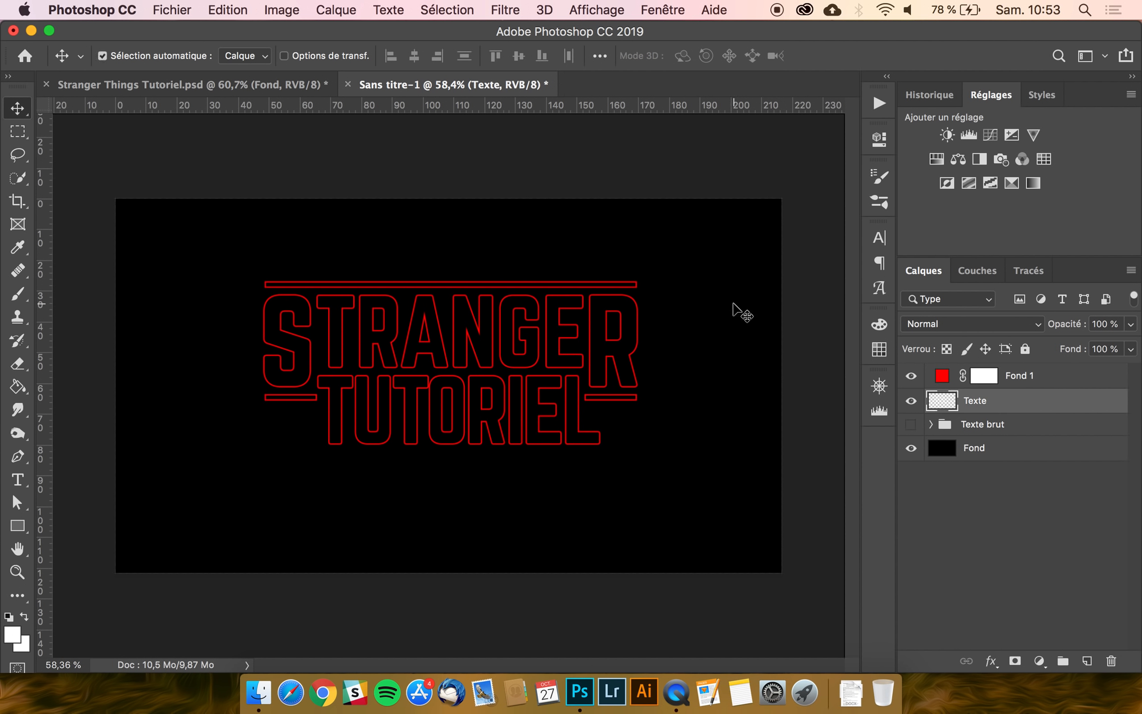
pyautogui.press('super+a')
pyautogui.click(416, 56)
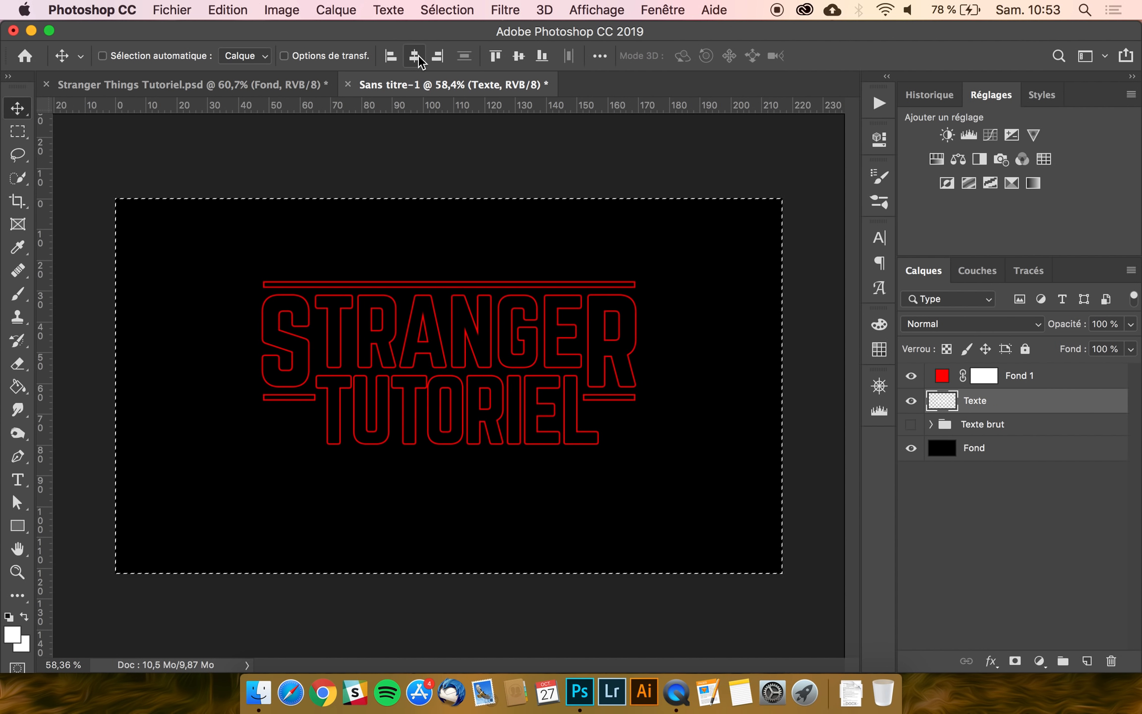
pyautogui.click(519, 56)
pyautogui.press('super+d')
pyautogui.press('super+t')
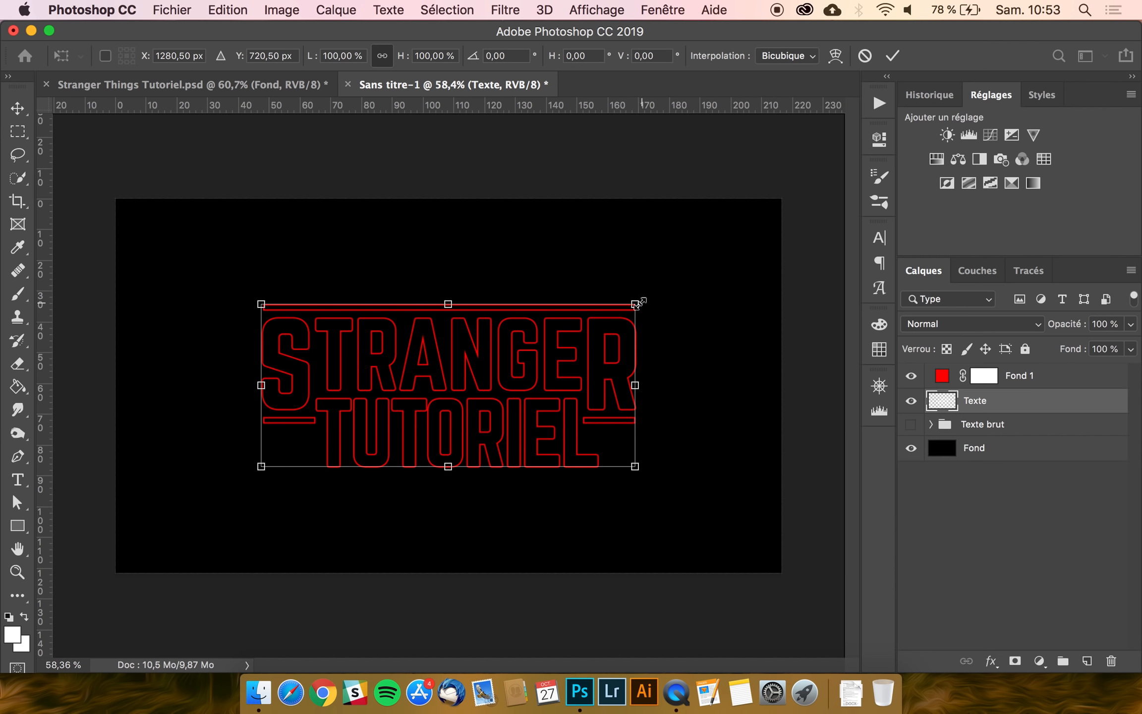
pyautogui.moveTo(639, 302); pyautogui.dragTo(689, 278)
pyautogui.press('Return')
# - Delete the merged "Texte" layer and show the original "Texte brut" group again
pyautogui.press('BackSpace')
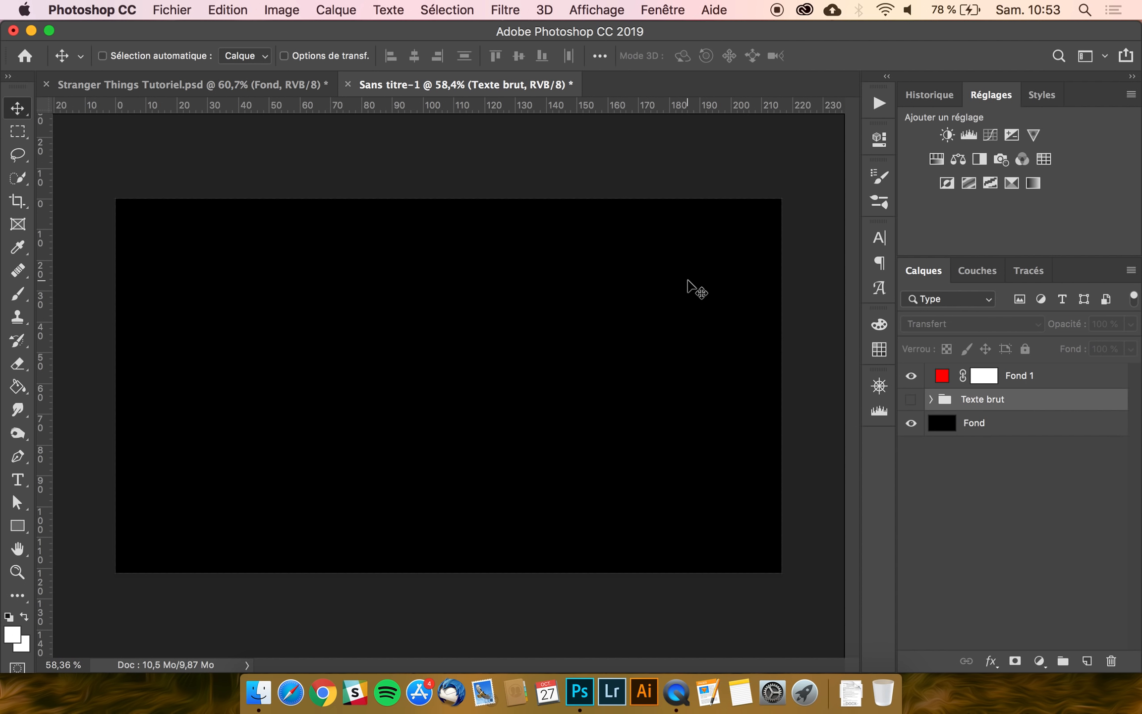
pyautogui.click(912, 400)
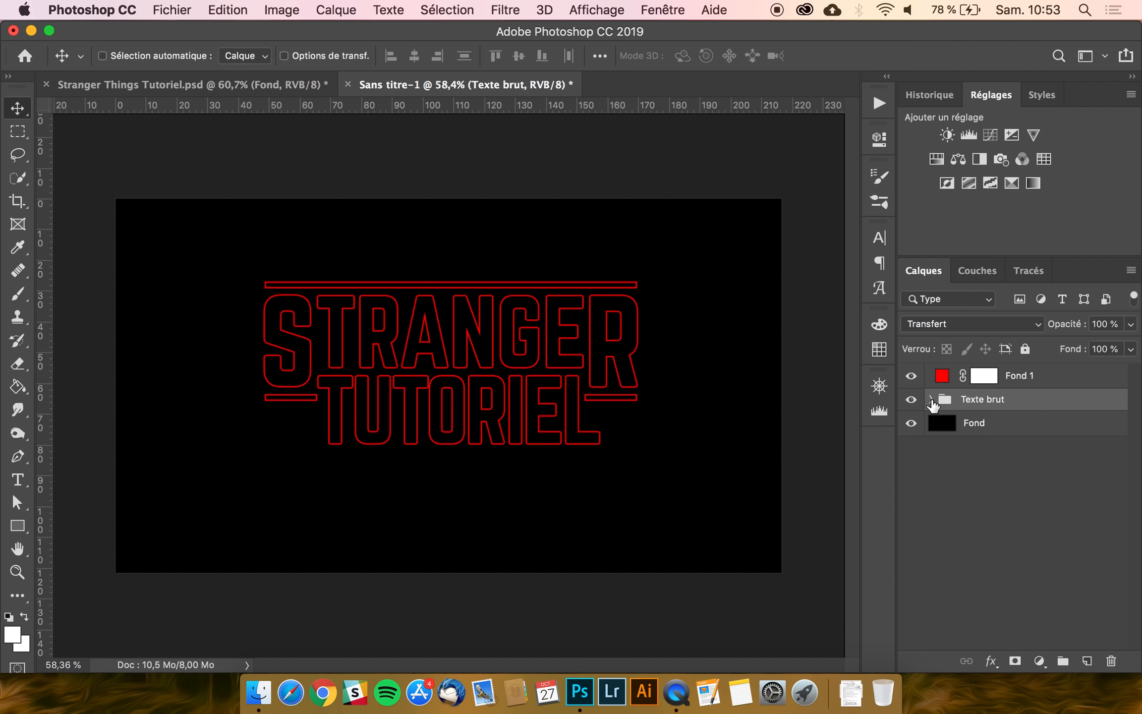
pyautogui.click(932, 399)
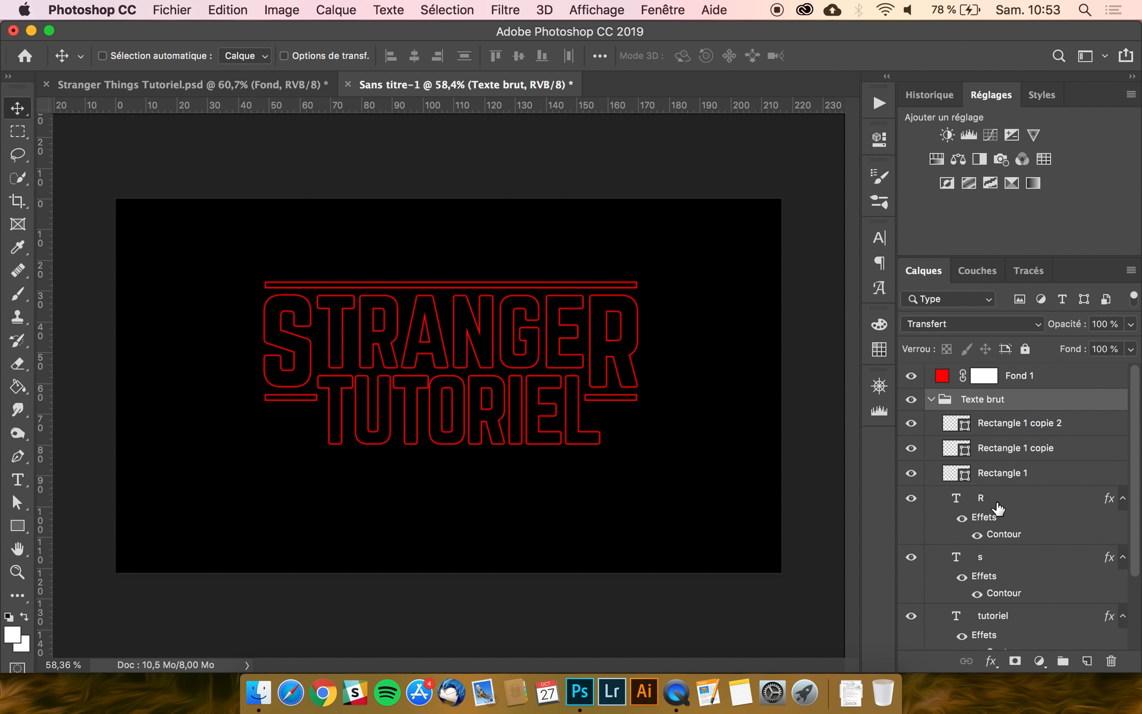
pyautogui.click(931, 400)
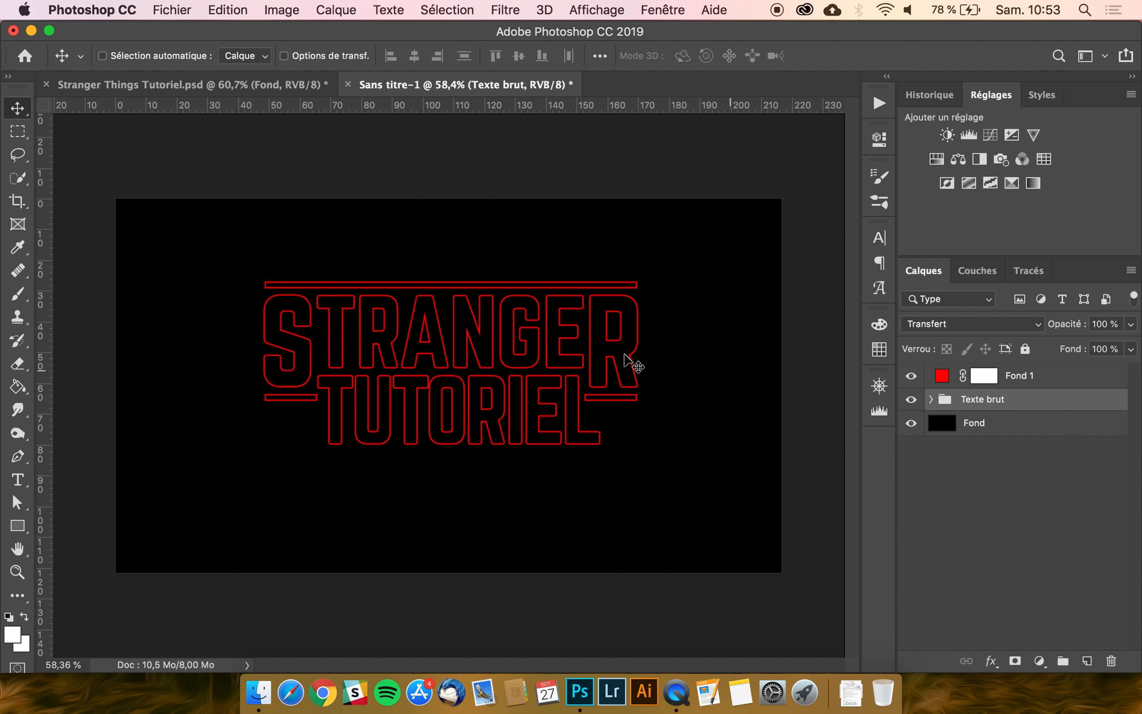
# - Scale the "Texte brut" group proportionally to about 128 % and center it on the canvas
pyautogui.press('super+t')
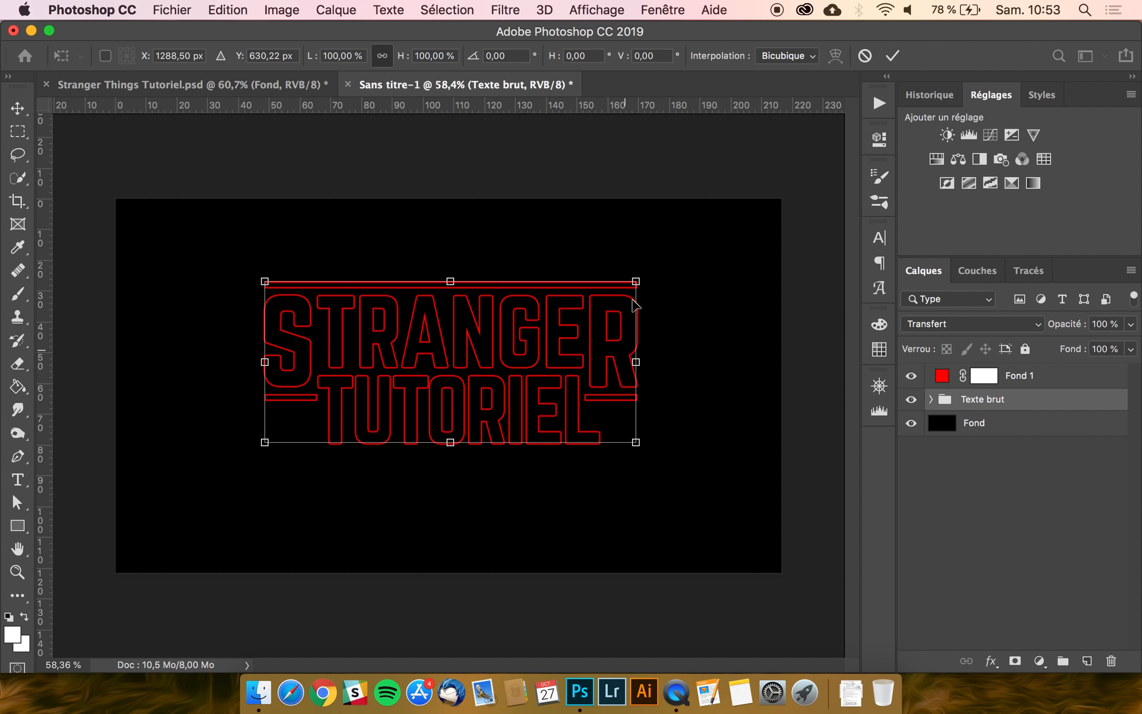
pyautogui.moveTo(637, 280); pyautogui.dragTo(688, 258)
pyautogui.moveTo(629, 305); pyautogui.dragTo(627, 327)
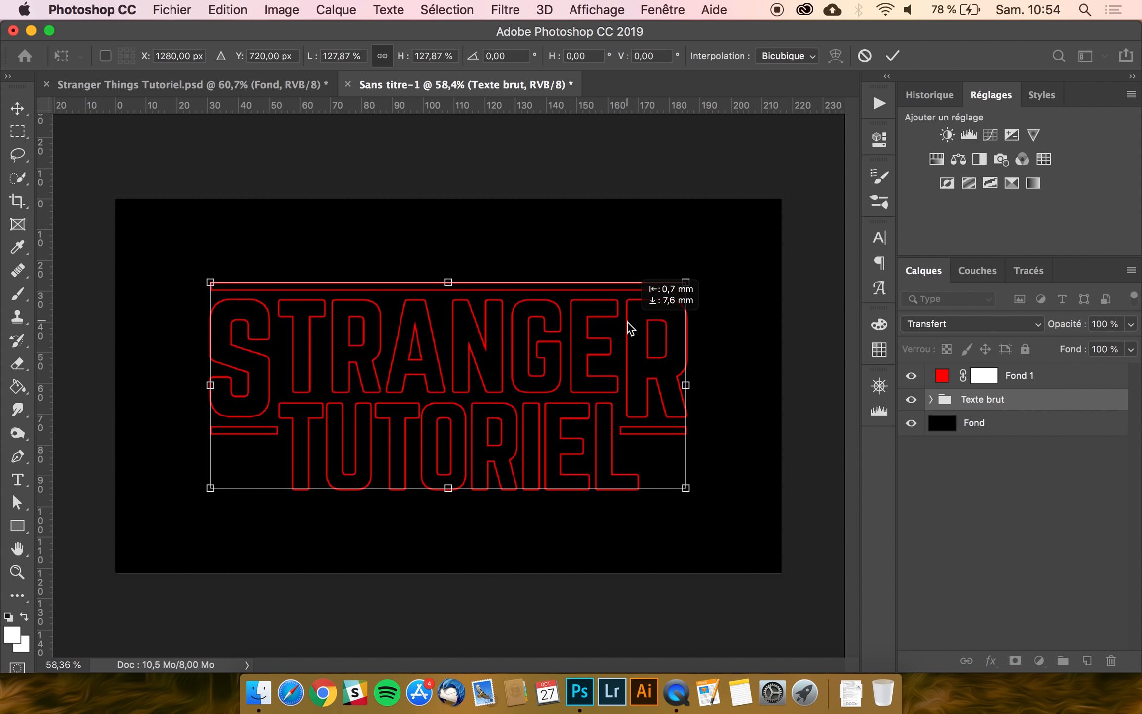
pyautogui.press('Return')
pyautogui.press('super+a')
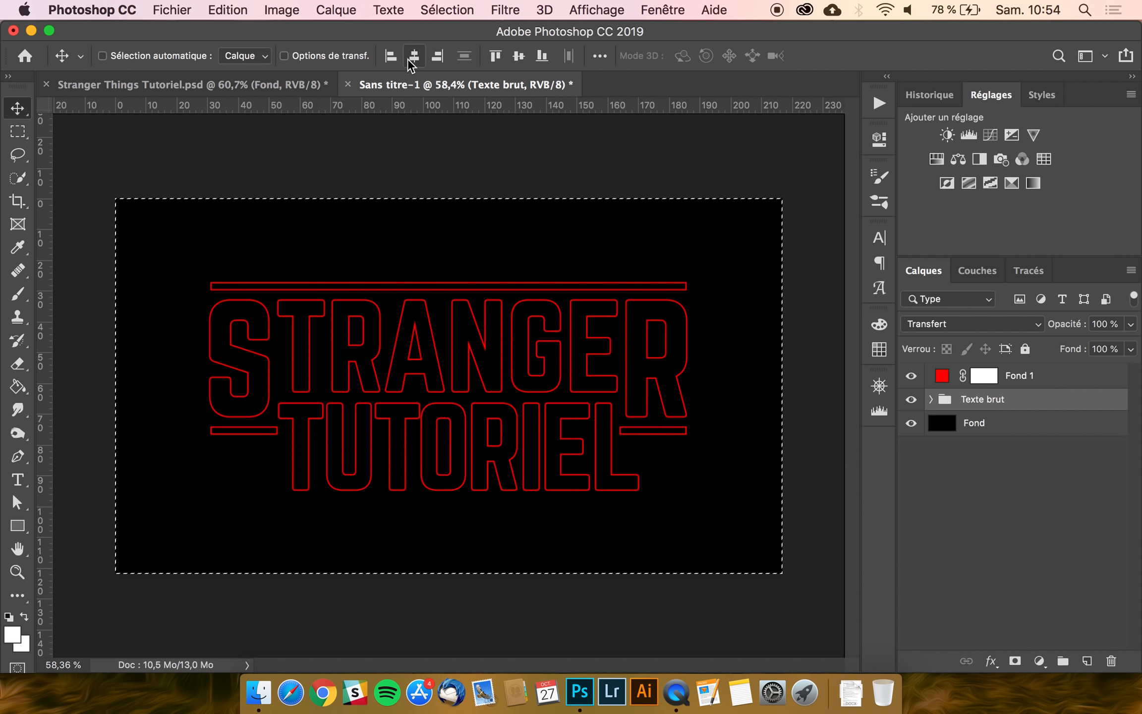
pyautogui.click(518, 56)
pyautogui.press('super+d')
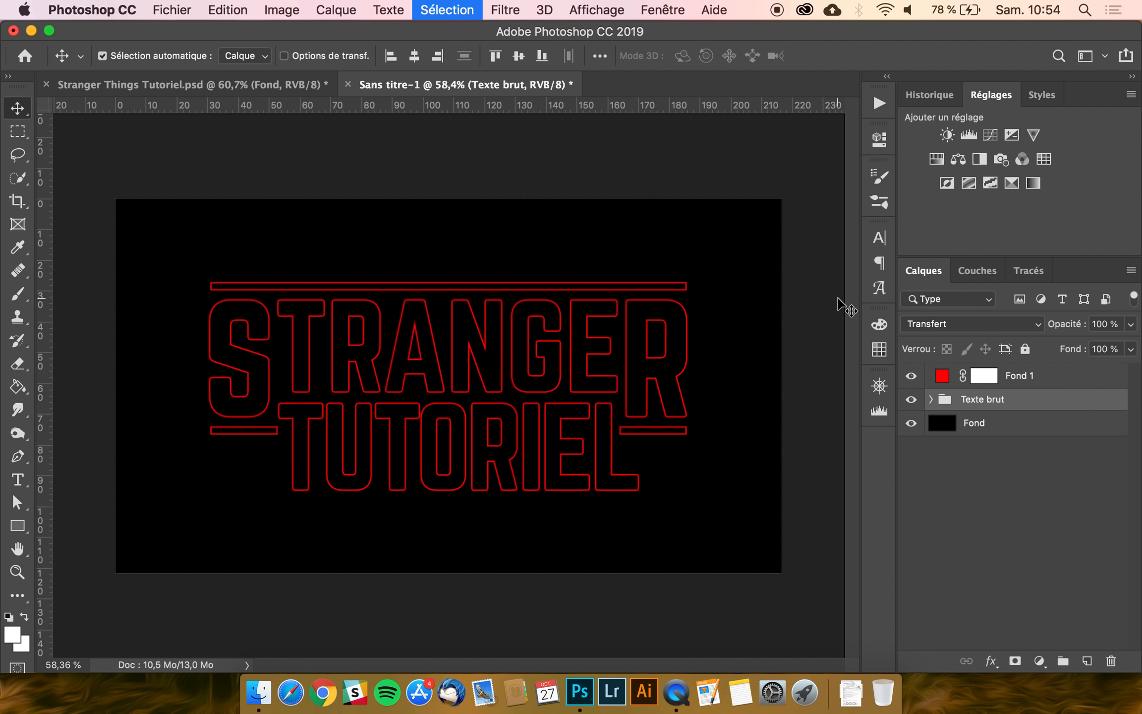
# - Duplicate the enlarged "Texte brut" group, hide the original and merge the copy into a single layer
pyautogui.press('super+j')
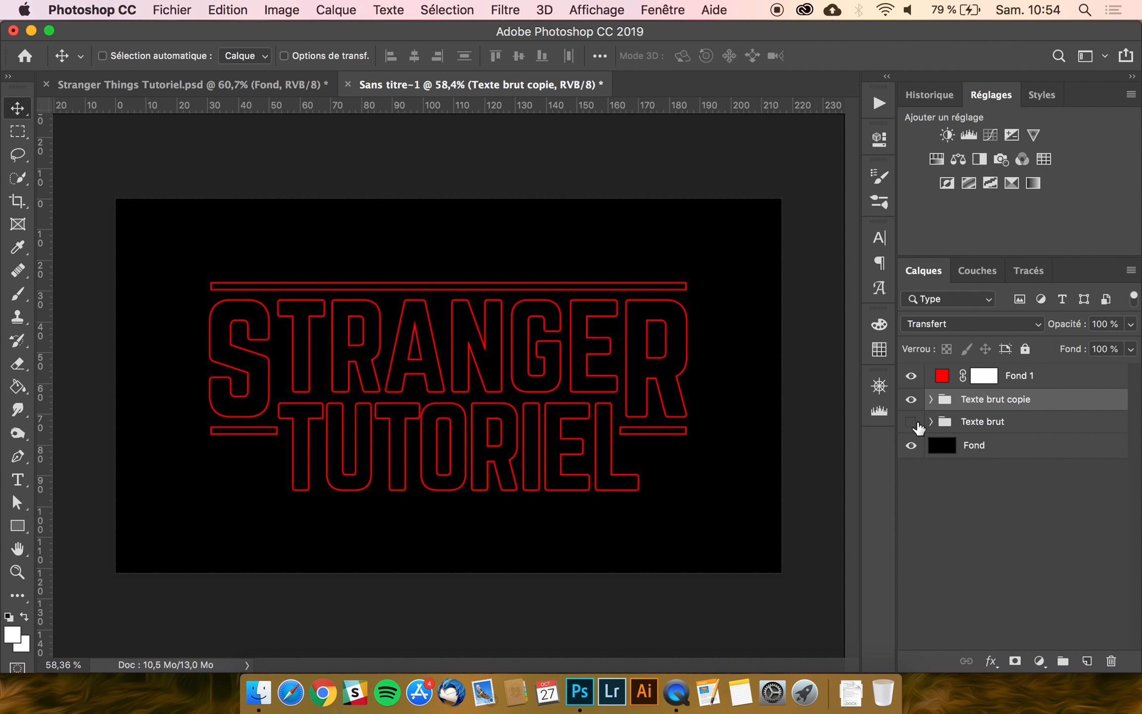
pyautogui.rightClick(991, 409)
pyautogui.scroll(-3, 948, 474)
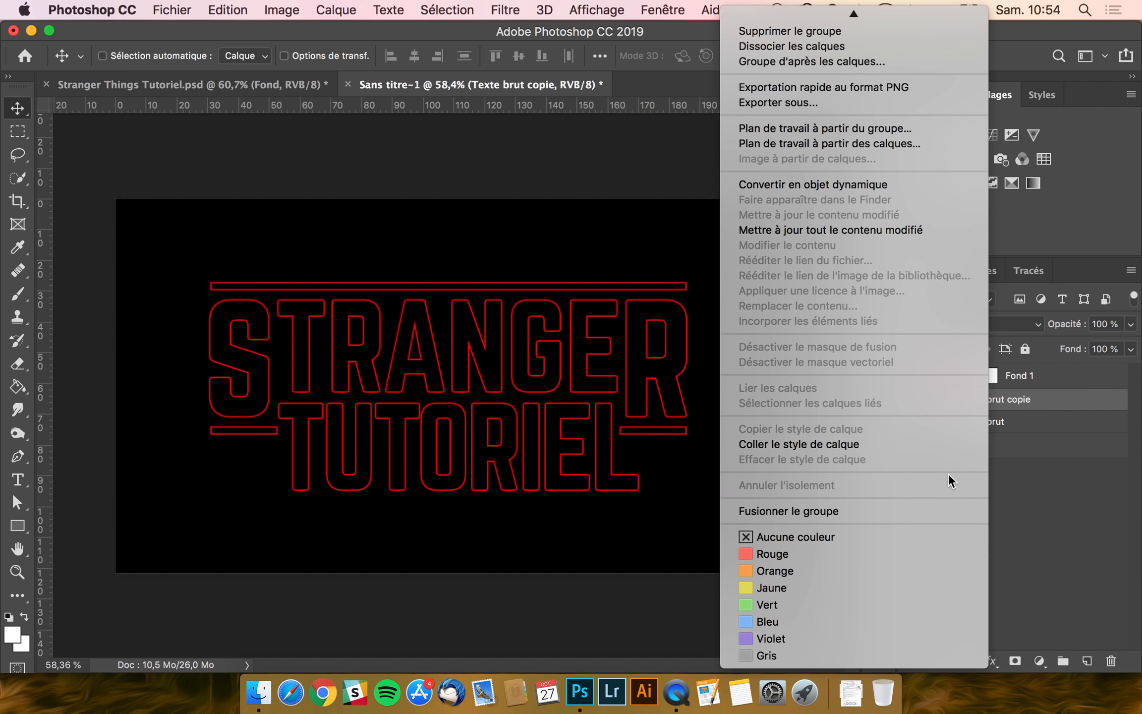
pyautogui.click(800, 515)
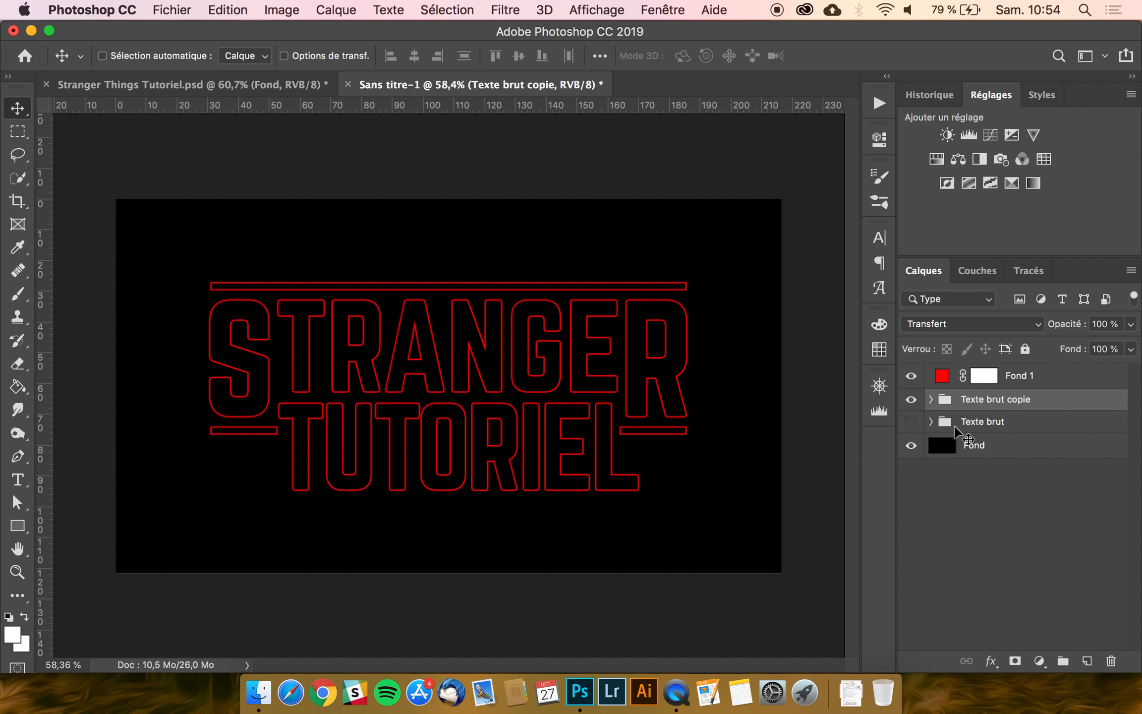
# - Rename the merged copy of the enlarged title "Texte"
pyautogui.doubleClick(986, 399)
pyautogui.write('Texte')
pyautogui.press('Return')
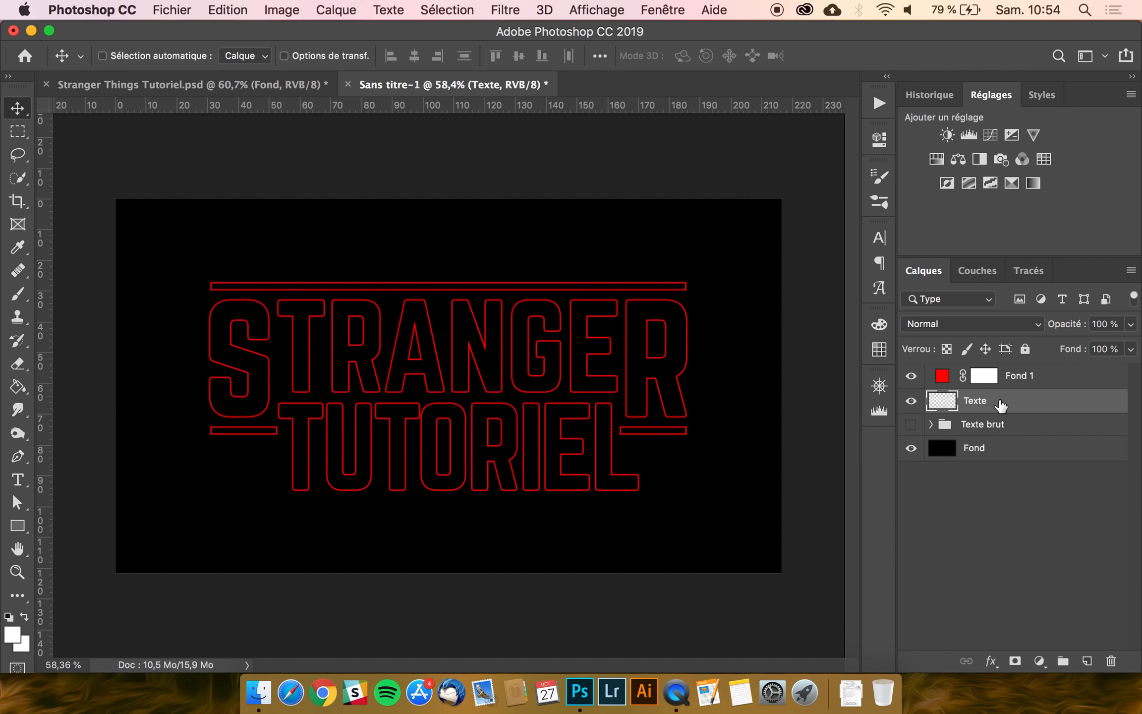
pyautogui.press('super+t')
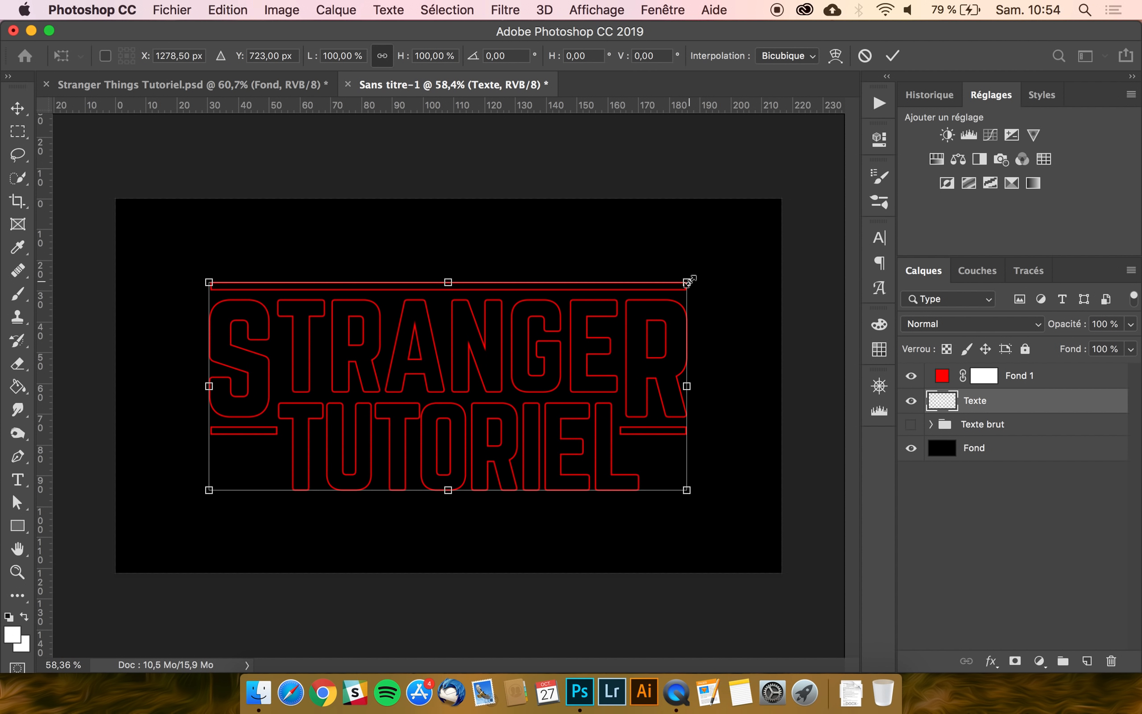
pyautogui.moveTo(688, 278); pyautogui.dragTo(770, 239)
pyautogui.press('super+z')
pyautogui.press('Escape')
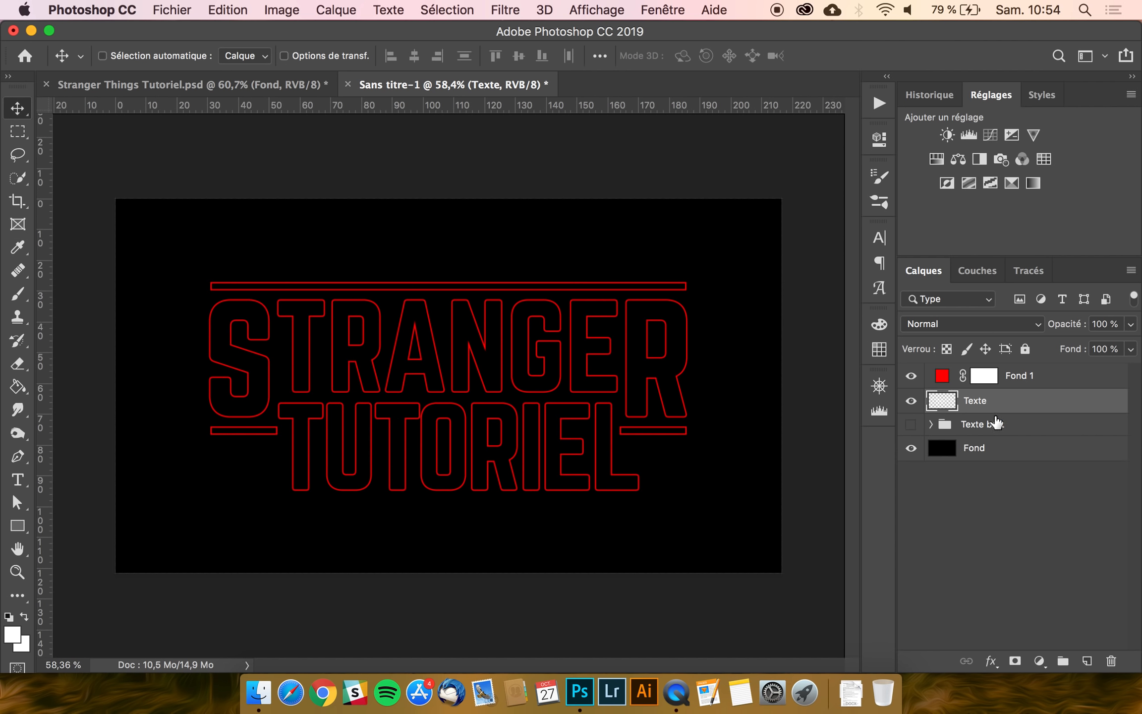
# - Add an outer glow (Lueur externe) in pure red (ff0000) to the "Texte" layer
pyautogui.click(992, 661)
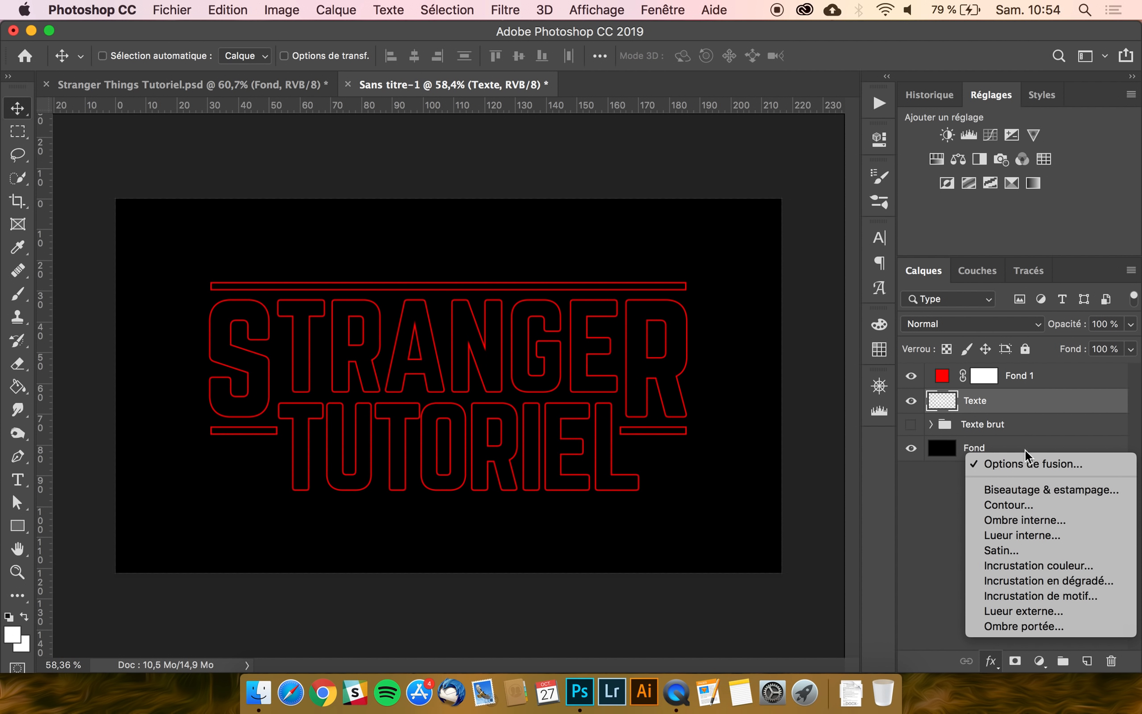
pyautogui.click(1023, 463)
pyautogui.moveTo(479, 151); pyautogui.dragTo(709, 148)
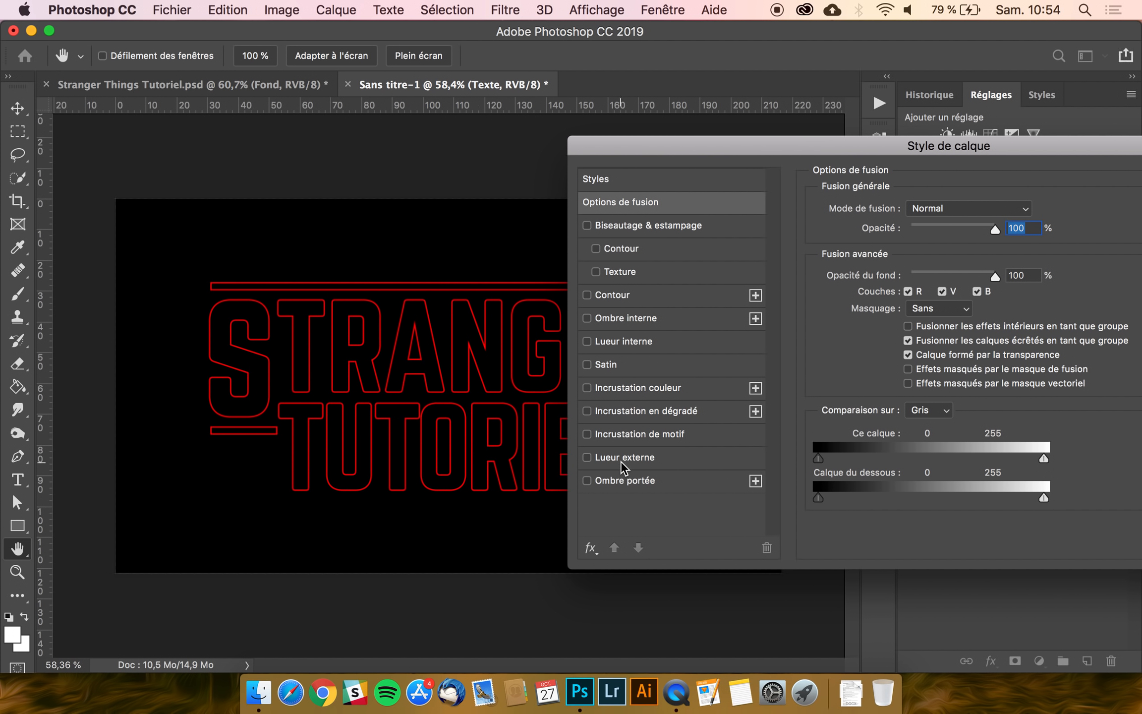
pyautogui.click(622, 459)
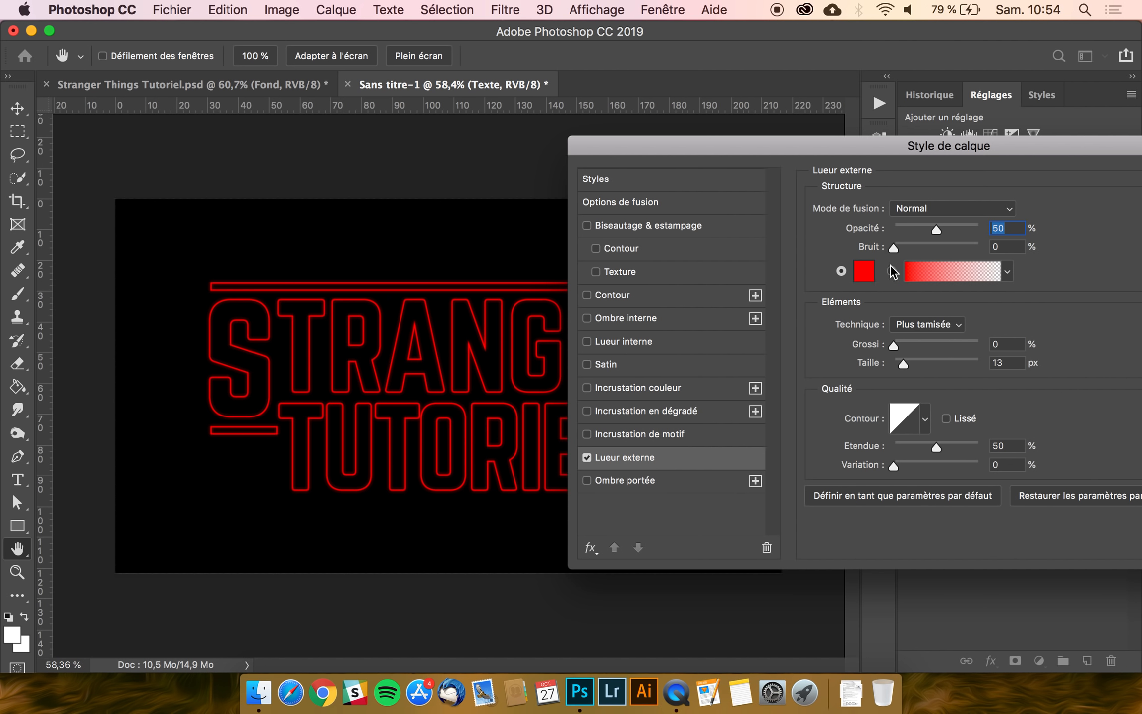
pyautogui.click(868, 272)
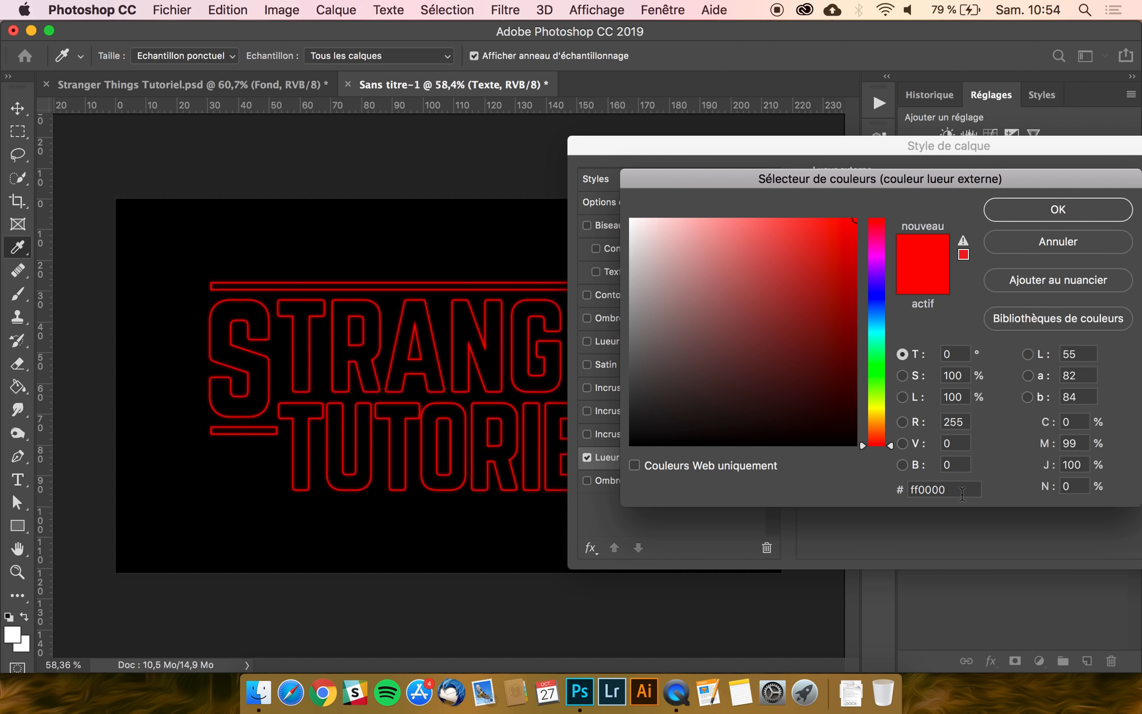
pyautogui.click(1038, 217)
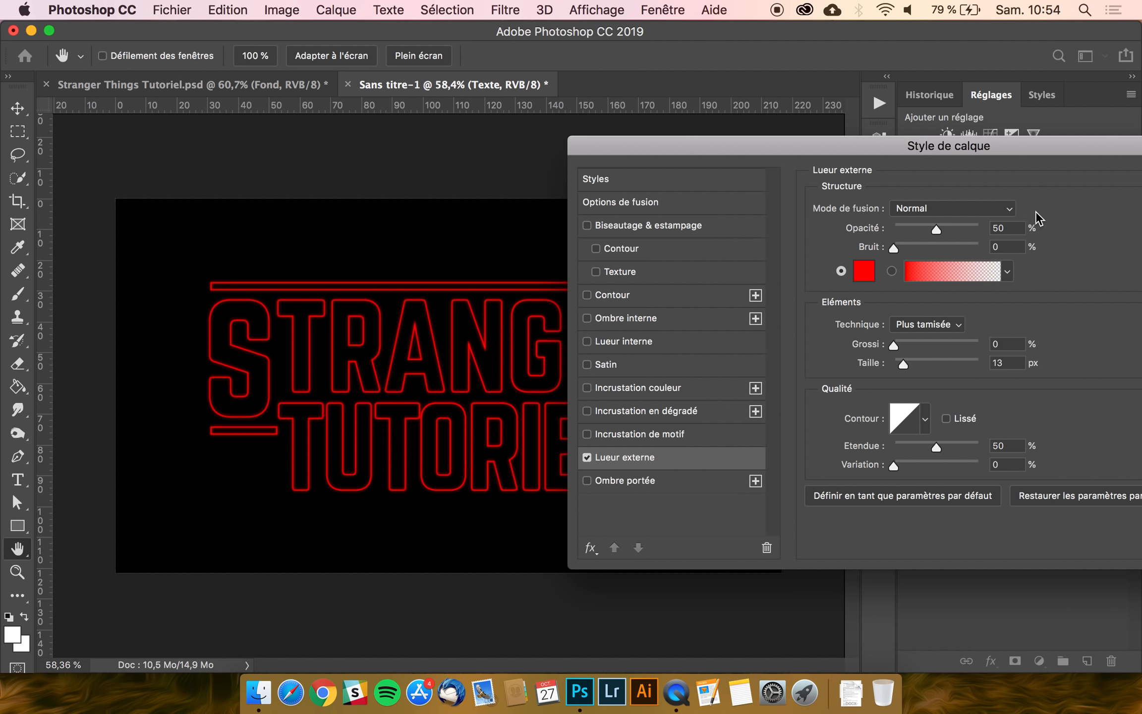
# - Set the outer glow's size to 15 px with the Plus tamisée technique and apply the layer style
pyautogui.click(920, 325)
pyautogui.click(920, 325)
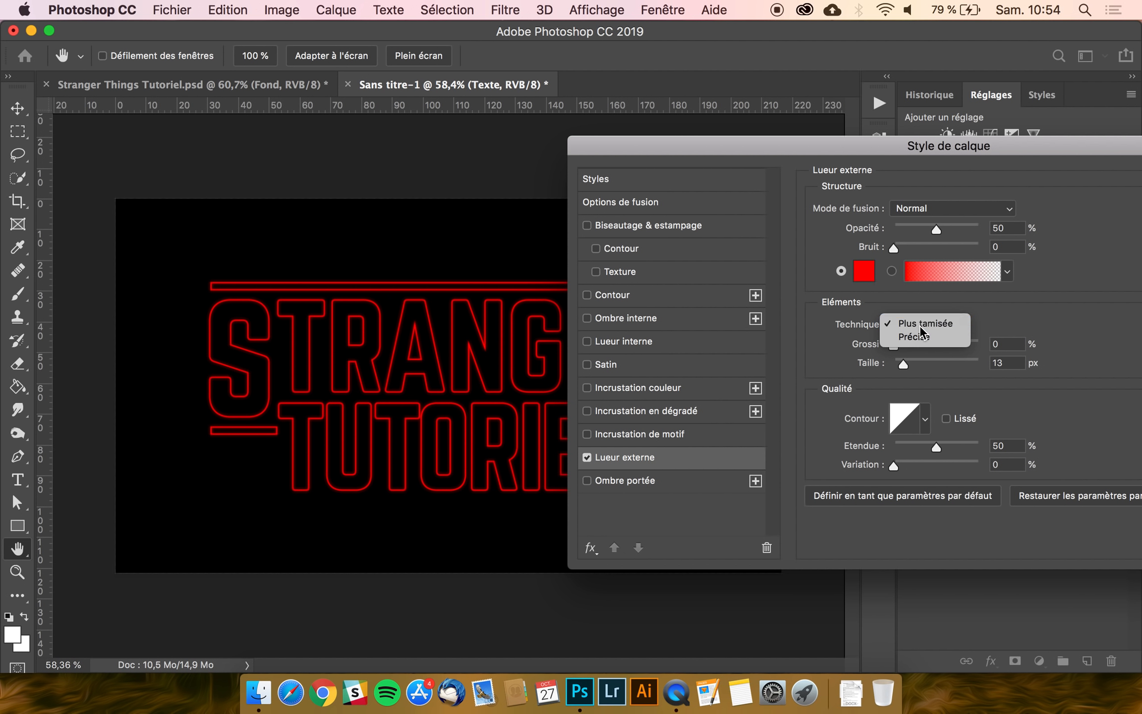
pyautogui.click(894, 248)
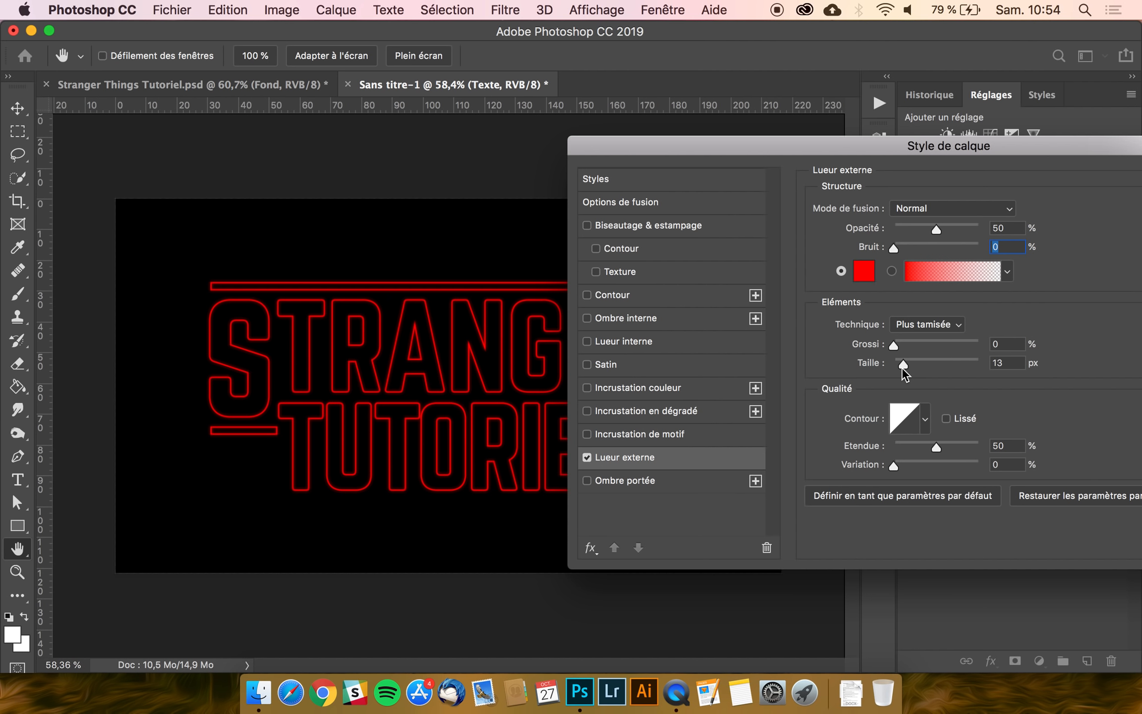
pyautogui.moveTo(903, 367); pyautogui.dragTo(906, 368)
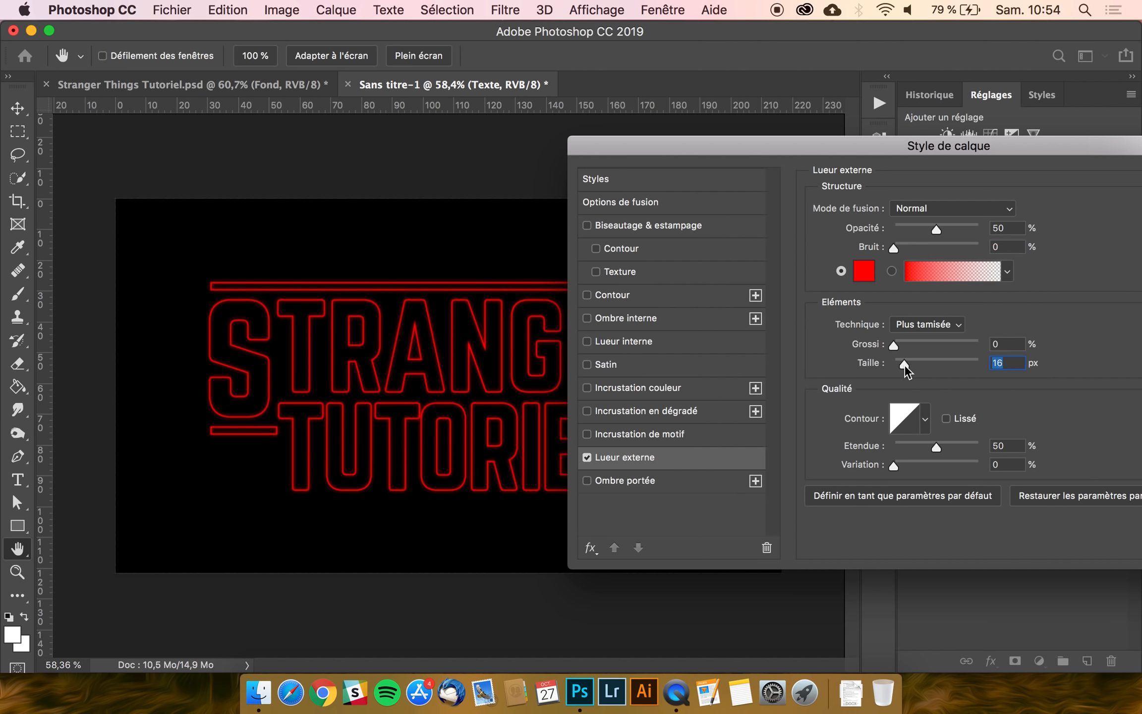
pyautogui.write('15')
pyautogui.press('Return')
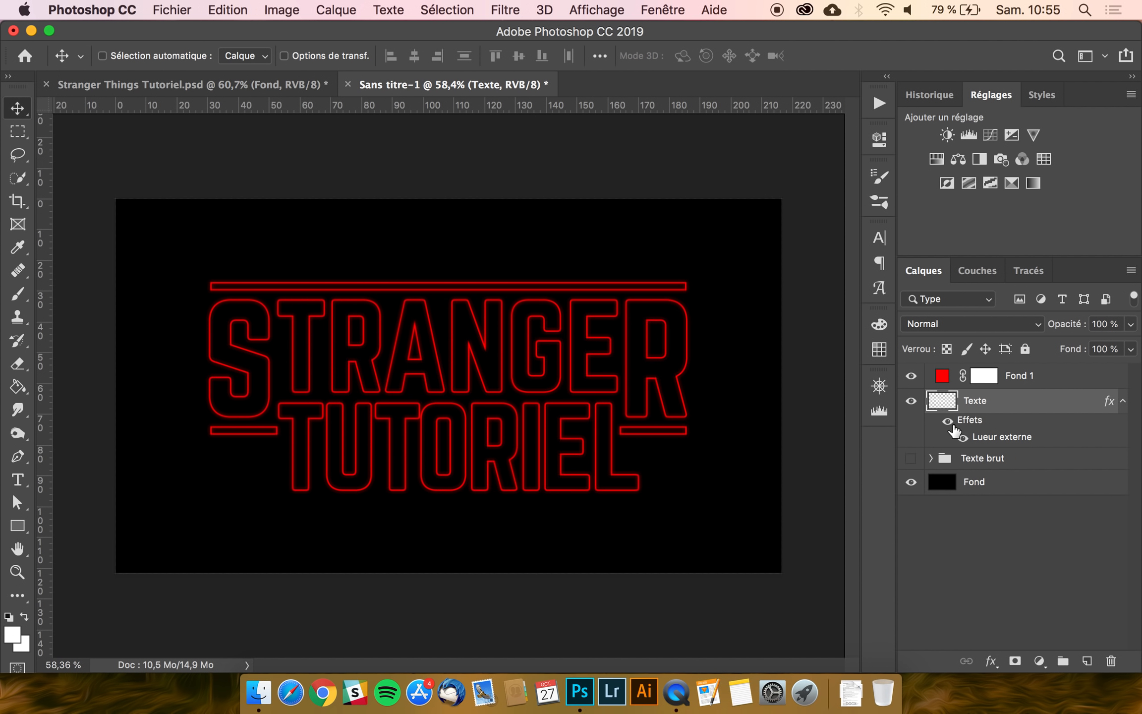
# - Add a layer mask to the "Texte" layer and prepare a soft round black brush at 40 % opacity
pyautogui.press('super+0')
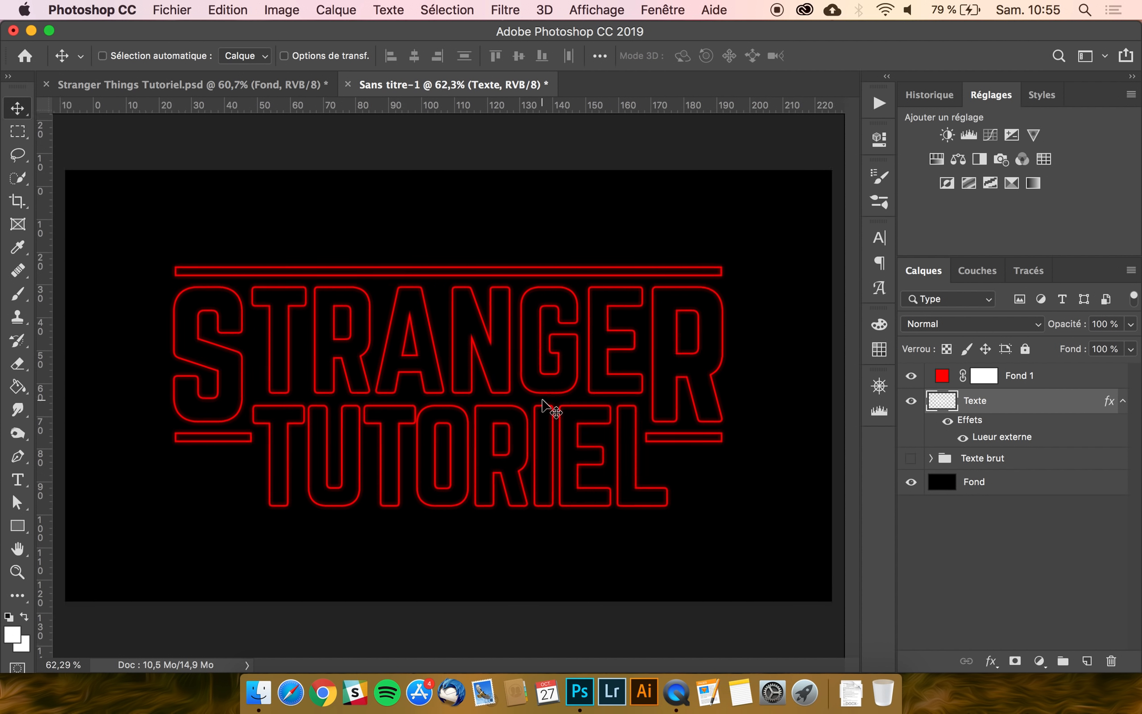
pyautogui.click(1014, 662)
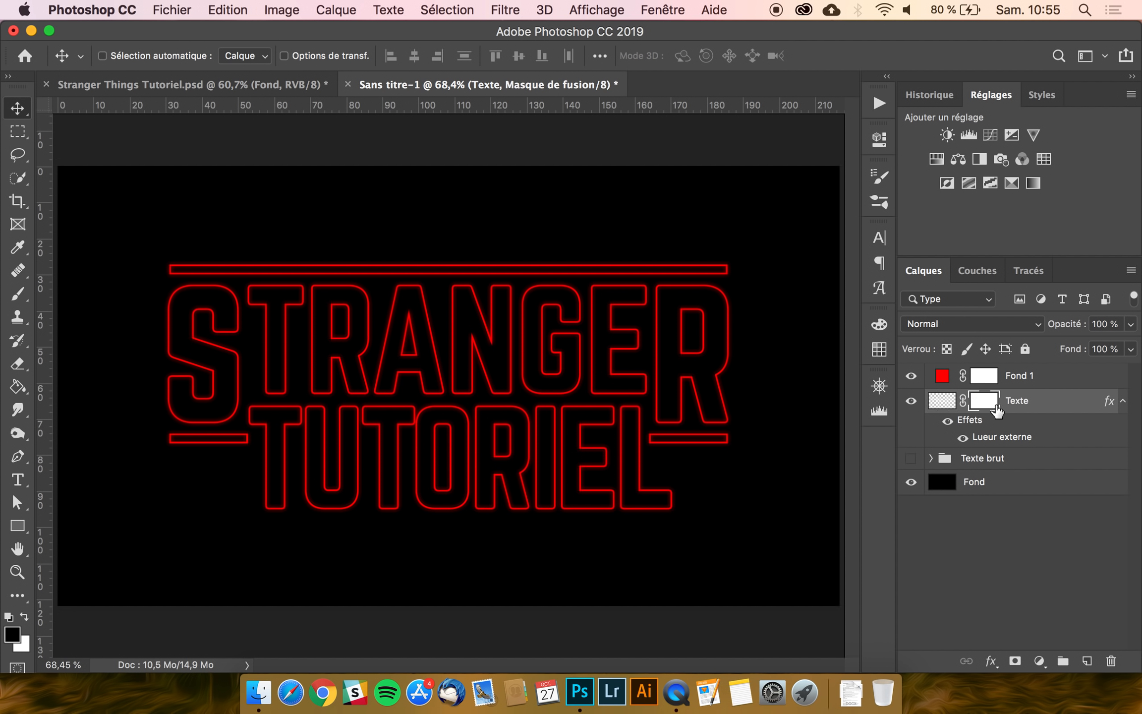
pyautogui.click(18, 295)
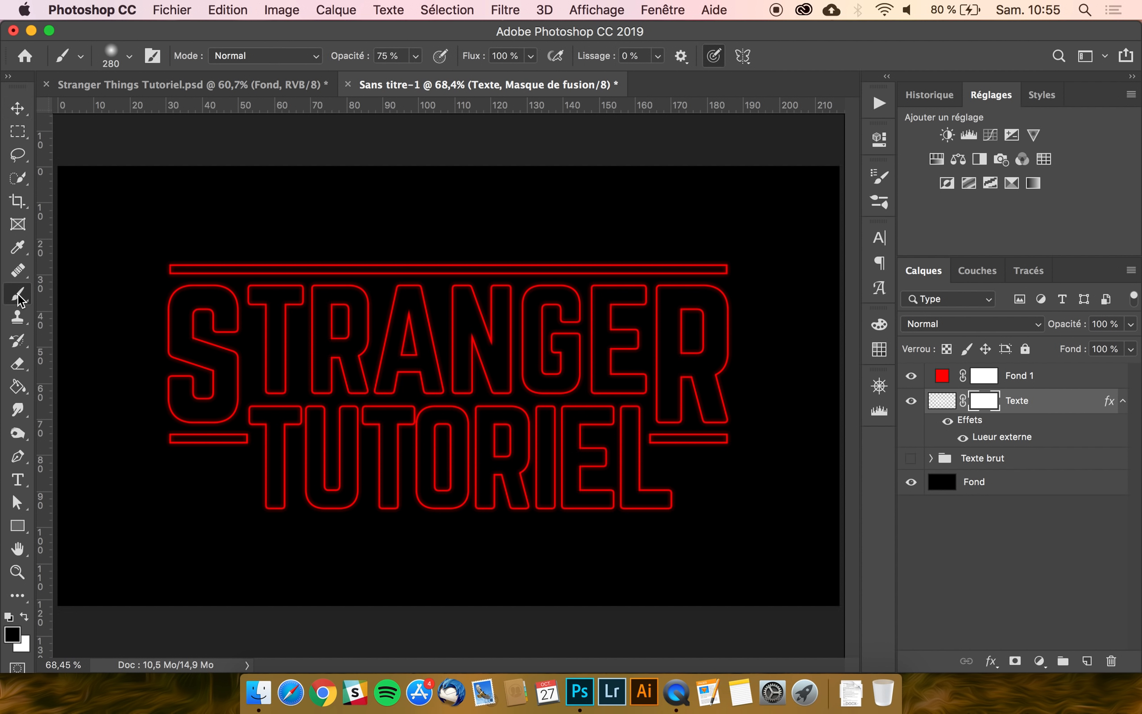
pyautogui.click(416, 56)
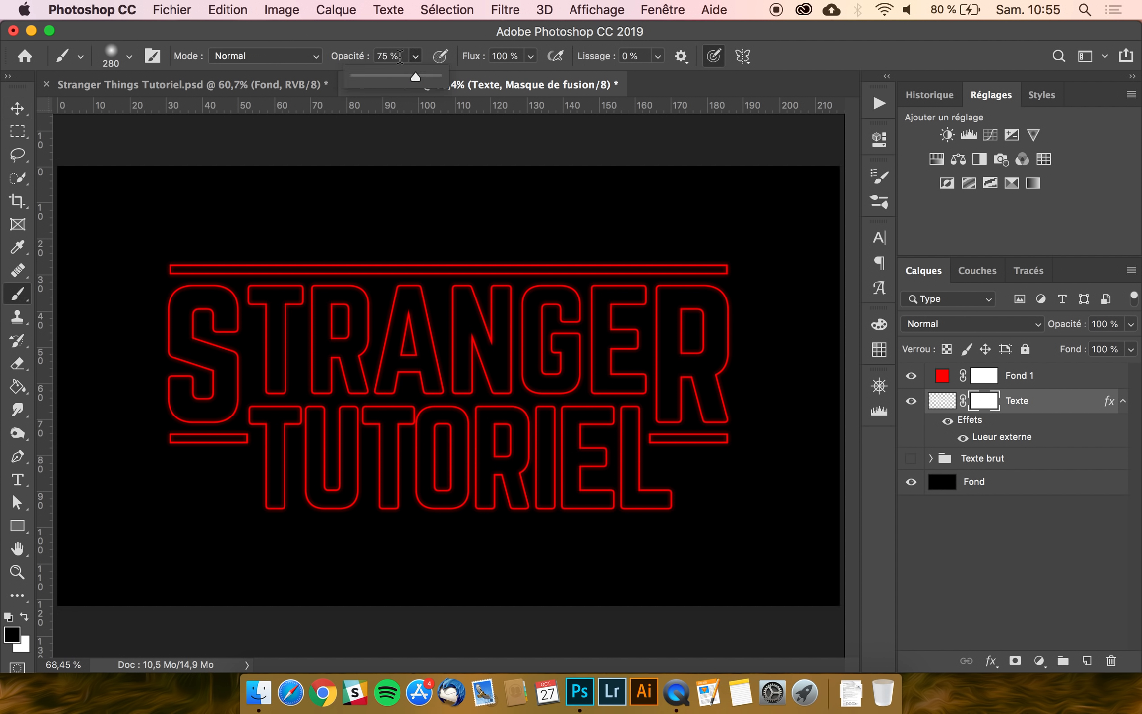
pyautogui.click(399, 56)
pyautogui.write('40')
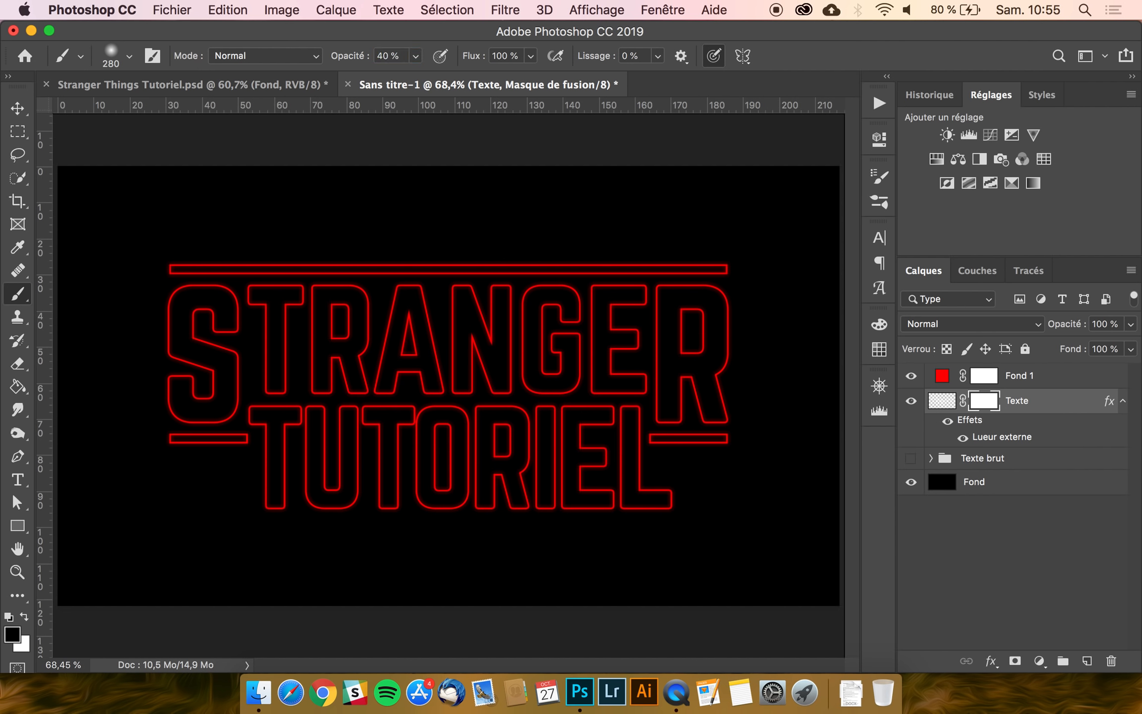
pyautogui.click(113, 63)
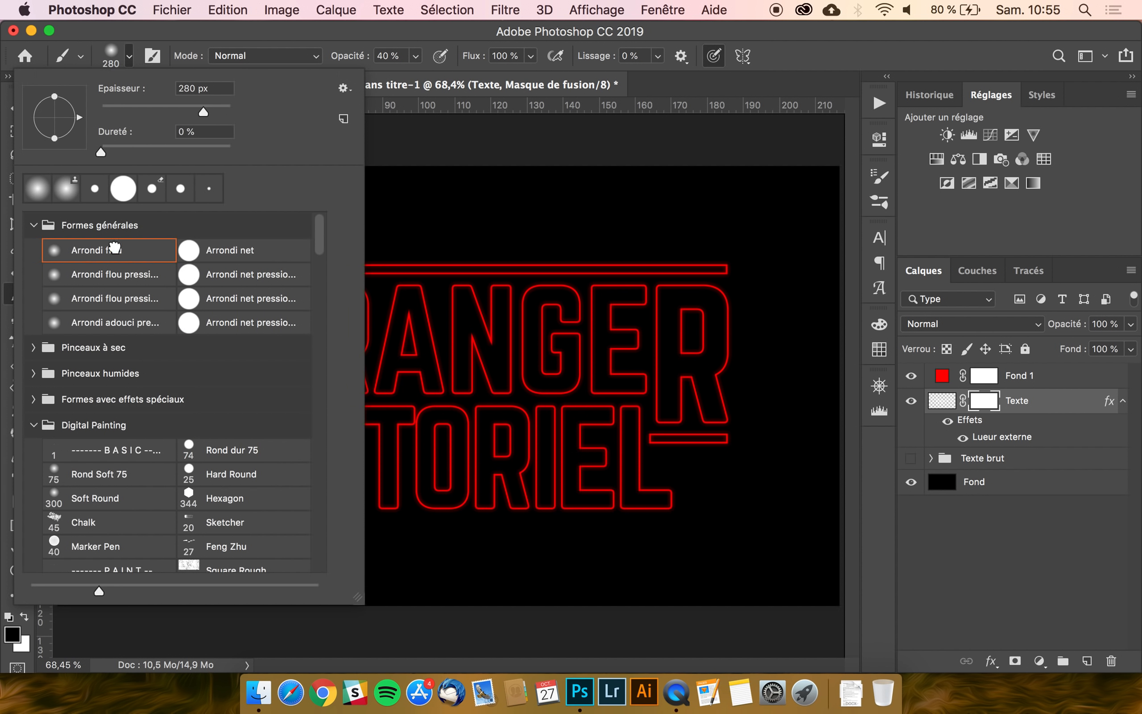
pyautogui.click(219, 39)
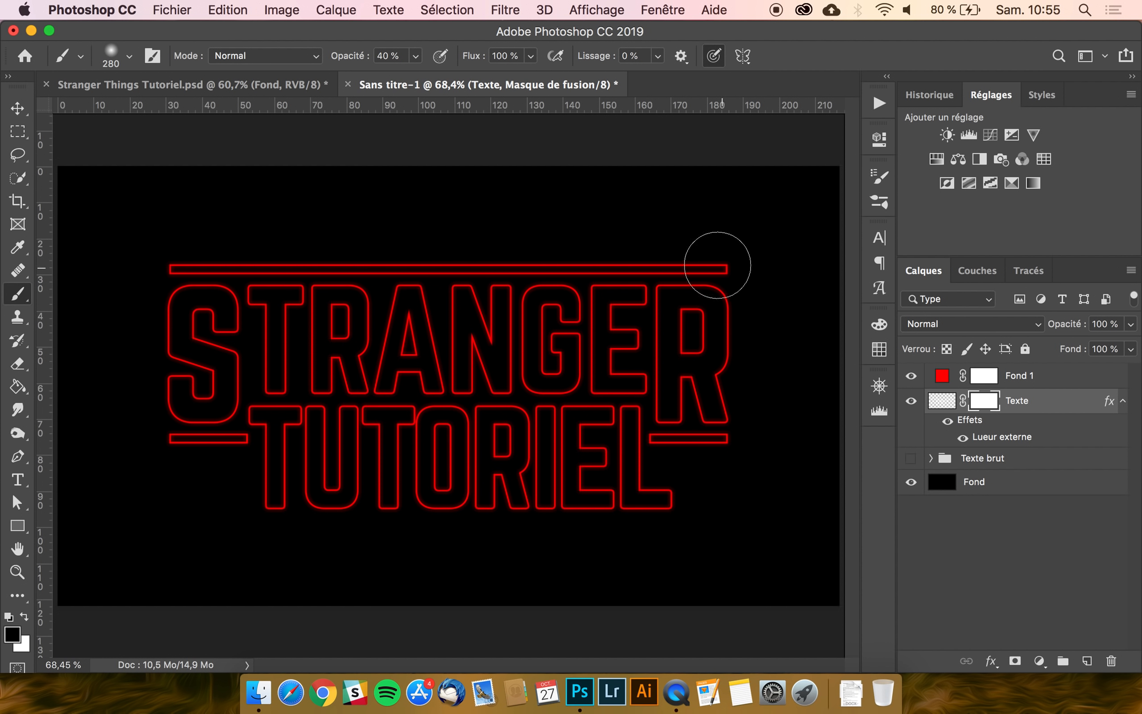
# - Fade the outer ends of the horizontal bars above and beside the title by dabbing black on the "Texte" layer mask
pyautogui.click(175, 265)
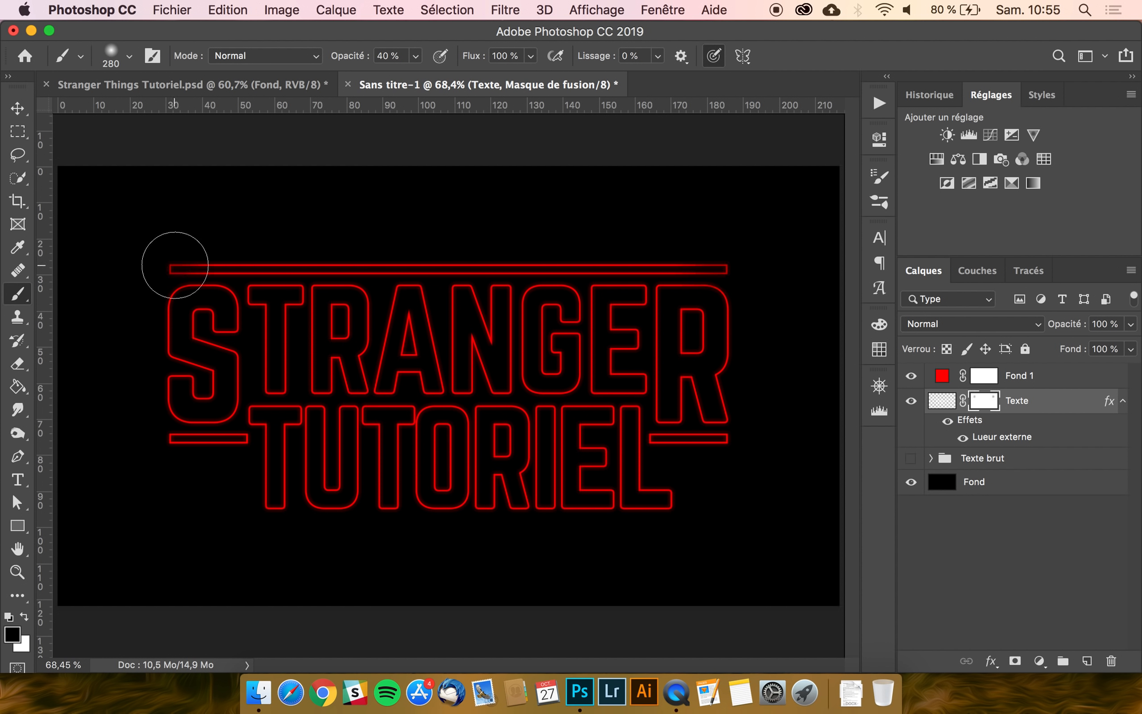
pyautogui.click(183, 447)
pyautogui.click(721, 439)
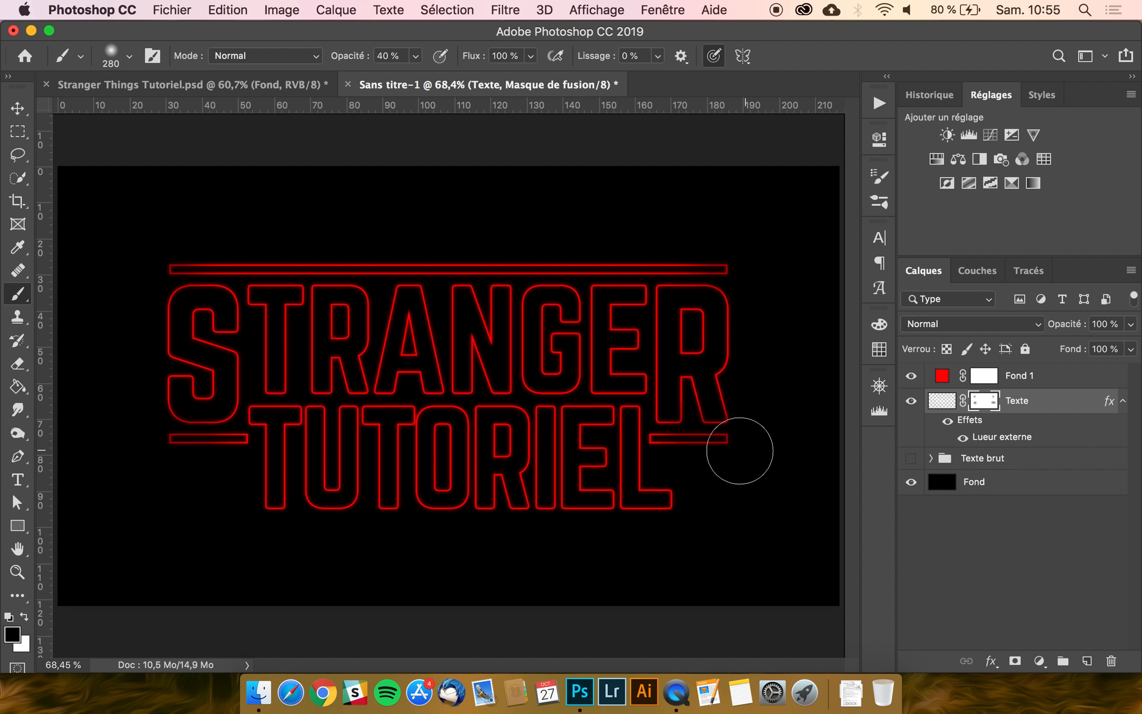
# - Fade both ends of the top bar and the adjoining letter tops with black dabs on the "Texte" layer mask
pyautogui.click(704, 263)
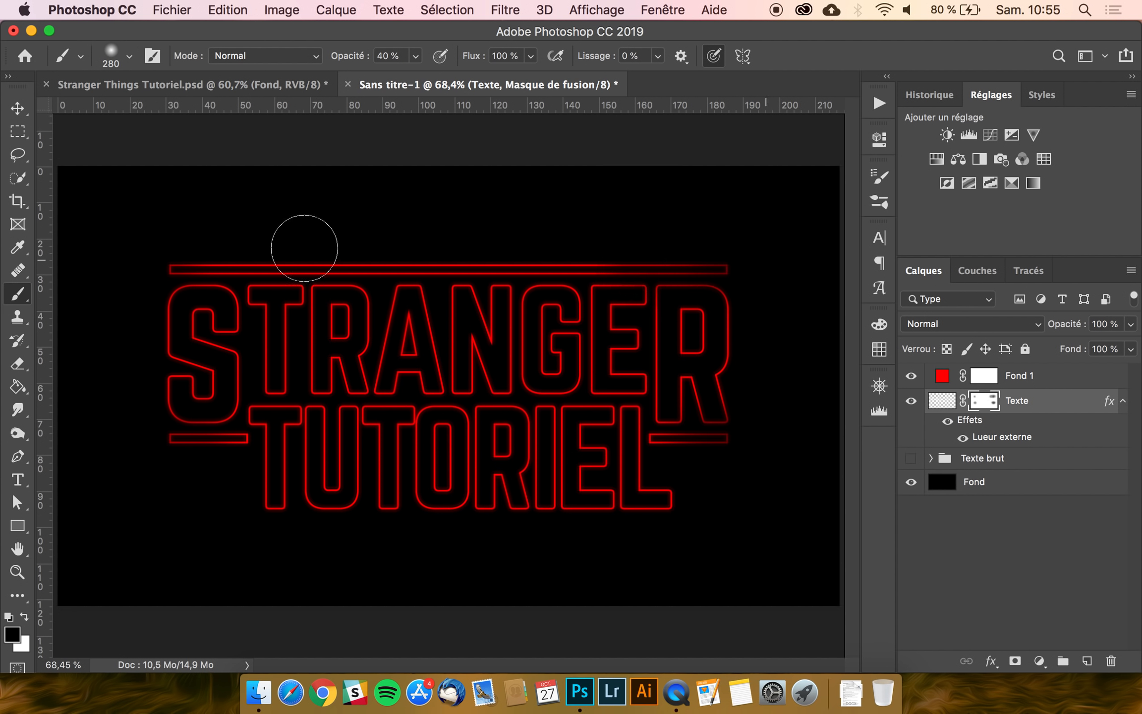
pyautogui.click(204, 268)
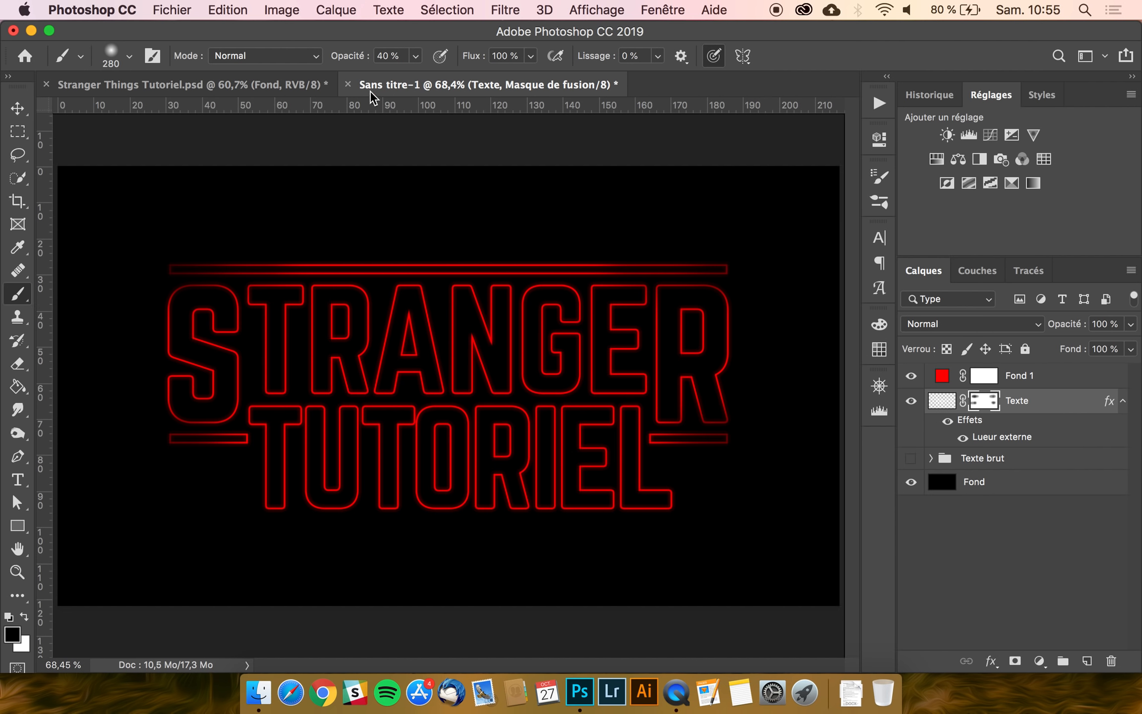
# - Lower the brush opacity to 20 % and softly fade the middle of the title on the "Texte" layer mask
pyautogui.write('20')
pyautogui.press('Return')
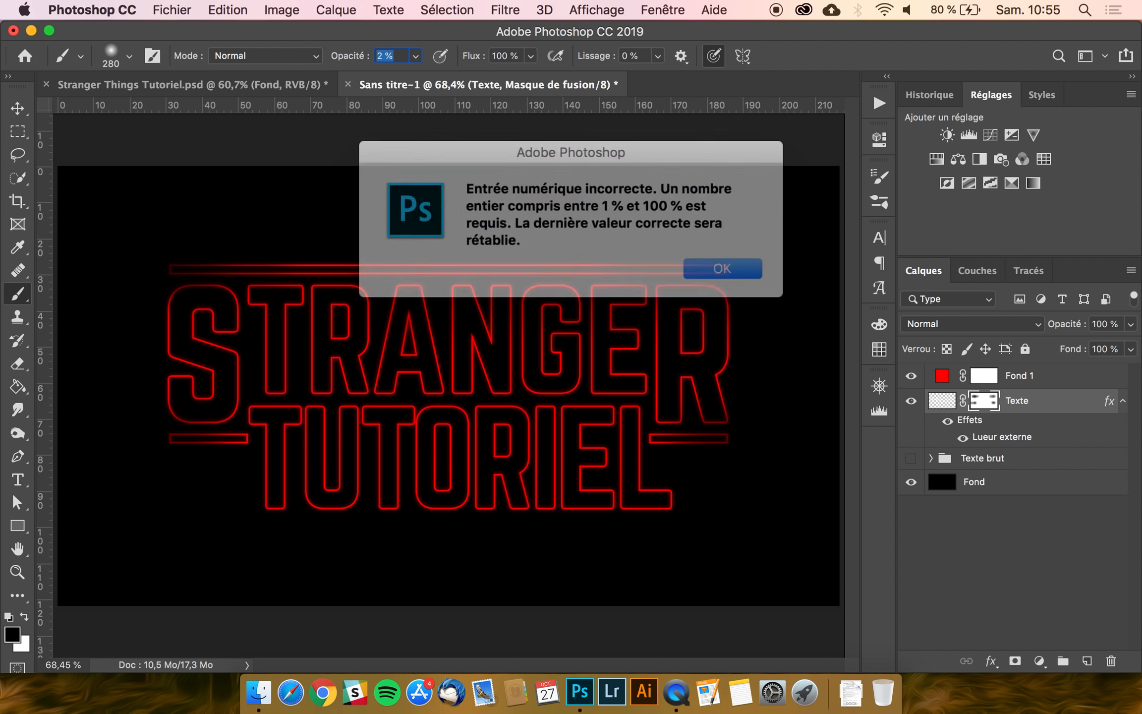
pyautogui.press('Return')
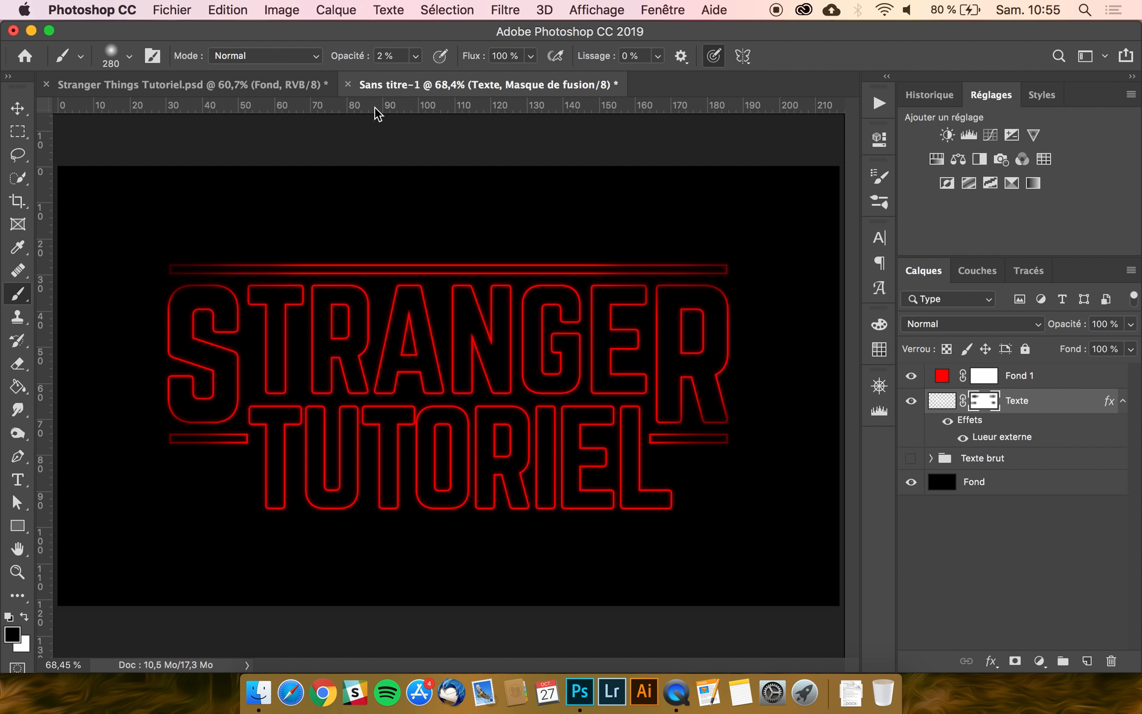
pyautogui.doubleClick(399, 56)
pyautogui.write('20')
pyautogui.click(537, 464)
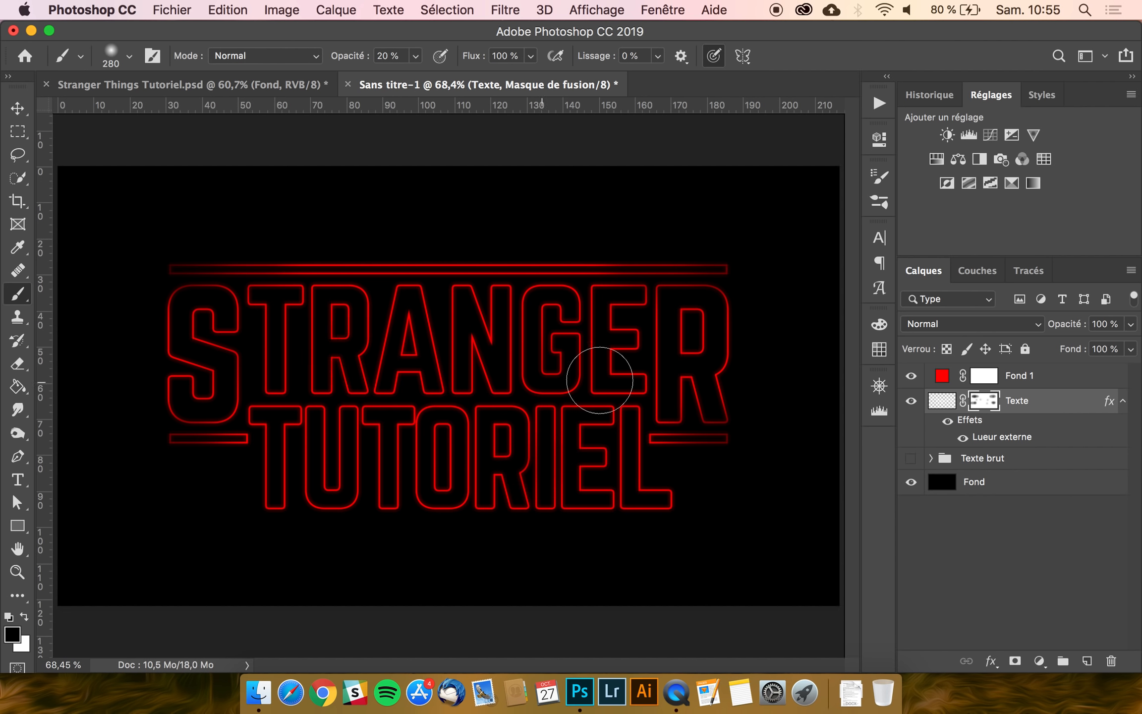
# - Fade scattered spots of the letters on the "Texte" layer mask with the brush reduced to 202 px and to 103 px
pyautogui.moveTo(598, 403); pyautogui.dragTo(570, 403)
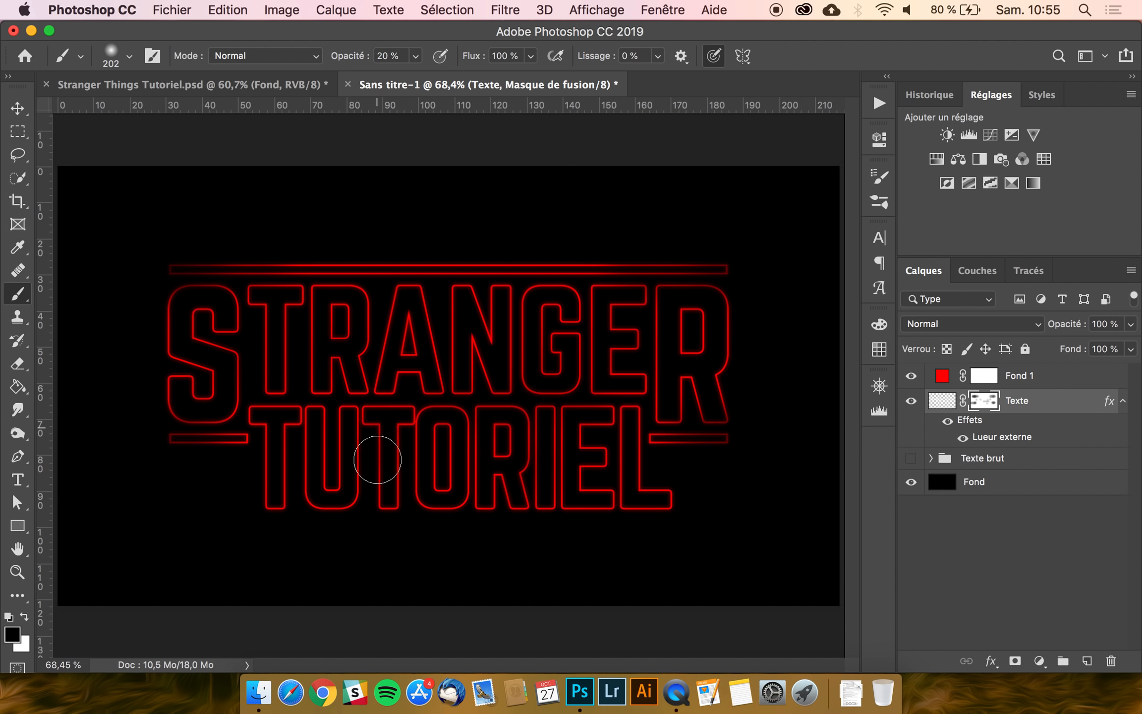
pyautogui.click(587, 340)
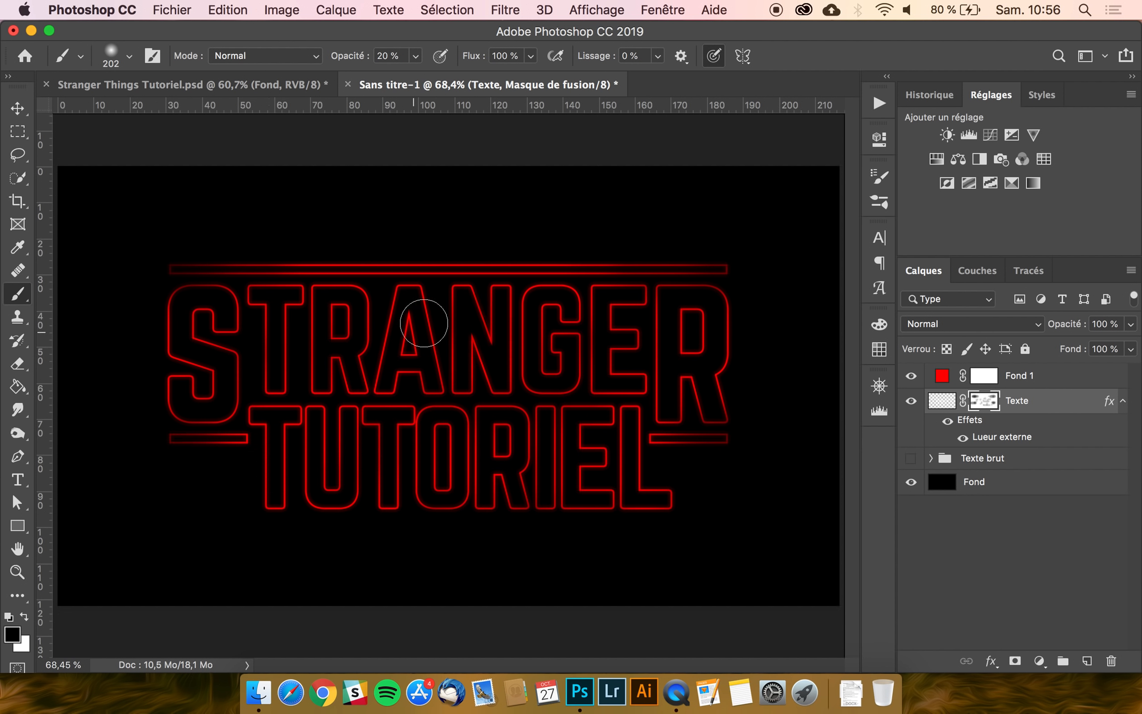
pyautogui.moveTo(437, 335); pyautogui.dragTo(407, 336)
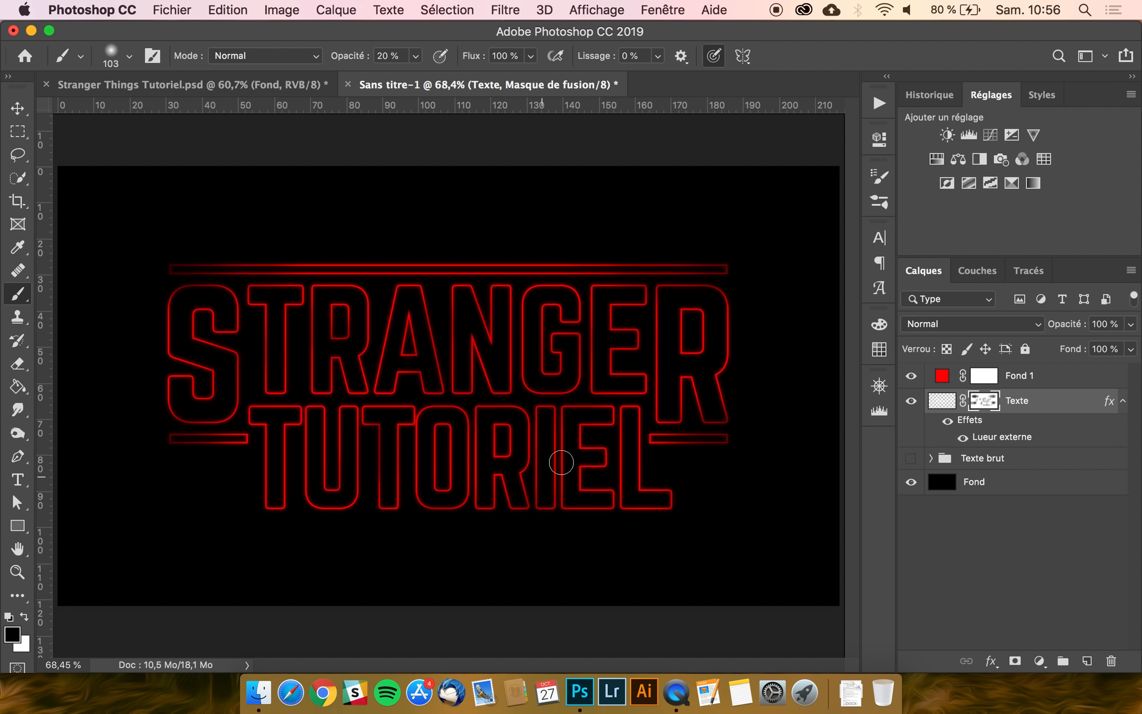
pyautogui.press('super+z')
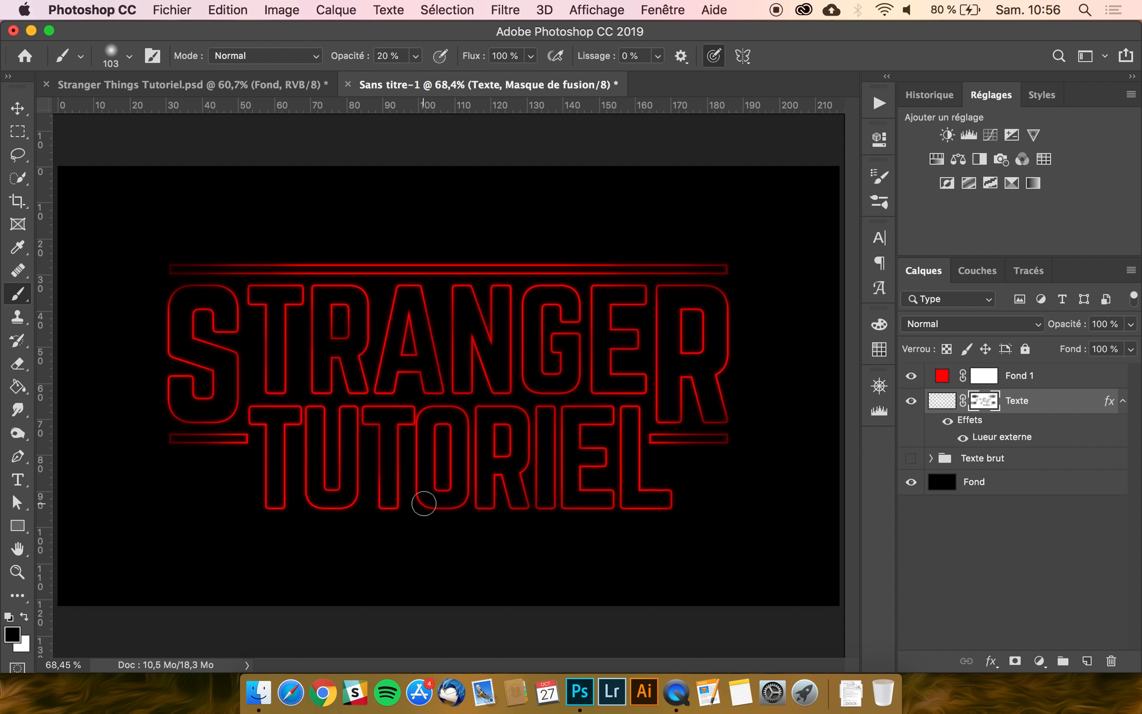
# - Create a new layer above "Texte" in Incrustation blending mode and keep white as the foreground colour
pyautogui.click(942, 400)
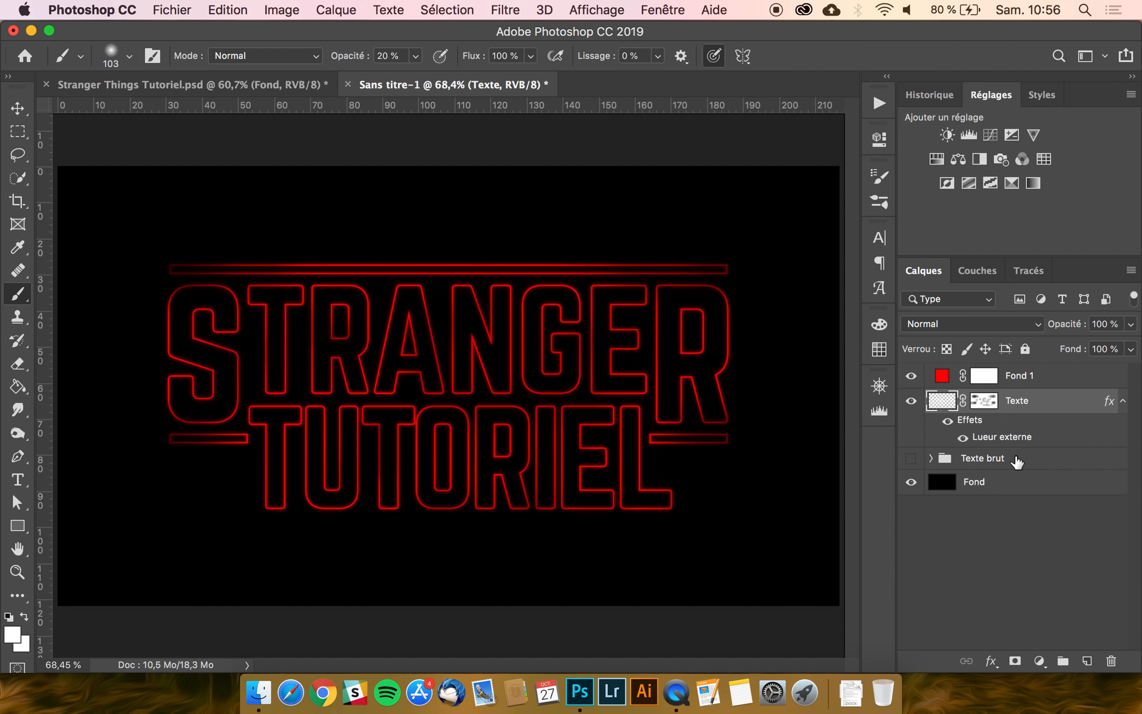
pyautogui.click(1086, 661)
pyautogui.click(953, 324)
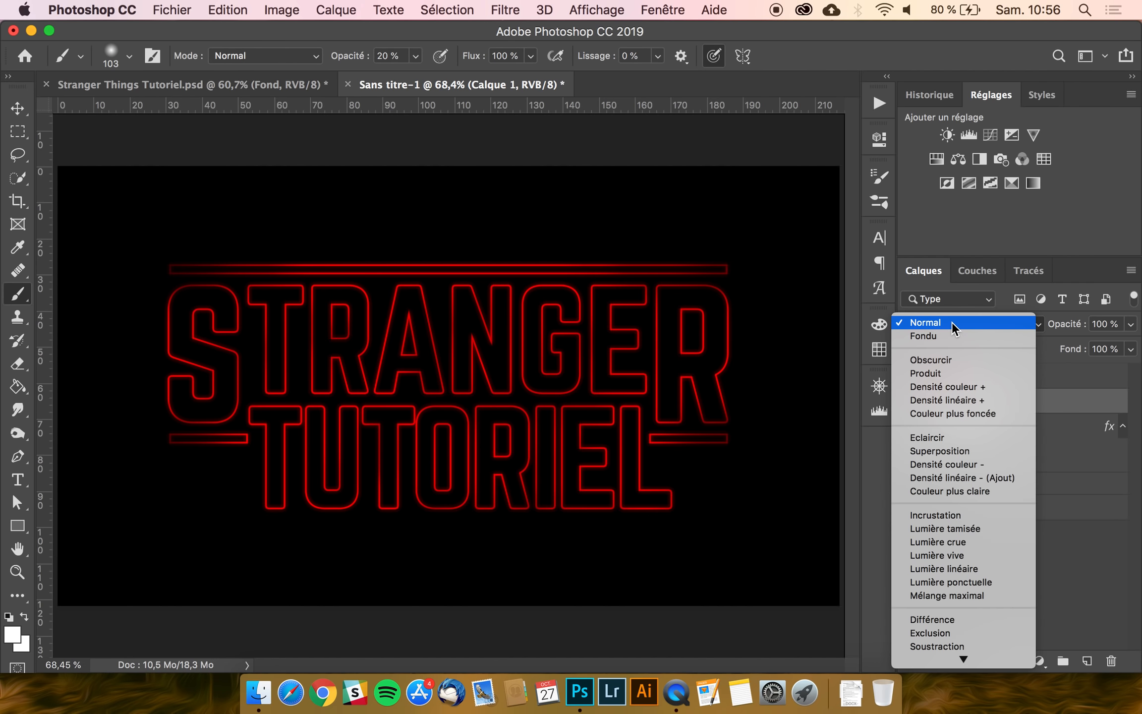
pyautogui.click(957, 511)
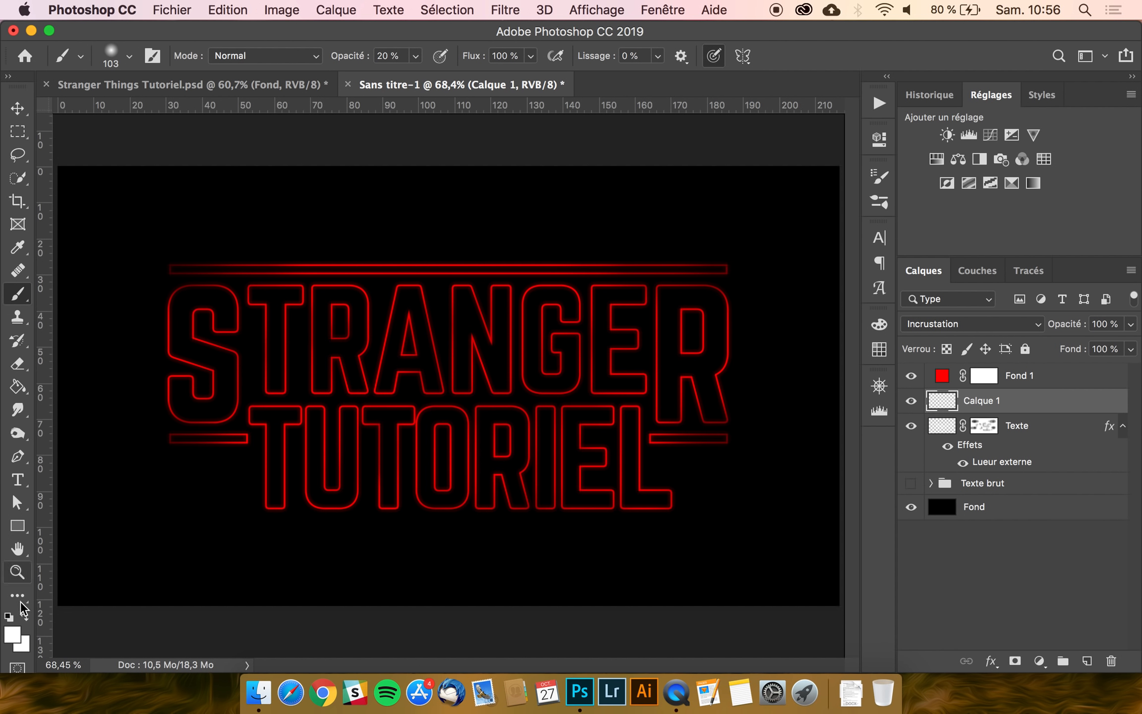
pyautogui.click(13, 637)
pyautogui.press('Return')
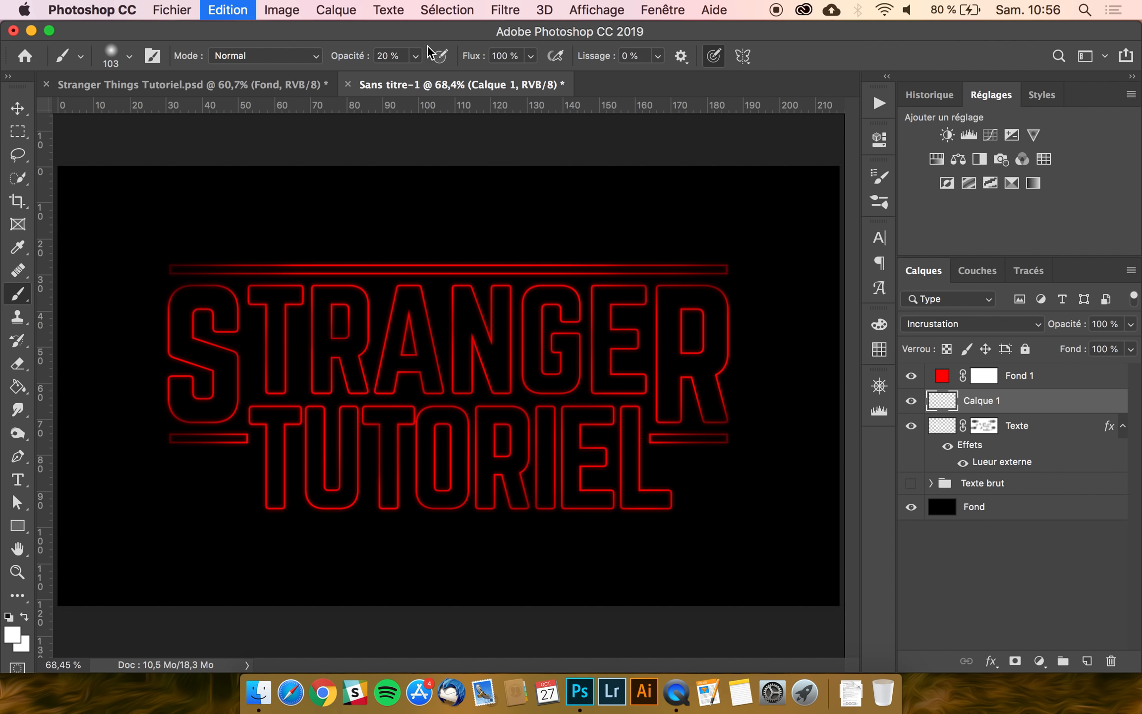
# - Set the brush opacity to 50 % and paint white highlights over the STRANGER letters on the Incrustation layer
pyautogui.click(418, 56)
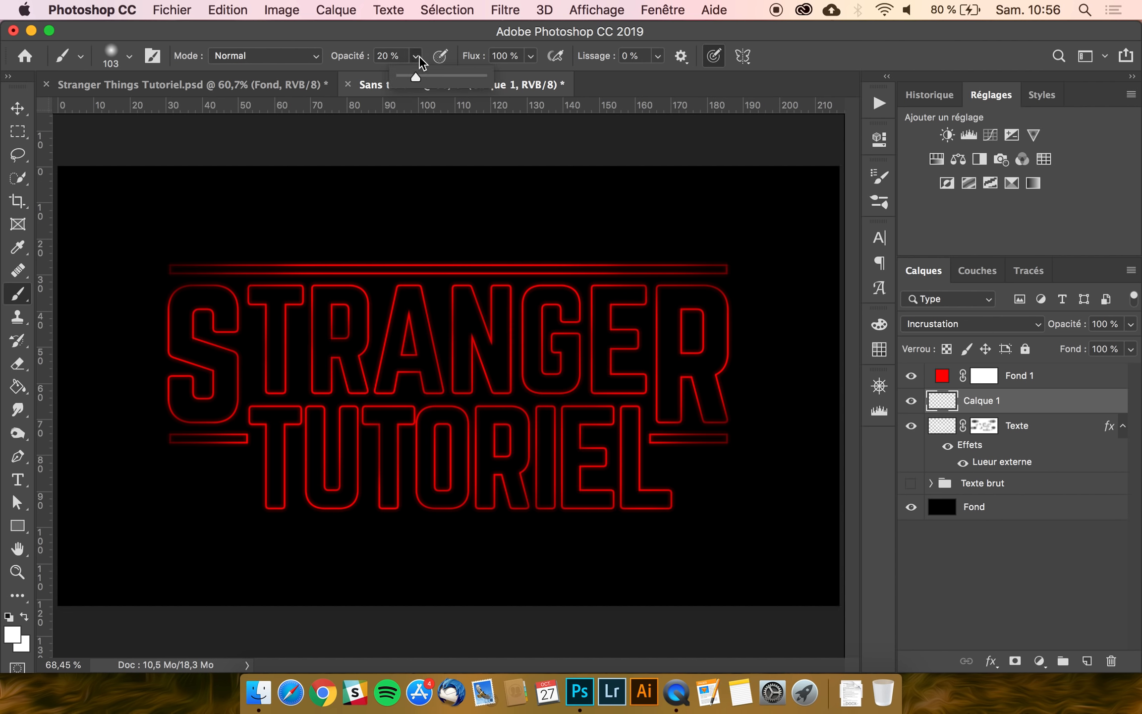
pyautogui.click(514, 313)
pyautogui.scroll(4, 509, 399)
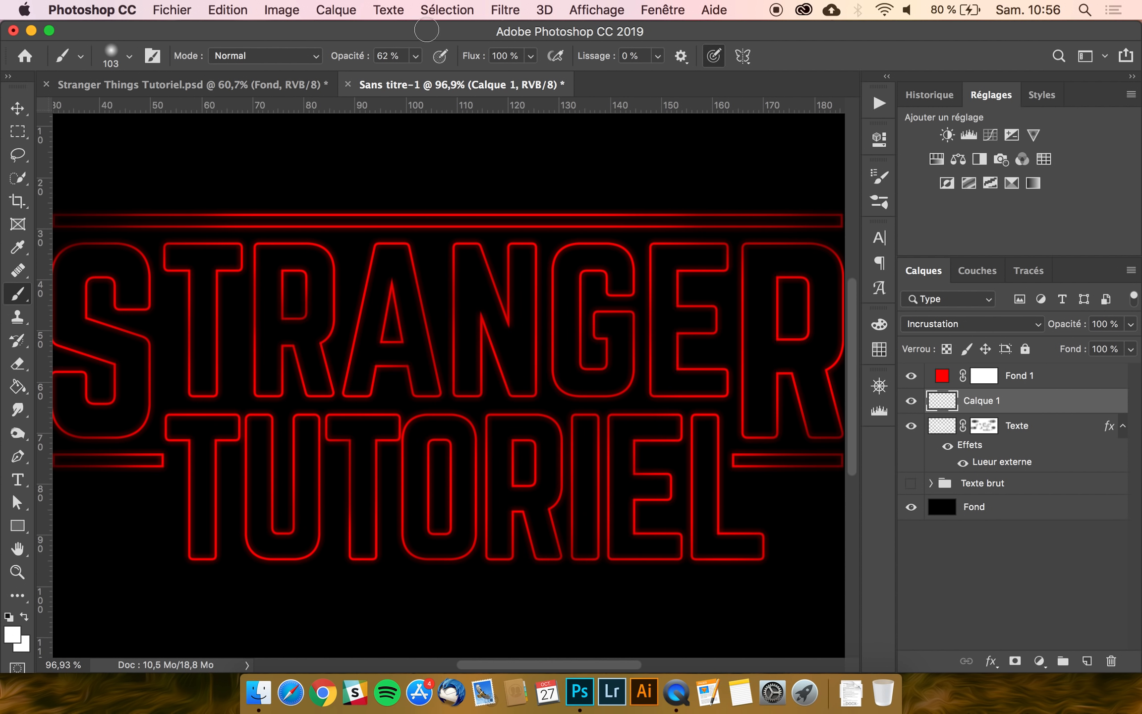
pyautogui.click(398, 55)
pyautogui.write('50')
pyautogui.moveTo(532, 257); pyautogui.dragTo(533, 360)
pyautogui.moveTo(407, 250); pyautogui.dragTo(445, 356)
pyautogui.moveTo(327, 323); pyautogui.dragTo(301, 348)
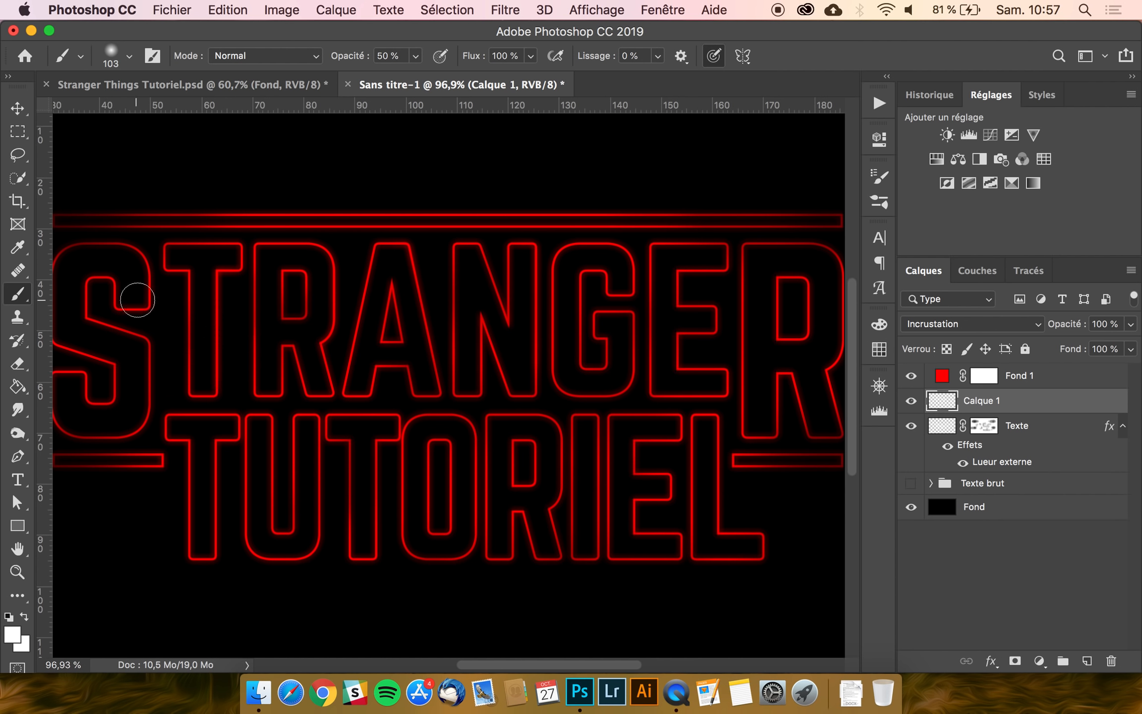
pyautogui.hscroll(-8, 89, 285)
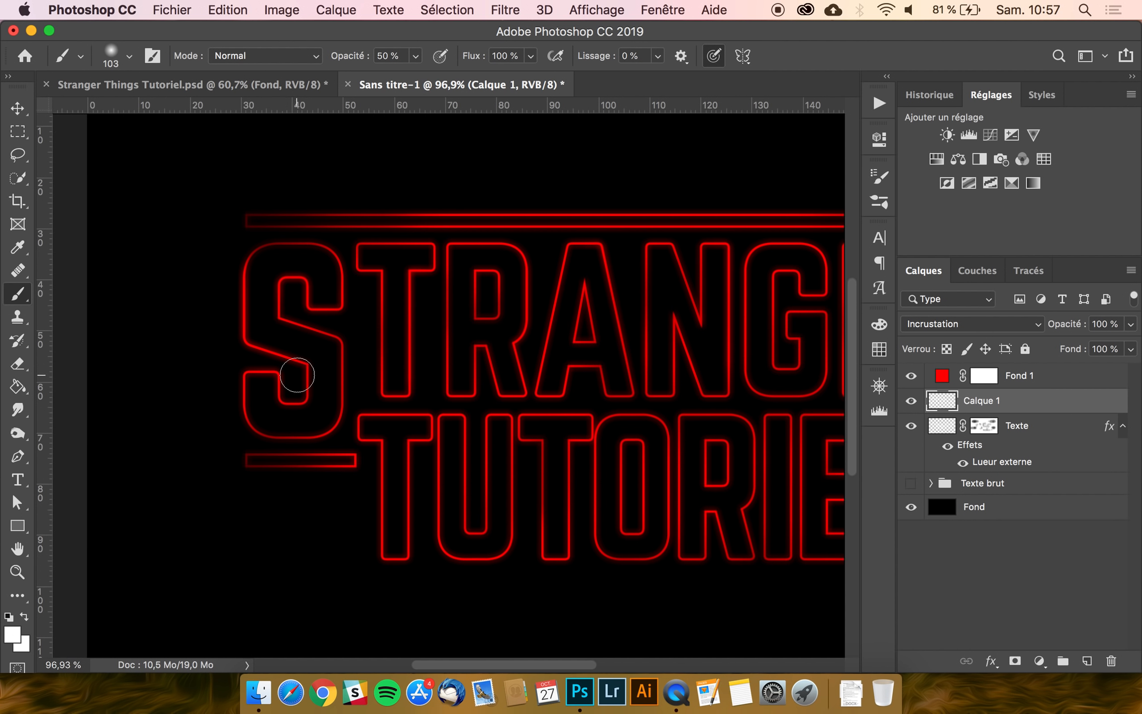
# - Raise the brush opacity to 70 % and up to 100 %, adding stronger white highlights with the brush enlarged to 303 px
pyautogui.click(404, 53)
pyautogui.press('super+0')
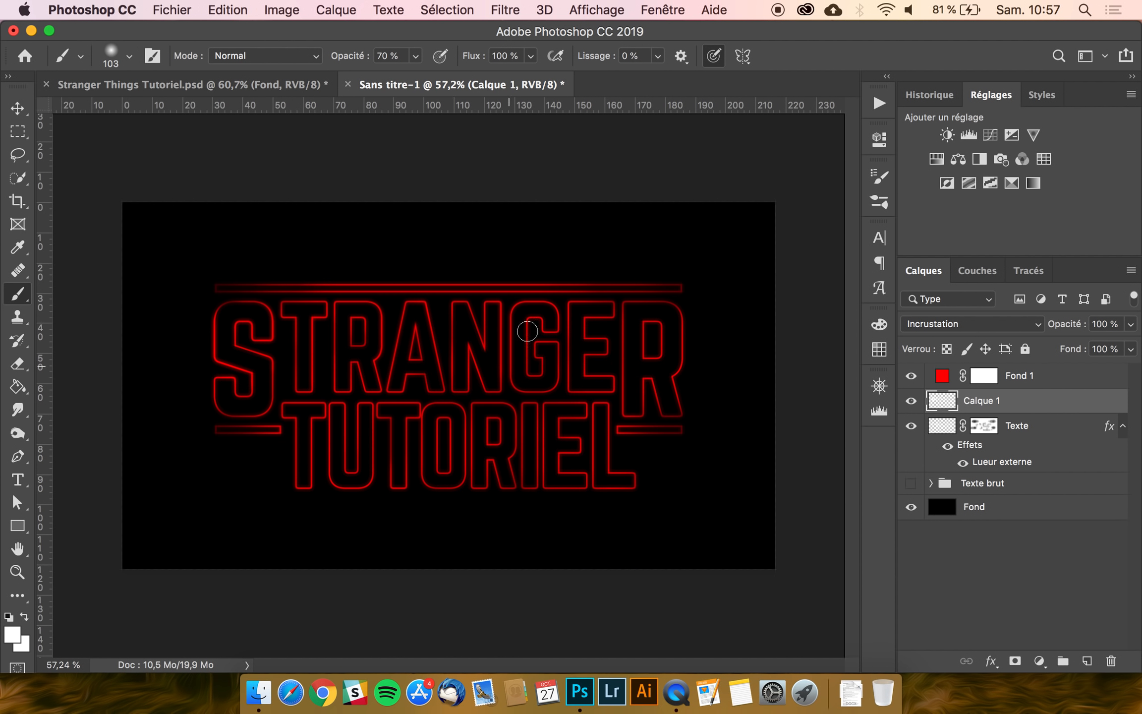
pyautogui.click(416, 56)
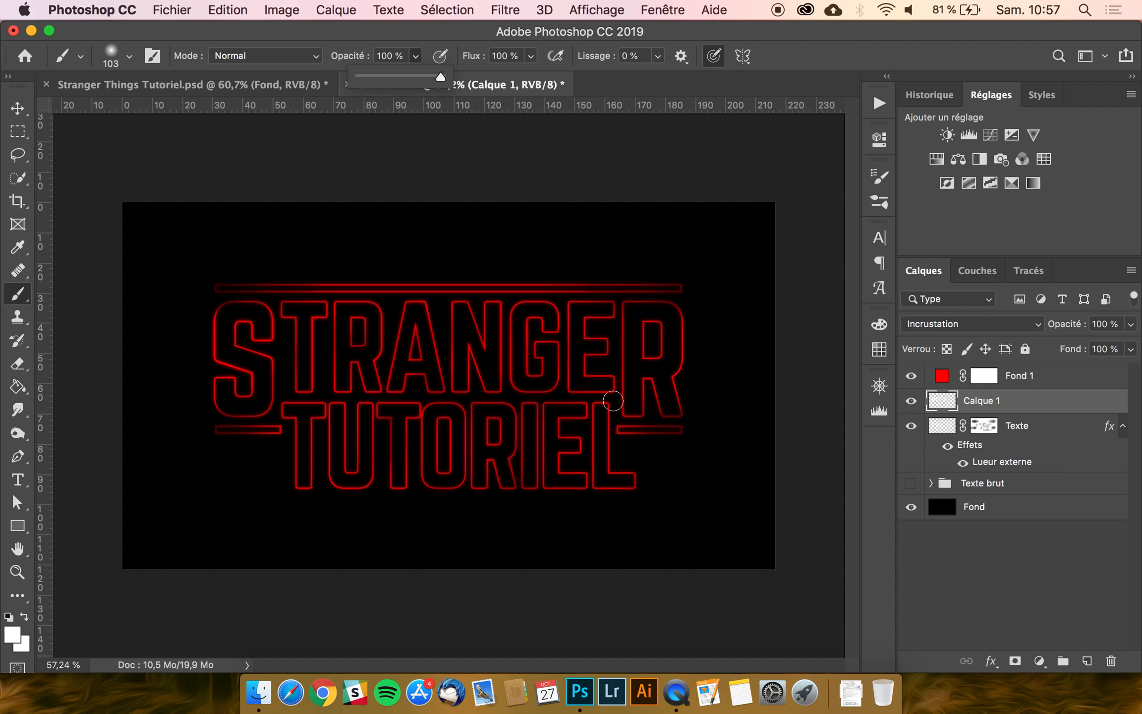
pyautogui.click(512, 346)
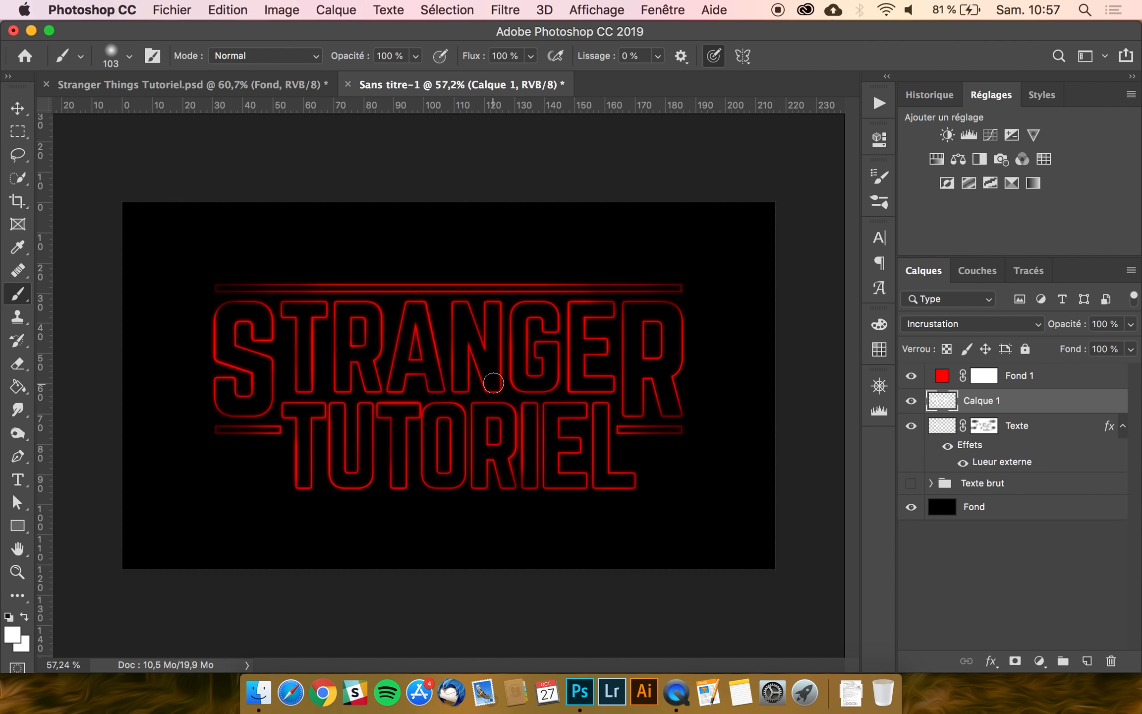
pyautogui.moveTo(494, 383); pyautogui.dragTo(543, 381)
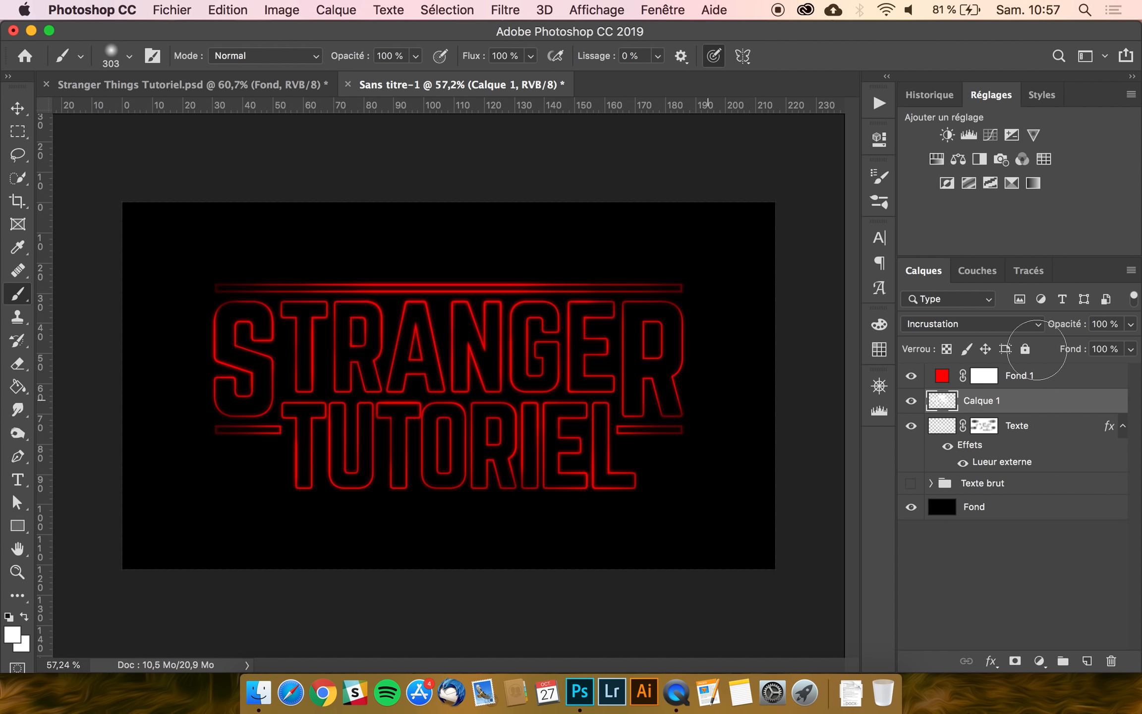
# - Set the opacity of the Incrustation highlight layer to 80 %
pyautogui.click(1129, 326)
pyautogui.click(1114, 346)
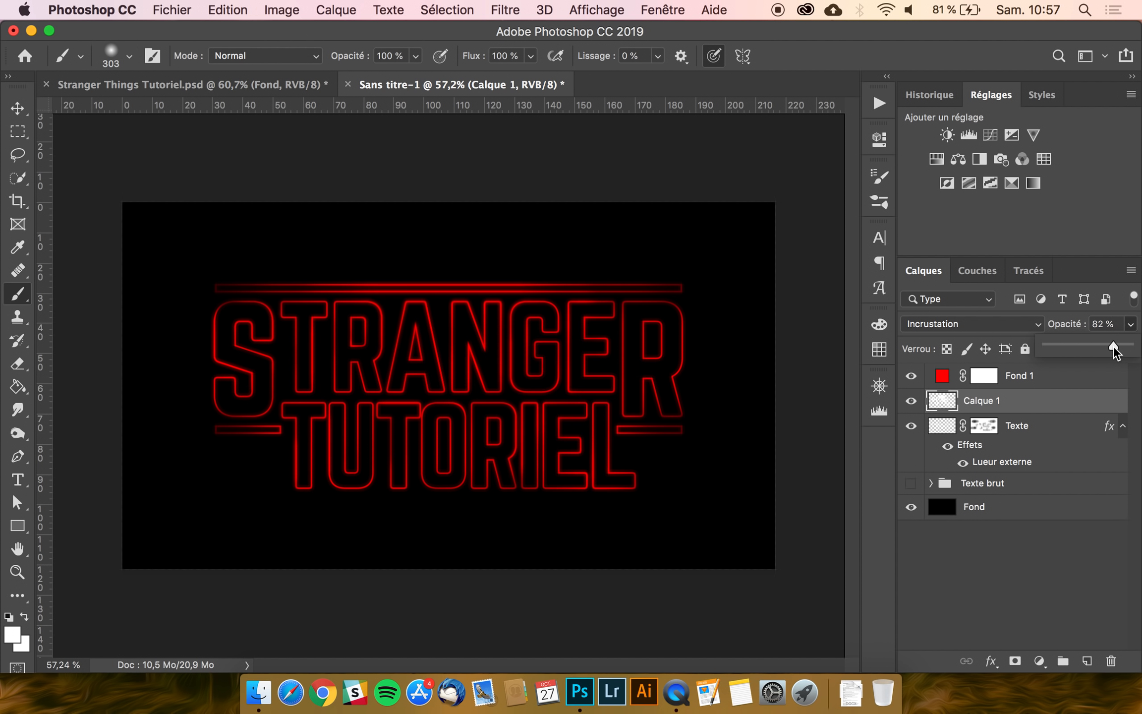
pyautogui.moveTo(1110, 349); pyautogui.dragTo(1111, 348)
# - Create a new layer directly above the "Texte brut" group and set the foreground colour to pure red (ff0000)
pyautogui.click(1035, 491)
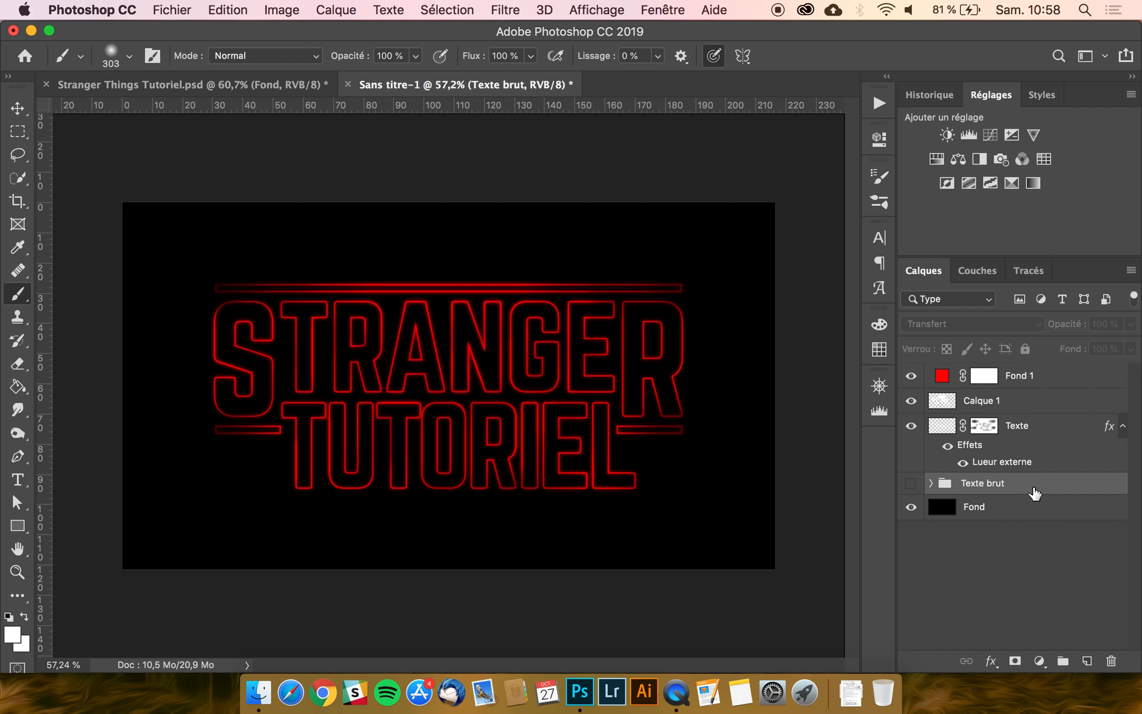
pyautogui.click(1088, 661)
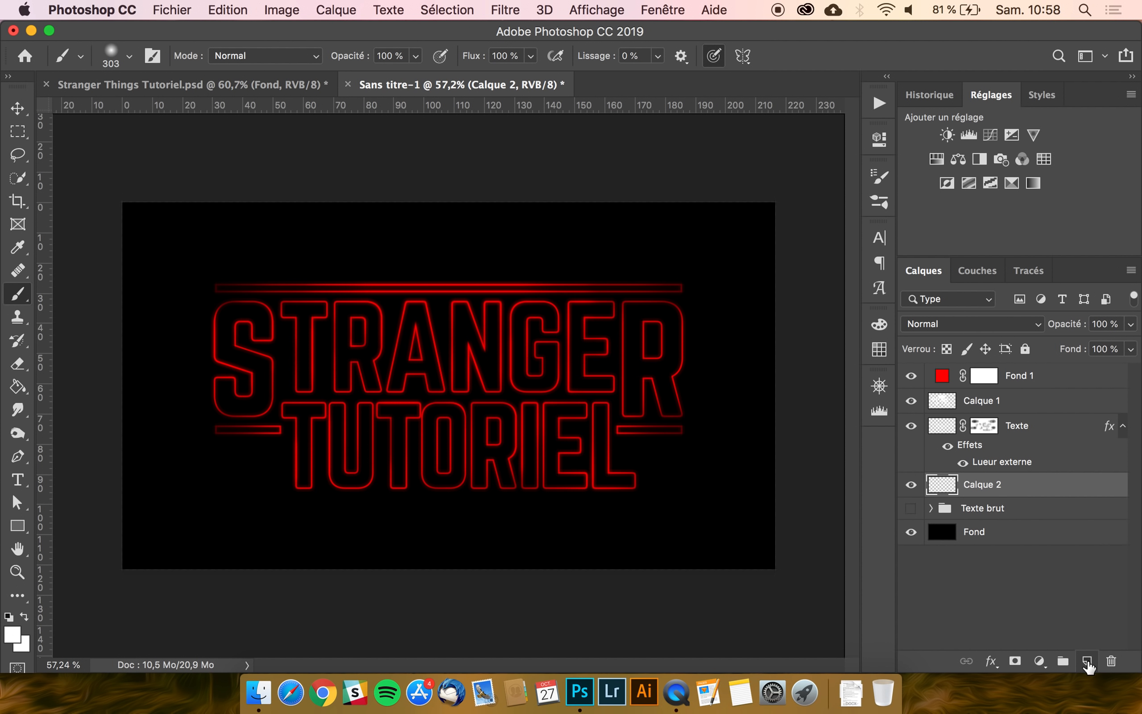
pyautogui.click(12, 635)
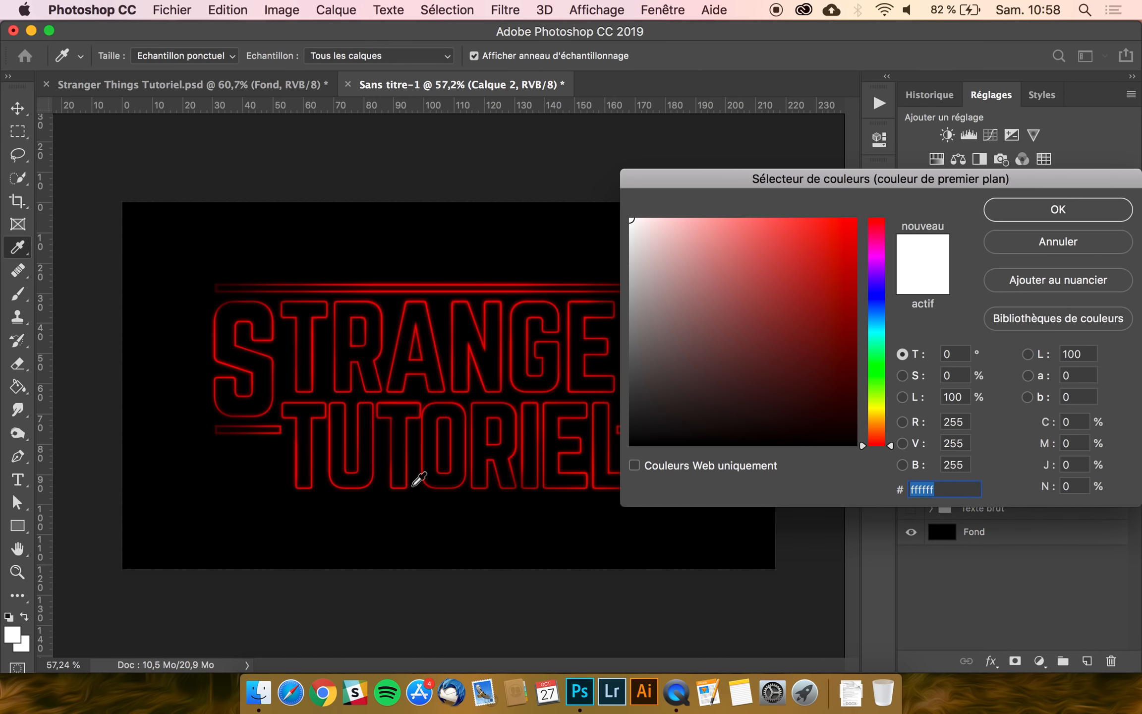
pyautogui.moveTo(817, 357)
pyautogui.mouseDown()
pyautogui.moveTo(866, 223)
pyautogui.moveTo(902, 191)
pyautogui.mouseUp()
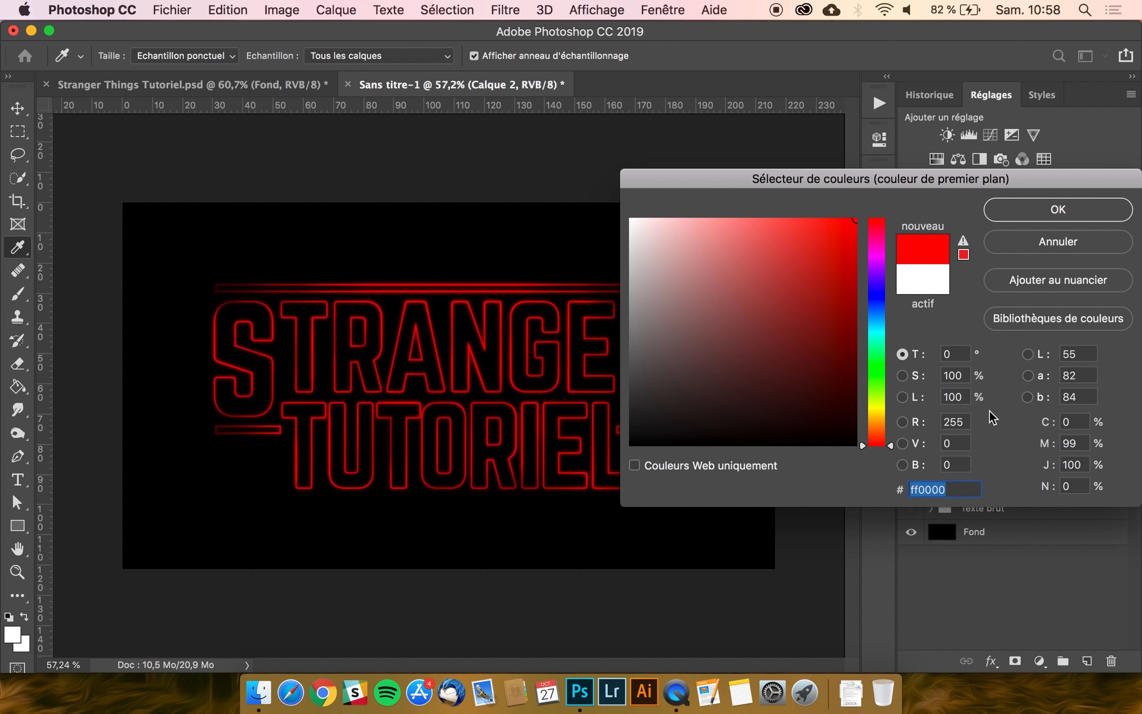
pyautogui.click(1056, 214)
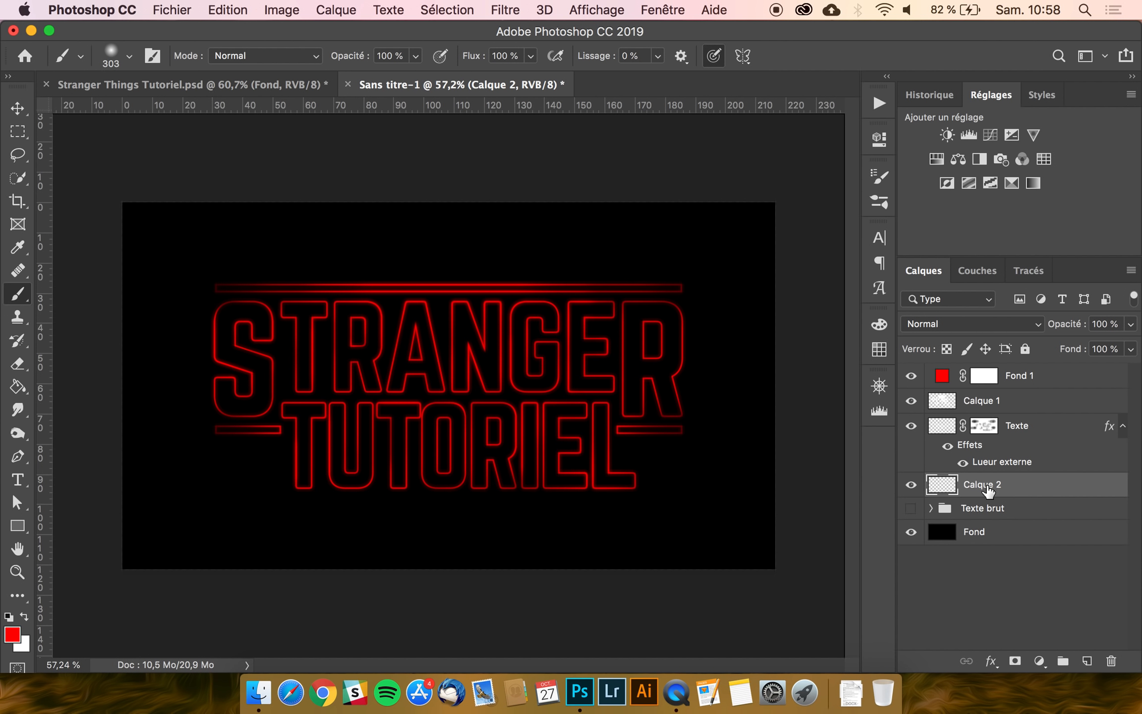
# - Rename the highlight layer "Éclats" and the new layer below "Texte" "Lumière diffuse"
pyautogui.doubleClick(981, 401)
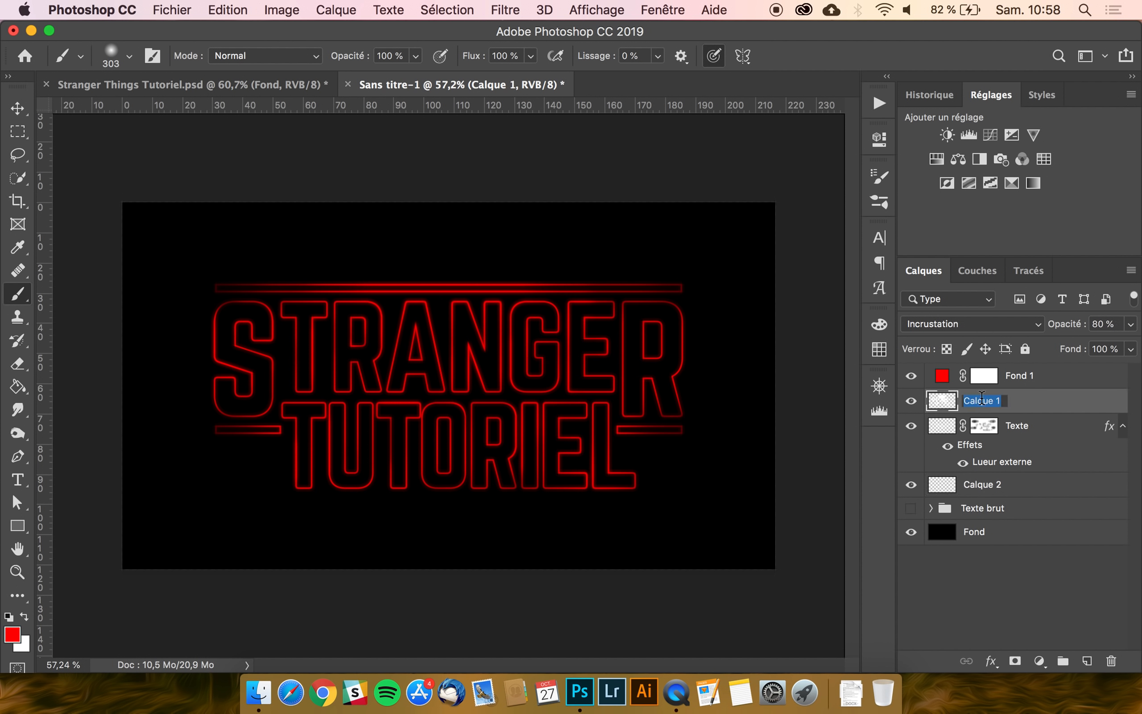
pyautogui.write('Lulats')
pyautogui.press('Return')
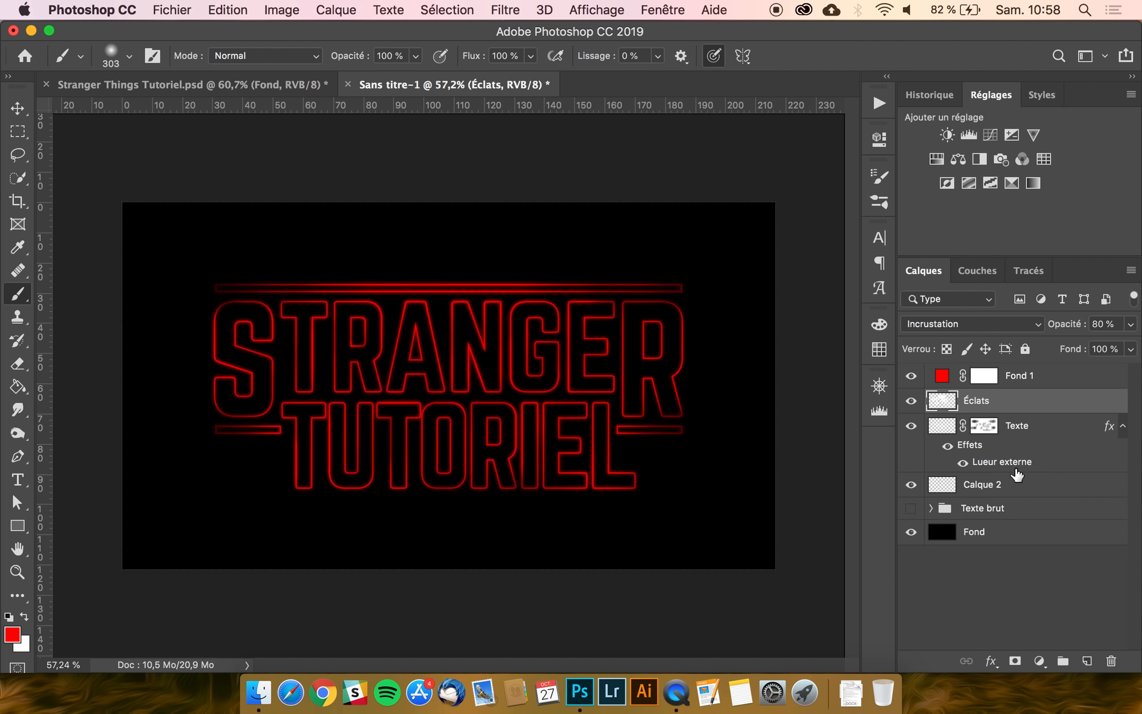
pyautogui.doubleClick(984, 485)
pyautogui.write('Lumière diffuse')
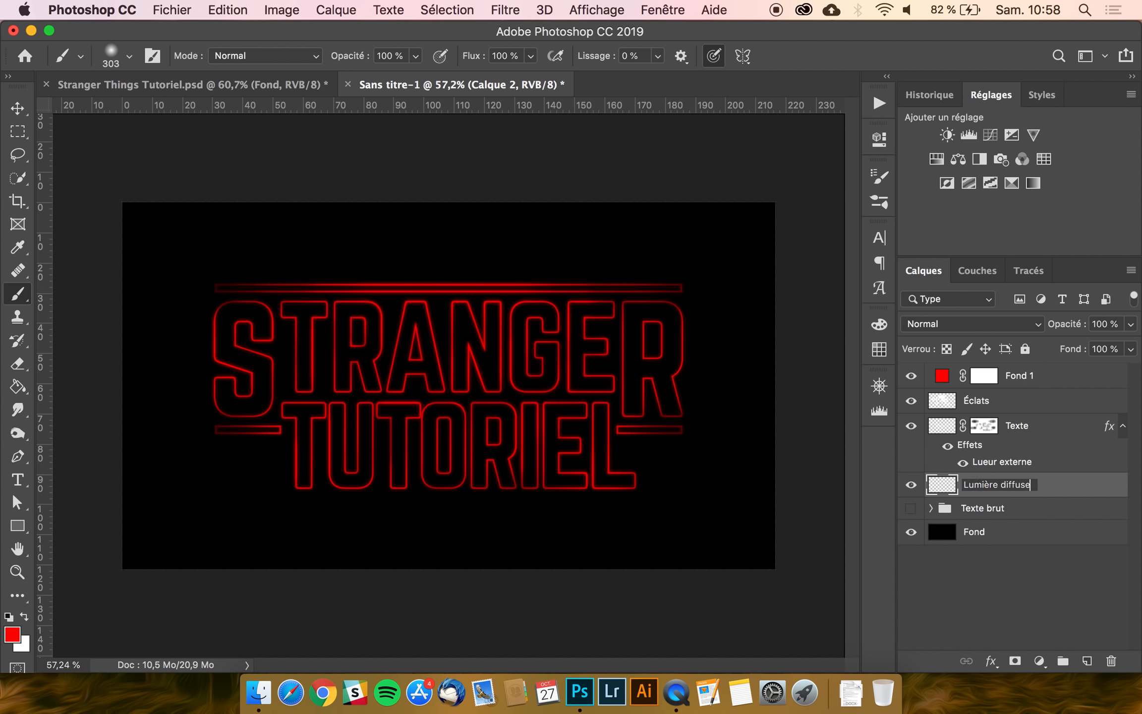
pyautogui.press('Return')
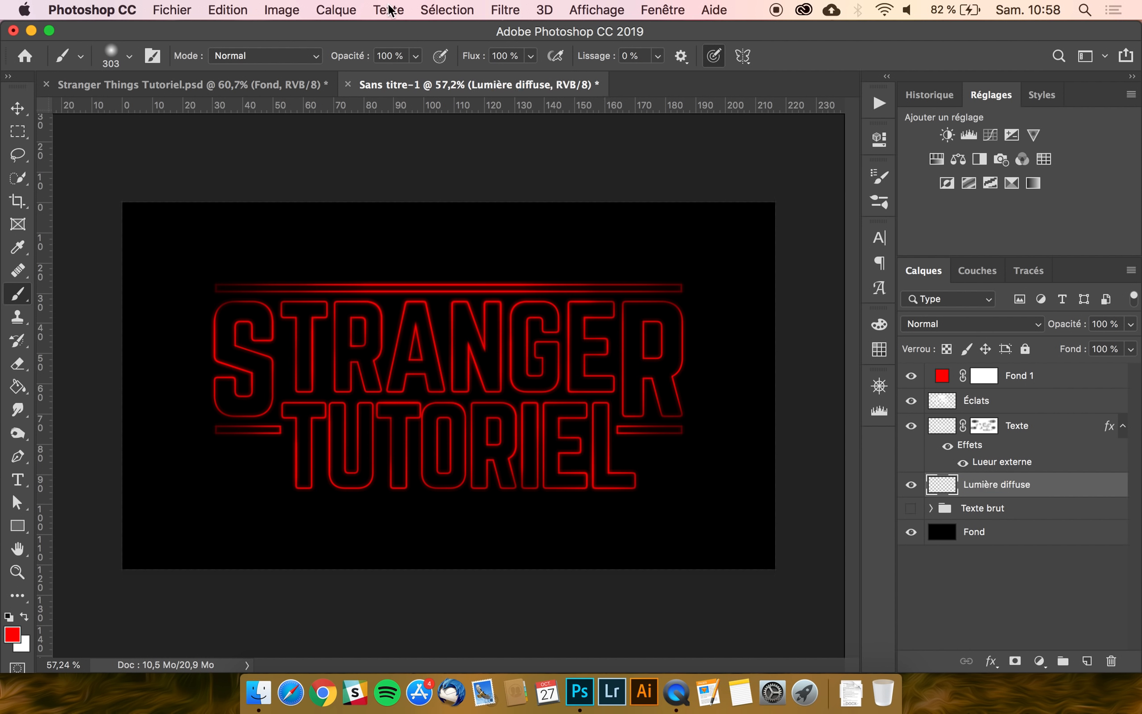
# - Set the brush opacity to 12 % and enlarge the brush to 869 px for painting on "Lumière diffuse"
pyautogui.doubleClick(390, 55)
pyautogui.write('12')
pyautogui.press('Return')
pyautogui.moveTo(390, 358); pyautogui.dragTo(570, 358)
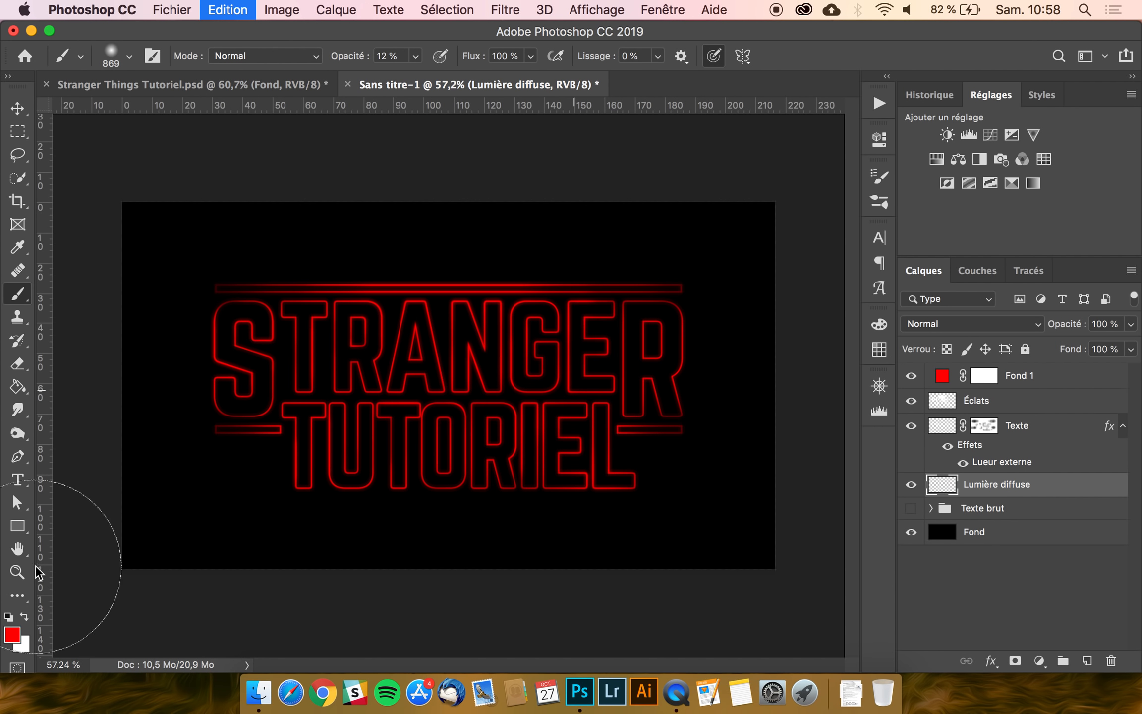
# - Try a red glow dab at 42 % brush opacity around the end of STRANGER on "Lumière diffuse", and undo it
pyautogui.click(416, 57)
pyautogui.click(438, 75)
pyautogui.click(620, 357)
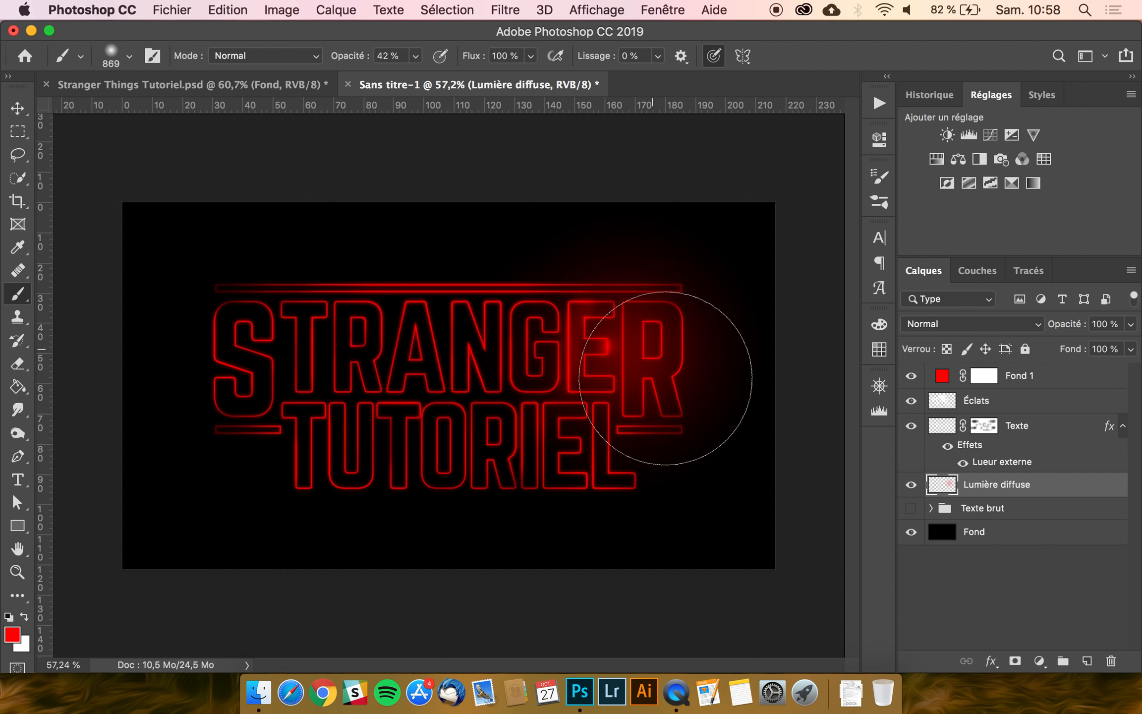
pyautogui.press('super+z')
# - Set the brush opacity to 12 % and paint a diffuse red glow behind the whole title on "Lumière diffuse"
pyautogui.click(404, 57)
pyautogui.write('12')
pyautogui.press('Return')
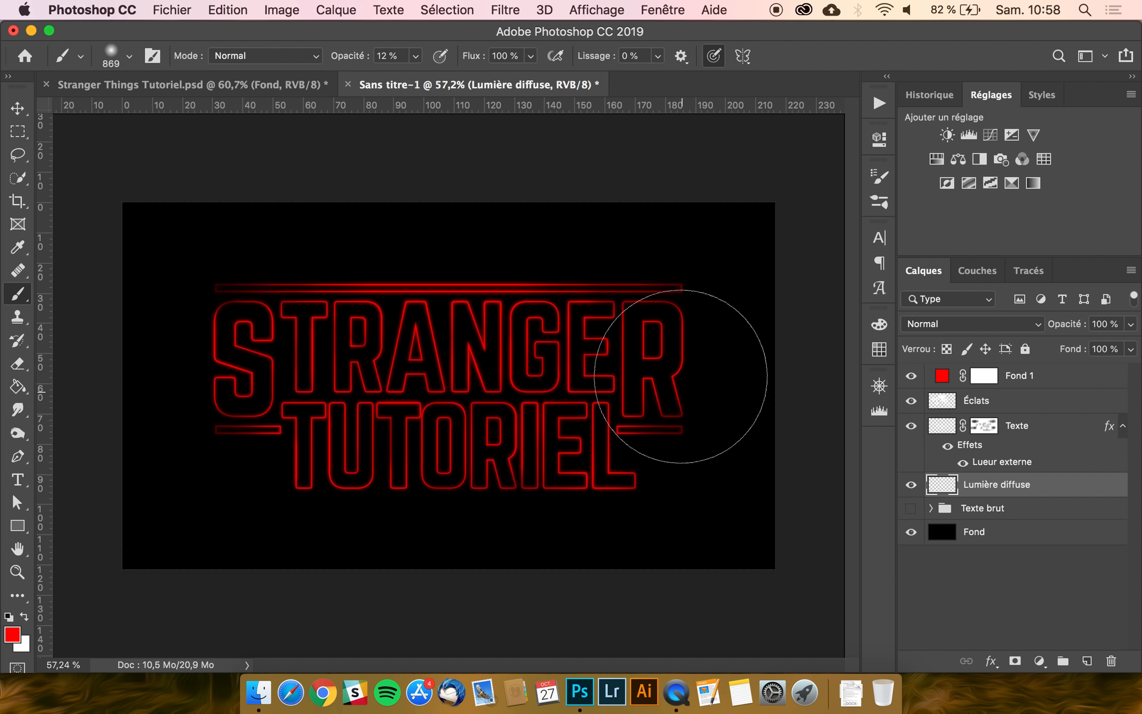
pyautogui.click(630, 374)
pyautogui.moveTo(630, 375)
pyautogui.mouseDown()
pyautogui.moveTo(500, 441)
pyautogui.moveTo(555, 436)
pyautogui.moveTo(408, 445)
pyautogui.moveTo(269, 379)
pyautogui.moveTo(258, 358)
pyautogui.moveTo(331, 385)
pyautogui.moveTo(257, 387)
pyautogui.mouseUp()
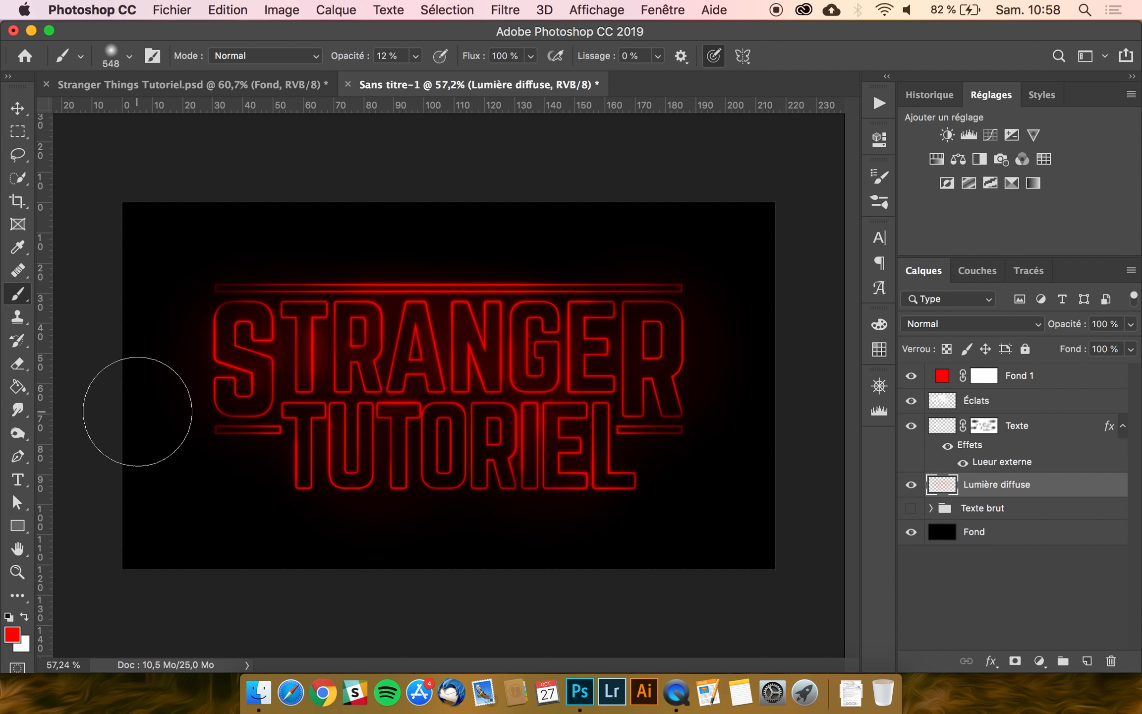
# - Undo the last glow stroke, then paint softer red dabs above STRANGER and behind TUTORIEL on "Lumière diffuse" at 8 % brush opacity
pyautogui.press('super+z')
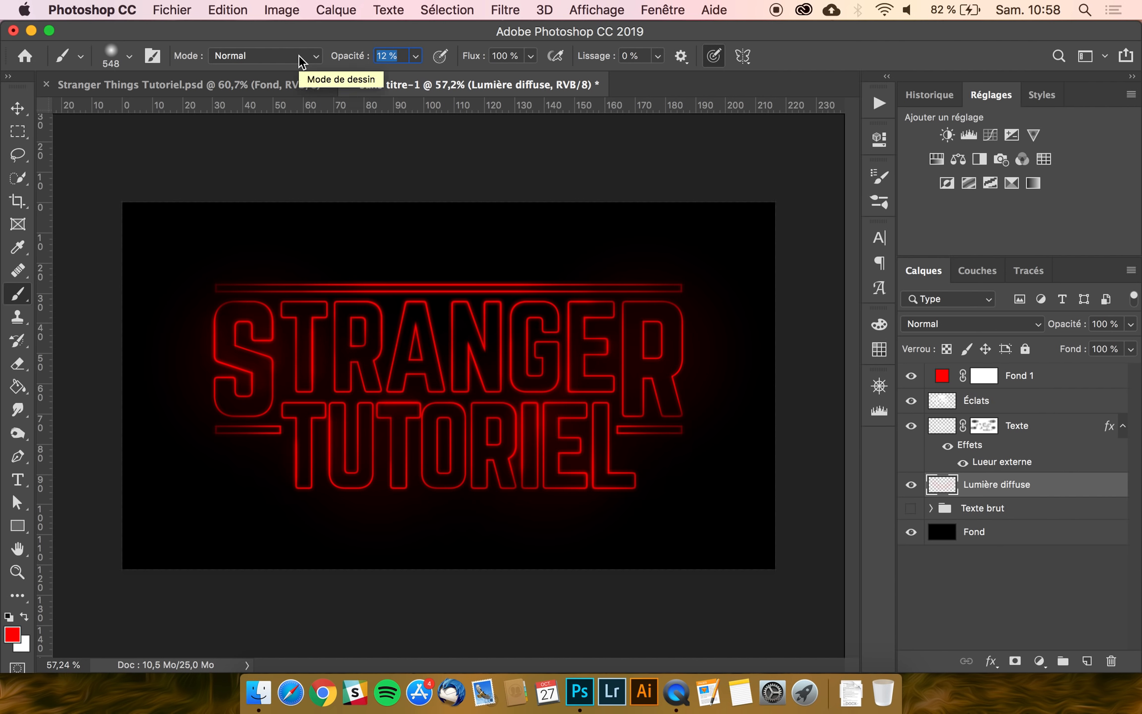
pyautogui.write('8')
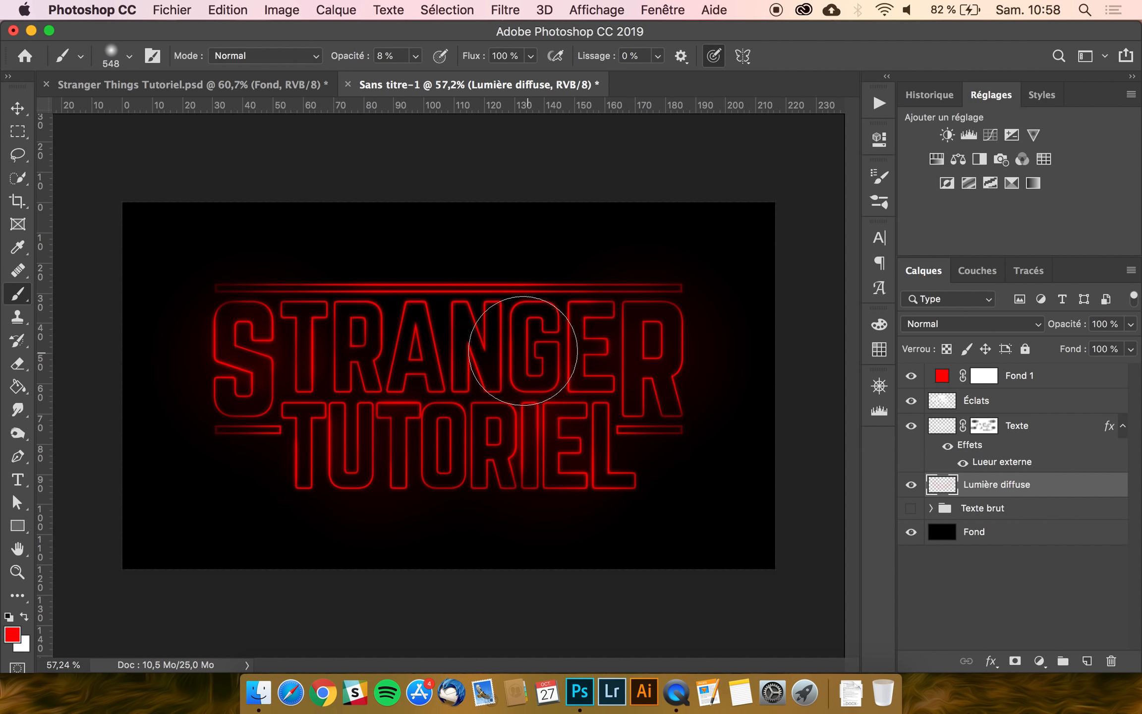
pyautogui.moveTo(367, 426)
pyautogui.mouseDown()
pyautogui.moveTo(423, 411)
pyautogui.moveTo(403, 427)
pyautogui.mouseUp()
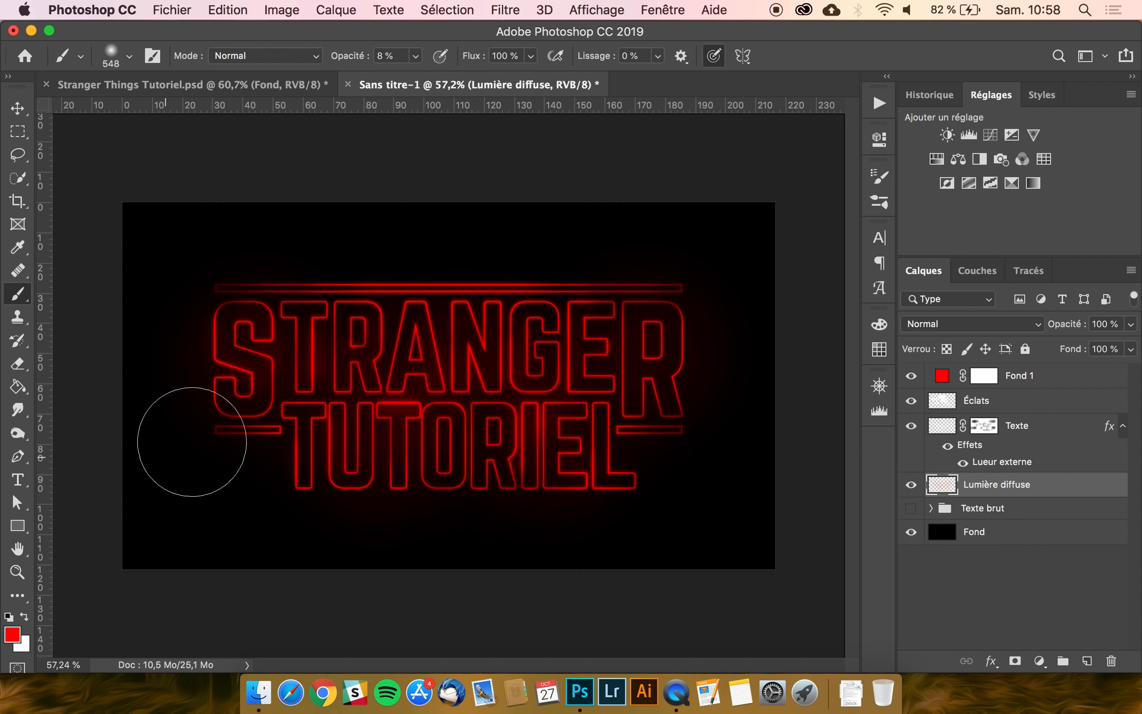
pyautogui.moveTo(509, 267); pyautogui.dragTo(492, 280)
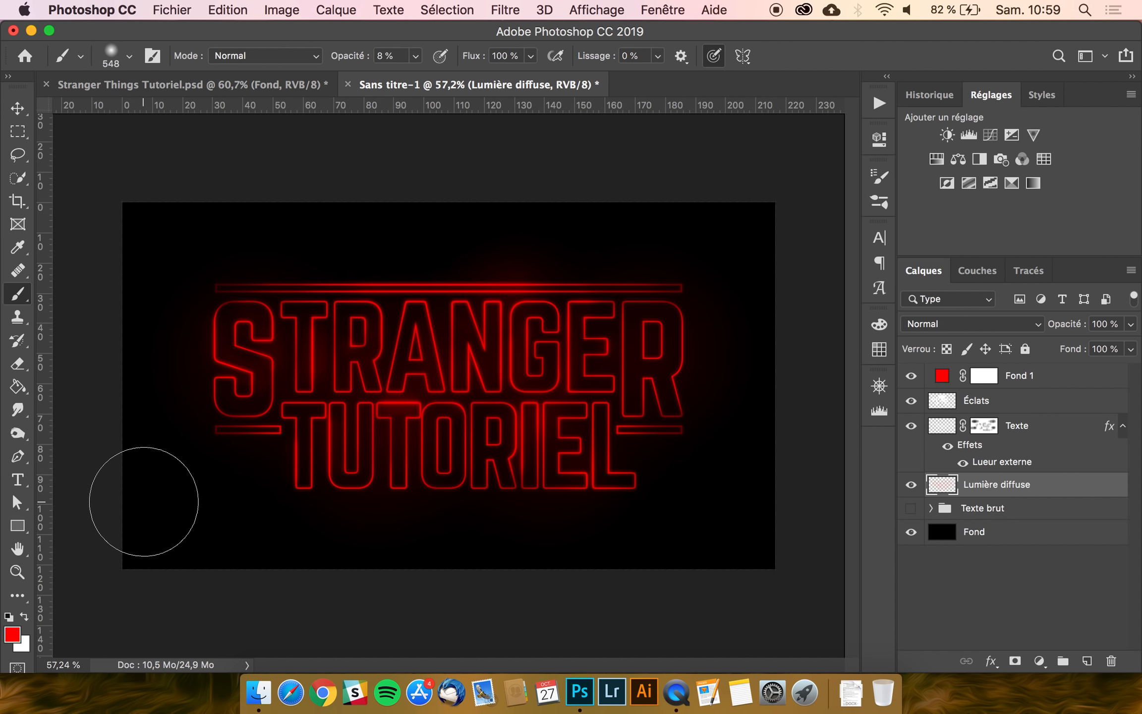
pyautogui.scroll(-3, 144, 502)
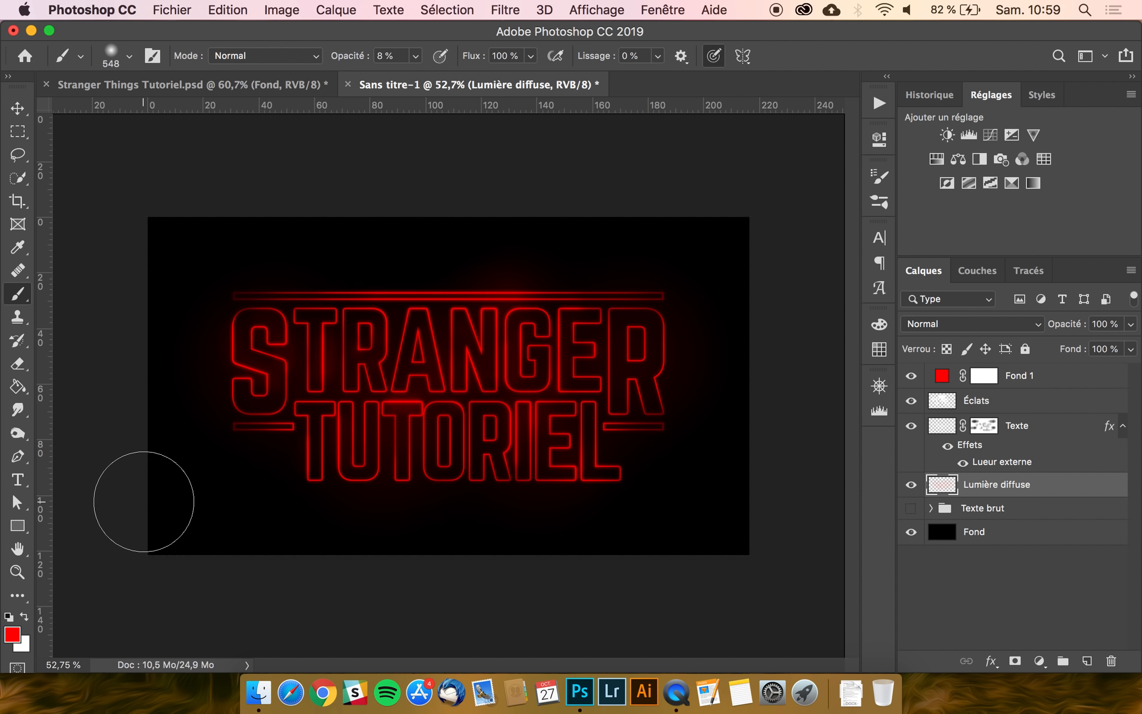
# - Set the opacity of the "Éclats" layer to 72 %
pyautogui.click(1131, 324)
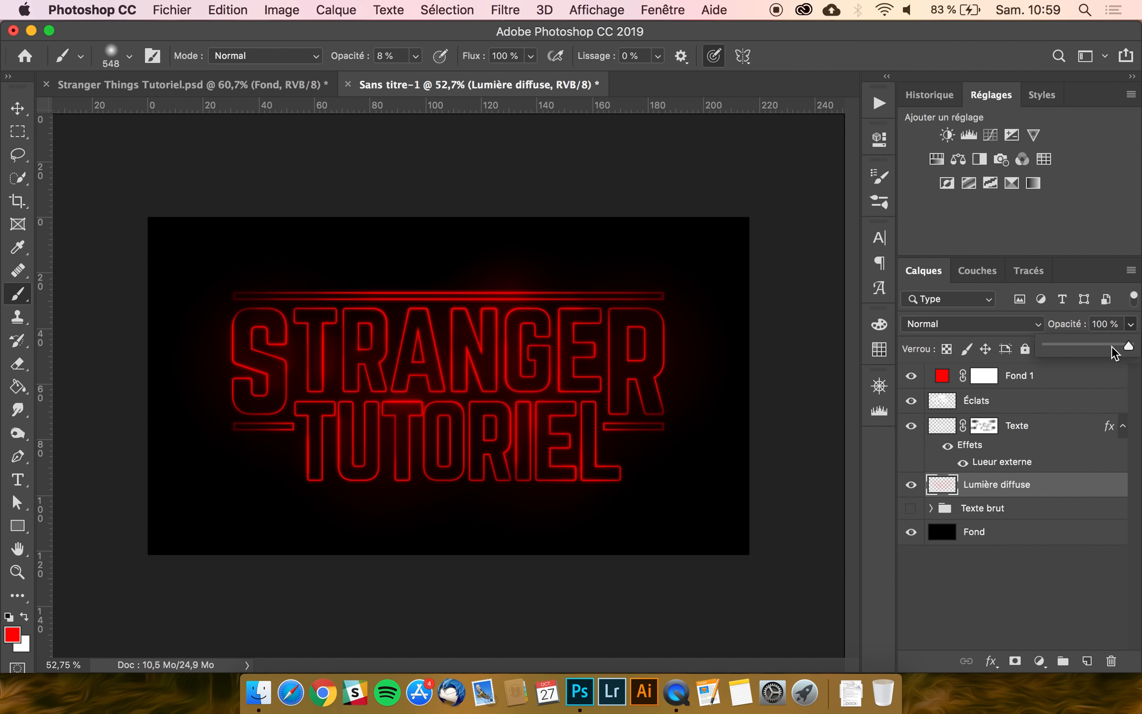
pyautogui.click(1045, 409)
pyautogui.click(1047, 404)
pyautogui.click(1130, 324)
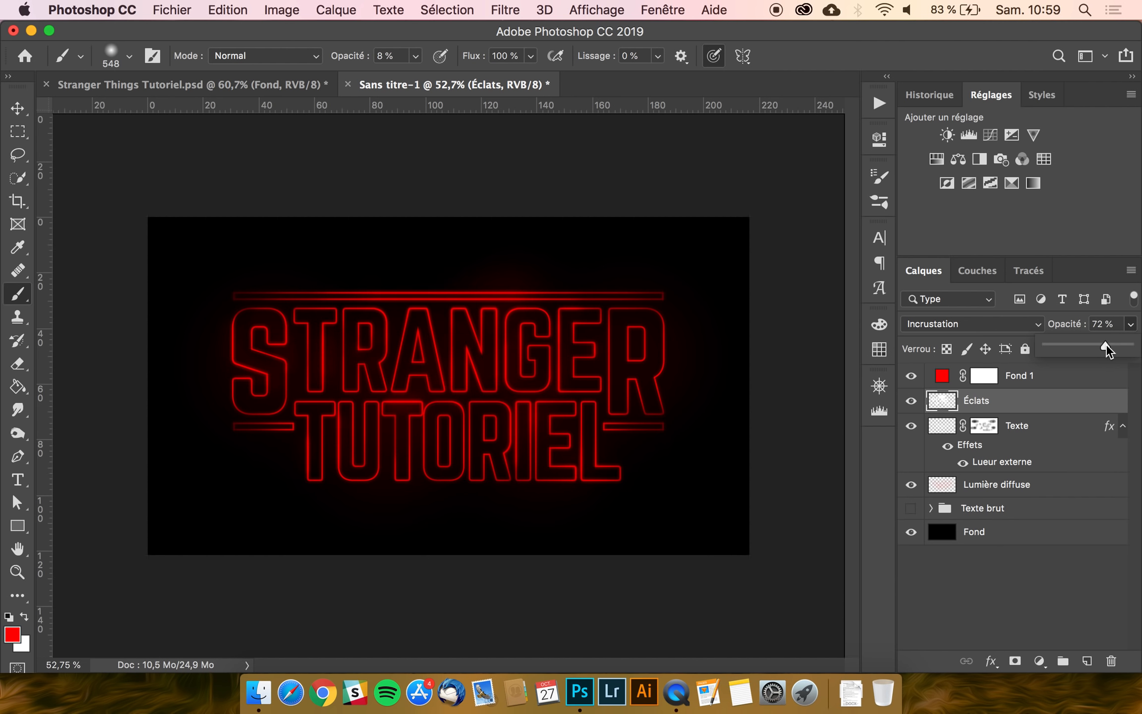
pyautogui.click(1071, 406)
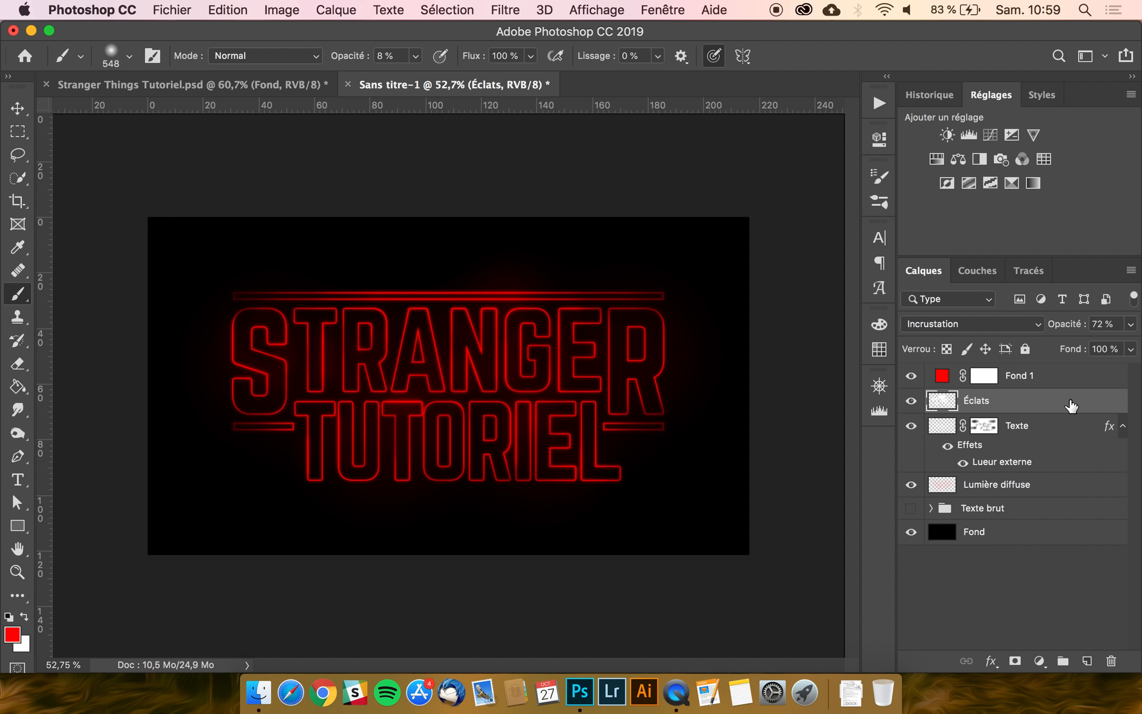
# - Duplicate the "Texte" layer and move the copy above "Fond 1" at the head of the layer stack
pyautogui.click(1066, 379)
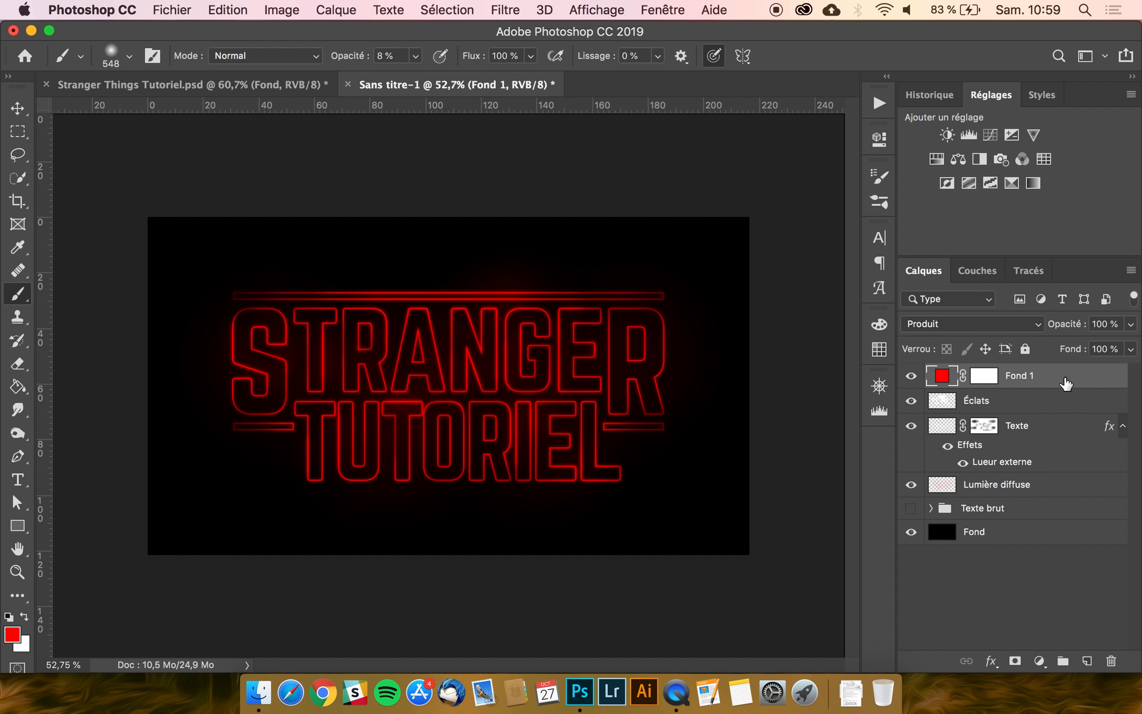
pyautogui.click(1039, 433)
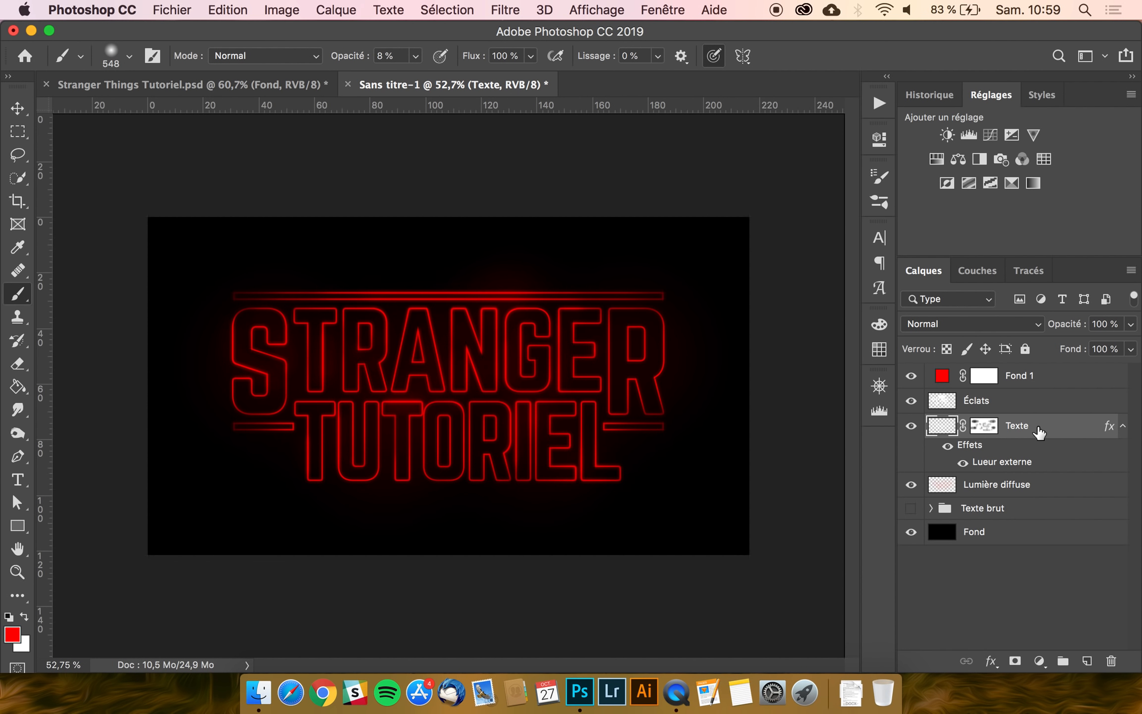
pyautogui.scroll(3, 472, 370)
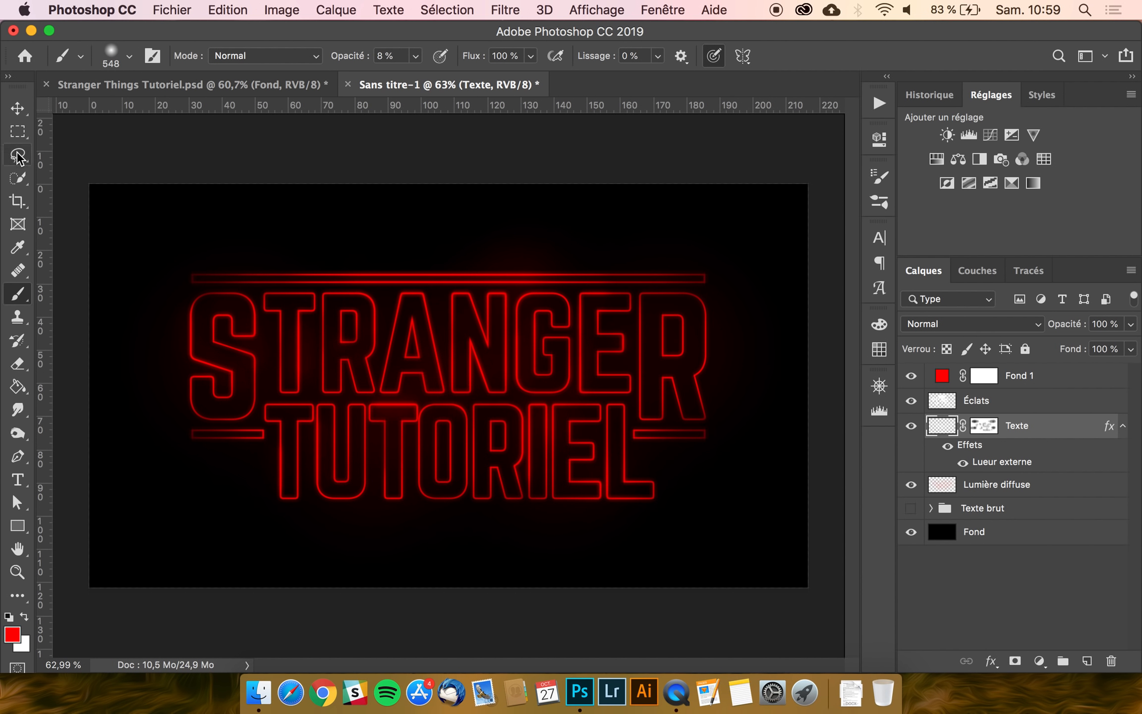
pyautogui.click(15, 113)
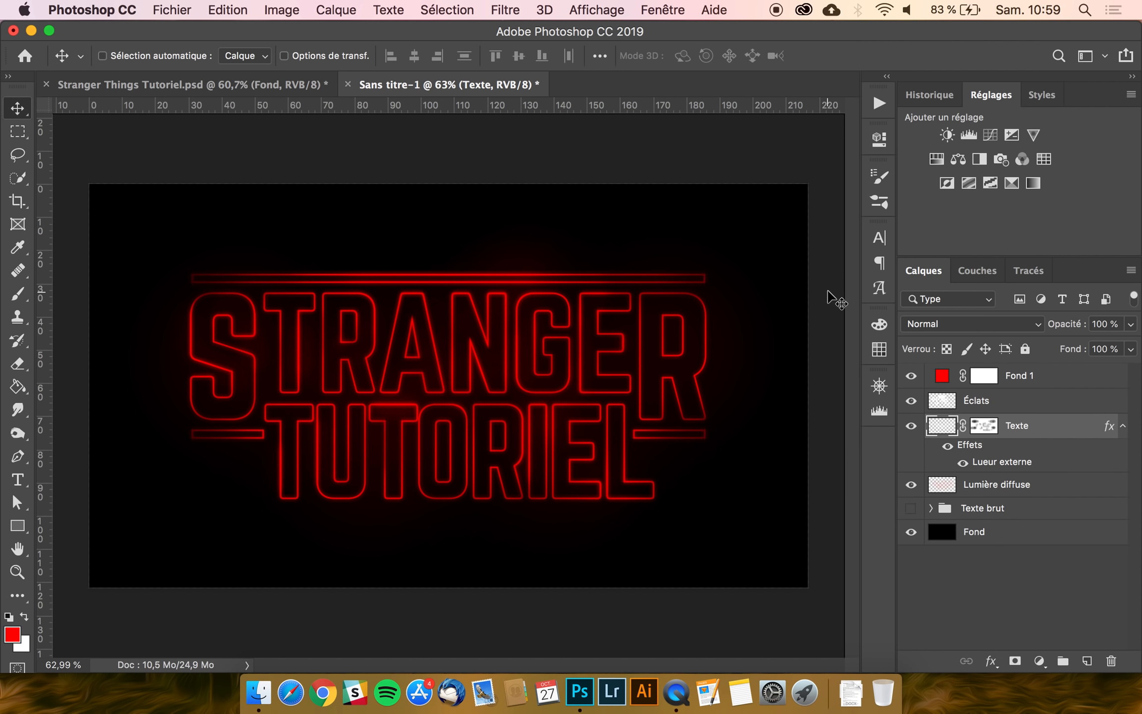
pyautogui.press('super+j')
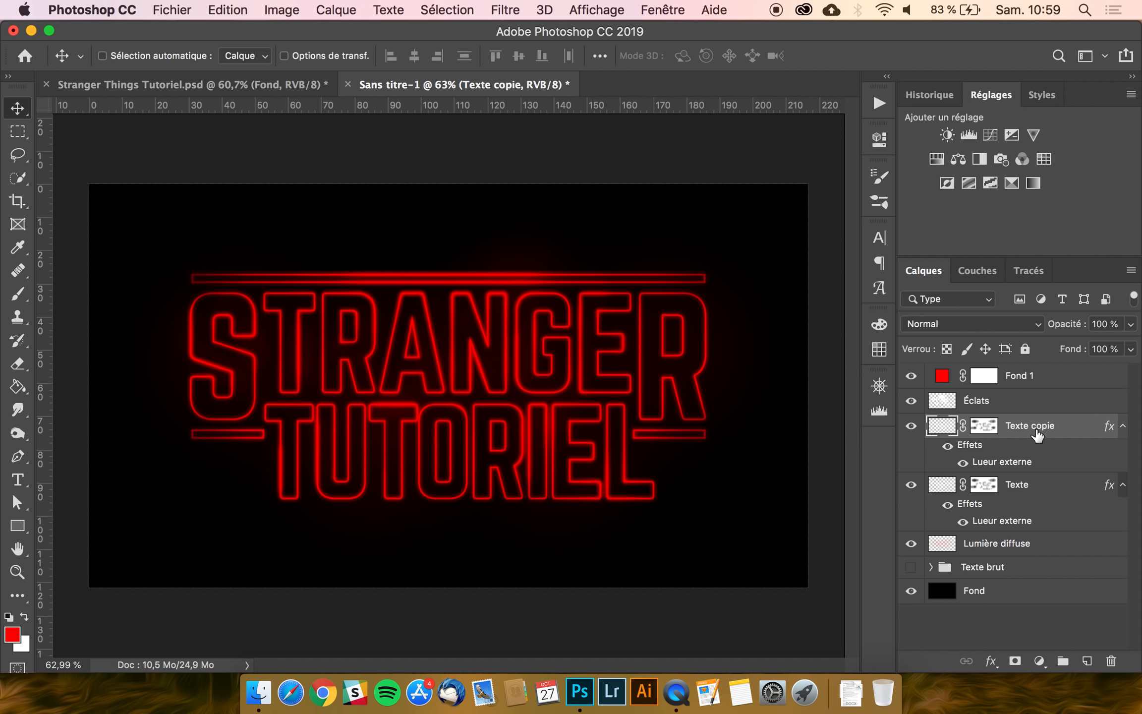
pyautogui.moveTo(1037, 431); pyautogui.dragTo(1046, 374)
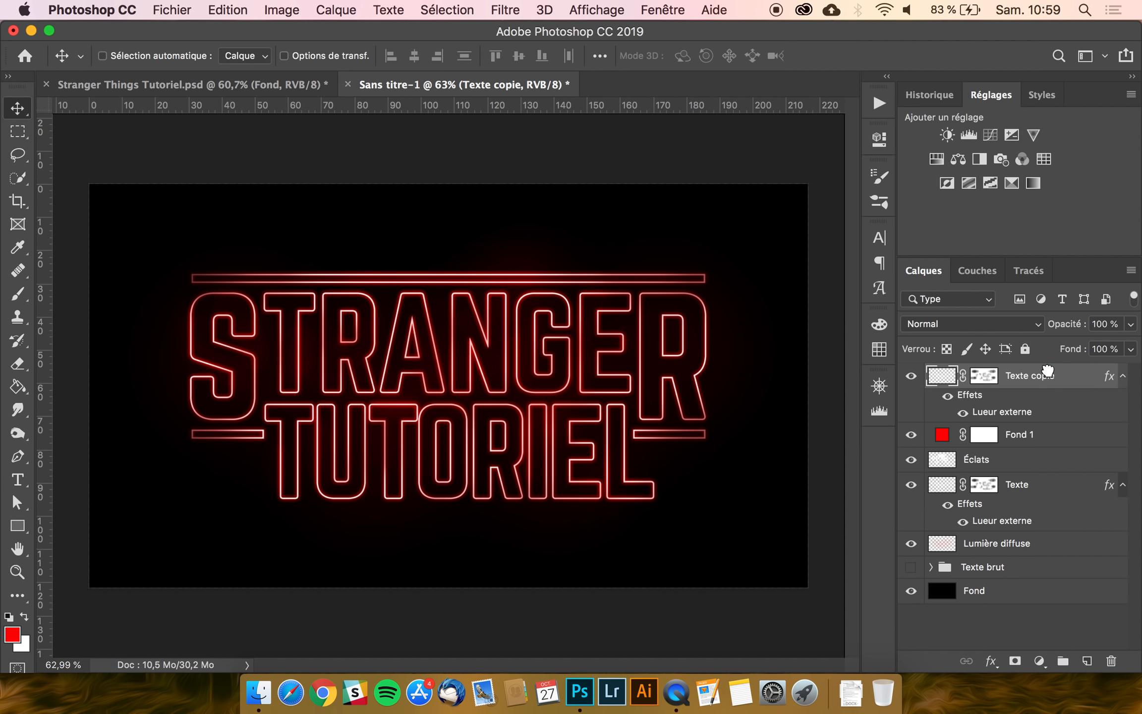
# - Delete the layer mask of "Texte copie" and turn off its outer glow effect
pyautogui.click(947, 395)
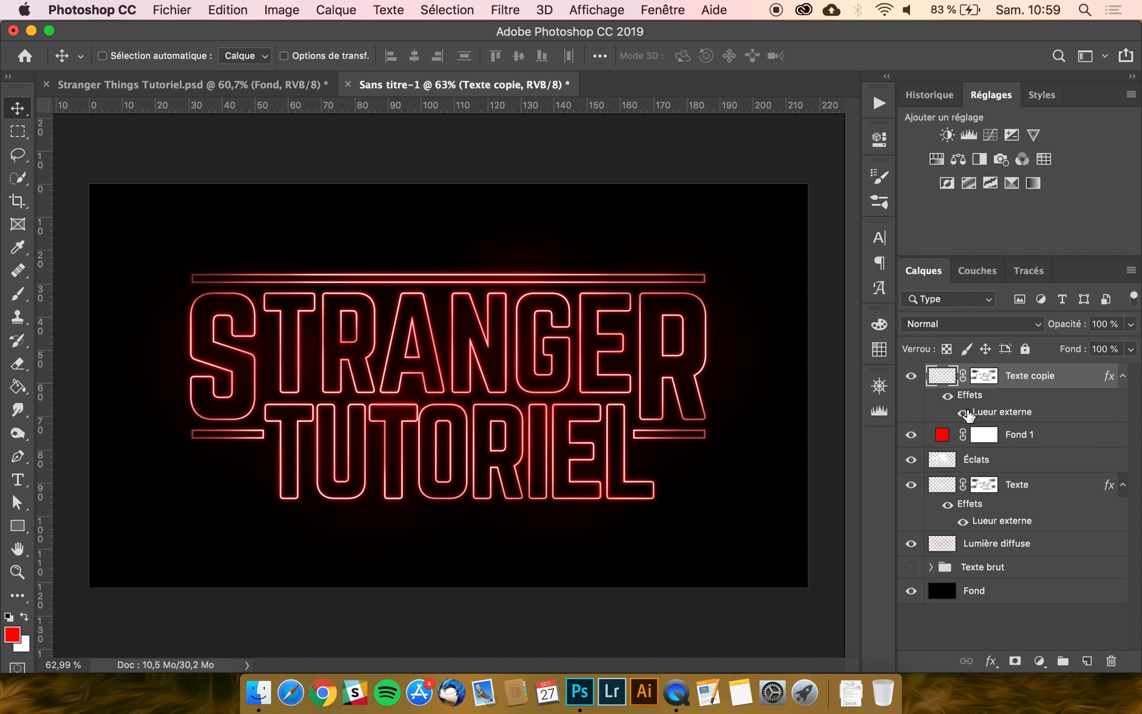
pyautogui.rightClick(984, 381)
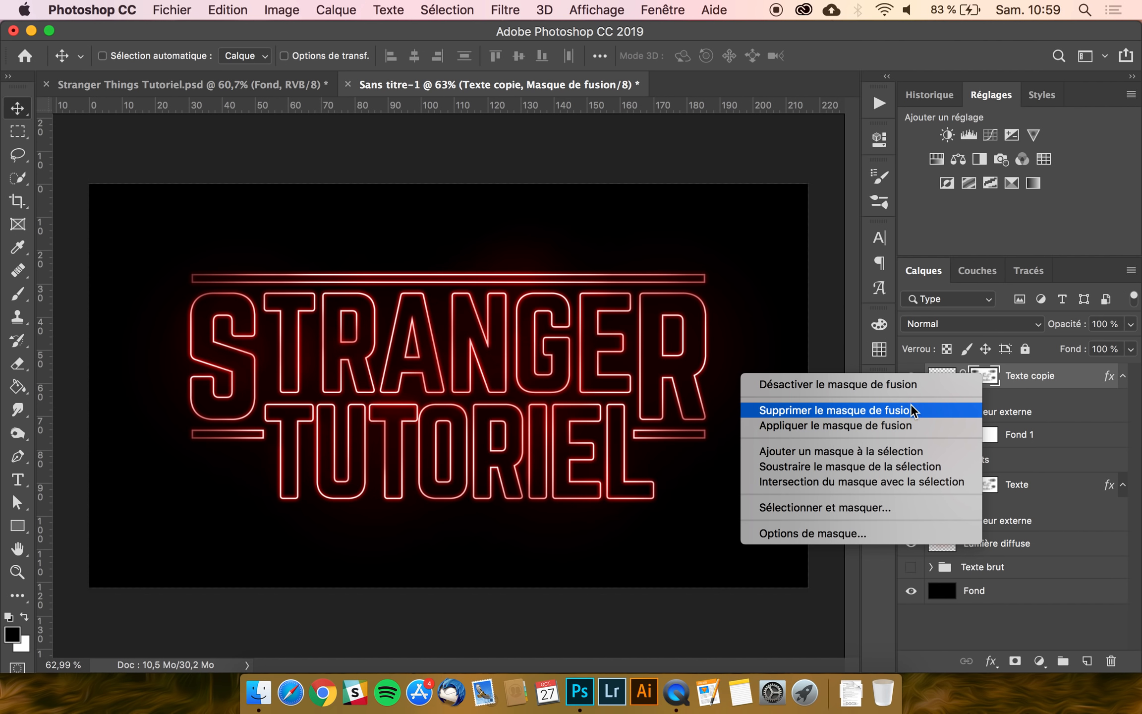
pyautogui.click(895, 409)
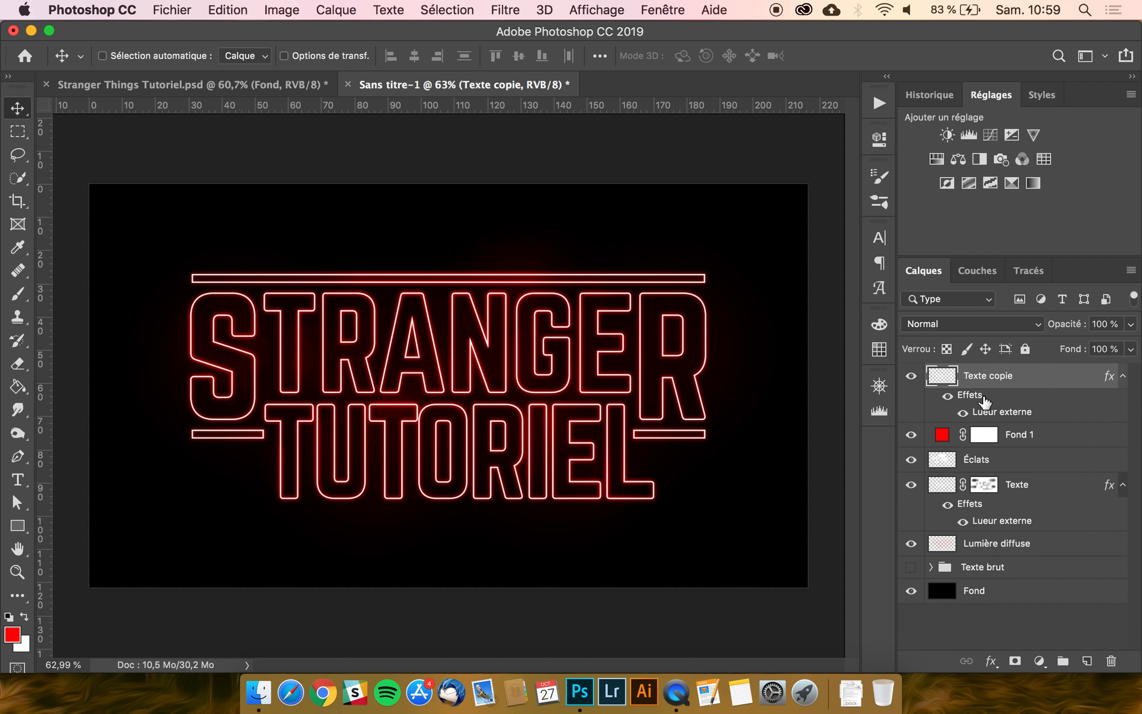
pyautogui.click(963, 413)
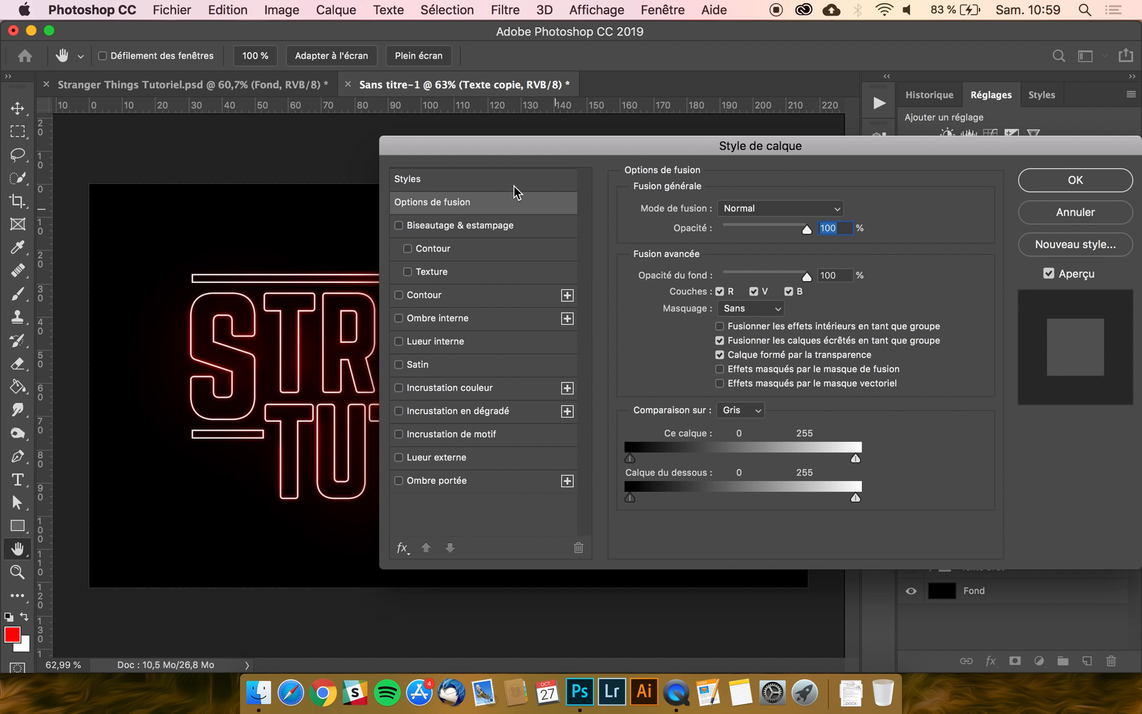
# - Apply a colour overlay in orange #ff6c00 to the "Texte copie" layer
pyautogui.moveTo(498, 147); pyautogui.dragTo(665, 147)
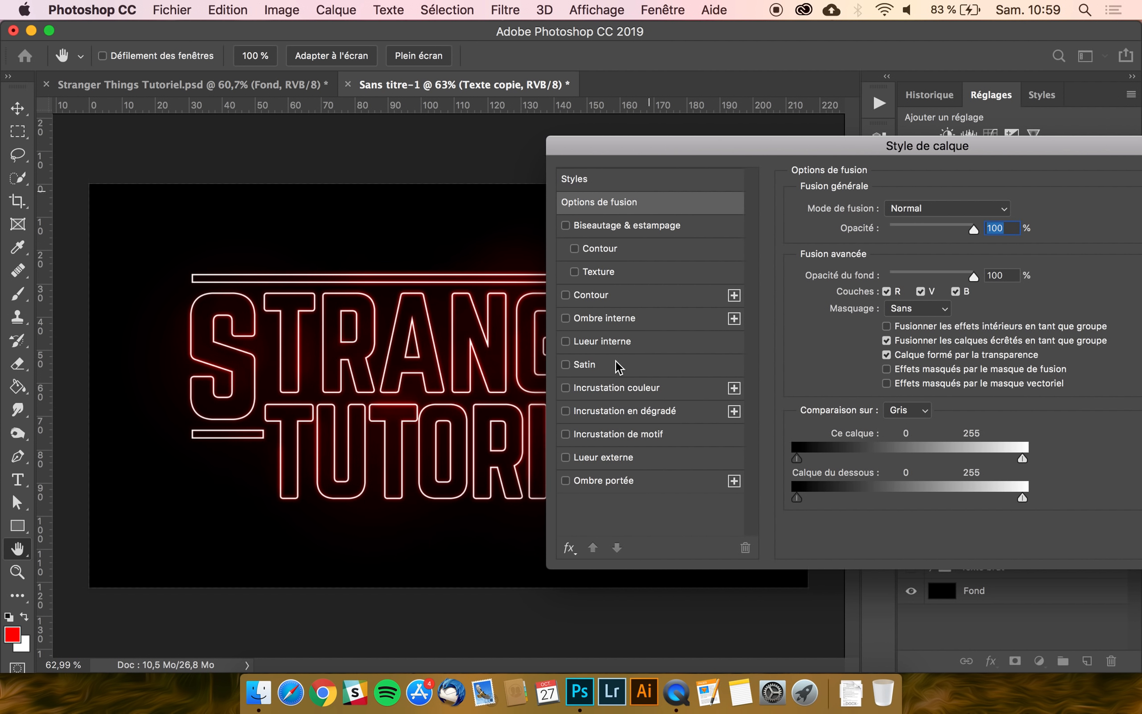
pyautogui.click(616, 388)
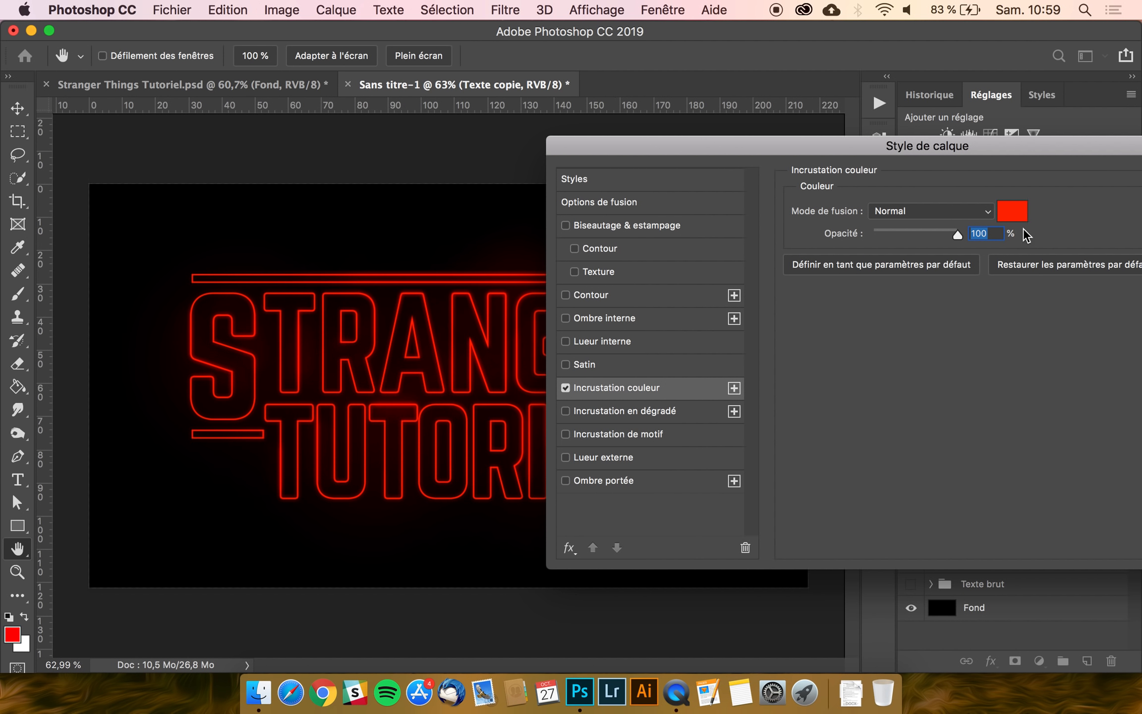
pyautogui.click(1013, 217)
pyautogui.moveTo(879, 435); pyautogui.dragTo(878, 431)
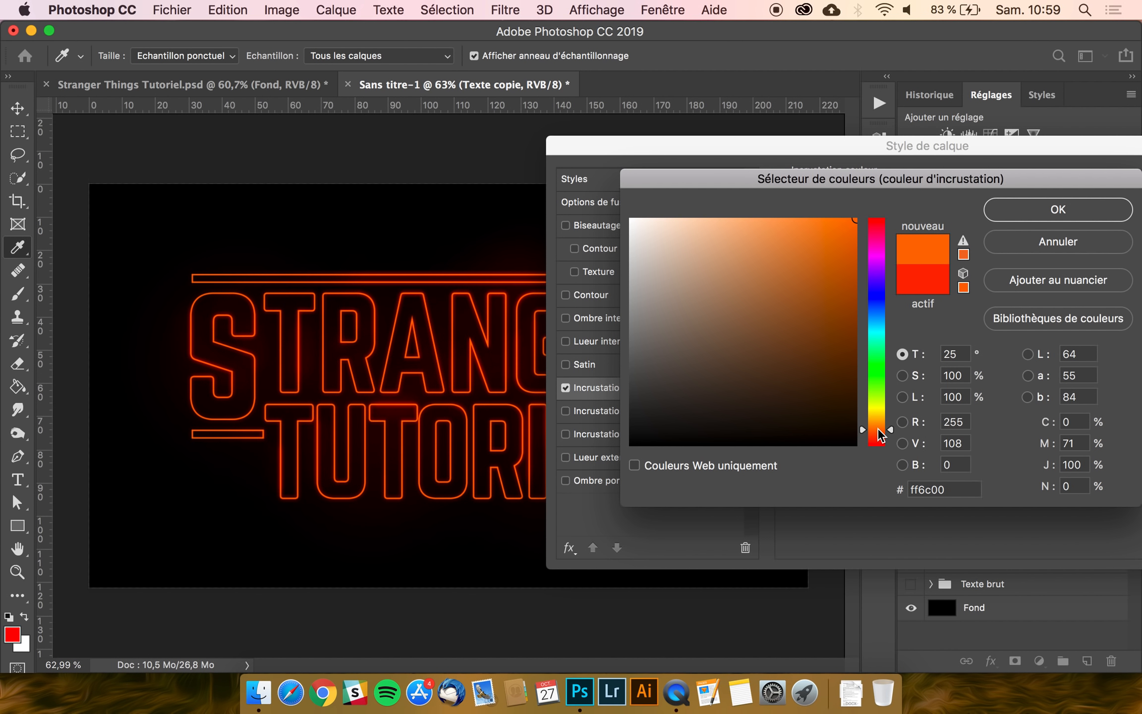
pyautogui.click(1056, 211)
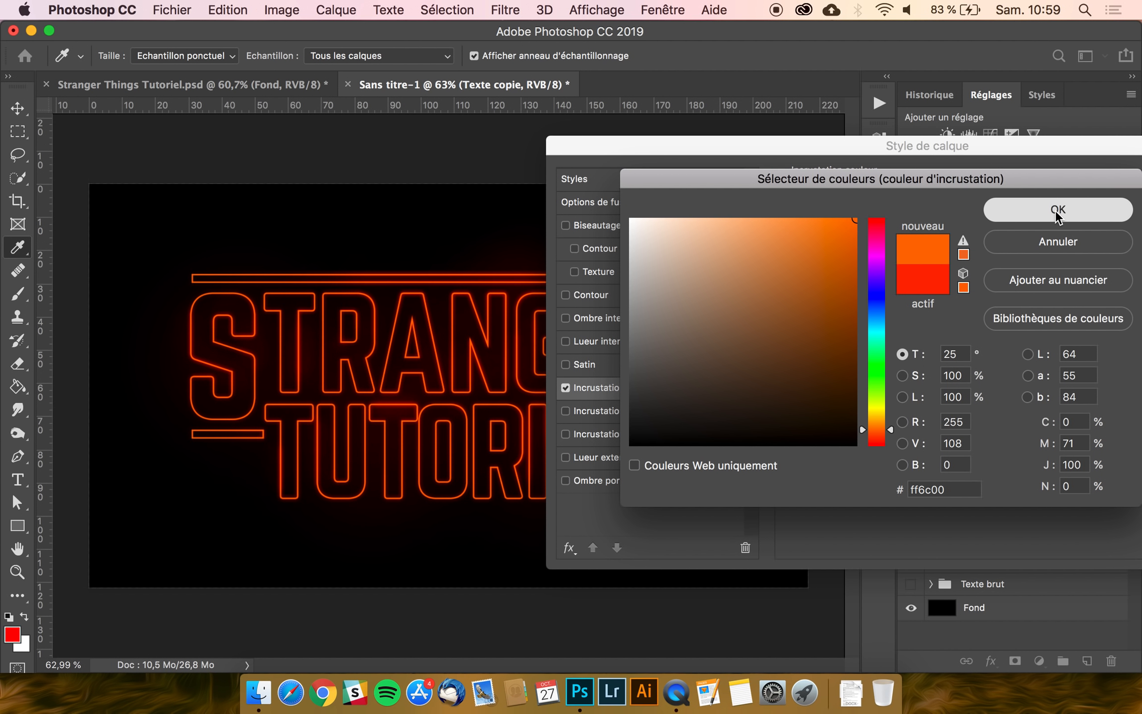
pyautogui.click(1055, 210)
pyautogui.press('Return')
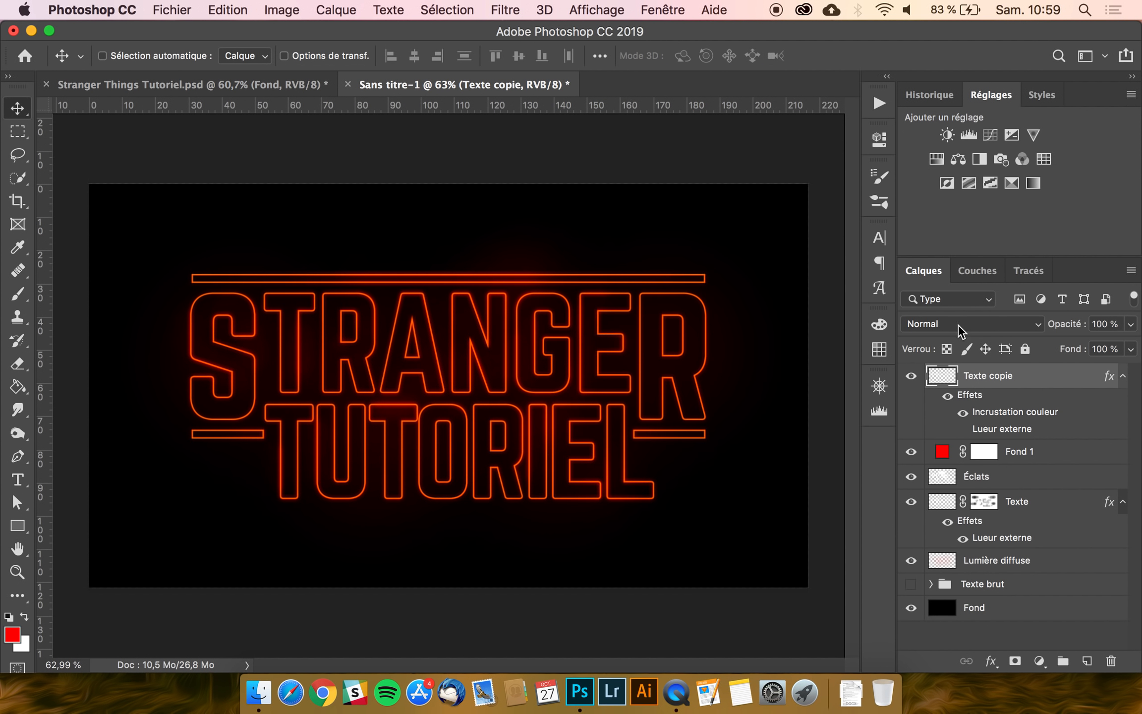
# - Add a layer mask to "Texte copie" and invert it to black to hide the orange outlines
pyautogui.click(1015, 662)
pyautogui.press('super+i')
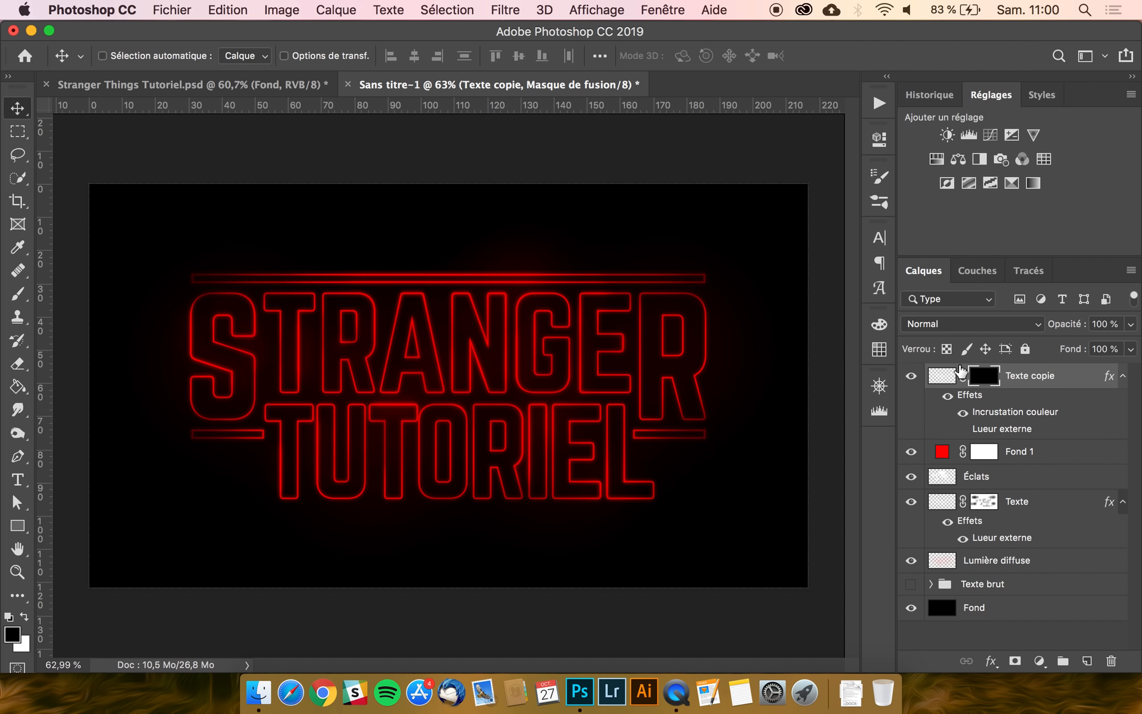
# - Paint faintly on the "Texte copie" mask along the bar above STRANGER with a white 189 px brush at 25 % opacity
pyautogui.click(17, 294)
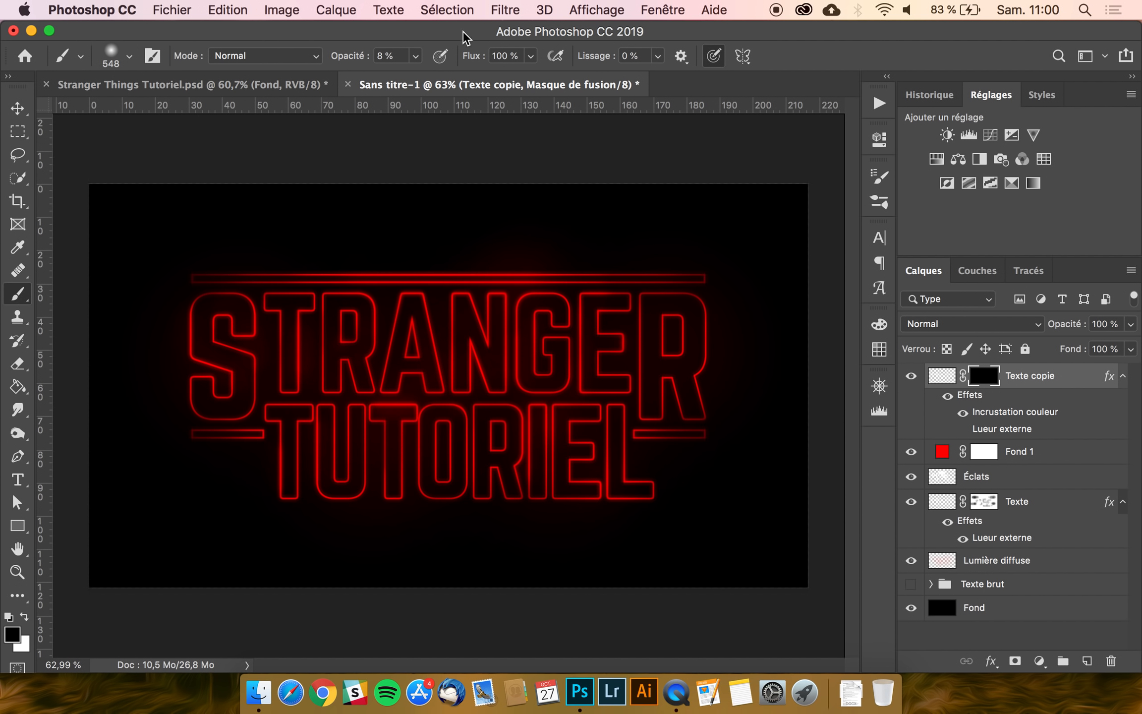
pyautogui.click(403, 51)
pyautogui.write('25')
pyautogui.moveTo(524, 382)
pyautogui.mouseDown()
pyautogui.moveTo(392, 387)
pyautogui.moveTo(426, 385)
pyautogui.mouseUp()
pyautogui.scroll(3, 408, 375)
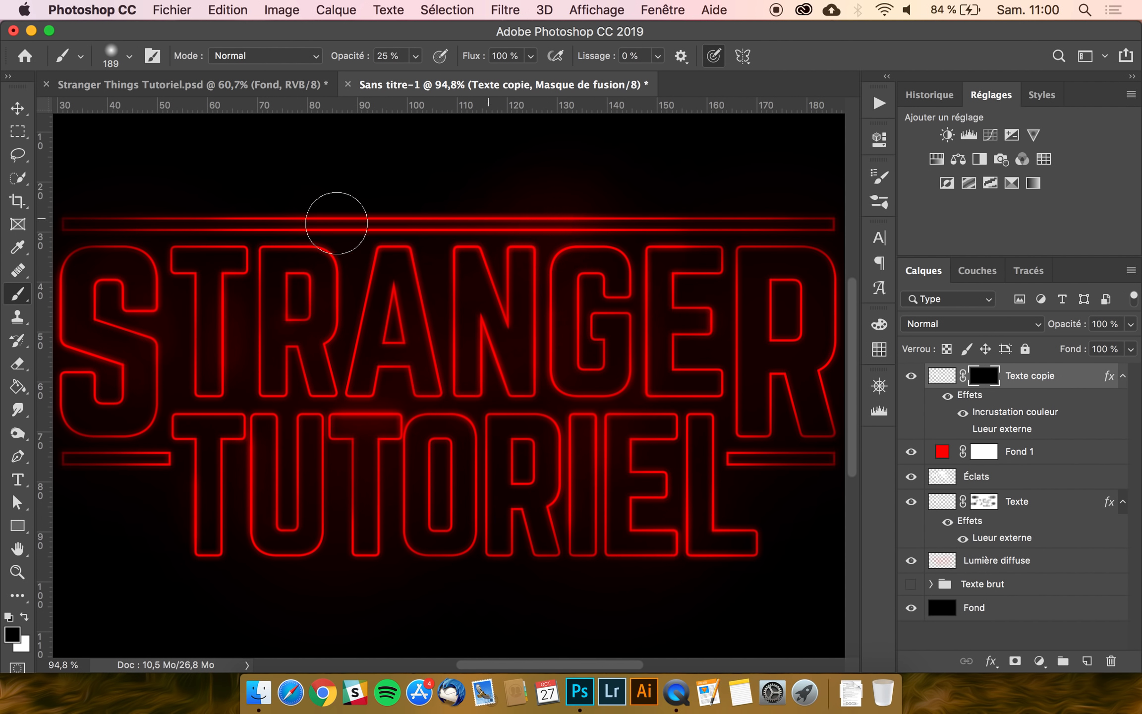
pyautogui.press('x')
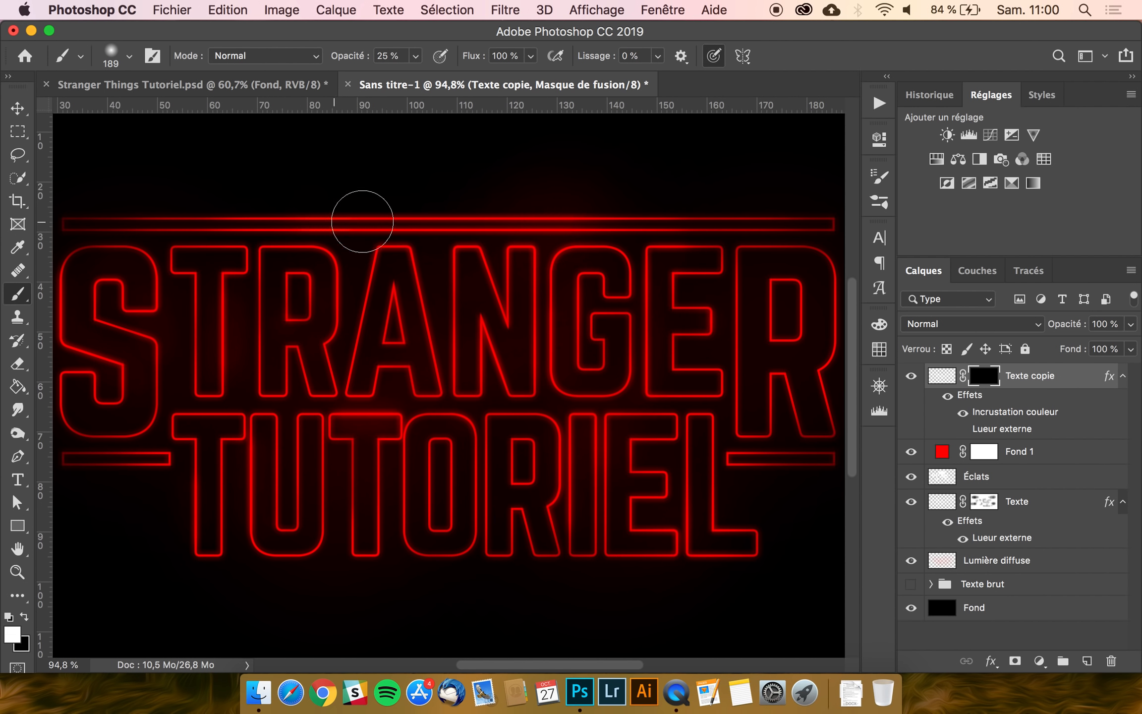
pyautogui.press('Return')
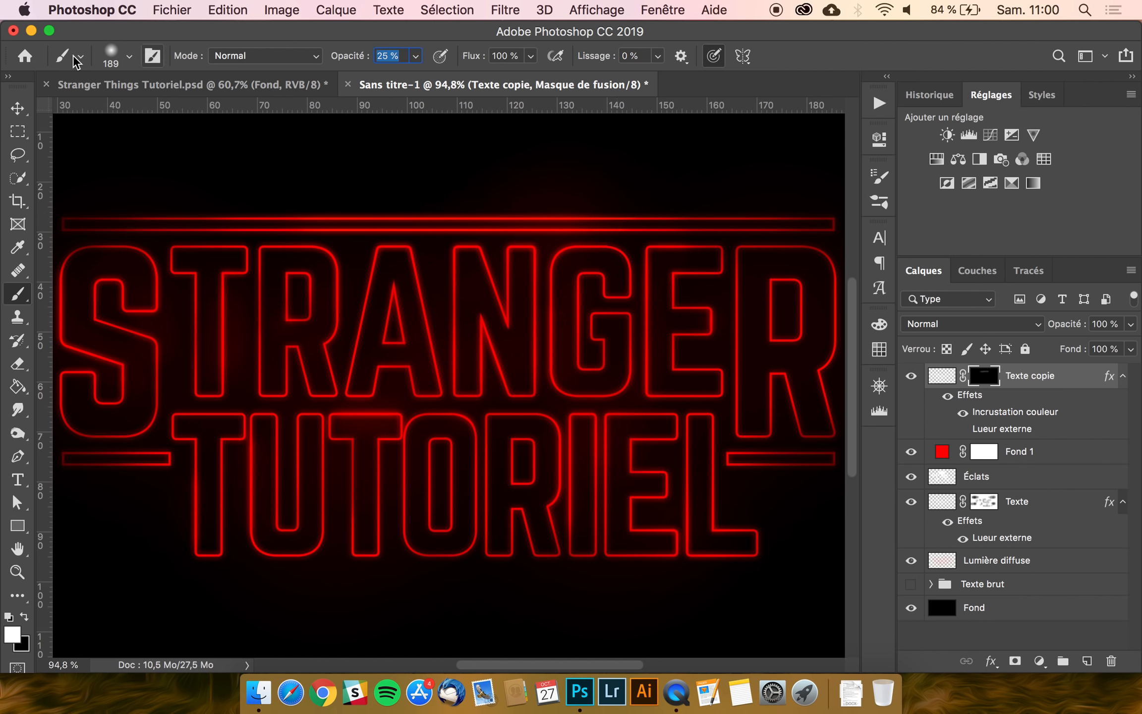
# - Set the brush opacity to 100 % and paint white on the "Texte copie" mask to reveal orange highlights on the bar and letters
pyautogui.write('00')
pyautogui.press('Return')
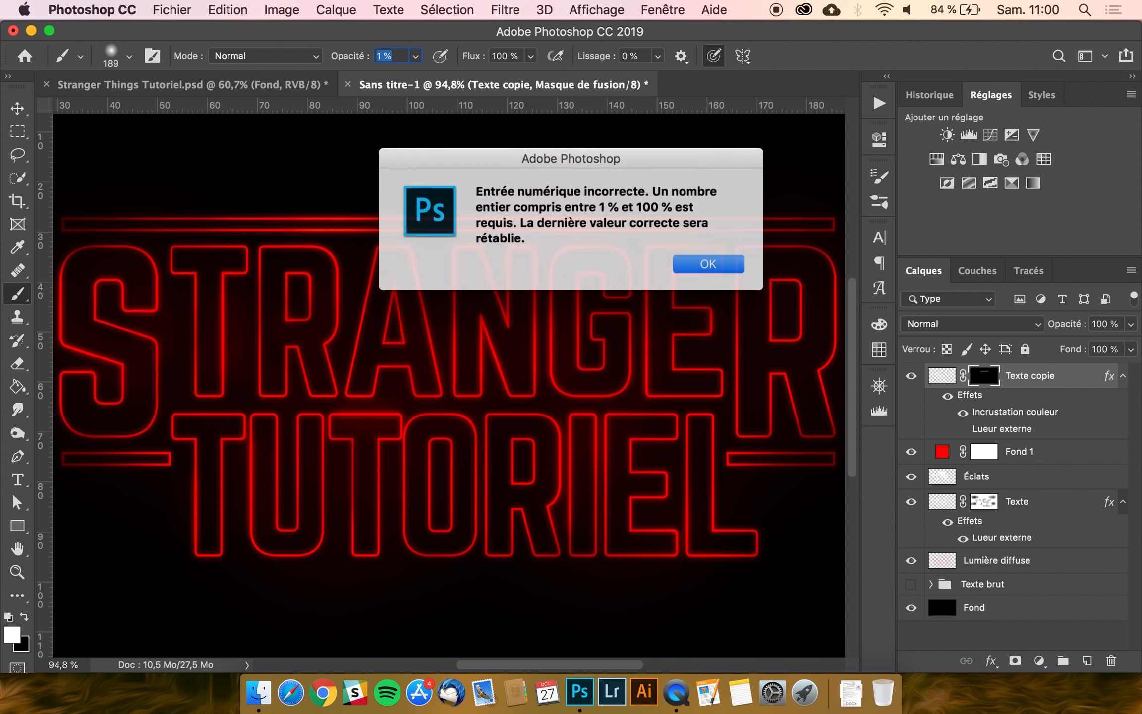
pyautogui.press('Return')
pyautogui.click(389, 56)
pyautogui.write('100')
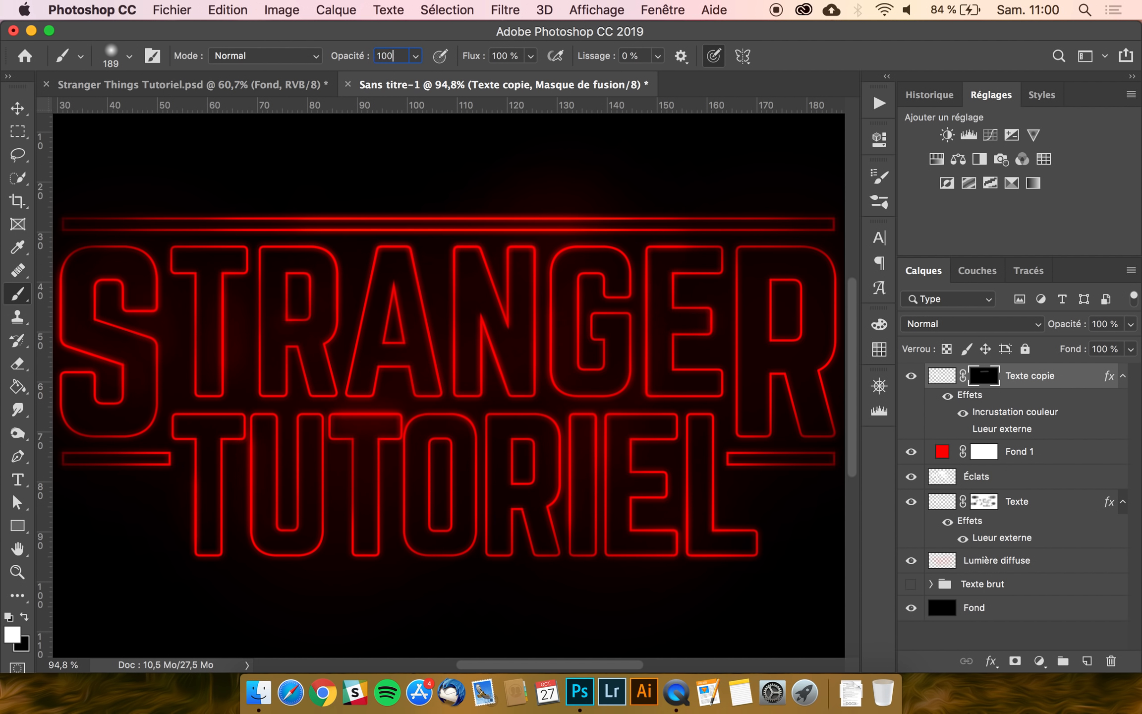
pyautogui.moveTo(589, 221); pyautogui.dragTo(300, 228)
pyautogui.moveTo(530, 247); pyautogui.dragTo(536, 367)
pyautogui.moveTo(347, 314)
pyautogui.mouseDown()
pyautogui.moveTo(309, 276)
pyautogui.moveTo(324, 381)
pyautogui.moveTo(352, 344)
pyautogui.mouseUp()
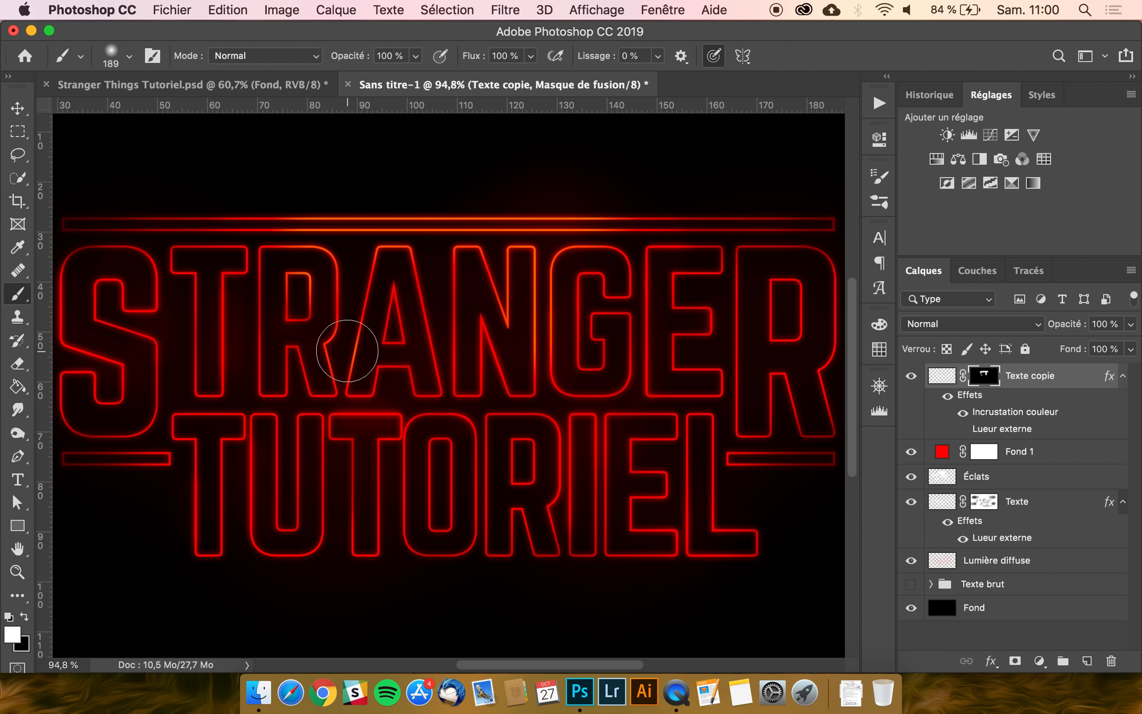
pyautogui.moveTo(405, 507)
pyautogui.mouseDown()
pyautogui.moveTo(402, 471)
pyautogui.moveTo(399, 512)
pyautogui.mouseUp()
pyautogui.moveTo(217, 377)
pyautogui.mouseDown()
pyautogui.moveTo(159, 384)
pyautogui.moveTo(142, 346)
pyautogui.moveTo(73, 340)
pyautogui.mouseUp()
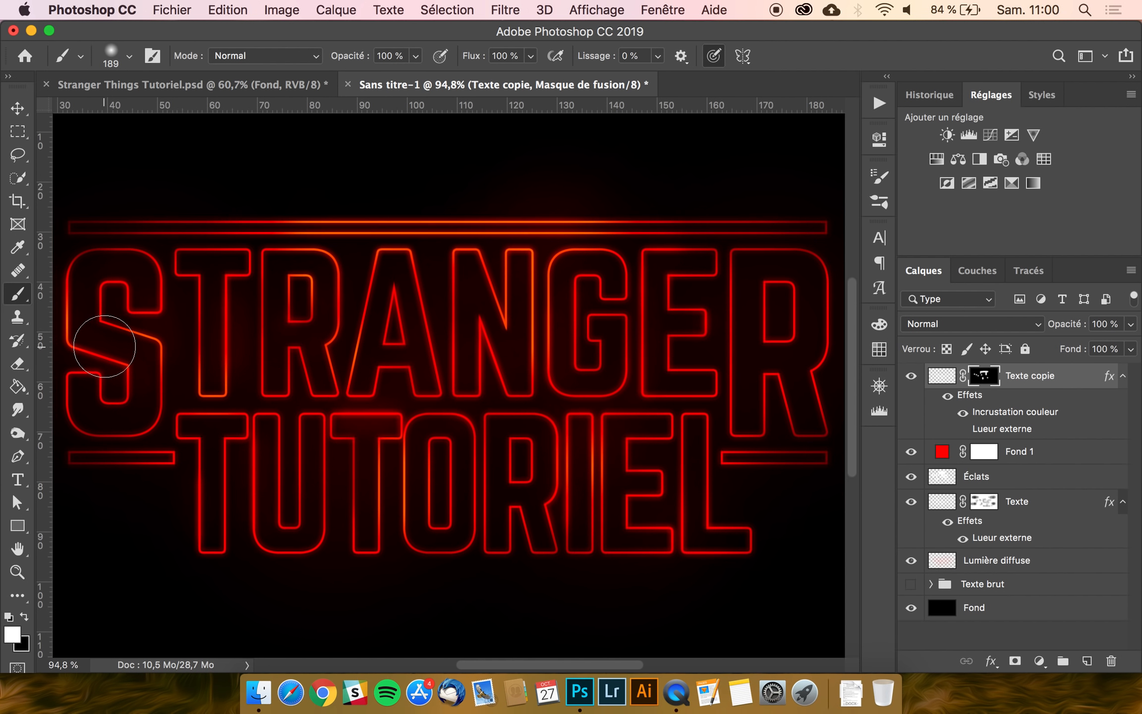
pyautogui.scroll(-2, 99, 333)
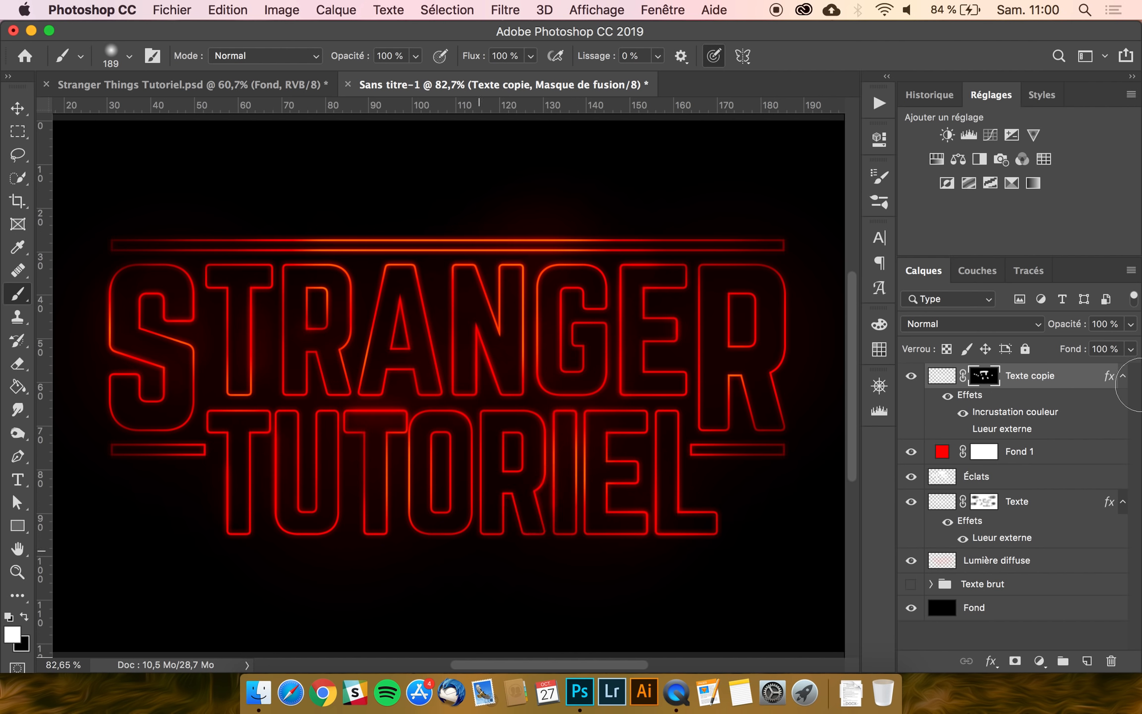
# - Change the colour overlay of the "Texte copie" layer to the redder orange #ff3c00
pyautogui.click(999, 418)
pyautogui.doubleClick(999, 418)
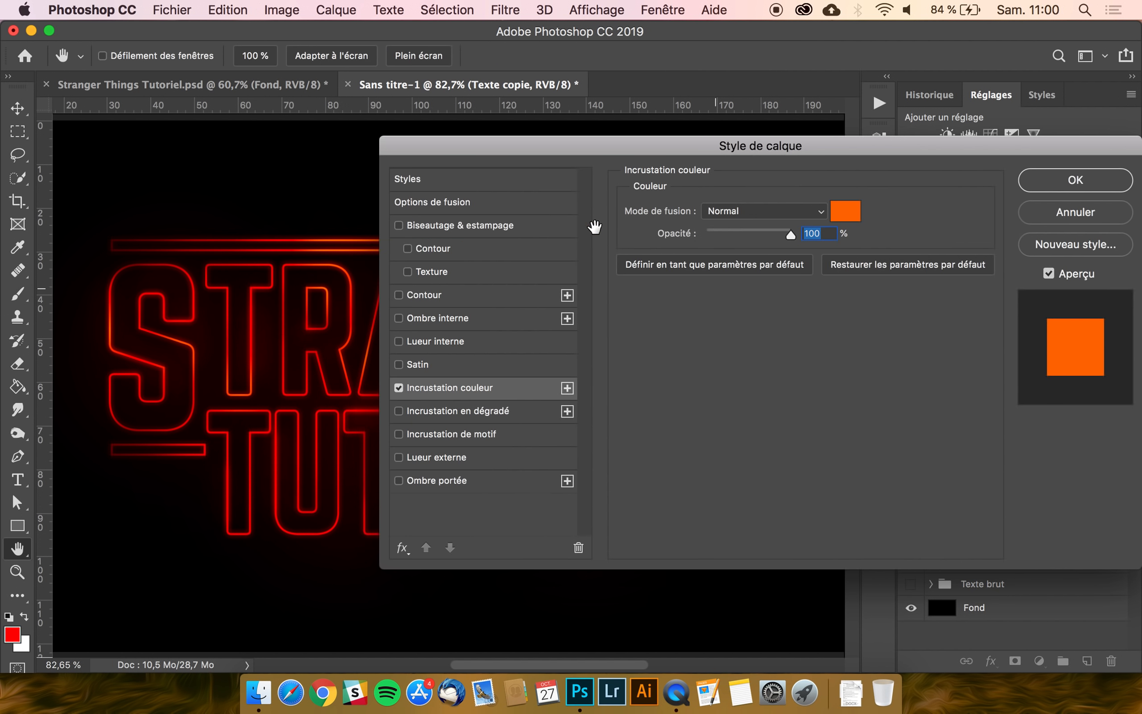
pyautogui.moveTo(546, 154); pyautogui.dragTo(731, 142)
pyautogui.click(1038, 211)
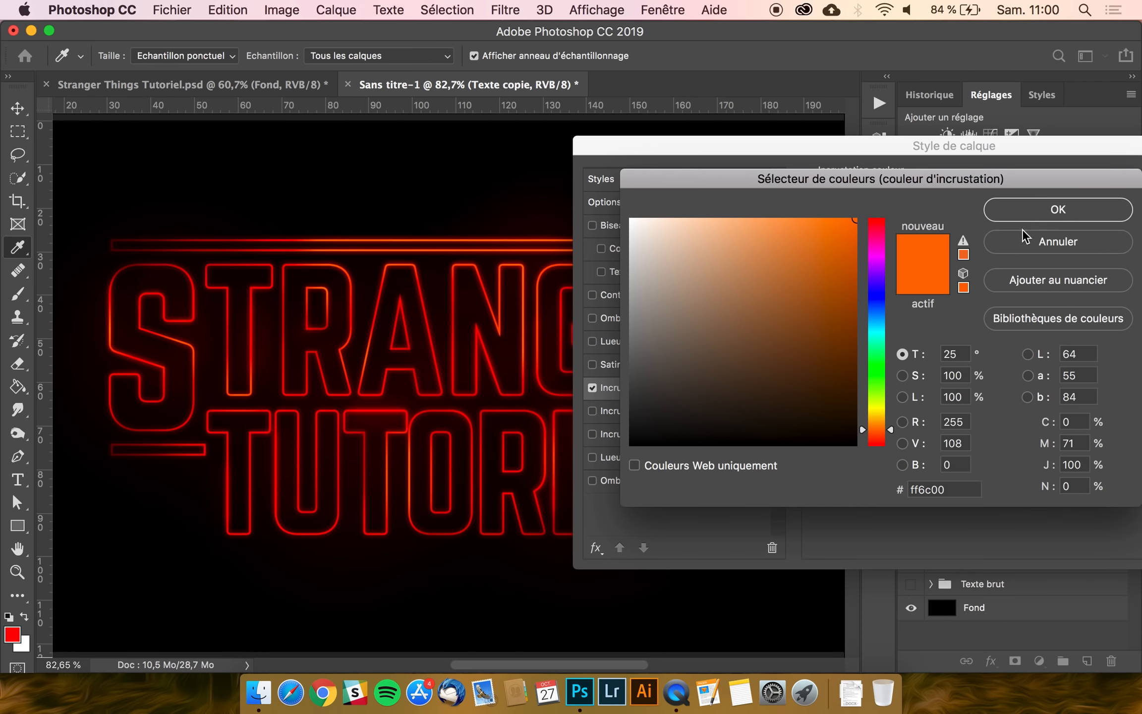
pyautogui.moveTo(877, 434); pyautogui.dragTo(879, 438)
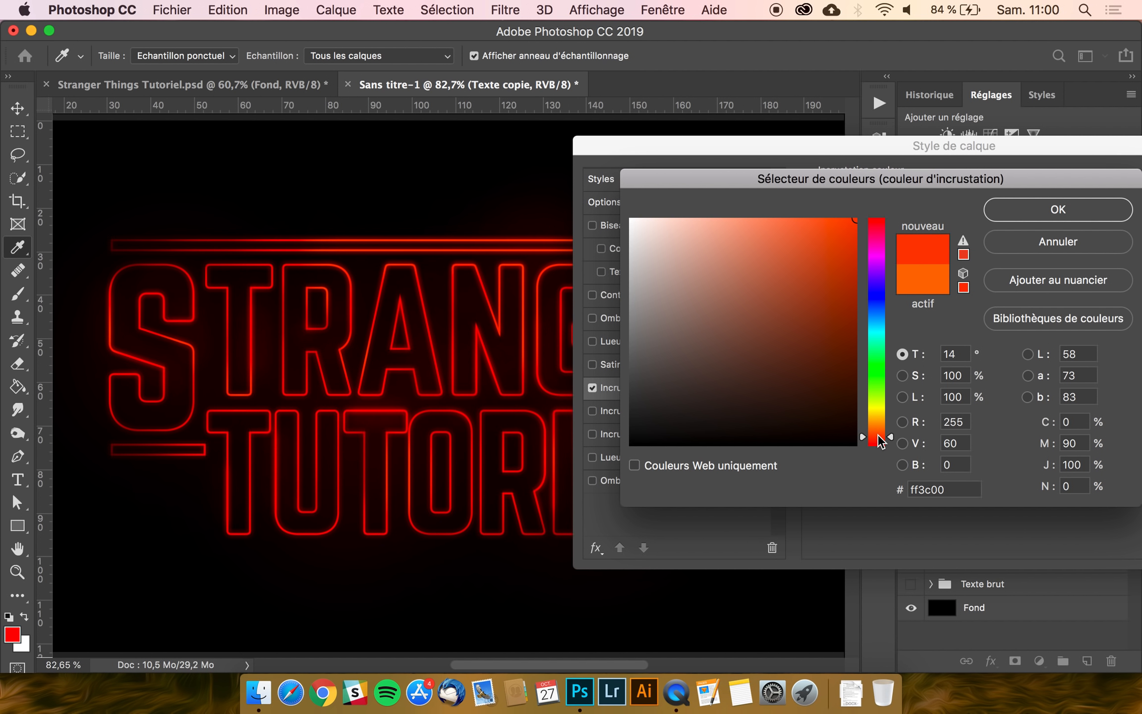
pyautogui.press('Return')
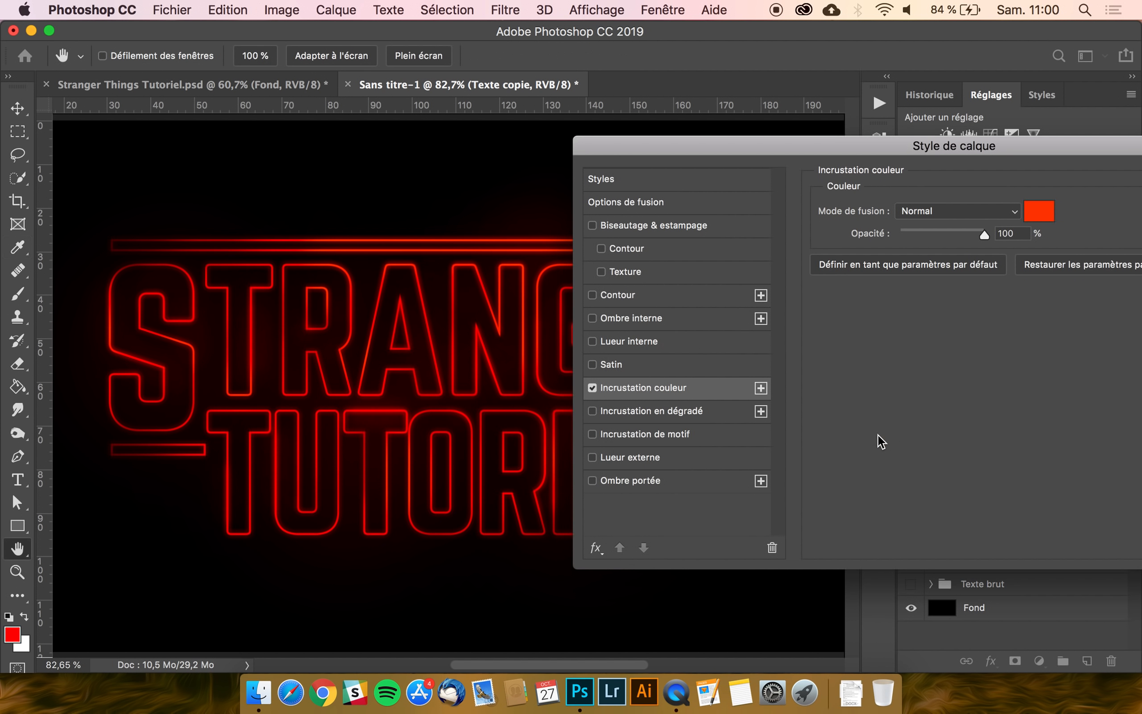
pyautogui.press('Return')
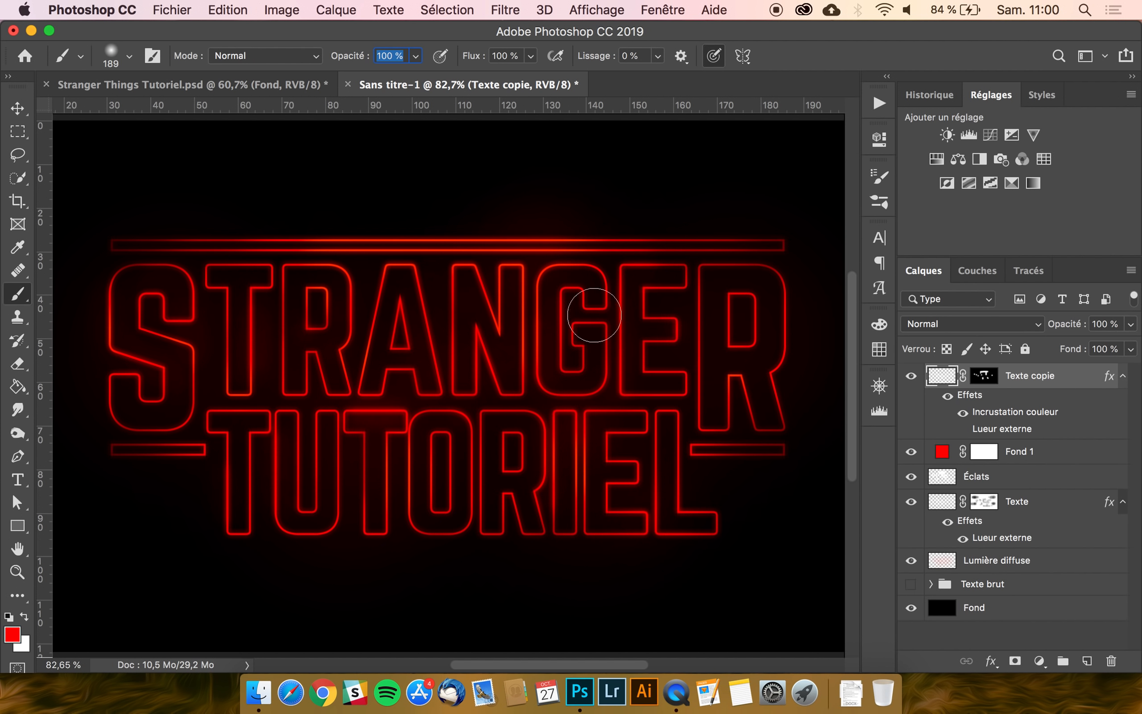
# - Compare the title with and without the "Texte copie" highlights, examine the whole canvas, and switch to the Move tool
pyautogui.click(911, 378)
pyautogui.click(914, 380)
pyautogui.click(914, 379)
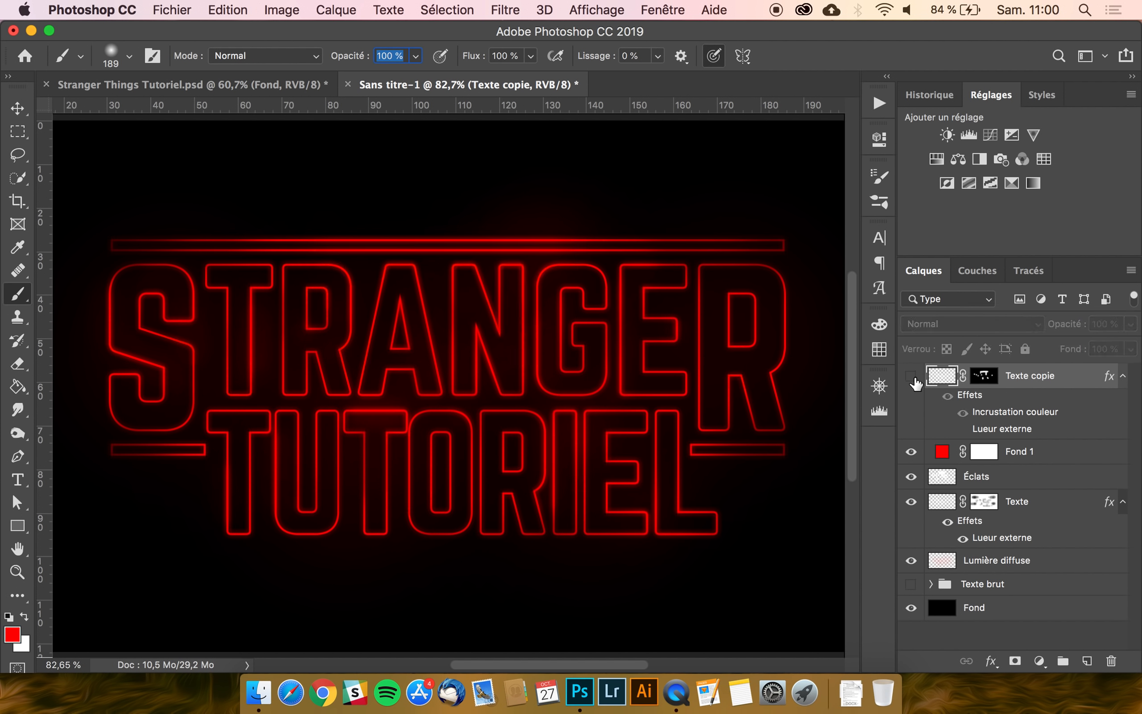
pyautogui.click(914, 379)
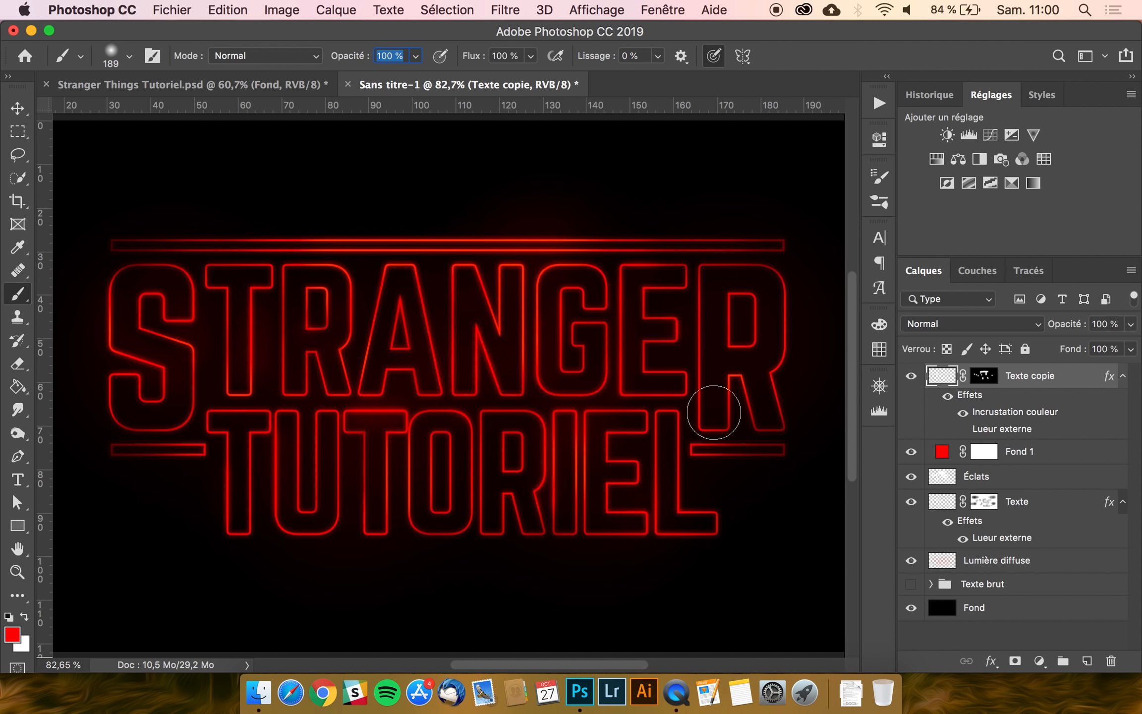
pyautogui.click(912, 378)
pyautogui.click(911, 378)
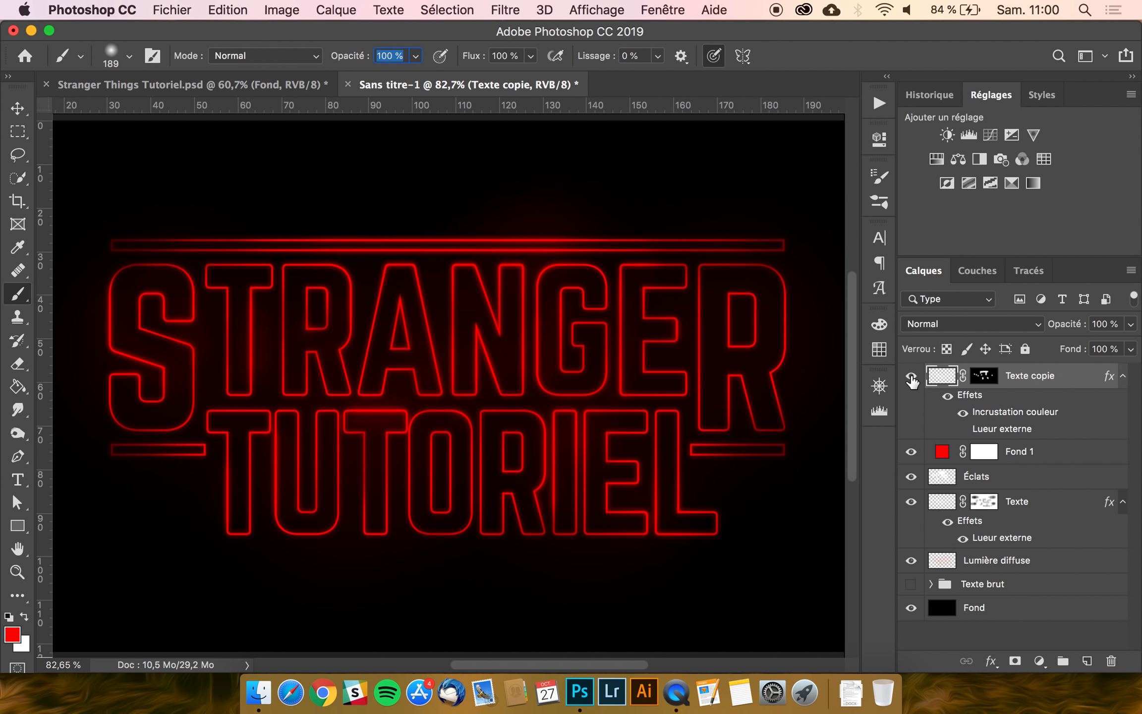
pyautogui.press('super+minus')
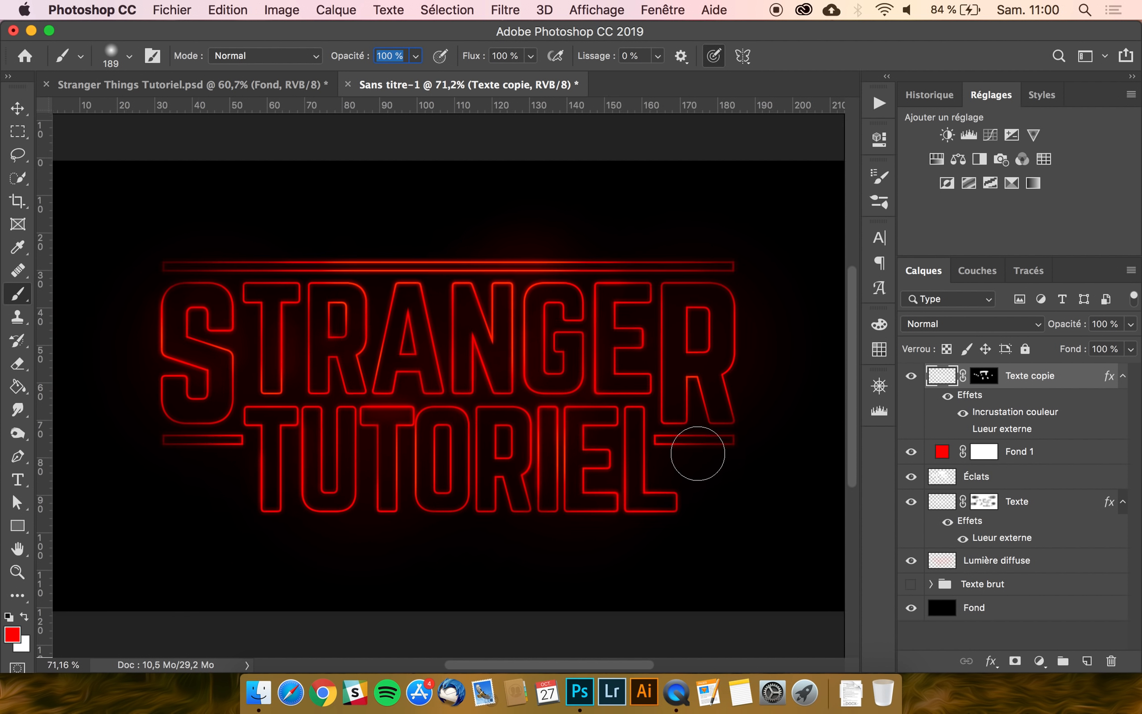
pyautogui.press('super+minus')
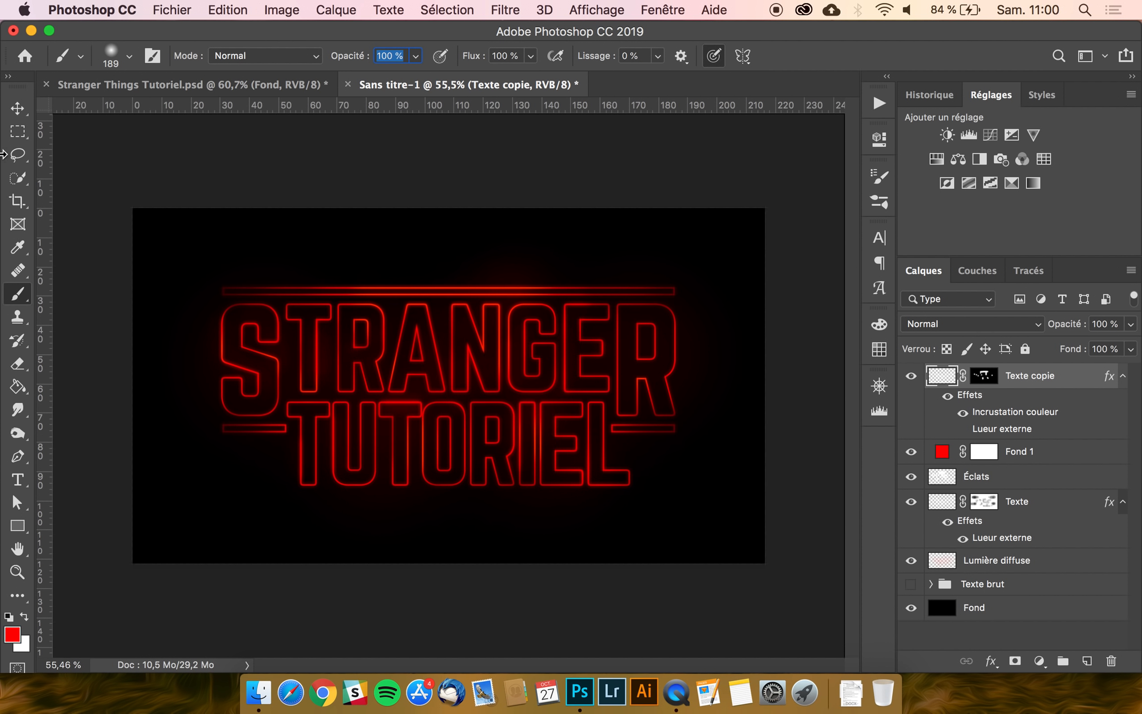
pyautogui.click(17, 108)
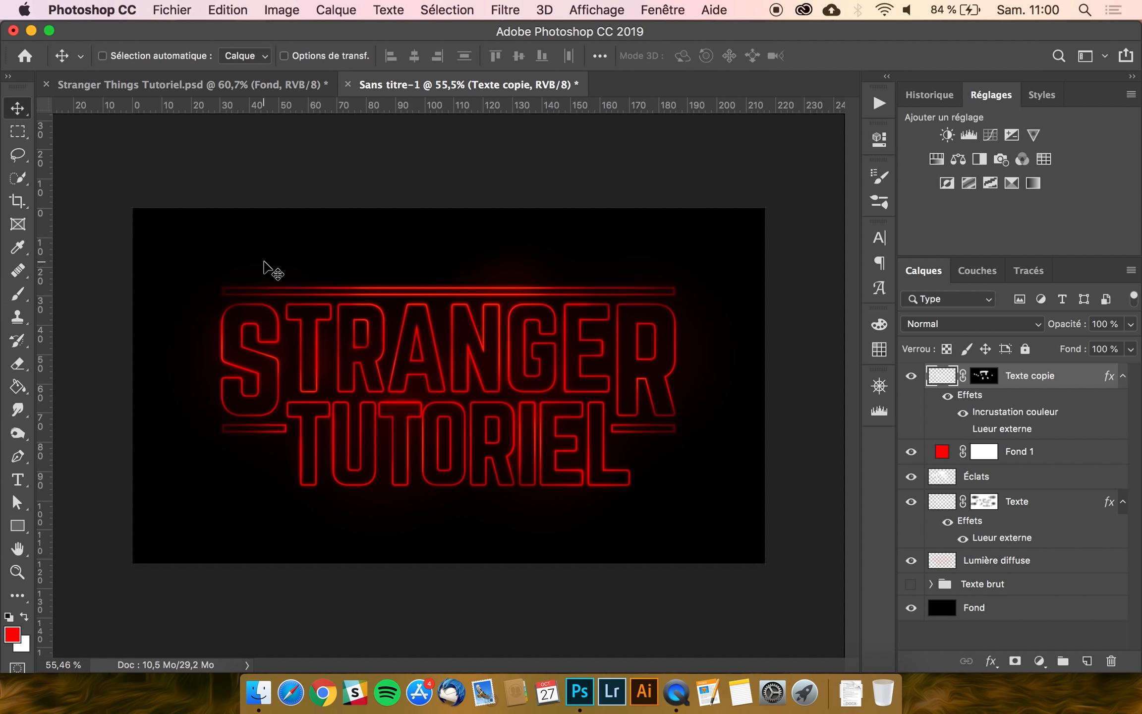